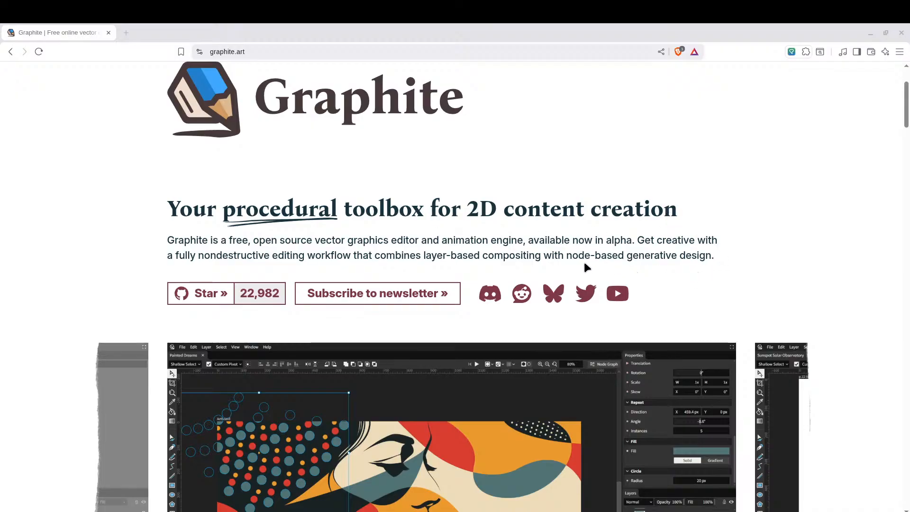
Look over the Graphite home page and the opening page of its user manual
{"action": "scroll", "coordinate": [584, 263], "scroll_direction": "down", "scroll_amount": 4}
{"action": "scroll", "coordinate": [316, 164], "scroll_direction": "up", "scroll_amount": 2}
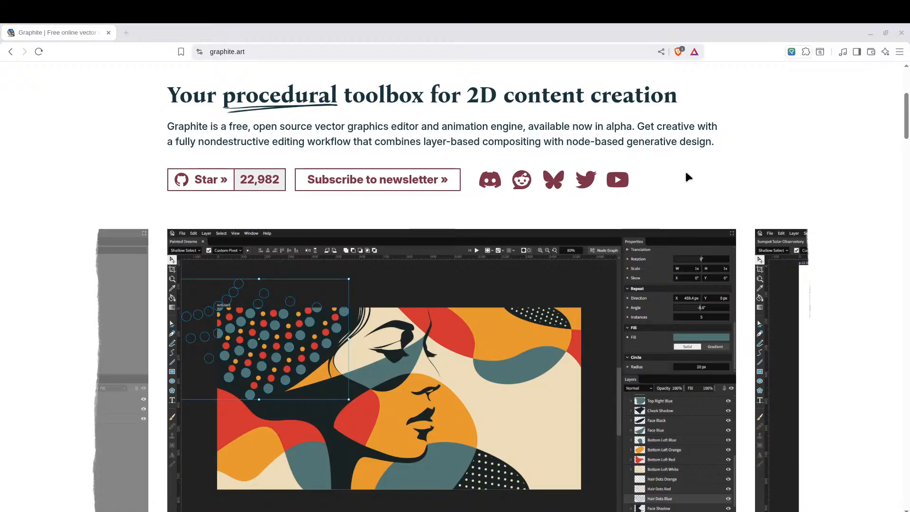
{"action": "scroll", "coordinate": [681, 187], "scroll_direction": "up", "scroll_amount": 5}
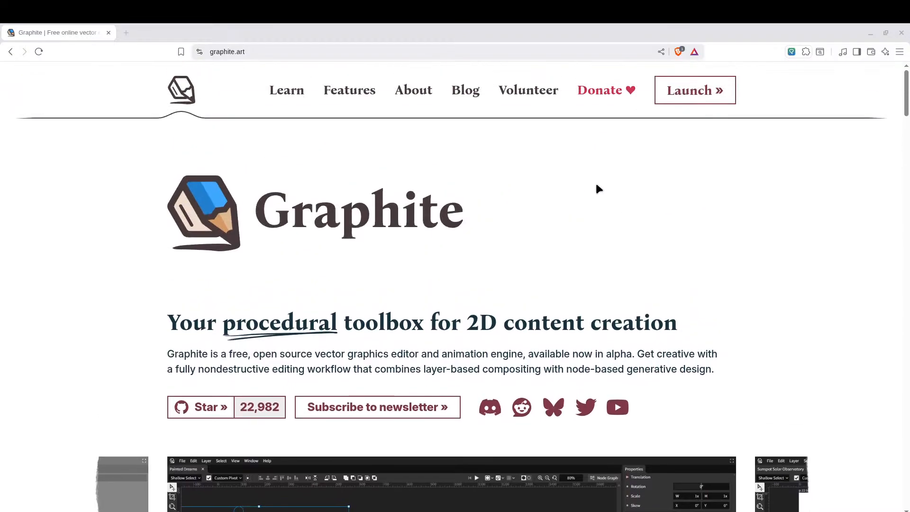
{"action": "left_click", "coordinate": [285, 90]}
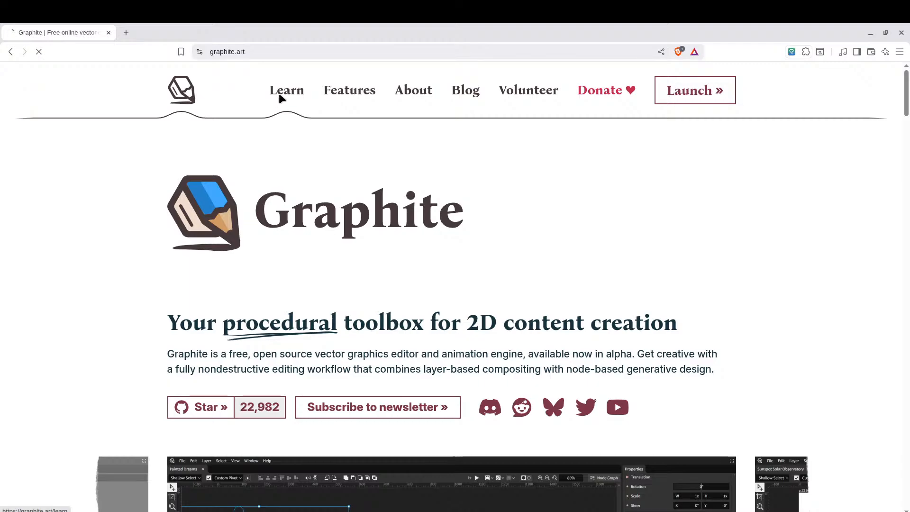
{"action": "scroll", "coordinate": [362, 166], "scroll_direction": "down", "scroll_amount": 7}
{"action": "scroll", "coordinate": [366, 173], "scroll_direction": "up", "scroll_amount": 7}
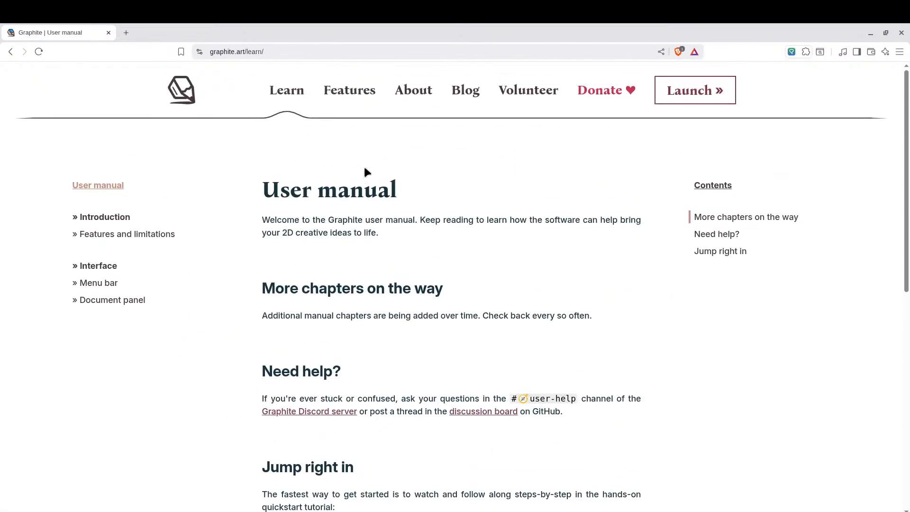
Examine the introduction and the video section of the Graphite features page
{"action": "left_click", "coordinate": [347, 91]}
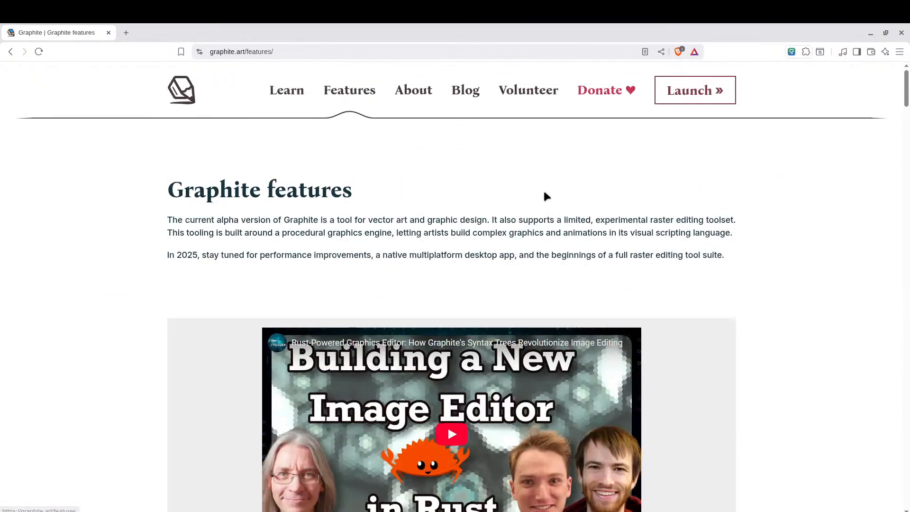
{"action": "scroll", "coordinate": [713, 265], "scroll_direction": "down", "scroll_amount": 5}
{"action": "scroll", "coordinate": [701, 279], "scroll_direction": "up", "scroll_amount": 1}
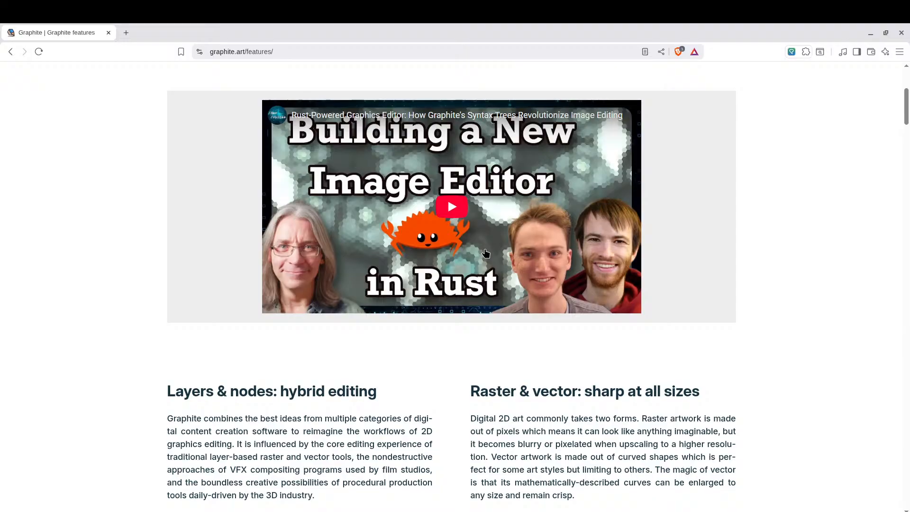
{"action": "scroll", "coordinate": [452, 209], "scroll_direction": "up", "scroll_amount": 2}
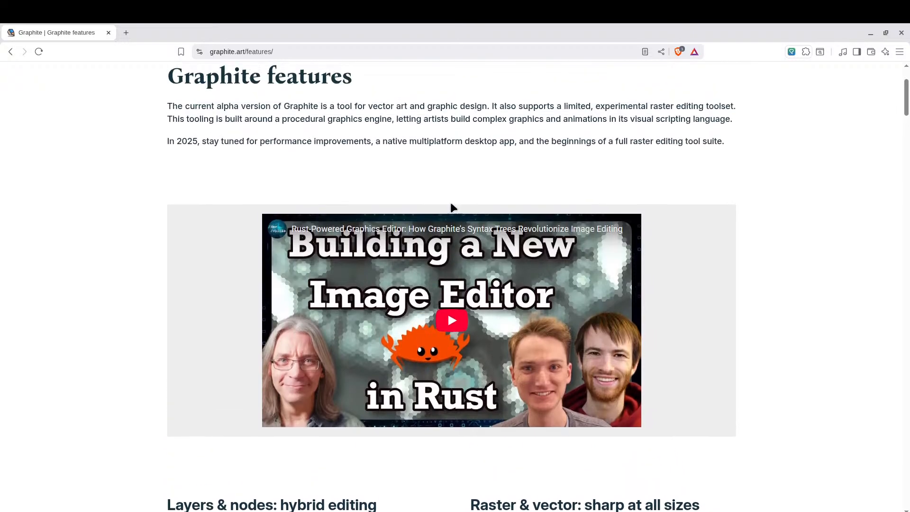
{"action": "scroll", "coordinate": [452, 195], "scroll_direction": "up", "scroll_amount": 3}
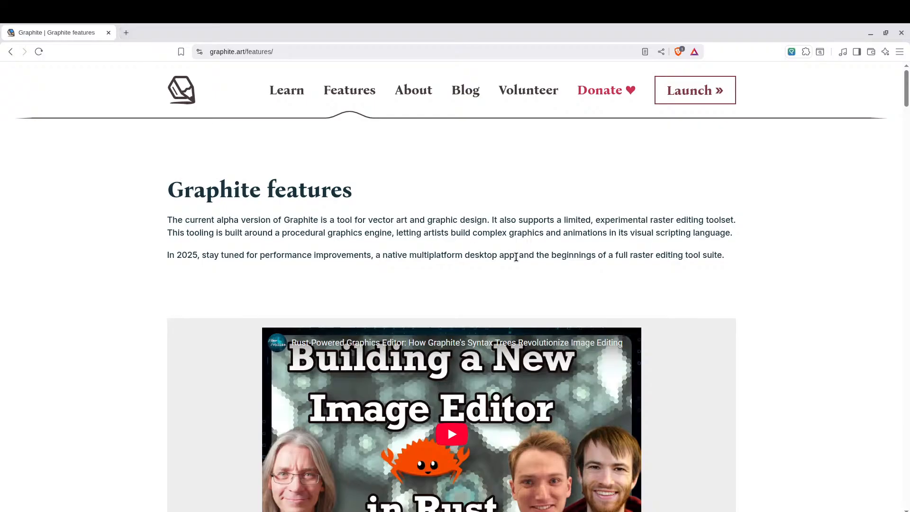
{"action": "scroll", "coordinate": [464, 242], "scroll_direction": "down", "scroll_amount": 2}
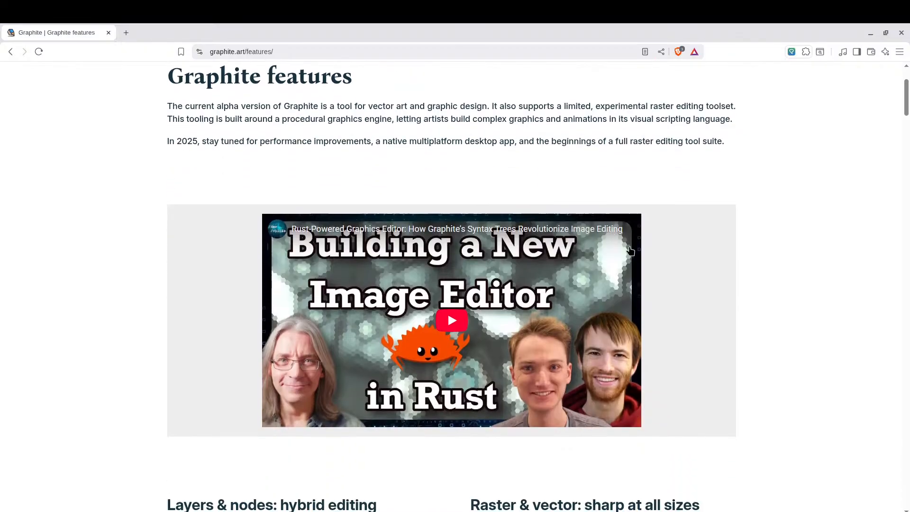
{"action": "scroll", "coordinate": [652, 245], "scroll_direction": "up", "scroll_amount": 2}
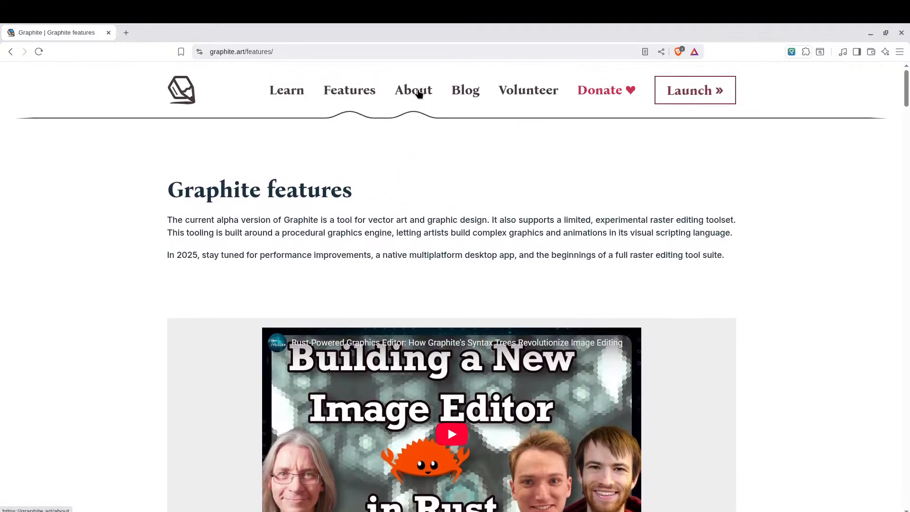
Launch the web editor and create a document named Doodle with a fixed canvas of 1024 × 600 px
{"action": "left_click", "coordinate": [700, 90]}
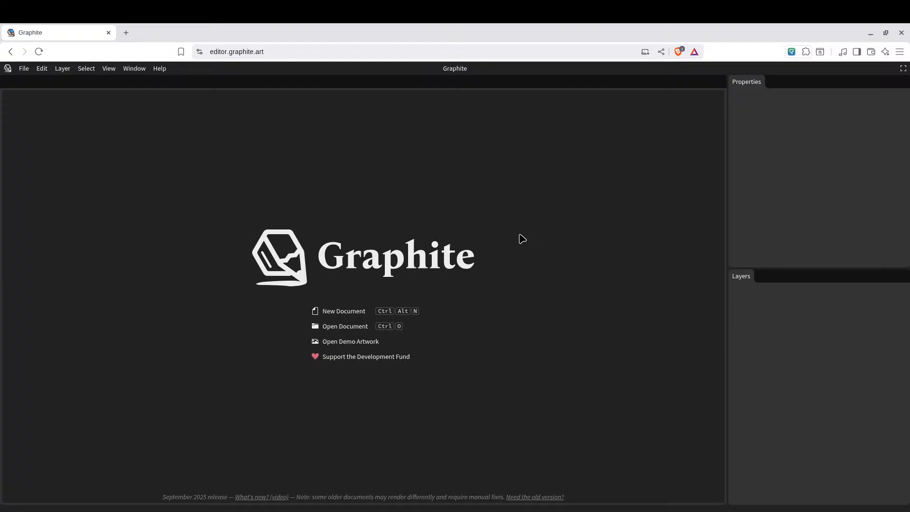
{"action": "left_click", "coordinate": [348, 313]}
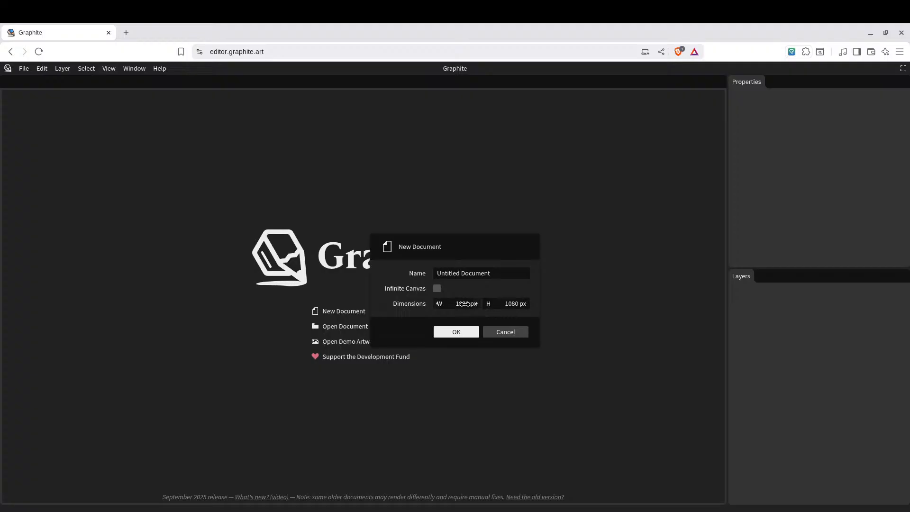
{"action": "left_click", "coordinate": [436, 289]}
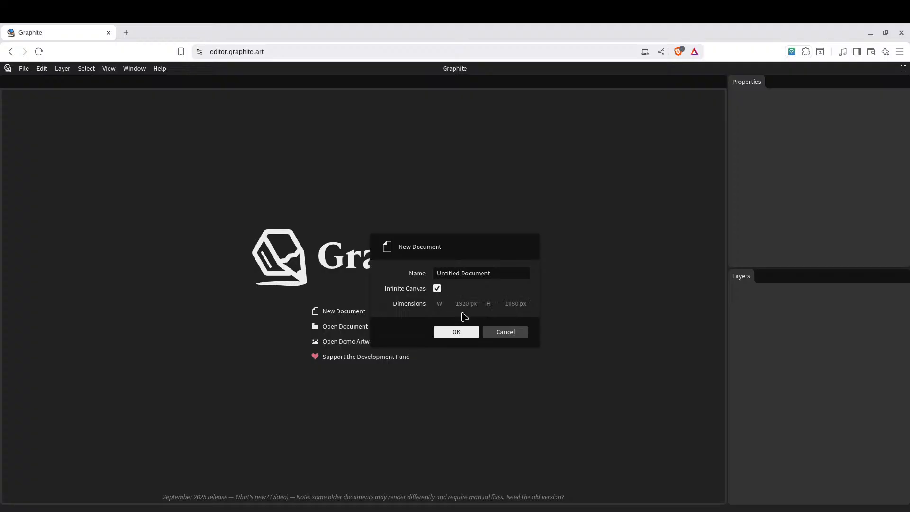
{"action": "left_click", "coordinate": [436, 288]}
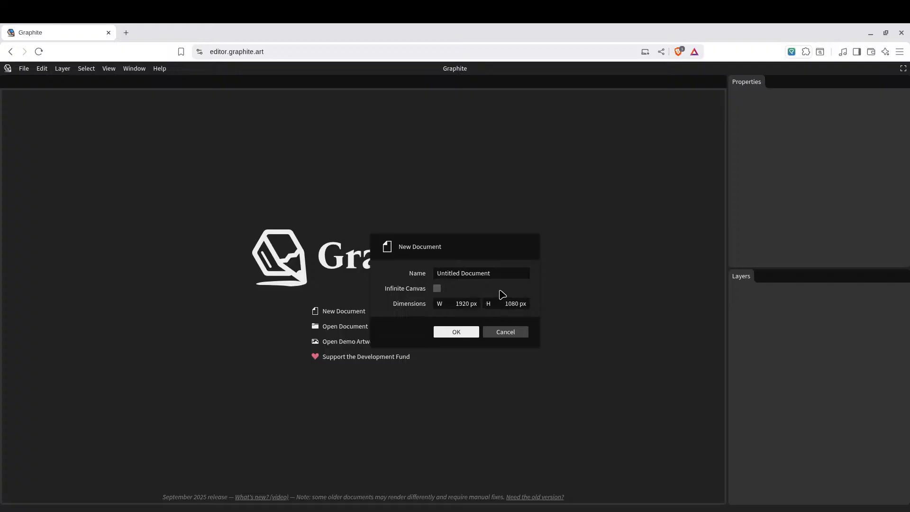
{"action": "left_click", "coordinate": [458, 303]}
{"action": "type", "text": "12"}
{"action": "left_click", "coordinate": [515, 302]}
{"action": "type", "text": "600"}
{"action": "left_click", "coordinate": [492, 273]}
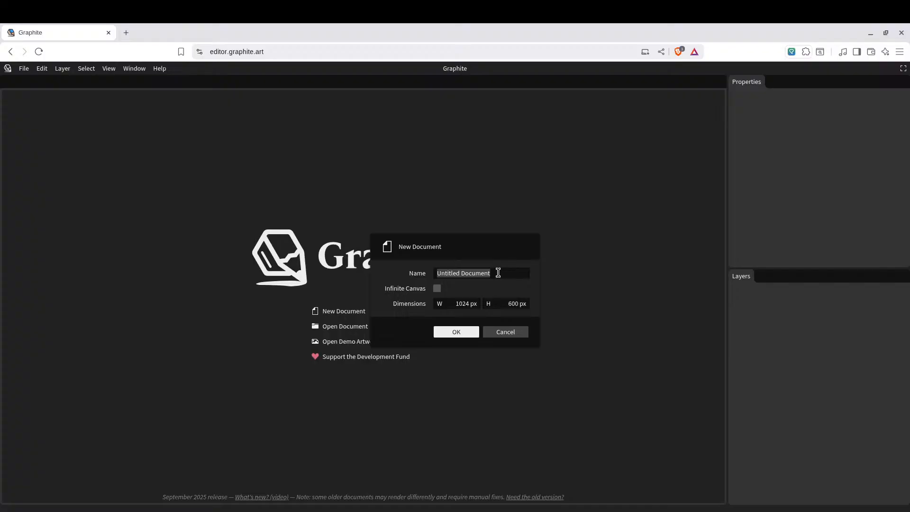
{"action": "type", "text": "Doodle"}
{"action": "left_click", "coordinate": [455, 333]}
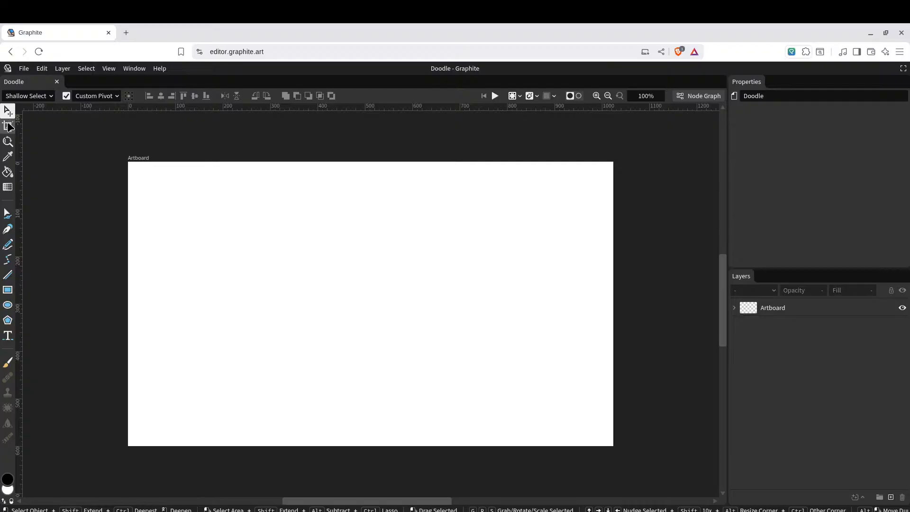
Draw a second artboard about 888 × 376 px below the first and move it to about X -305, Y 636 px
{"action": "left_click", "coordinate": [7, 126]}
{"action": "mouse_move", "coordinate": [139, 460]}
{"action": "left_mouse_down"}
{"action": "mouse_move", "coordinate": [220, 495]}
{"action": "mouse_move", "coordinate": [306, 371]}
{"action": "mouse_move", "coordinate": [560, 392]}
{"action": "left_mouse_up"}
{"action": "scroll", "coordinate": [441, 349], "scroll_direction": "up", "scroll_amount": 5}
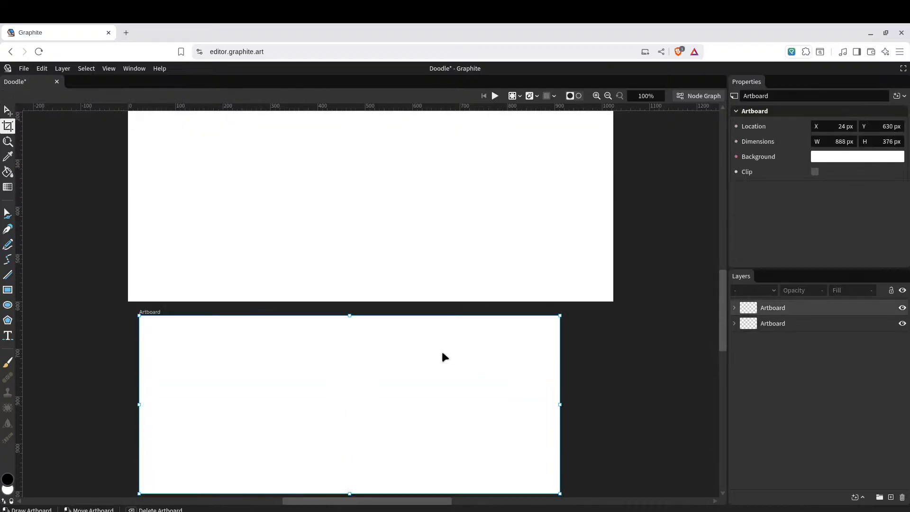
{"action": "scroll", "coordinate": [414, 347], "scroll_direction": "up", "scroll_amount": 5}
{"action": "scroll", "coordinate": [415, 349], "scroll_direction": "down", "scroll_amount": 7}
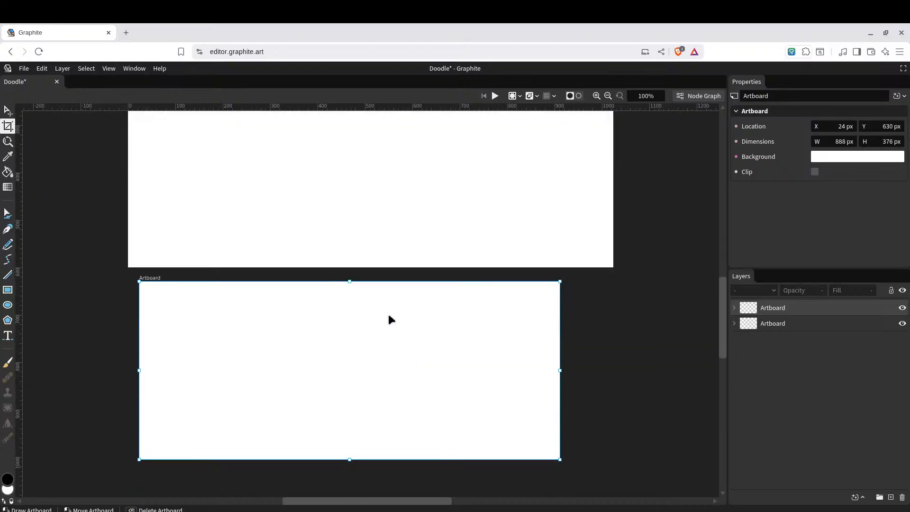
{"action": "mouse_move", "coordinate": [537, 313]}
{"action": "left_mouse_down"}
{"action": "mouse_move", "coordinate": [488, 321]}
{"action": "mouse_move", "coordinate": [596, 309]}
{"action": "mouse_move", "coordinate": [586, 174]}
{"action": "mouse_move", "coordinate": [663, 221]}
{"action": "mouse_move", "coordinate": [376, 316]}
{"action": "left_mouse_up"}
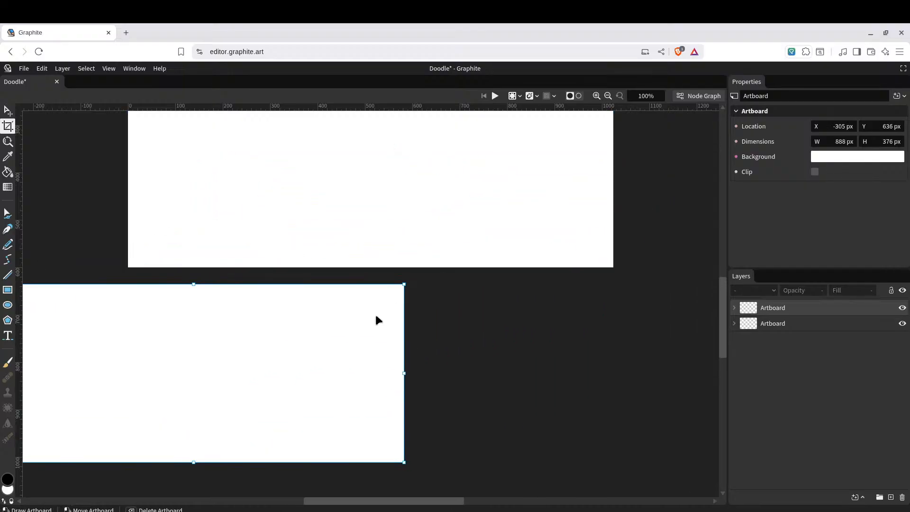
Delete the second artboard and keep only the original one
{"action": "key", "text": "Delete"}
{"action": "scroll", "coordinate": [324, 308], "scroll_direction": "up", "scroll_amount": 3}
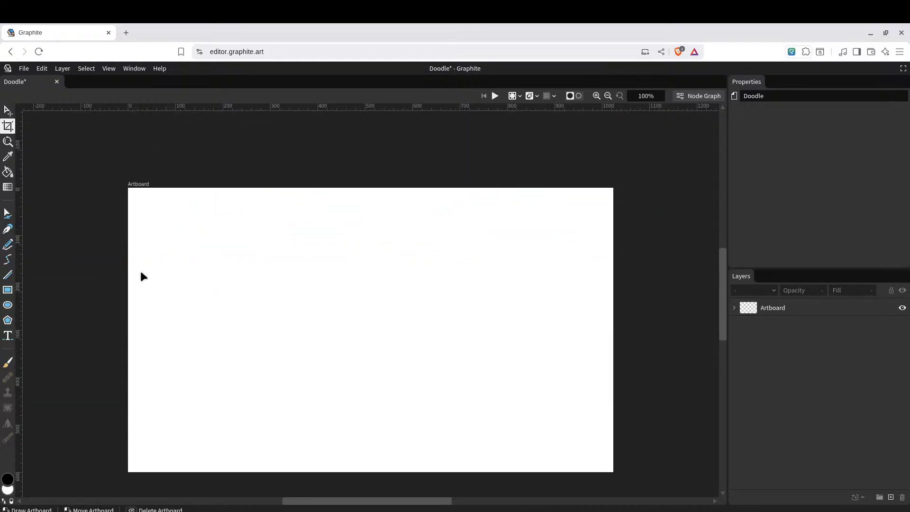
{"action": "scroll", "coordinate": [141, 273], "scroll_direction": "down", "scroll_amount": 3}
{"action": "scroll", "coordinate": [188, 243], "scroll_direction": "up", "scroll_amount": 2}
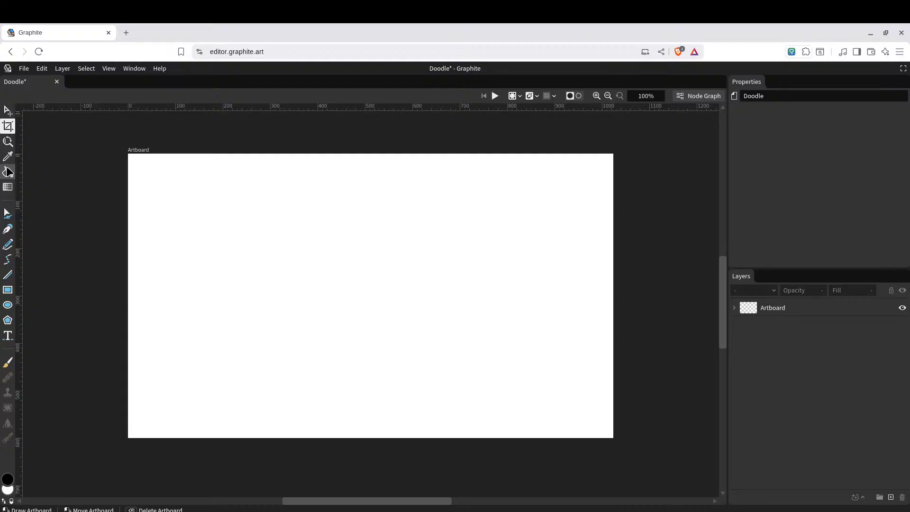
{"action": "left_click", "coordinate": [8, 214]}
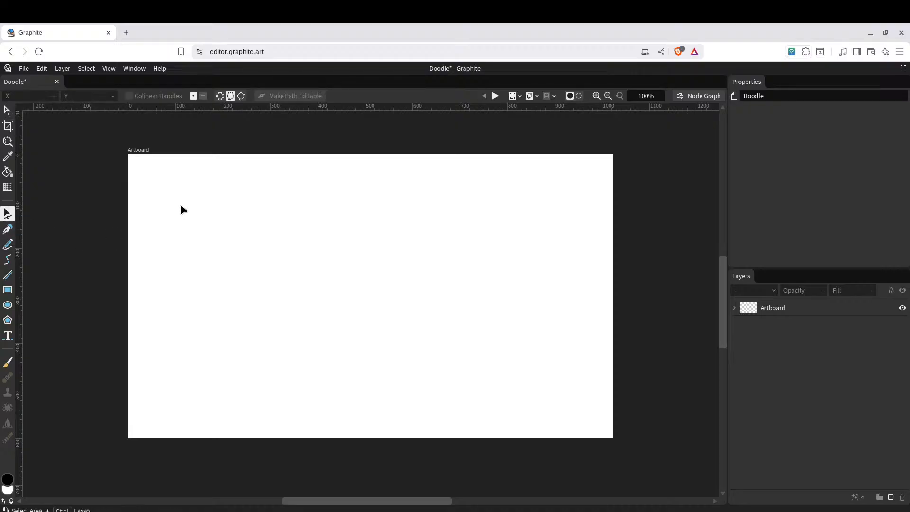
{"action": "left_click_drag", "start_coordinate": [180, 205], "coordinate": [438, 303]}
{"action": "left_click_drag", "start_coordinate": [172, 199], "coordinate": [291, 253]}
Draw an open Pen path from the artboard's upper-left area, with one curved segment followed by two straight segments, and end it
{"action": "left_click", "coordinate": [11, 231]}
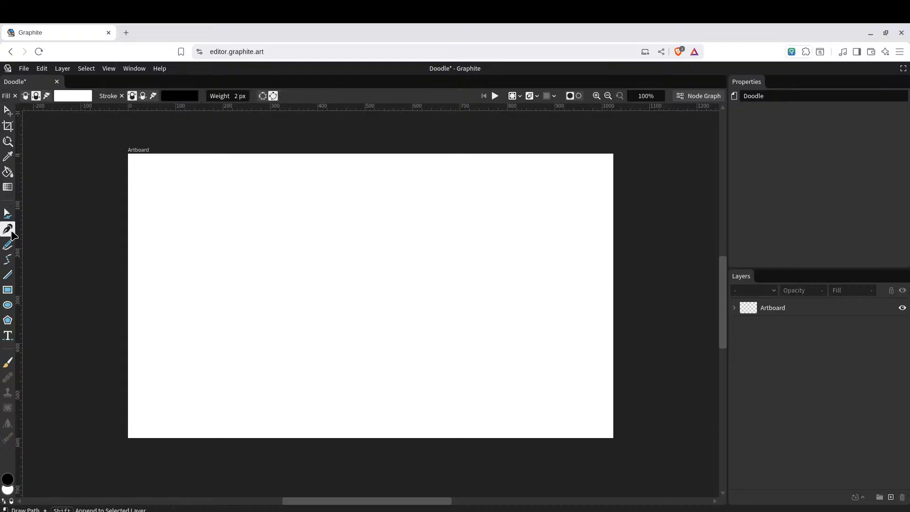
{"action": "left_click", "coordinate": [159, 186]}
{"action": "left_click_drag", "start_coordinate": [251, 223], "coordinate": [261, 227]}
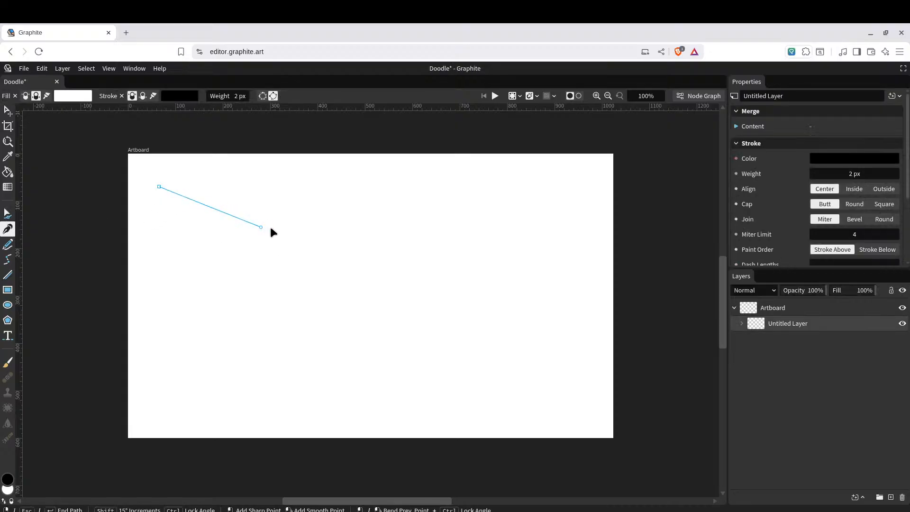
{"action": "left_click", "coordinate": [370, 206]}
{"action": "left_click", "coordinate": [281, 202]}
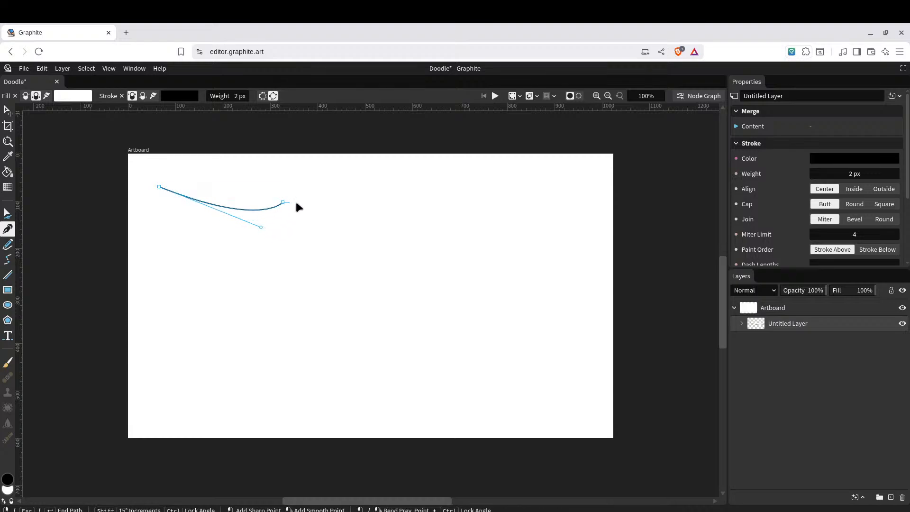
{"action": "left_click", "coordinate": [388, 267]}
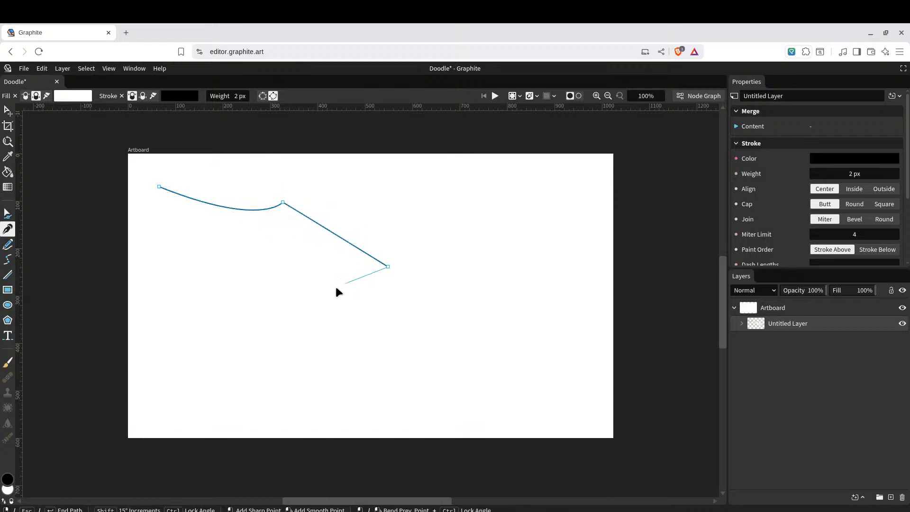
{"action": "left_click", "coordinate": [325, 322]}
{"action": "key", "text": "Escape"}
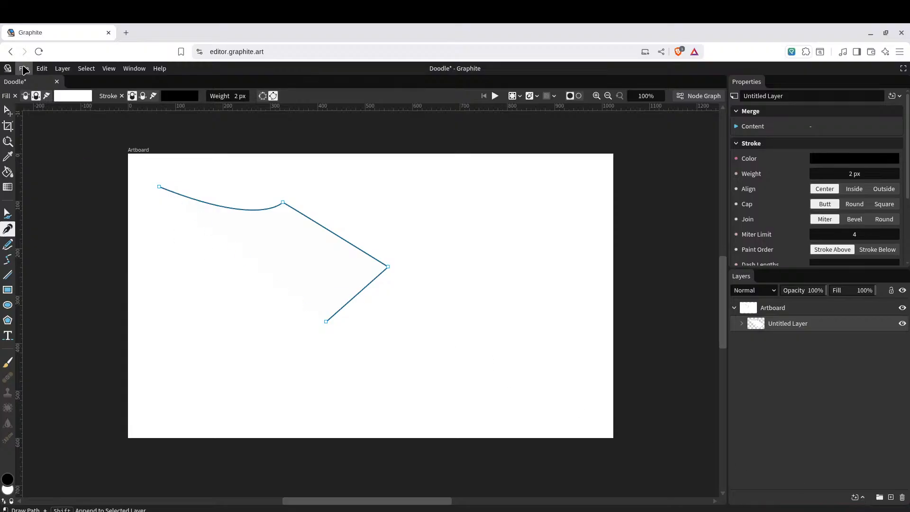
Visit the project website from the editor, close it, and inspect the editor preferences
{"action": "left_click", "coordinate": [8, 69]}
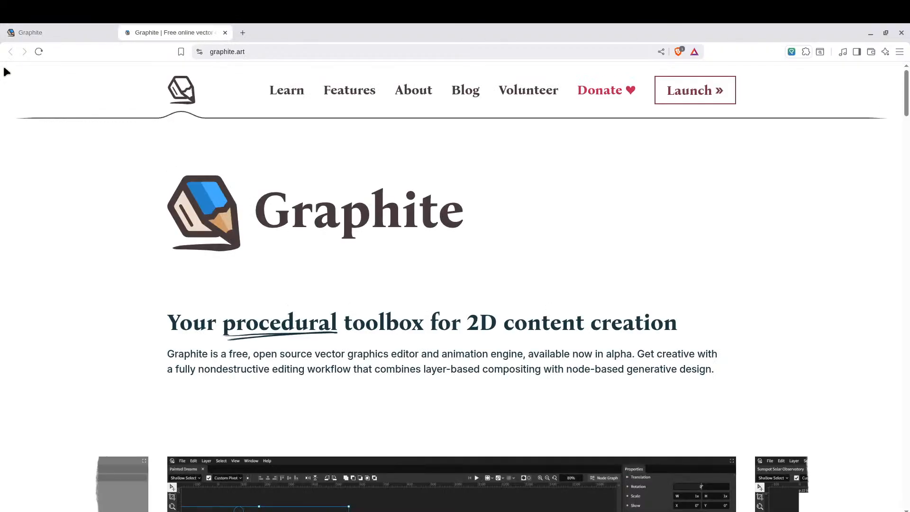
{"action": "left_click", "coordinate": [225, 33]}
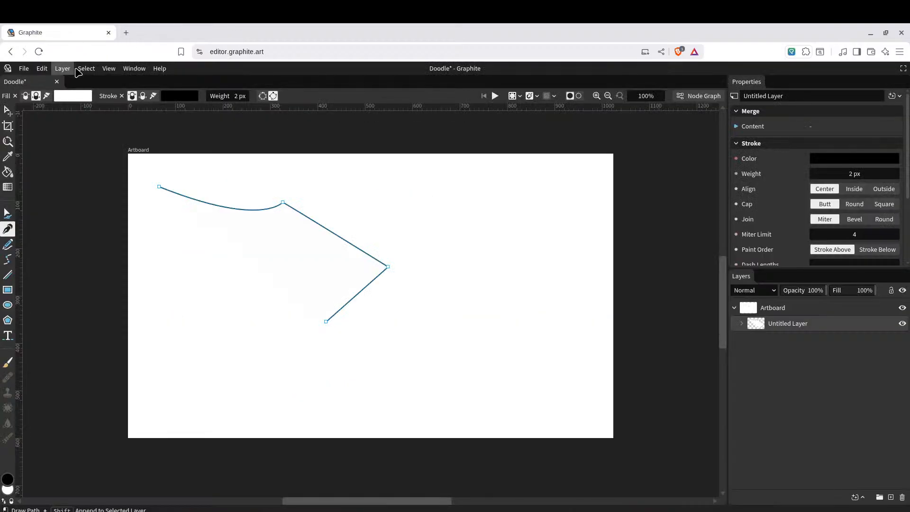
{"action": "left_click", "coordinate": [23, 71]}
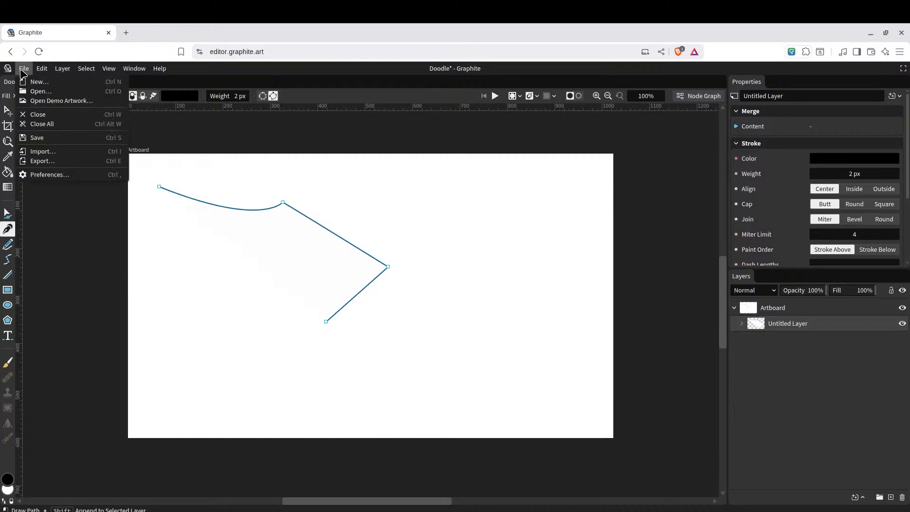
{"action": "left_click", "coordinate": [62, 175]}
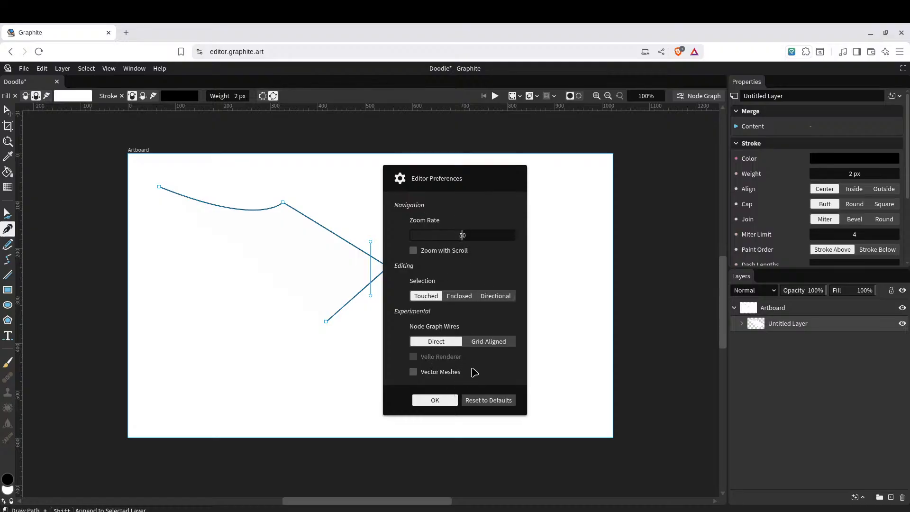
Draw a second open Pen path with four anchor points, rising from below the first path toward the artboard's right side, and activate the Path tool
{"action": "left_click", "coordinate": [349, 357]}
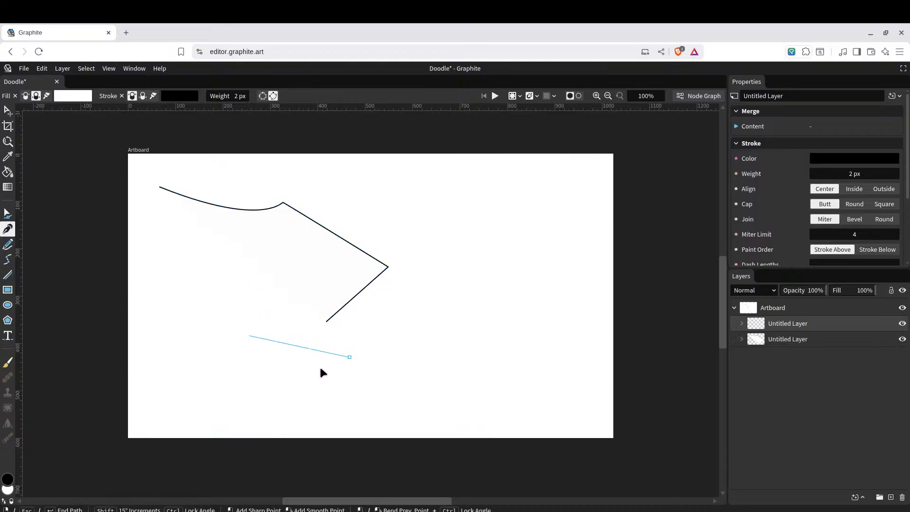
{"action": "left_click", "coordinate": [387, 383]}
{"action": "left_click", "coordinate": [518, 295]}
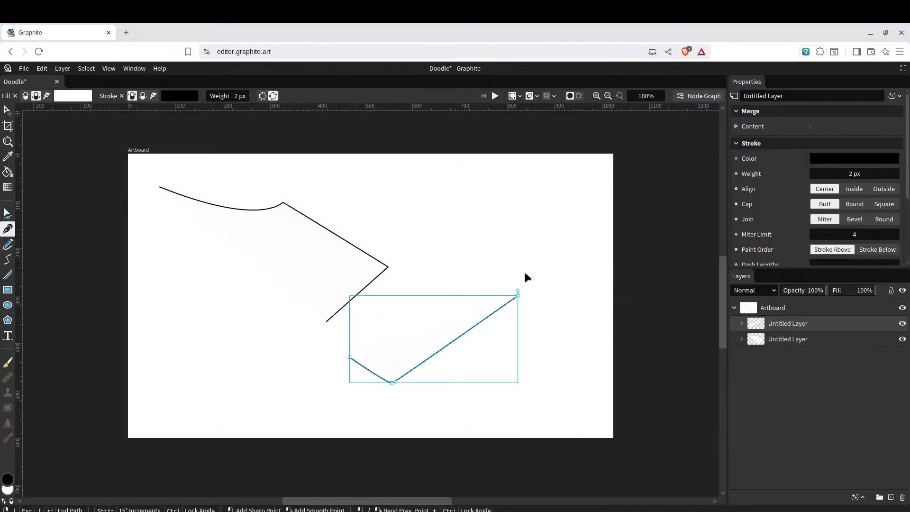
{"action": "double_click", "coordinate": [549, 245]}
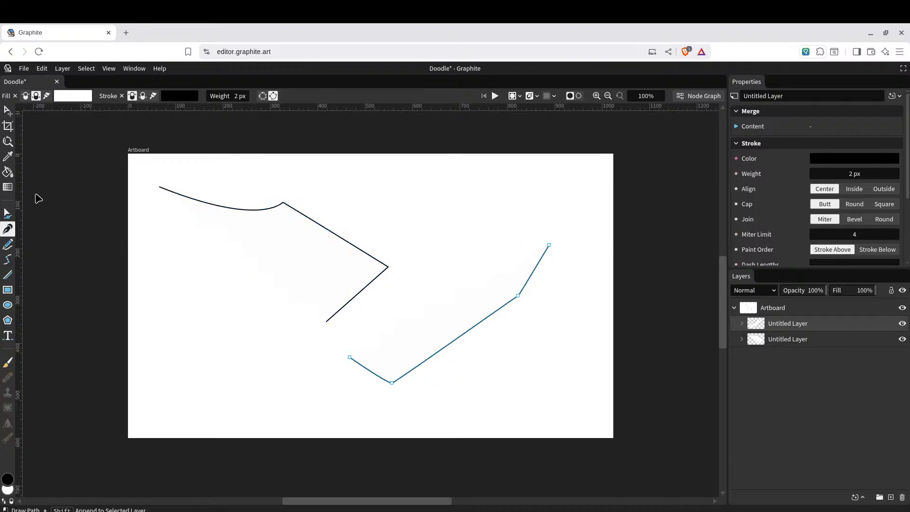
{"action": "left_click", "coordinate": [13, 217]}
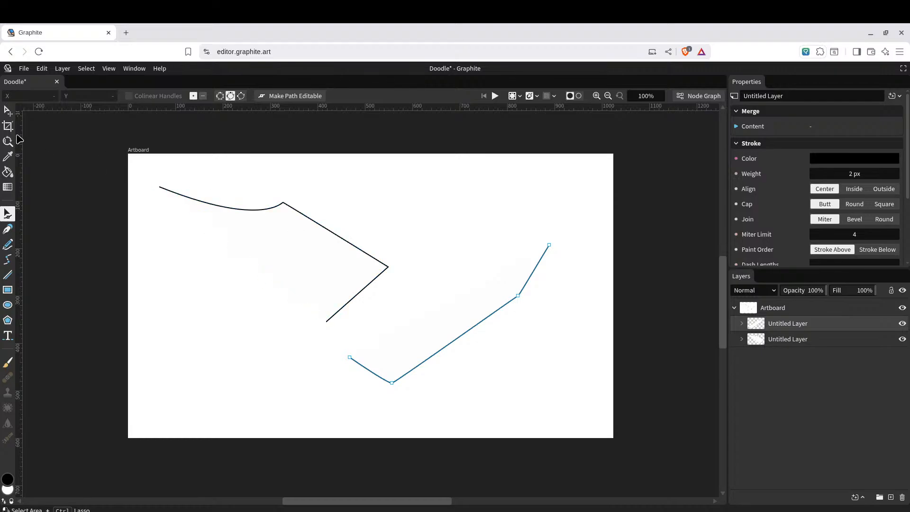
Reshape the first path by moving its second anchor to about X 311 px, Y 73 px and adjusting the curves on either side
{"action": "left_click", "coordinate": [8, 110]}
{"action": "left_click", "coordinate": [242, 207]}
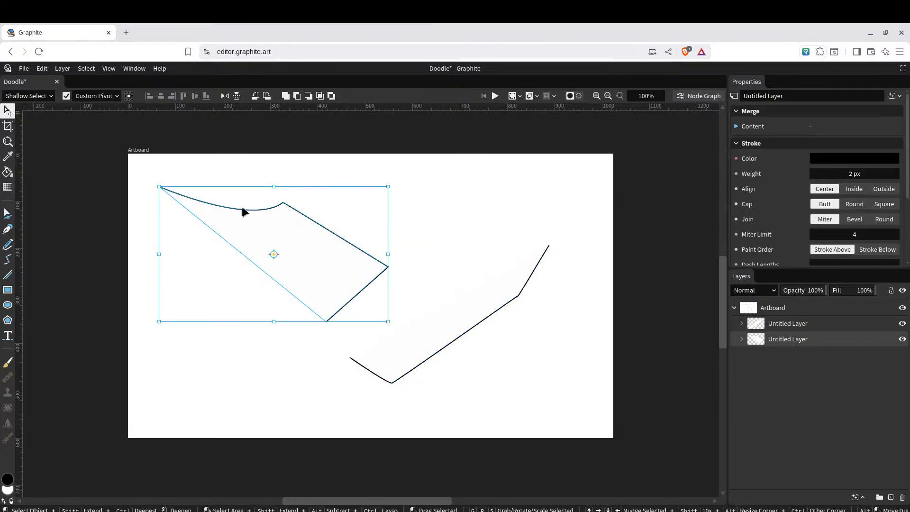
{"action": "left_click", "coordinate": [8, 214]}
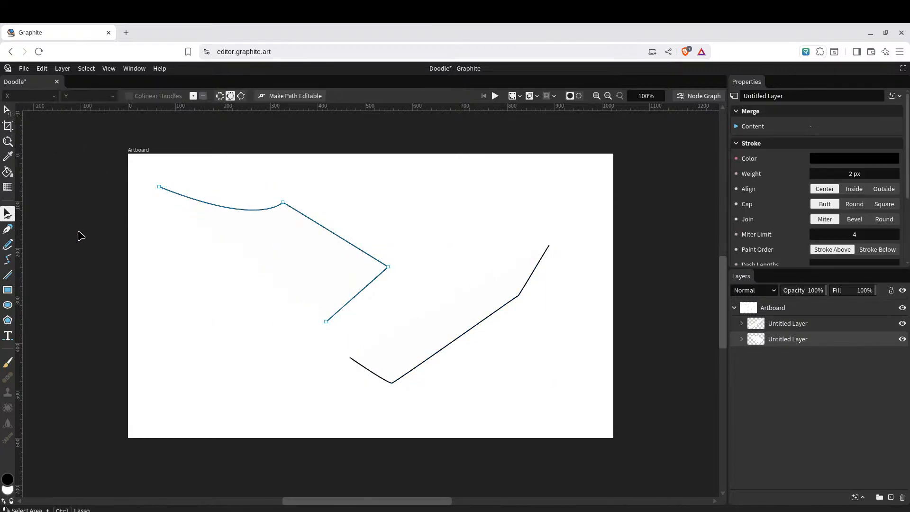
{"action": "mouse_move", "coordinate": [283, 202]}
{"action": "left_mouse_down"}
{"action": "mouse_move", "coordinate": [325, 198]}
{"action": "mouse_move", "coordinate": [325, 208]}
{"action": "mouse_move", "coordinate": [275, 189]}
{"action": "left_mouse_up"}
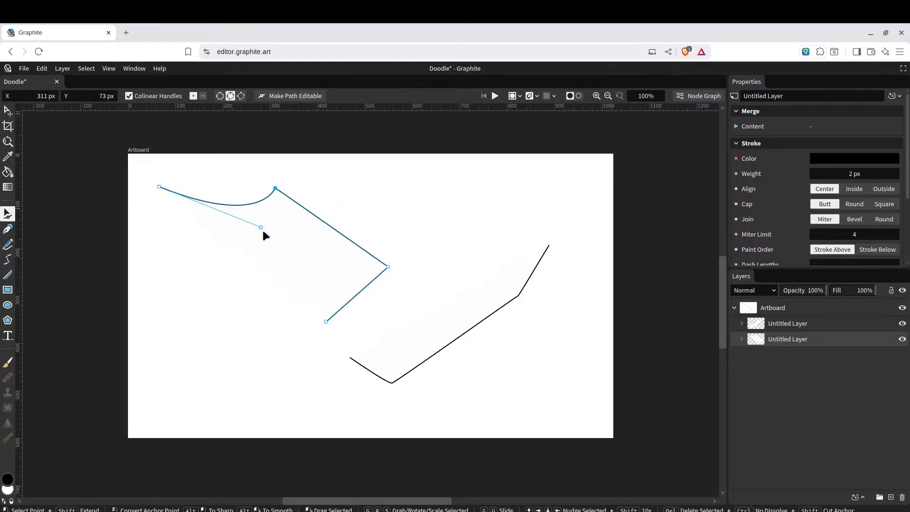
{"action": "left_click_drag", "start_coordinate": [261, 227], "coordinate": [200, 244]}
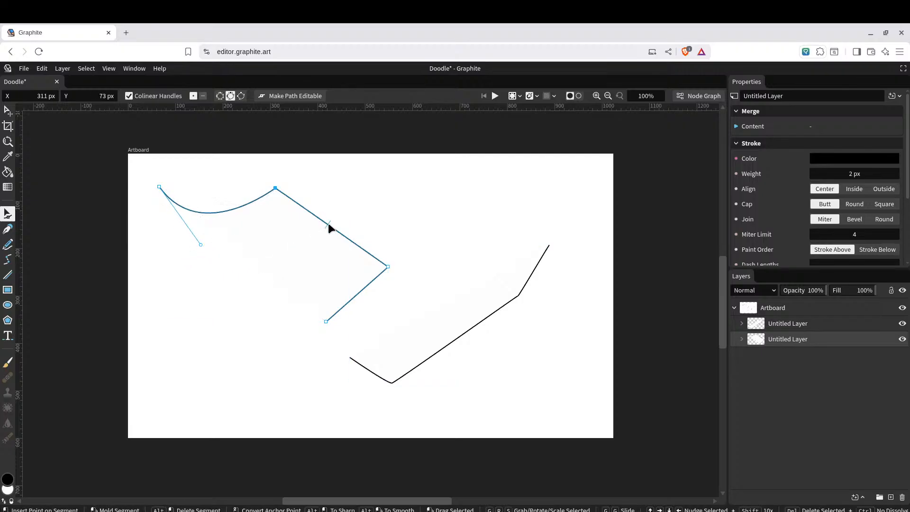
{"action": "left_click_drag", "start_coordinate": [328, 223], "coordinate": [390, 175]}
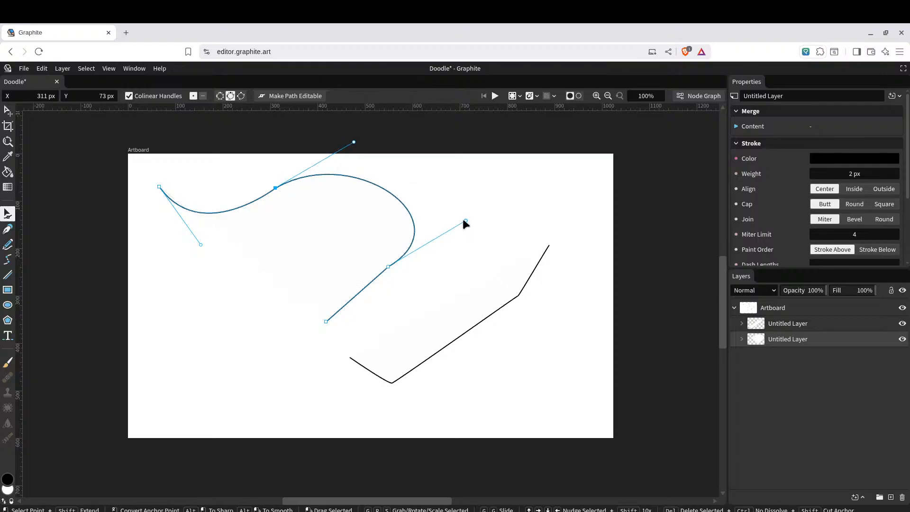
{"action": "left_click_drag", "start_coordinate": [465, 222], "coordinate": [429, 266]}
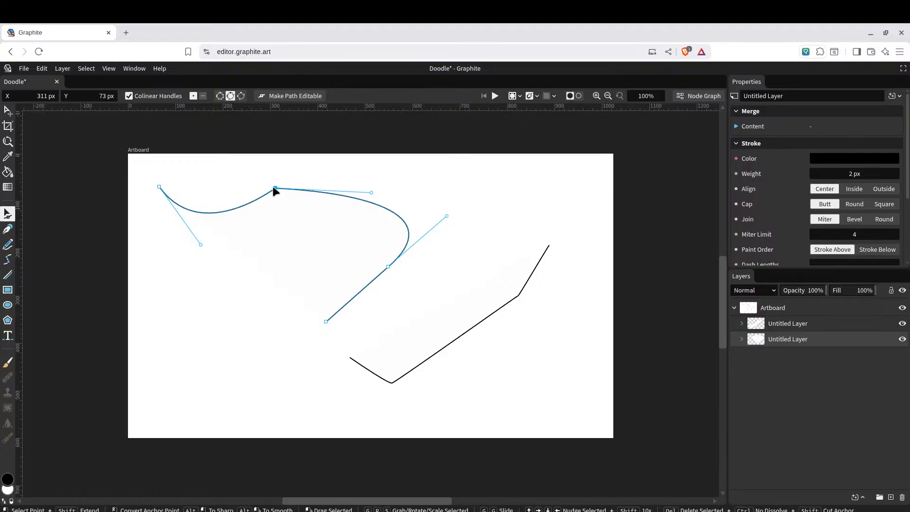
Toggle the first path's second anchor between sharp and smooth, leave it smooth at about X 323 px, Y 45 px, and bend the first segment downward
{"action": "mouse_move", "coordinate": [272, 186]}
{"action": "left_mouse_down"}
{"action": "mouse_move", "coordinate": [249, 181]}
{"action": "mouse_move", "coordinate": [259, 181]}
{"action": "left_mouse_up"}
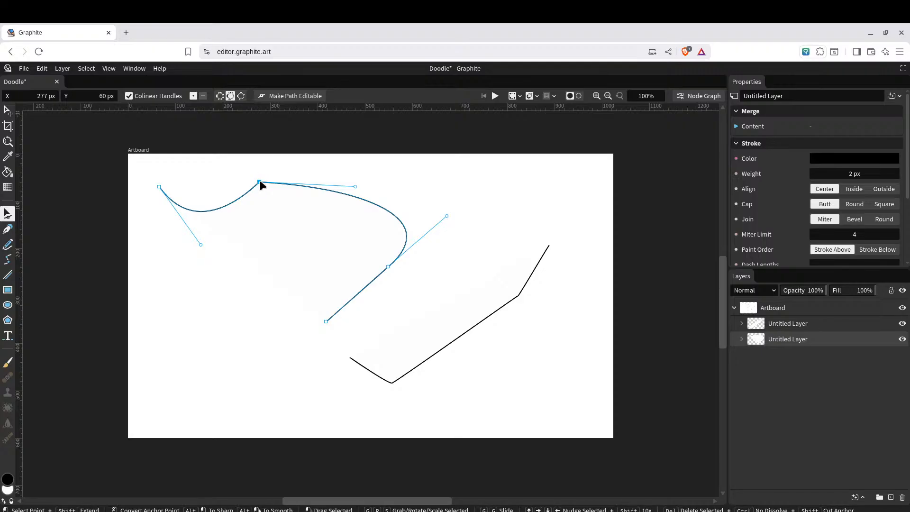
{"action": "double_click", "coordinate": [257, 179]}
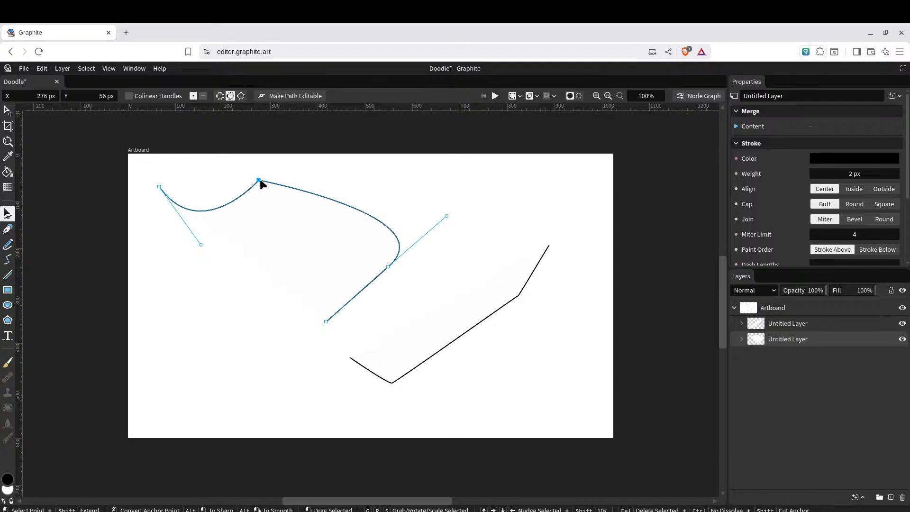
{"action": "left_click_drag", "start_coordinate": [259, 179], "coordinate": [317, 157]}
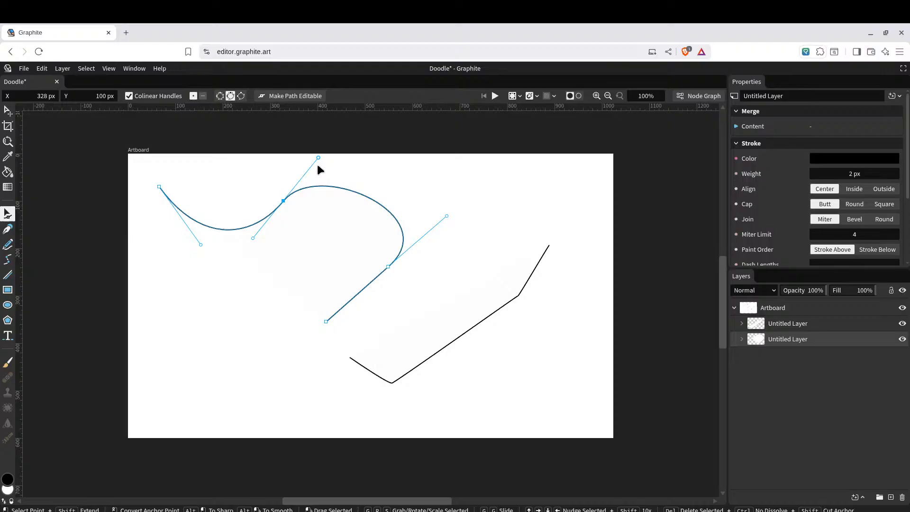
{"action": "left_click_drag", "start_coordinate": [283, 199], "coordinate": [283, 172]}
{"action": "double_click", "coordinate": [282, 200]}
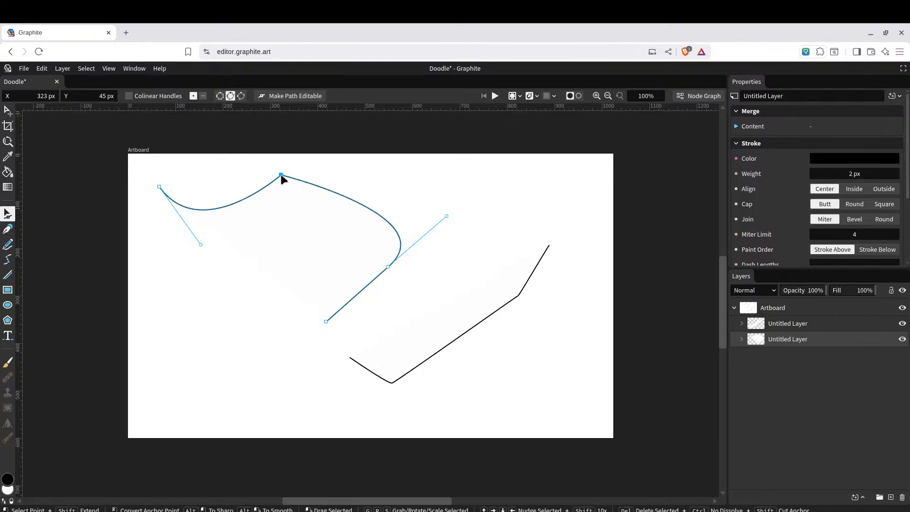
{"action": "double_click", "coordinate": [280, 174]}
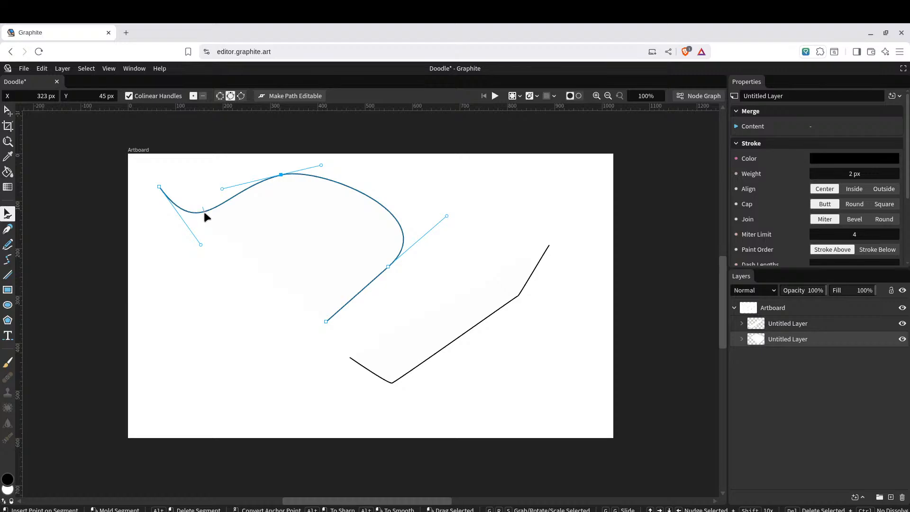
{"action": "left_click_drag", "start_coordinate": [203, 212], "coordinate": [231, 239]}
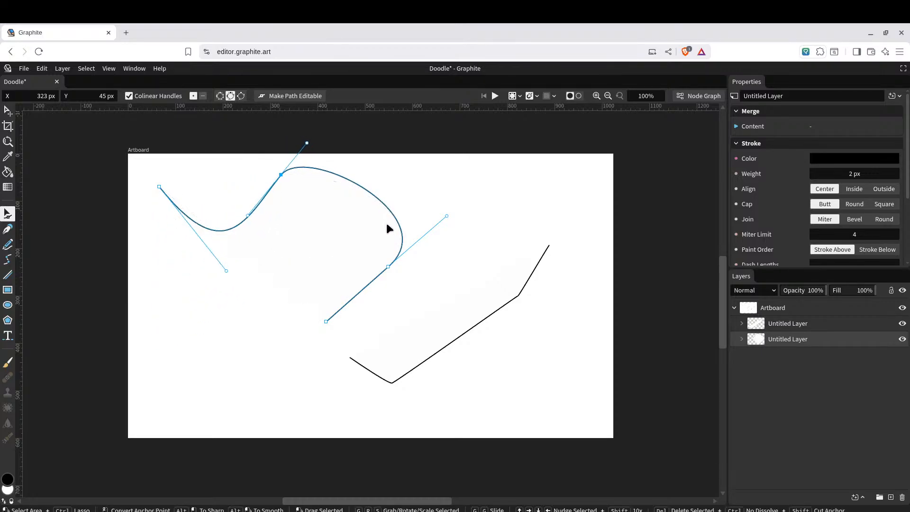
Draw a long Freehand stroke that winds from the artboard's left side to its right side and loops back underneath to the left
{"action": "left_click", "coordinate": [13, 247]}
{"action": "left_click_drag", "start_coordinate": [181, 252], "coordinate": [287, 271]}
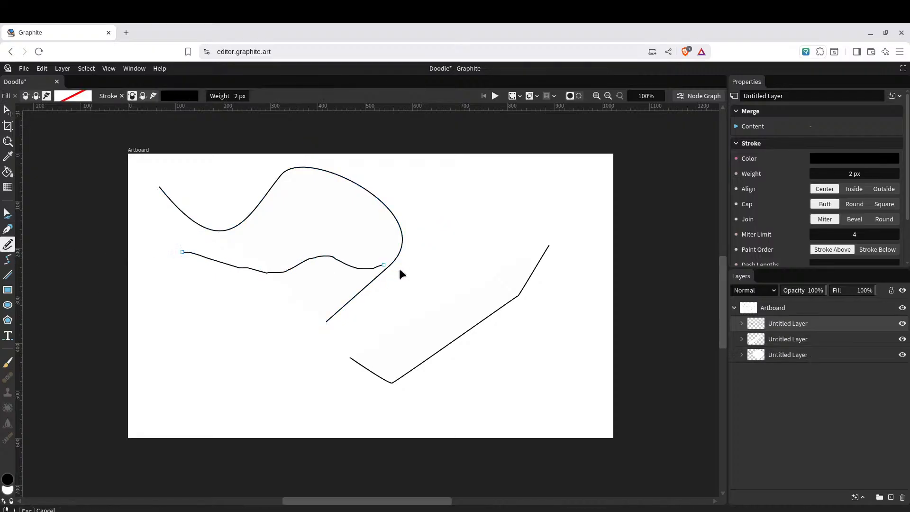
{"action": "left_click_drag", "start_coordinate": [484, 232], "coordinate": [563, 260]}
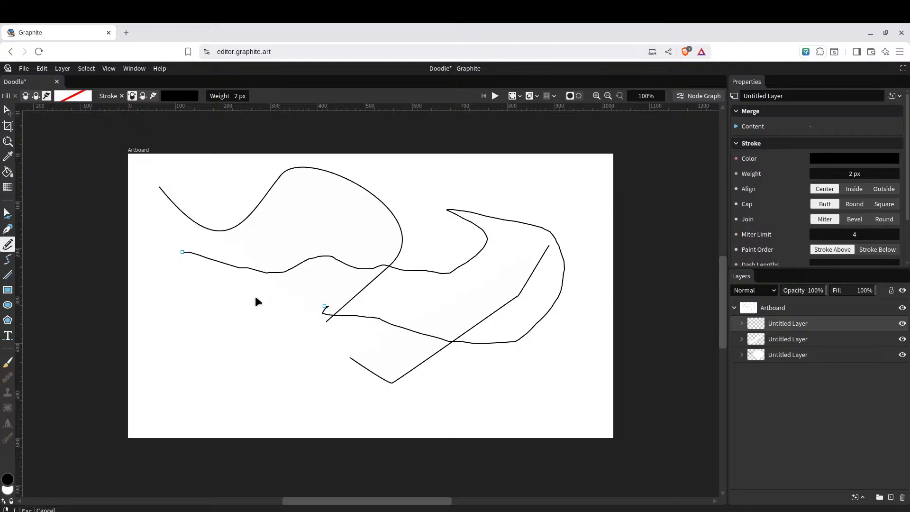
{"action": "left_click_drag", "start_coordinate": [195, 320], "coordinate": [196, 323]}
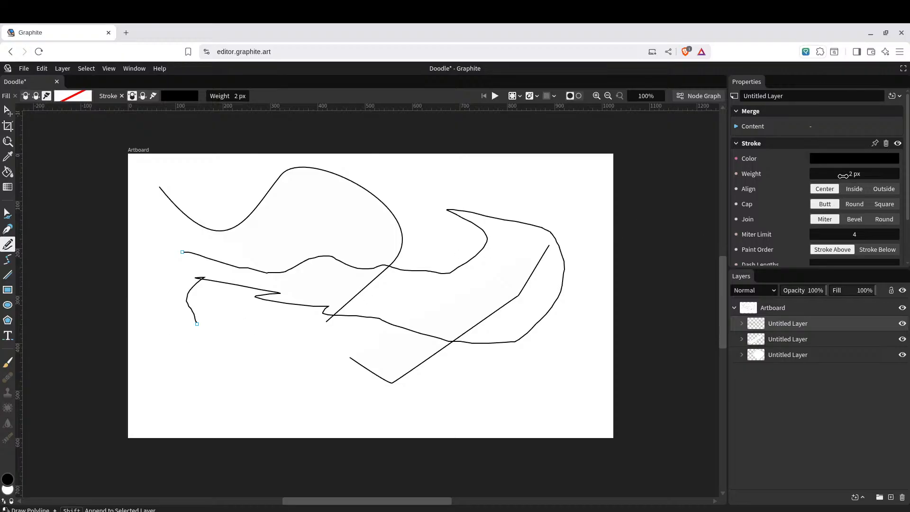
Set the freehand stroke's weight to 14 px and its color to red #dd1d1c
{"action": "mouse_move", "coordinate": [840, 174]}
{"action": "left_mouse_down"}
{"action": "mouse_move", "coordinate": [900, 175]}
{"action": "mouse_move", "coordinate": [838, 174]}
{"action": "left_mouse_up"}
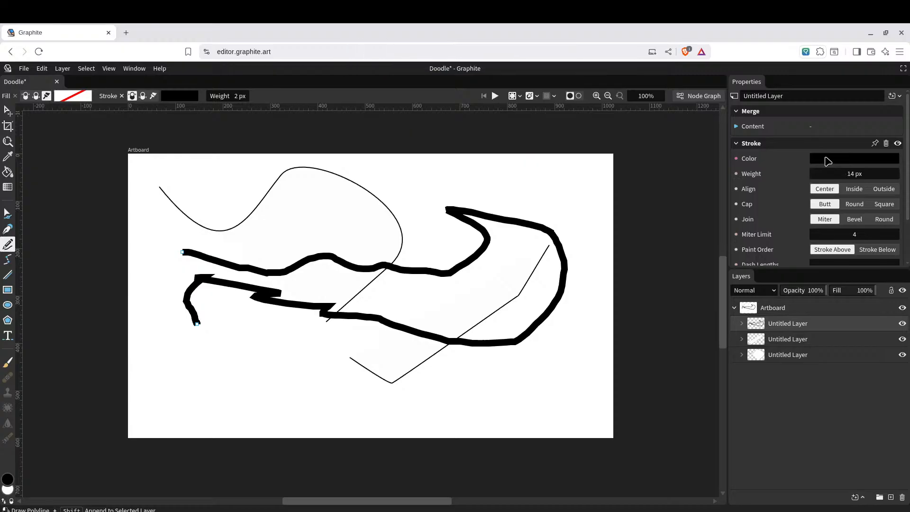
{"action": "left_click", "coordinate": [831, 160]}
{"action": "left_click", "coordinate": [755, 189]}
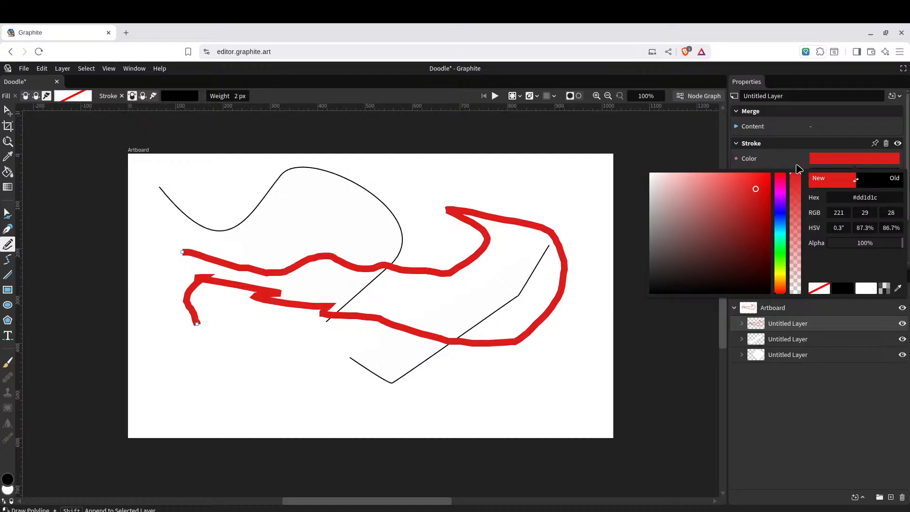
{"action": "left_click", "coordinate": [779, 163]}
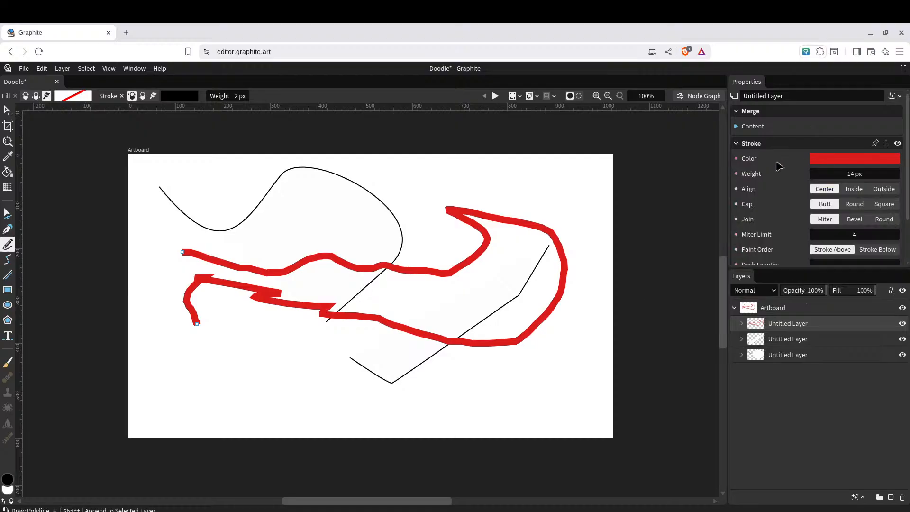
Try the Inside and Center alignments and the Round, Butt and Square caps on the red stroke
{"action": "scroll", "coordinate": [805, 208], "scroll_direction": "down", "scroll_amount": 1}
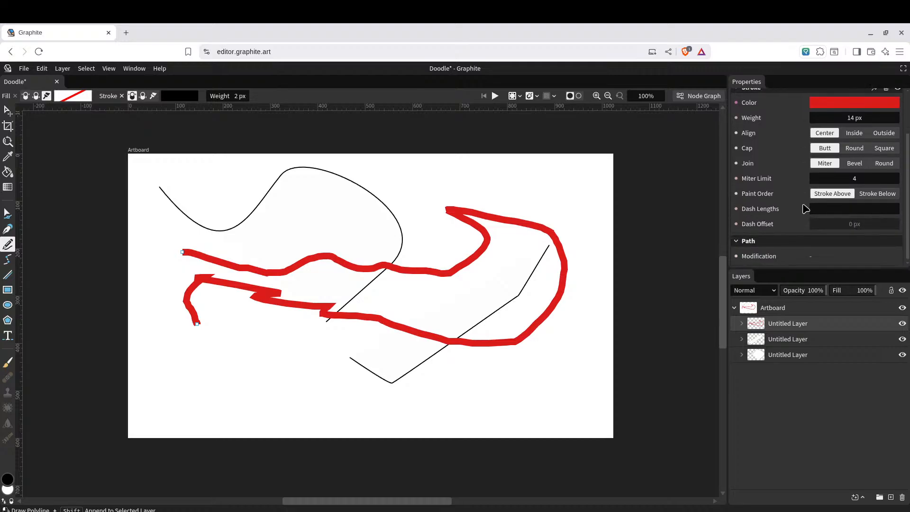
{"action": "scroll", "coordinate": [805, 208], "scroll_direction": "up", "scroll_amount": 1}
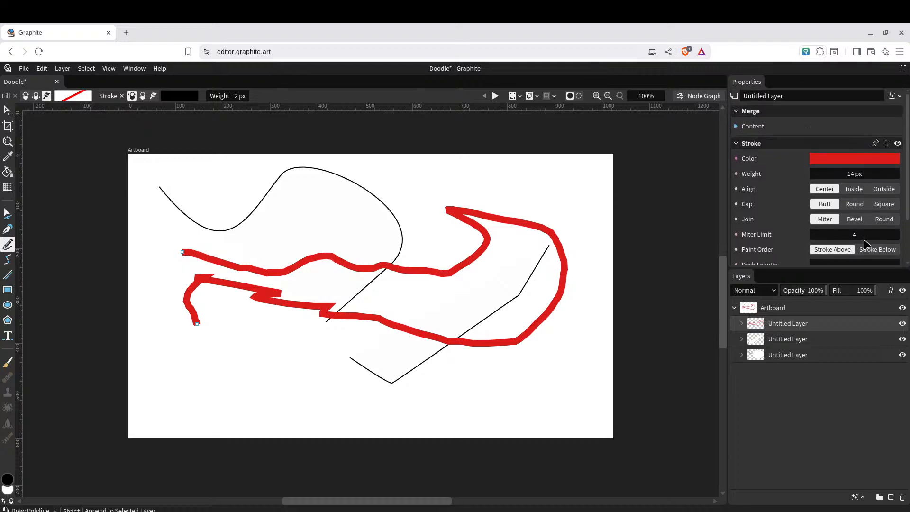
{"action": "left_click", "coordinate": [856, 191]}
{"action": "left_click", "coordinate": [827, 188]}
{"action": "left_click", "coordinate": [852, 203]}
{"action": "left_click", "coordinate": [825, 204]}
{"action": "left_click", "coordinate": [884, 205]}
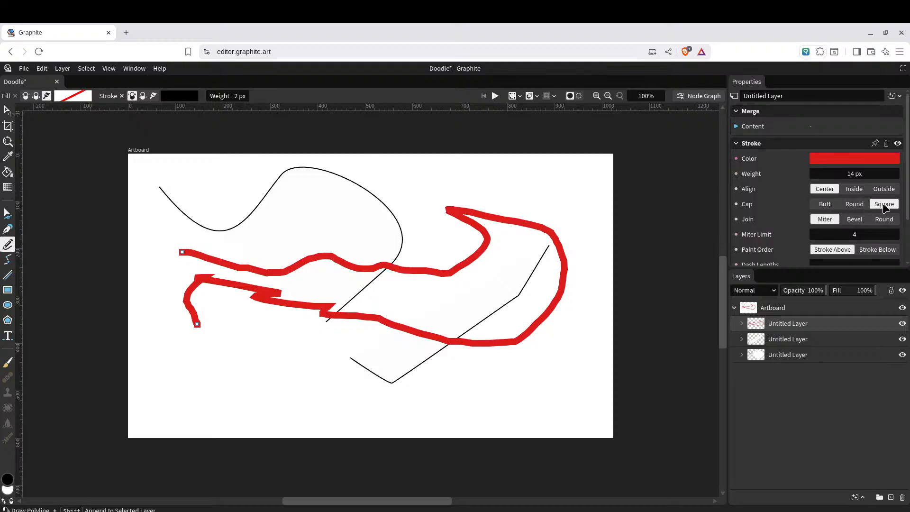
{"action": "left_click", "coordinate": [853, 206]}
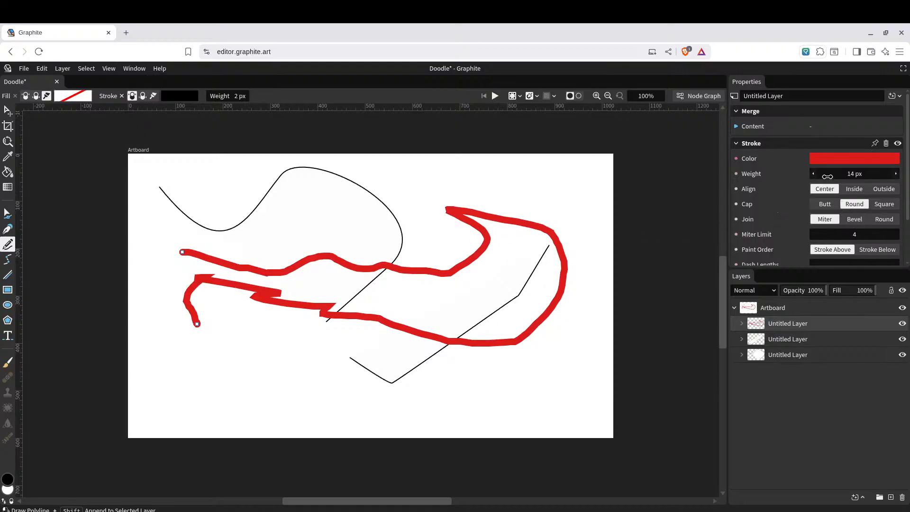
Set the red stroke's weight to 40.3 px and compare the Butt and Square caps on its ends
{"action": "left_click_drag", "start_coordinate": [827, 175], "coordinate": [898, 175]}
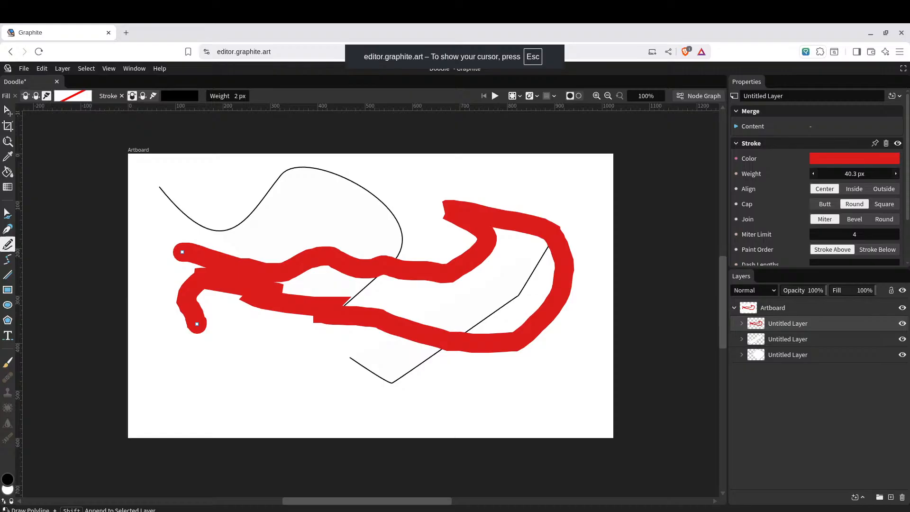
{"action": "left_click", "coordinate": [826, 208]}
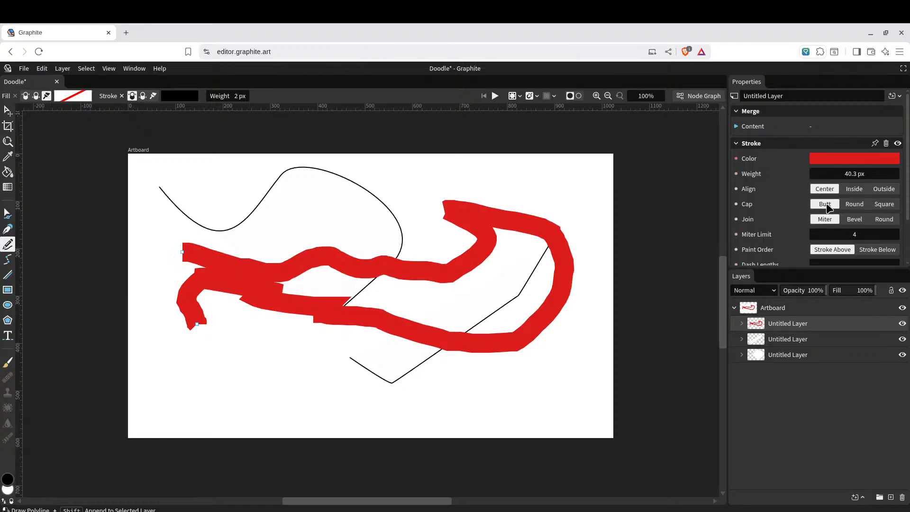
{"action": "left_click", "coordinate": [884, 205]}
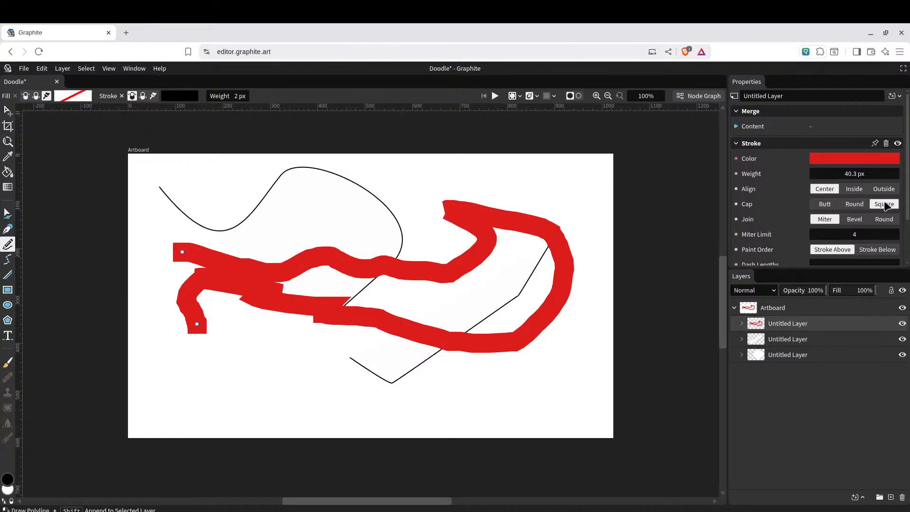
Compare the Bevel, Miter and Round joins on the red stroke, finishing with a Miter join and a Butt cap
{"action": "left_click", "coordinate": [858, 220]}
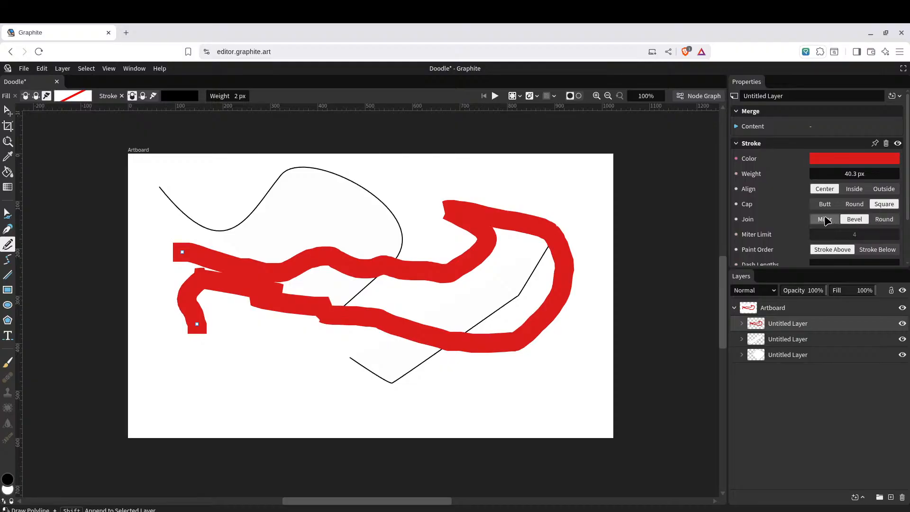
{"action": "left_click", "coordinate": [824, 220]}
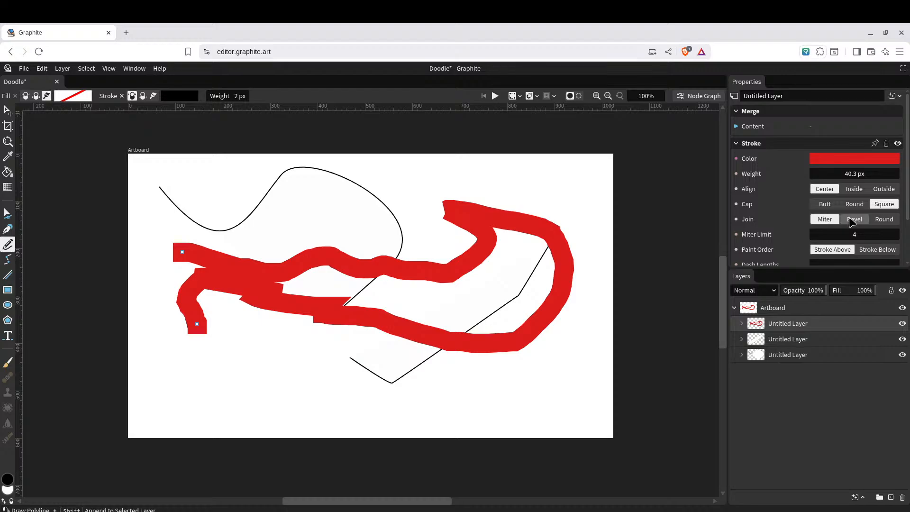
{"action": "left_click", "coordinate": [853, 220]}
{"action": "left_click", "coordinate": [882, 220]}
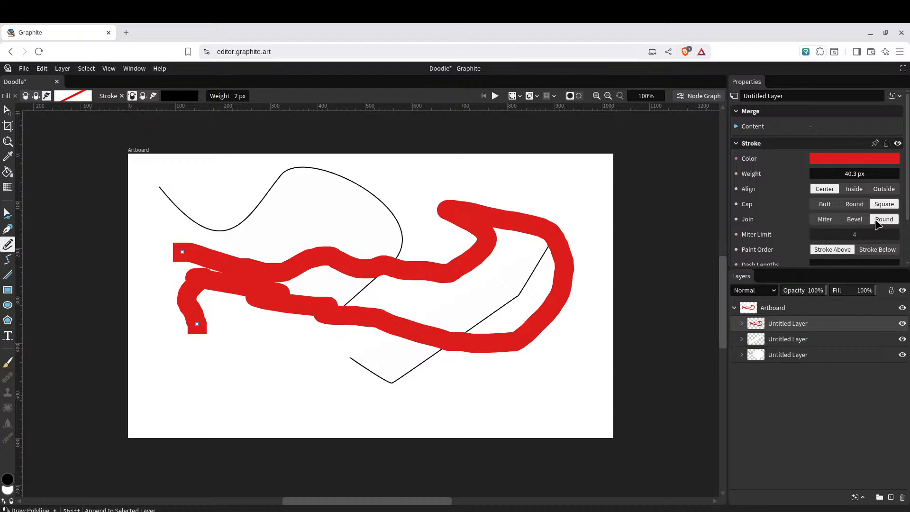
{"action": "left_click", "coordinate": [853, 223]}
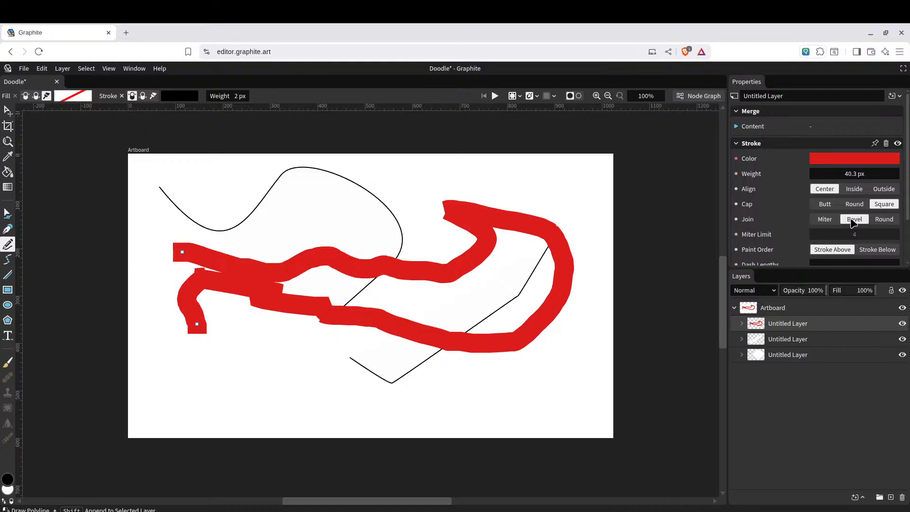
{"action": "left_click", "coordinate": [825, 220]}
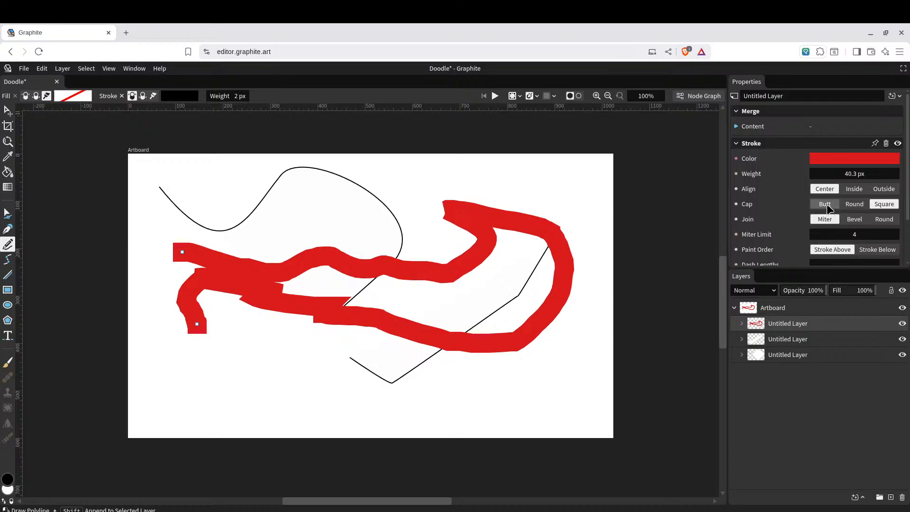
{"action": "left_click", "coordinate": [825, 204]}
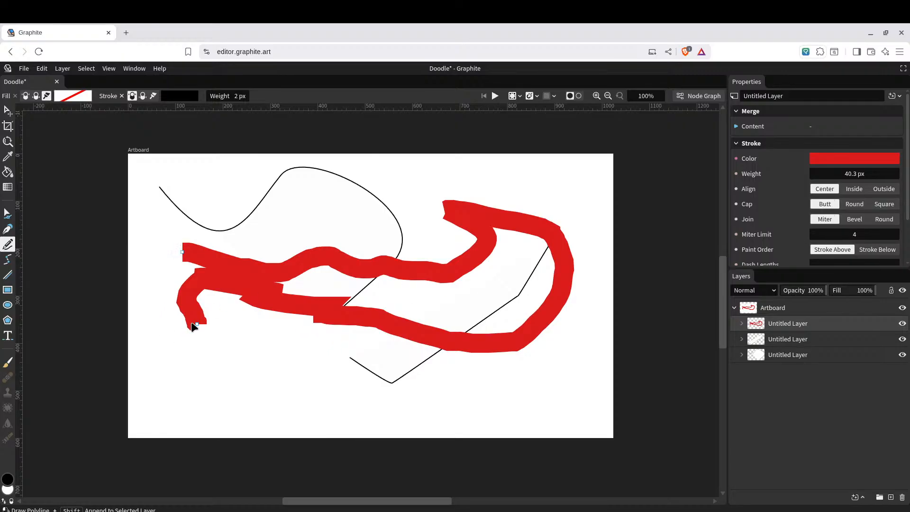
Extend the red stroke downward from its lower-left end and pull one upper anchor up to about X 355 px, Y 114 px
{"action": "left_click", "coordinate": [195, 324]}
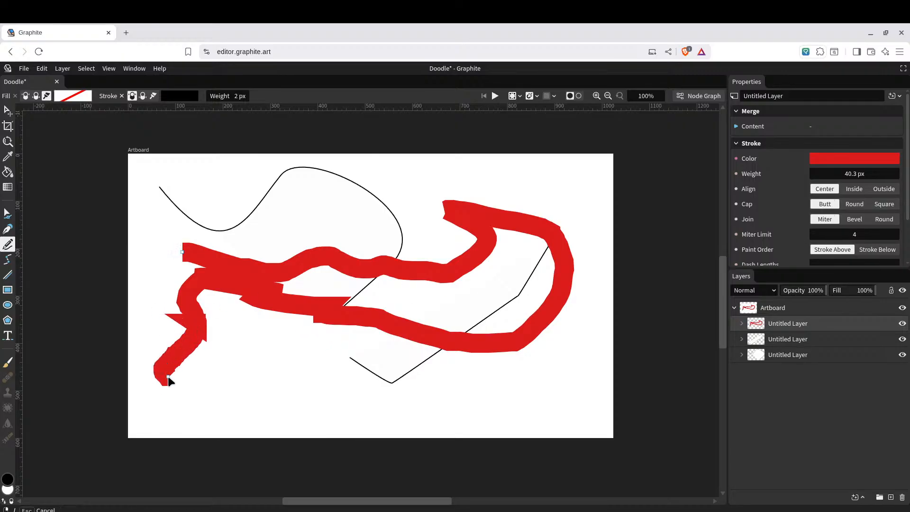
{"action": "left_click", "coordinate": [8, 111]}
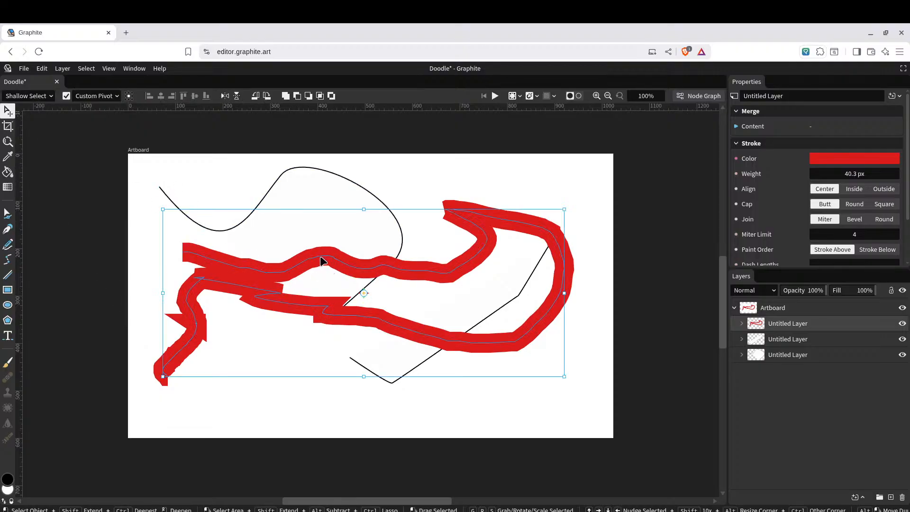
{"action": "left_click", "coordinate": [8, 213]}
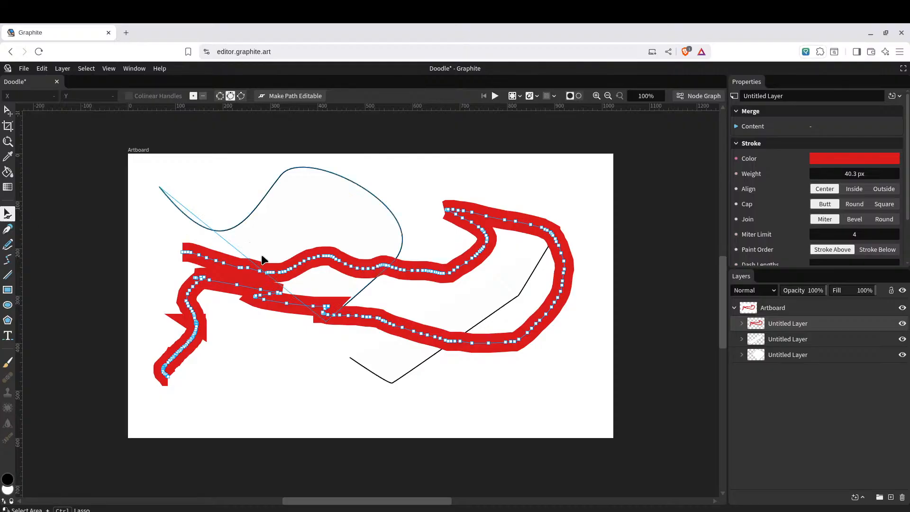
{"action": "left_click_drag", "start_coordinate": [308, 260], "coordinate": [289, 209]}
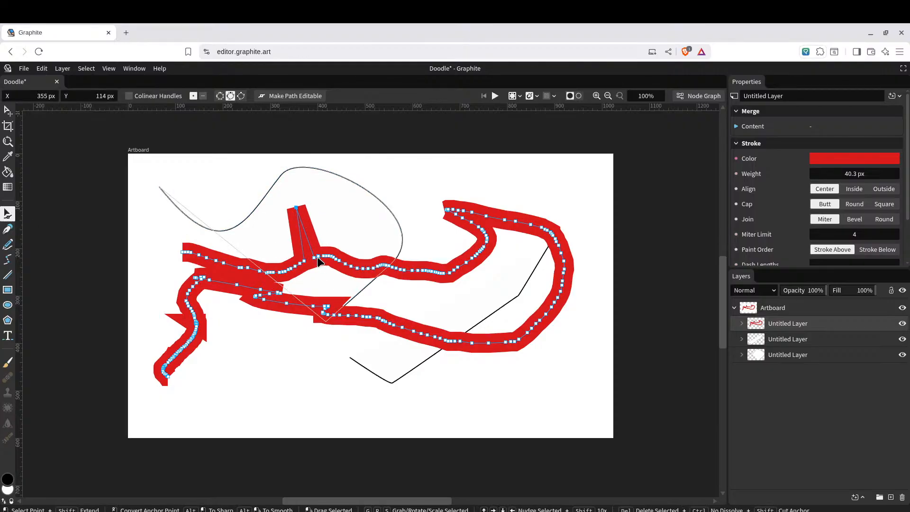
Pull a red-stroke anchor to about X 420 px, Y 104 px and thin out the crowded anchors beside it and at the left bend
{"action": "left_click_drag", "start_coordinate": [318, 260], "coordinate": [328, 203]}
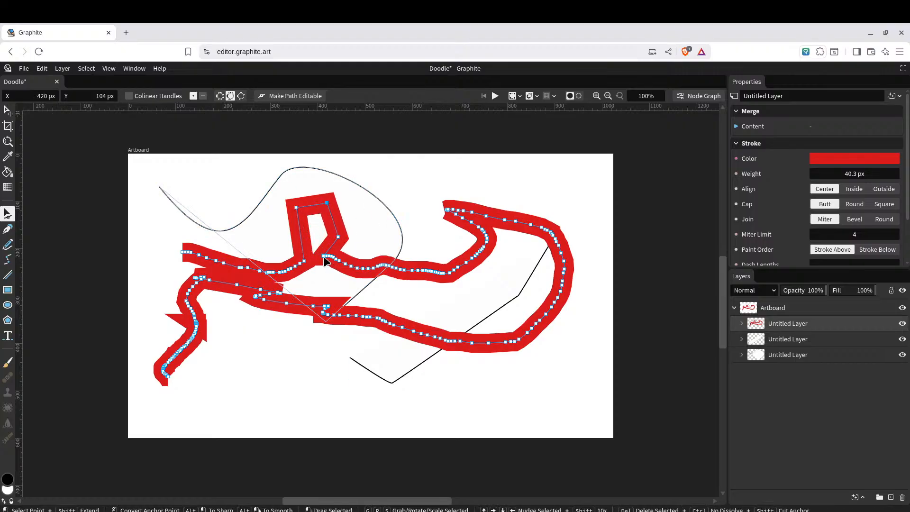
{"action": "left_click_drag", "start_coordinate": [325, 259], "coordinate": [369, 280]}
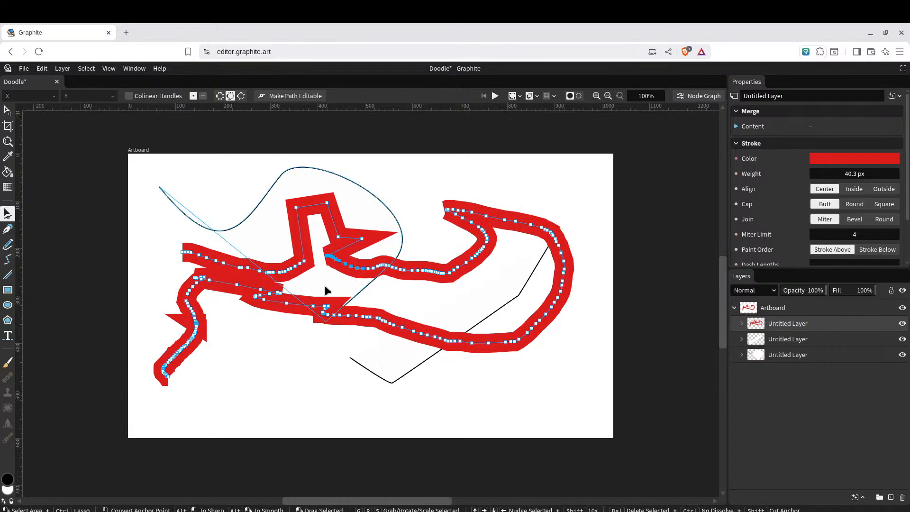
{"action": "key", "text": "Delete"}
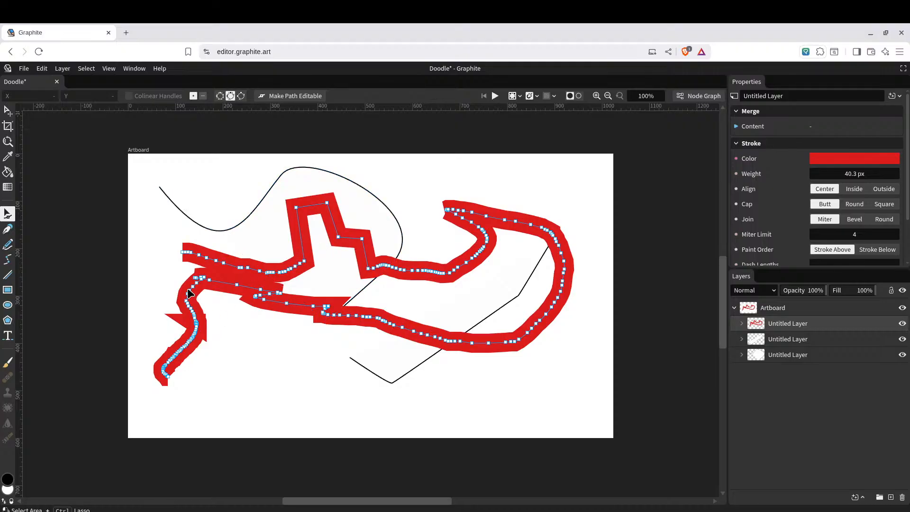
{"action": "left_click_drag", "start_coordinate": [181, 264], "coordinate": [220, 296]}
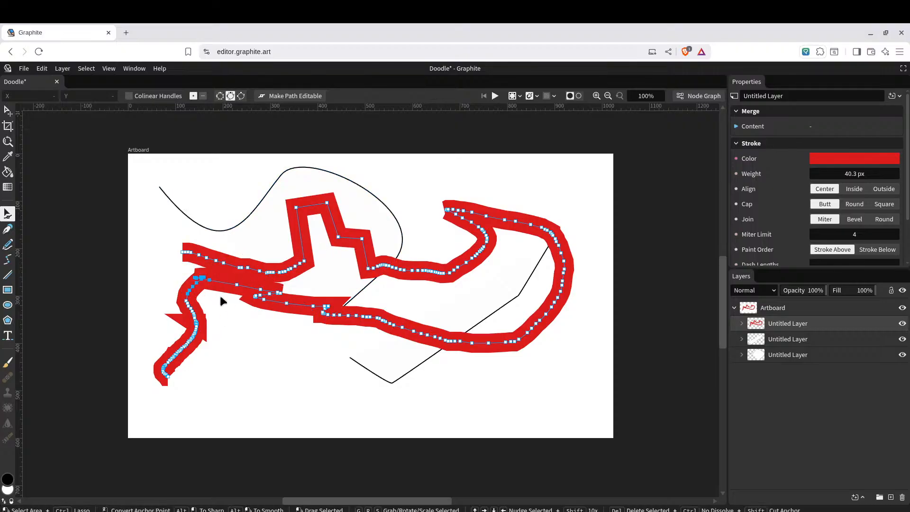
{"action": "key", "text": "Delete"}
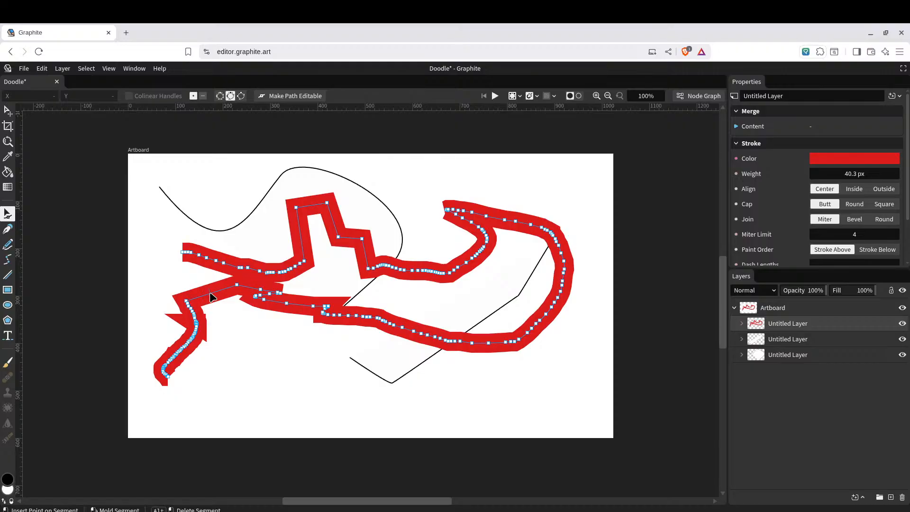
Round the red stroke's left bend through about X 131 px, Y 256 px, and insert an anchor pulled down to X 169 px, Y 300 px
{"action": "left_click_drag", "start_coordinate": [210, 297], "coordinate": [193, 278]}
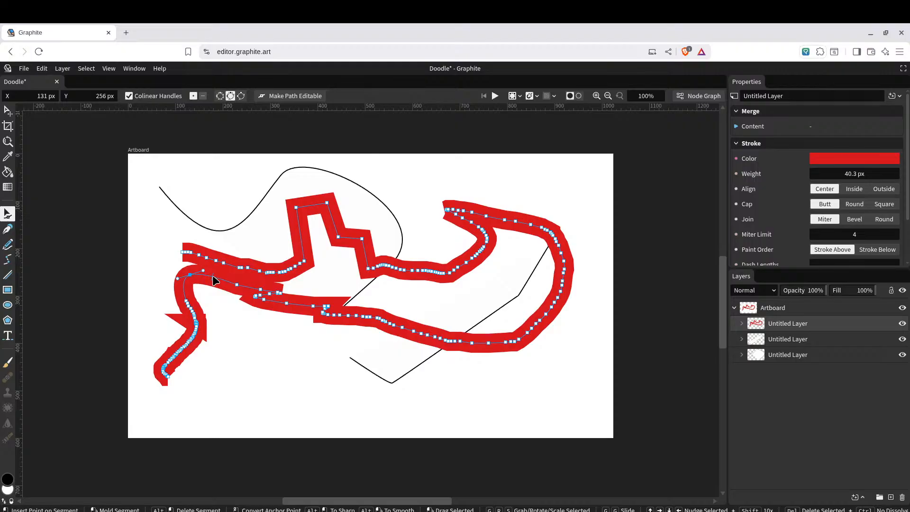
{"action": "left_click", "coordinate": [213, 279]}
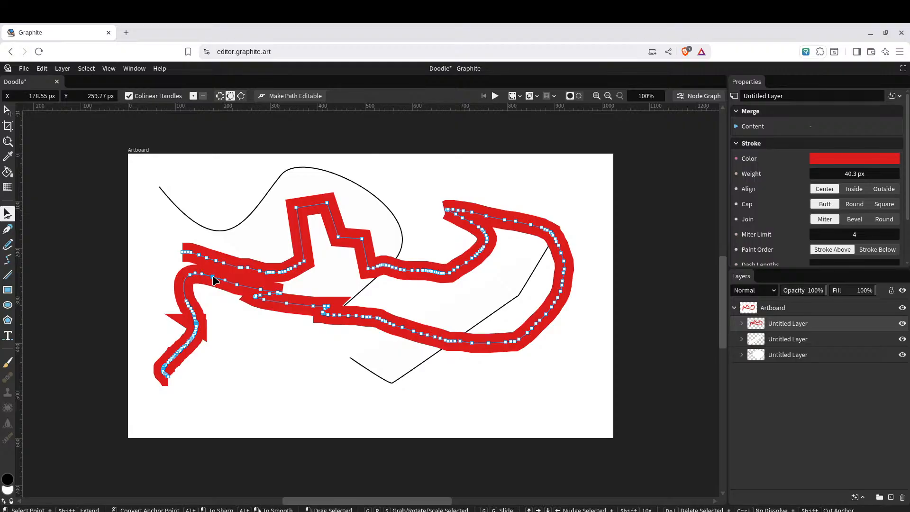
{"action": "mouse_move", "coordinate": [214, 281]}
{"action": "left_mouse_down"}
{"action": "mouse_move", "coordinate": [232, 333]}
{"action": "mouse_move", "coordinate": [208, 295]}
{"action": "left_mouse_up"}
{"action": "double_click", "coordinate": [232, 331]}
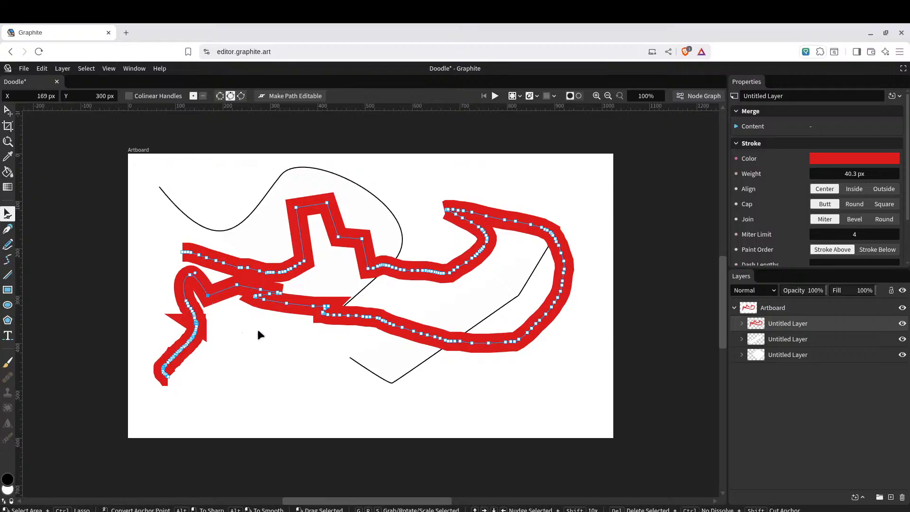
{"action": "left_click", "coordinate": [258, 332]}
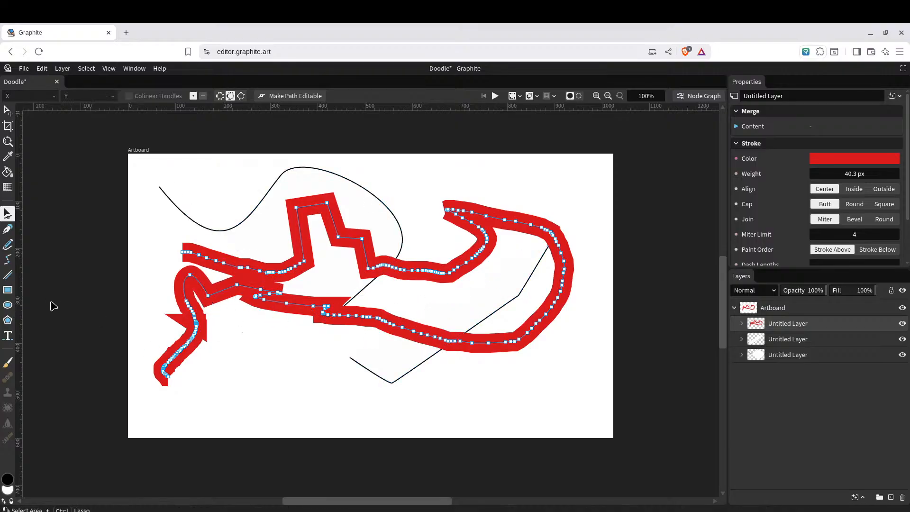
Draw a nearly horizontal line below the red stroke and a short upright line rising from its middle
{"action": "left_click", "coordinate": [8, 274]}
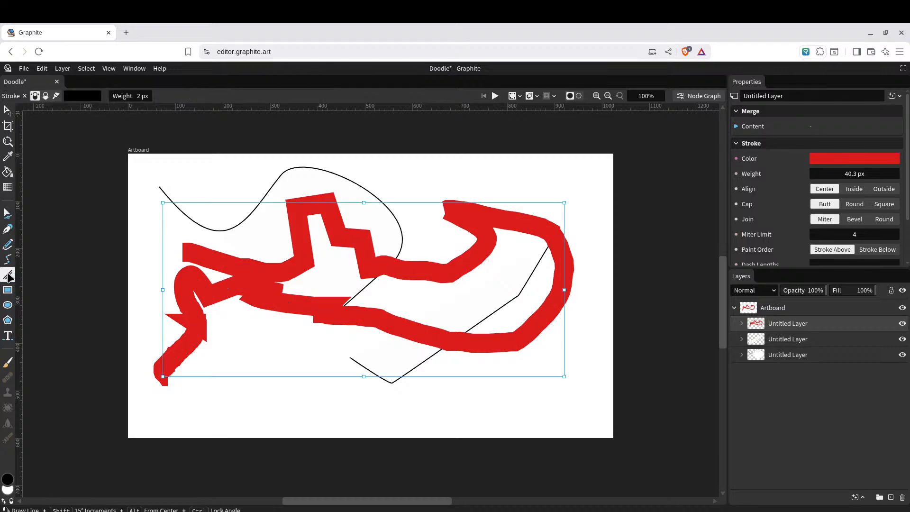
{"action": "mouse_move", "coordinate": [218, 401]}
{"action": "left_mouse_down"}
{"action": "mouse_move", "coordinate": [413, 402]}
{"action": "mouse_move", "coordinate": [402, 402]}
{"action": "left_mouse_up"}
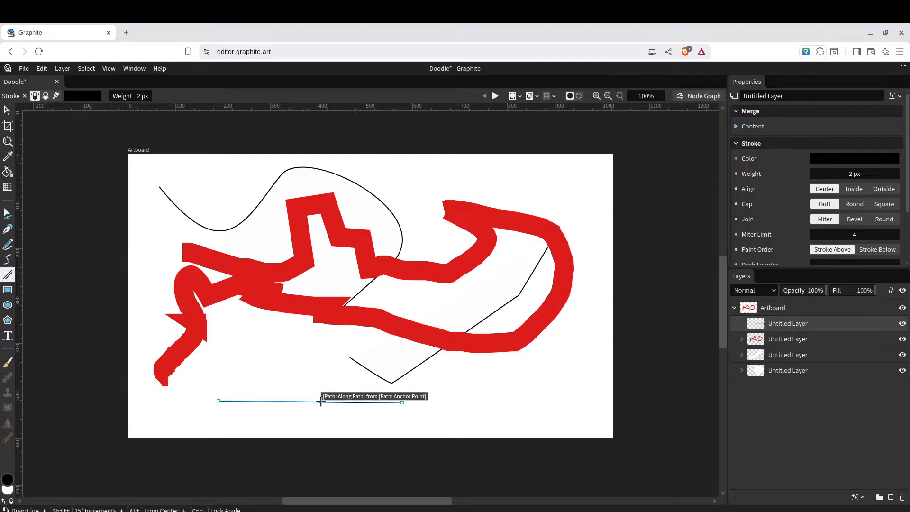
{"action": "left_click_drag", "start_coordinate": [320, 402], "coordinate": [322, 360]}
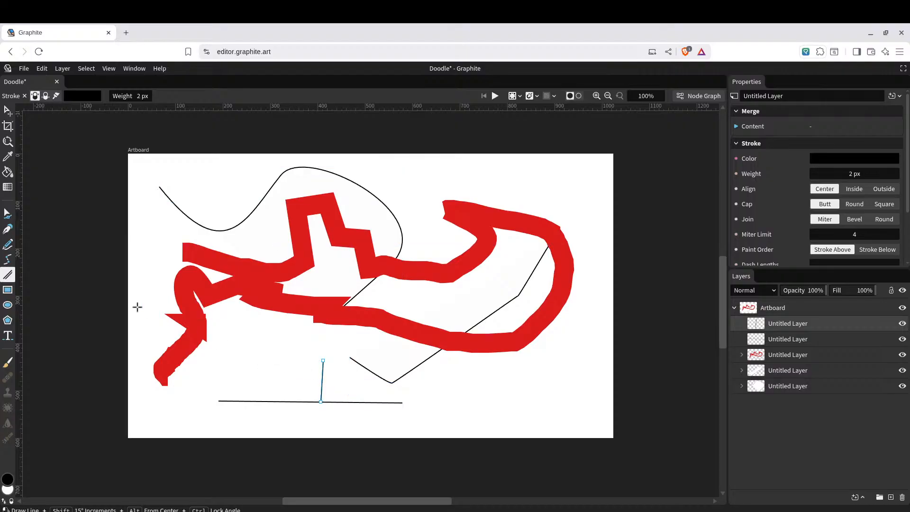
Mold the short upright line into a curve bulging to the left
{"action": "key", "text": "a"}
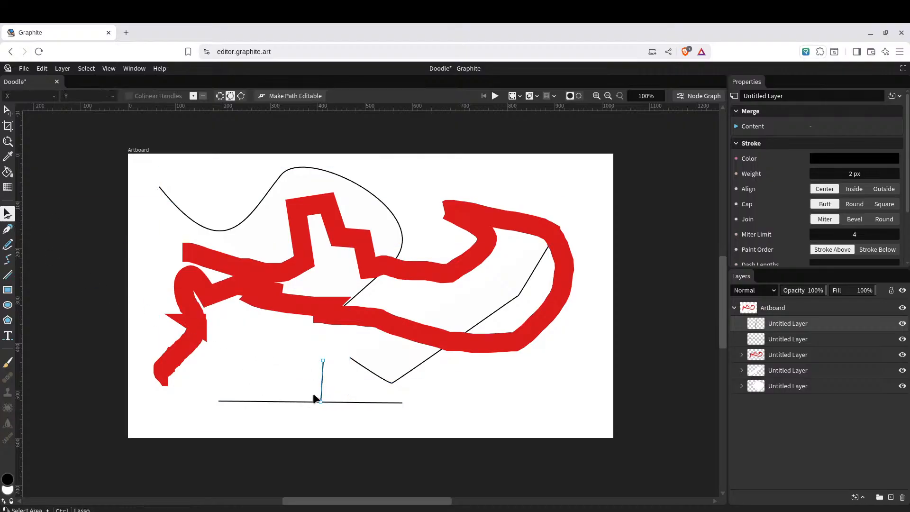
{"action": "mouse_move", "coordinate": [321, 377]}
{"action": "left_mouse_down"}
{"action": "mouse_move", "coordinate": [349, 377]}
{"action": "mouse_move", "coordinate": [269, 379]}
{"action": "mouse_move", "coordinate": [247, 348]}
{"action": "left_mouse_up"}
{"action": "mouse_move", "coordinate": [262, 401]}
{"action": "left_mouse_down"}
{"action": "mouse_move", "coordinate": [243, 373]}
{"action": "mouse_move", "coordinate": [254, 389]}
{"action": "left_mouse_up"}
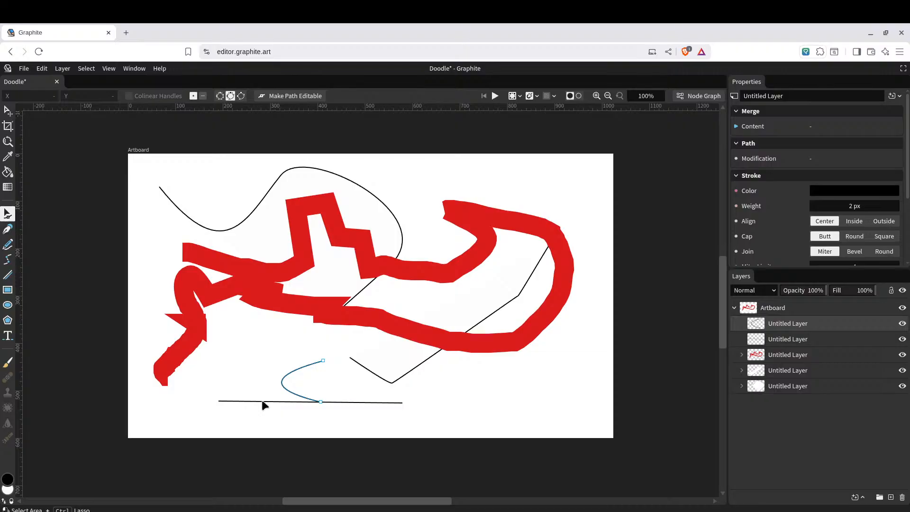
{"action": "left_click", "coordinate": [251, 382]}
Flip and stretch the horizontal line to a scale of 0.96x by 12x and bend it upward into an arch
{"action": "left_click", "coordinate": [8, 111]}
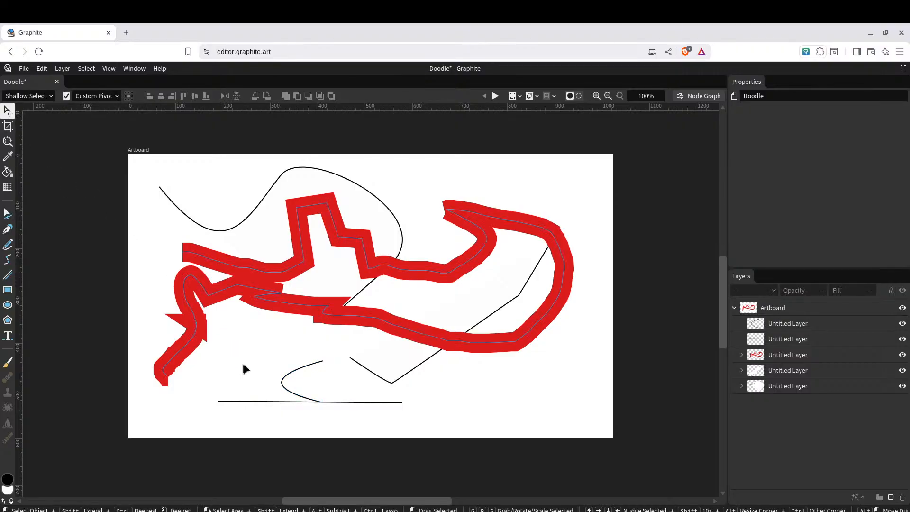
{"action": "left_click", "coordinate": [254, 401]}
{"action": "left_click_drag", "start_coordinate": [254, 401], "coordinate": [578, 424]}
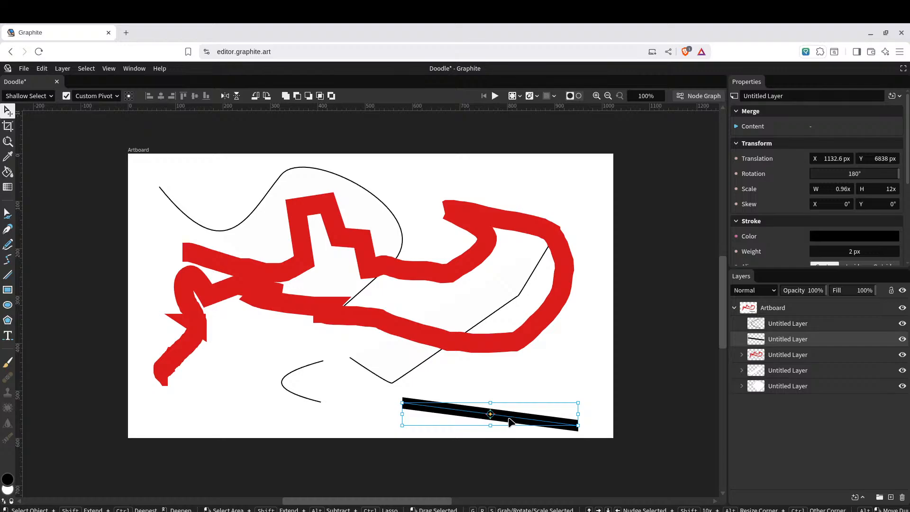
{"action": "left_click", "coordinate": [7, 214]}
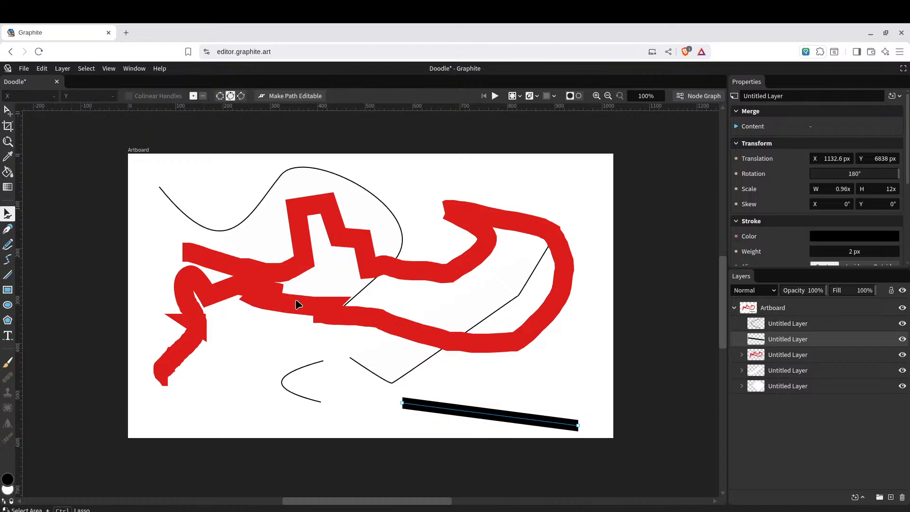
{"action": "left_click_drag", "start_coordinate": [490, 415], "coordinate": [400, 285]}
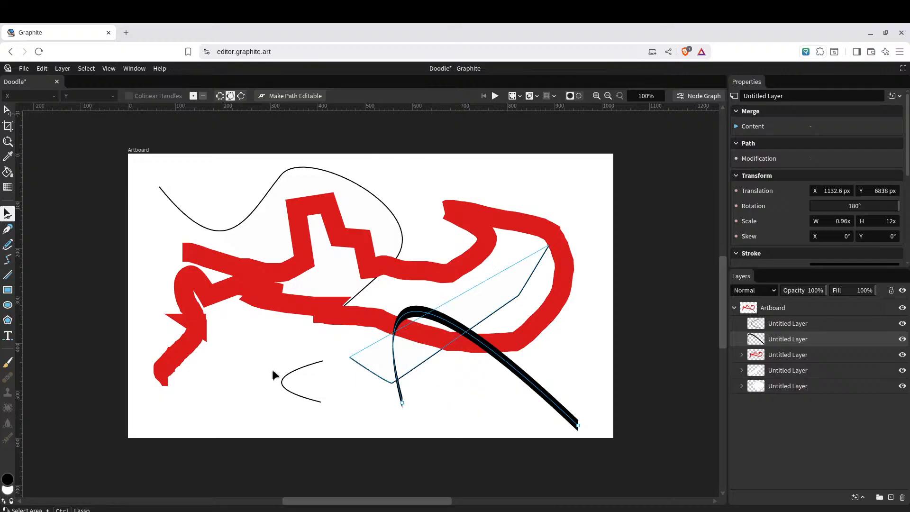
Draw a rectangle about 265 by 209 px over the red stroke's upper right part and set its stroke and fill colors to none
{"action": "left_click", "coordinate": [8, 289]}
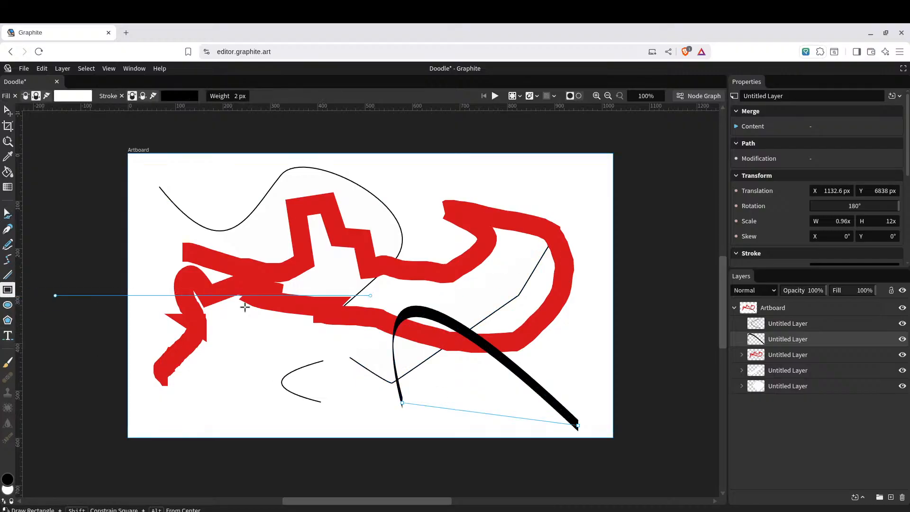
{"action": "left_click_drag", "start_coordinate": [424, 169], "coordinate": [549, 266]}
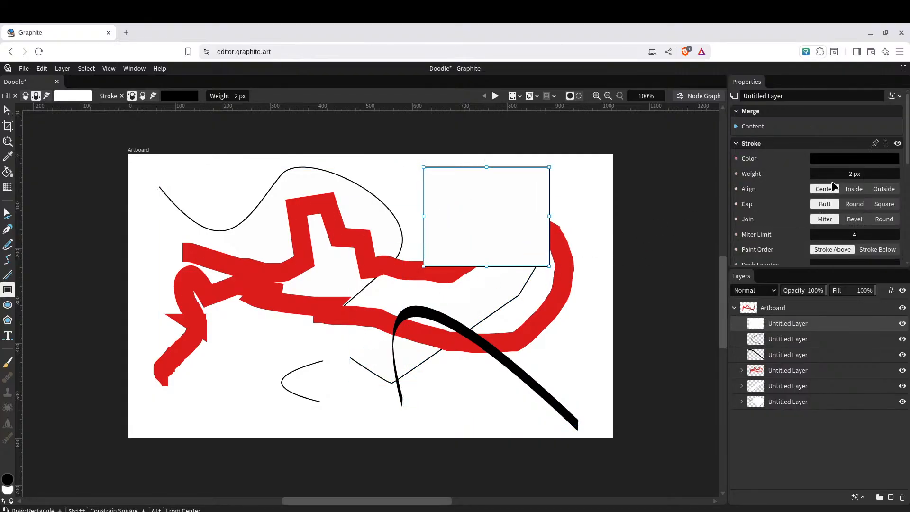
{"action": "left_click", "coordinate": [846, 164]}
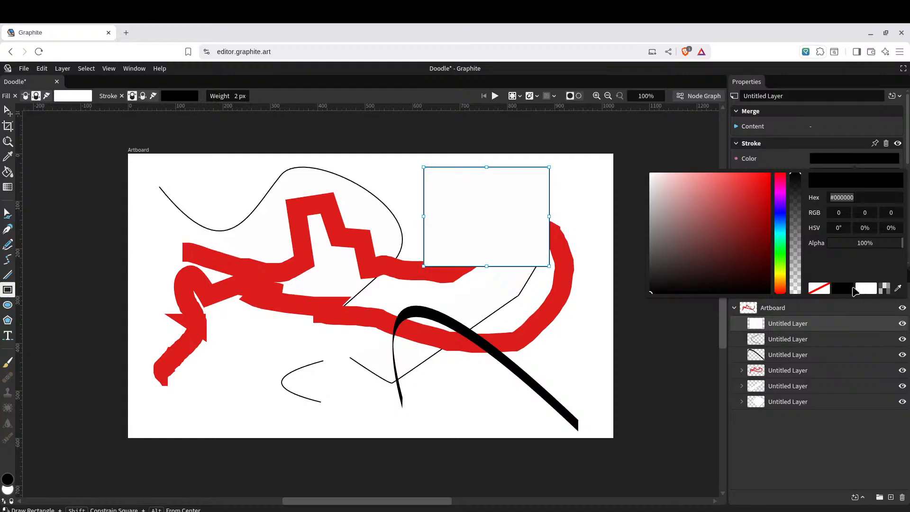
{"action": "left_click", "coordinate": [827, 289]}
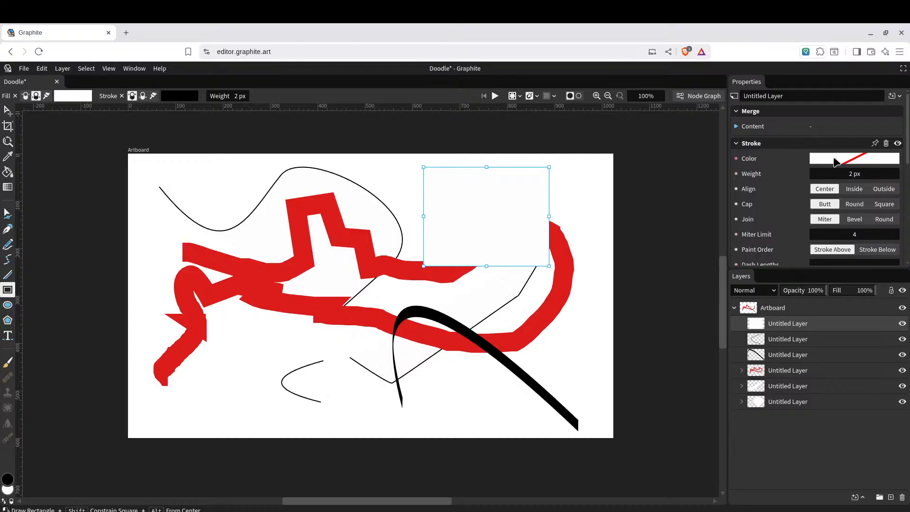
{"action": "scroll", "coordinate": [791, 203], "scroll_direction": "down", "scroll_amount": 4}
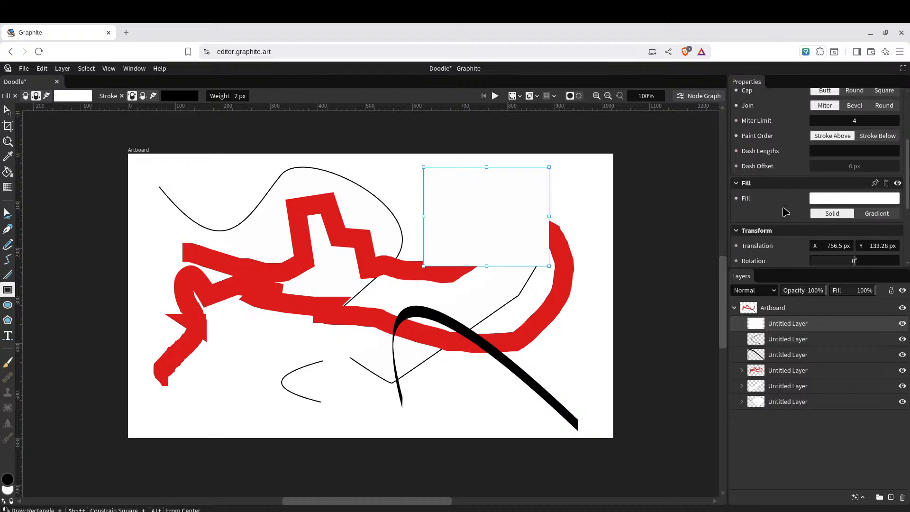
{"action": "left_click", "coordinate": [826, 141]}
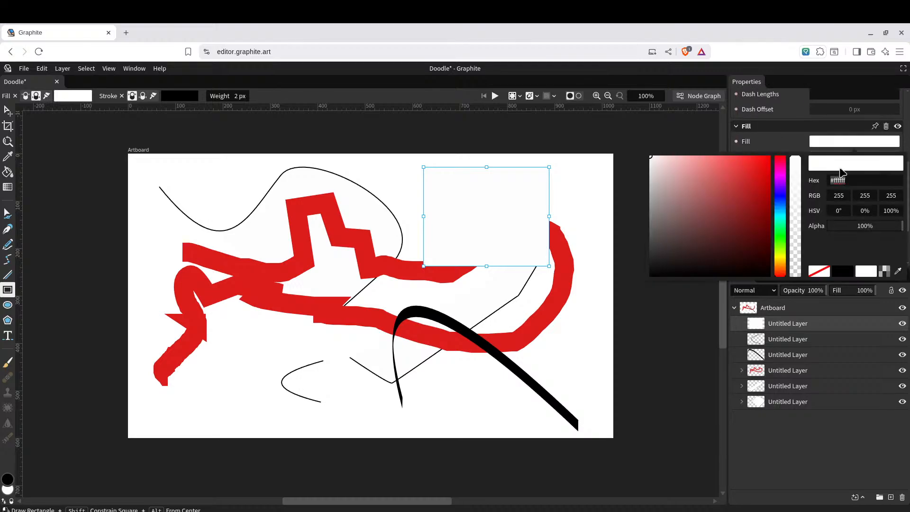
{"action": "left_click", "coordinate": [819, 271]}
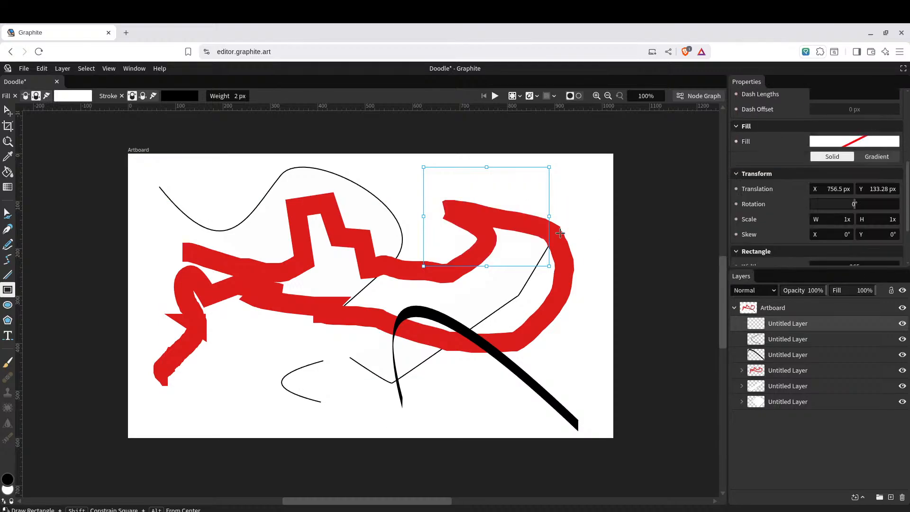
Give the rectangle a blue #1f33a1 stroke and increase the stroke's weight
{"action": "left_click", "coordinate": [832, 157]}
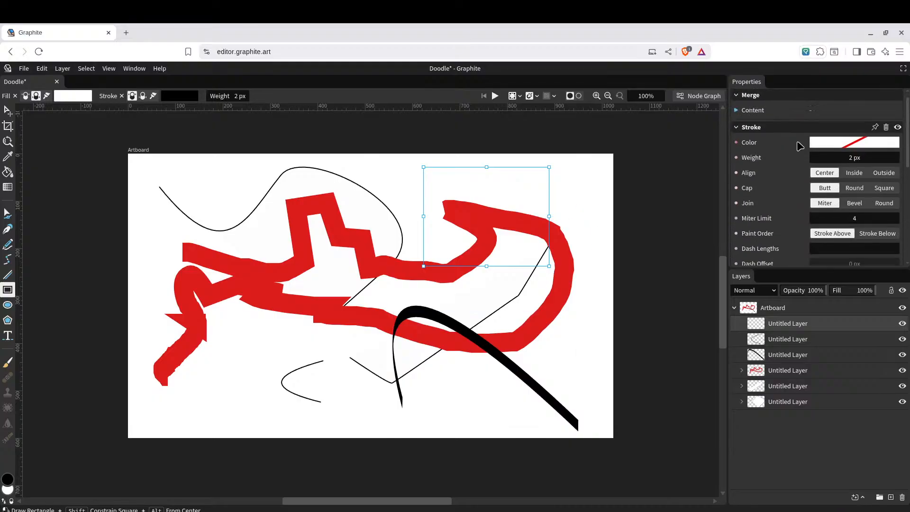
{"action": "left_click", "coordinate": [834, 161]}
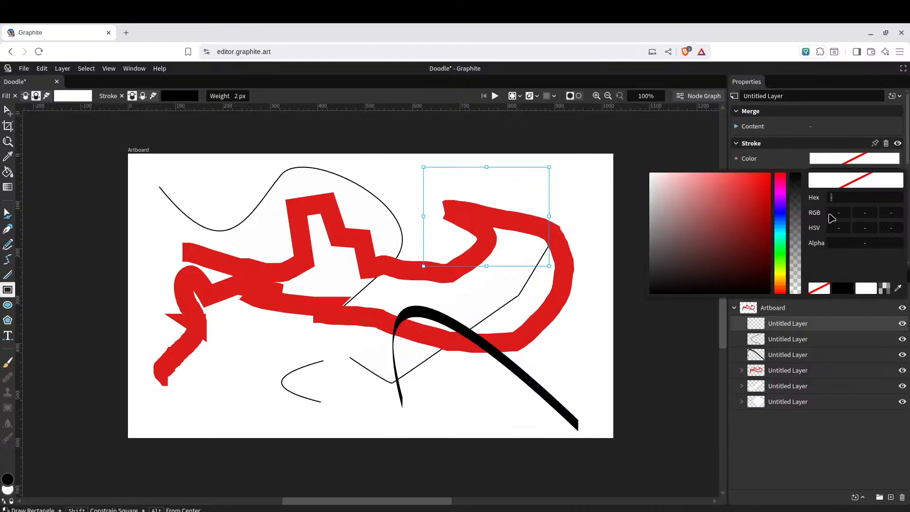
{"action": "left_click", "coordinate": [841, 288]}
{"action": "left_click", "coordinate": [761, 214]}
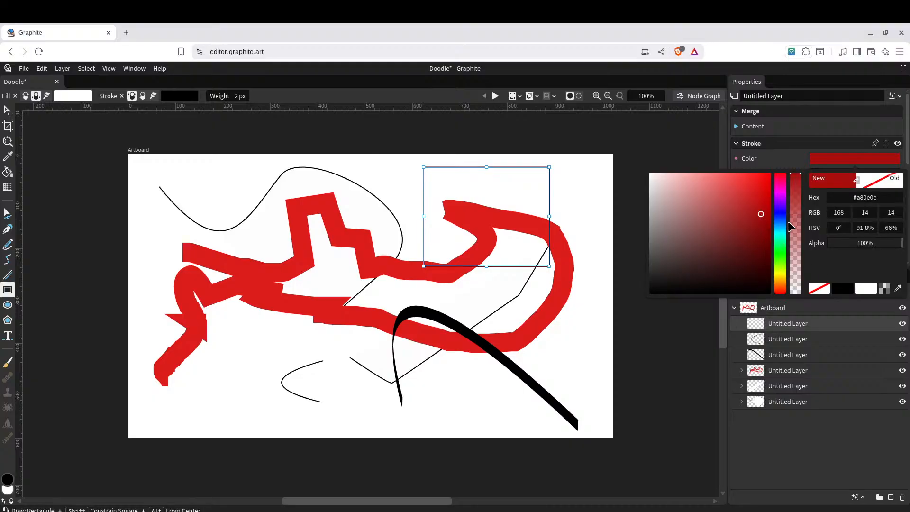
{"action": "left_click", "coordinate": [781, 217]}
{"action": "left_click", "coordinate": [747, 218]}
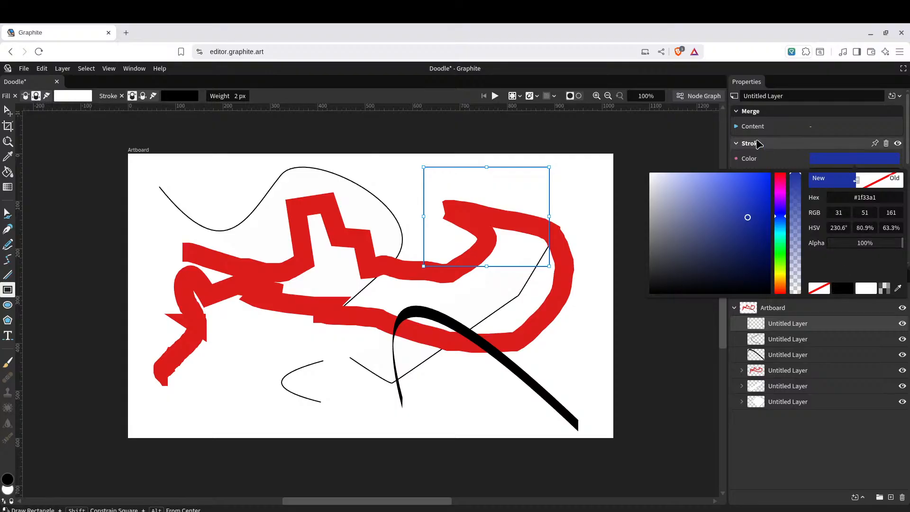
{"action": "left_click", "coordinate": [773, 162]}
{"action": "left_click_drag", "start_coordinate": [841, 173], "coordinate": [870, 174]}
Fill the rectangle with magenta #c511c5 at 63.3% alpha
{"action": "scroll", "coordinate": [787, 183], "scroll_direction": "down", "scroll_amount": 5}
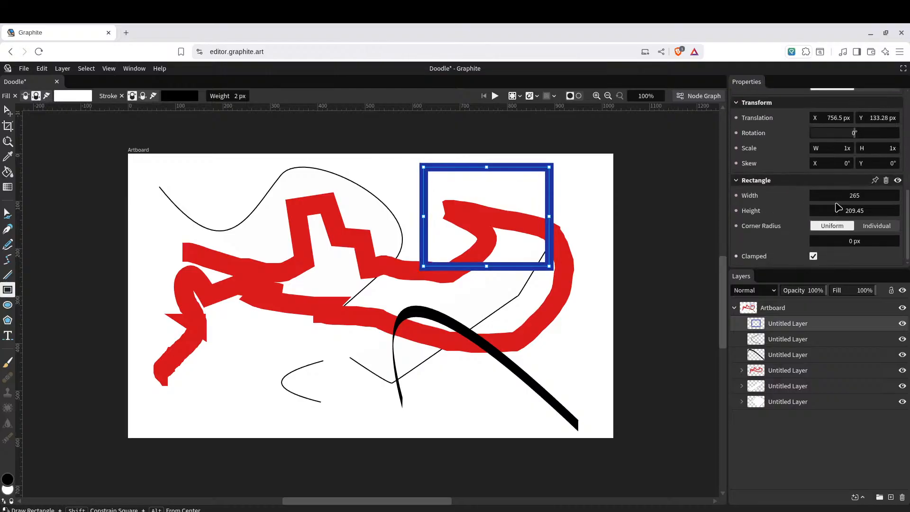
{"action": "scroll", "coordinate": [827, 195], "scroll_direction": "up", "scroll_amount": 3}
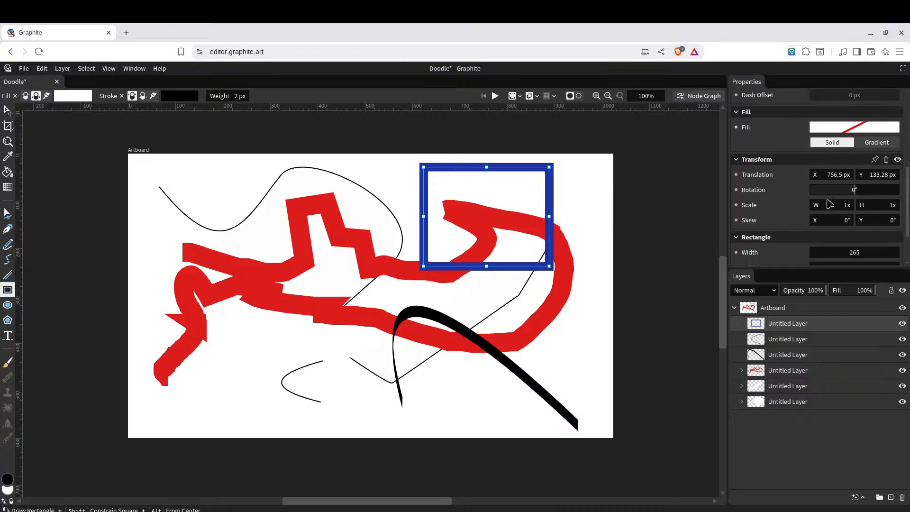
{"action": "left_click", "coordinate": [835, 128]}
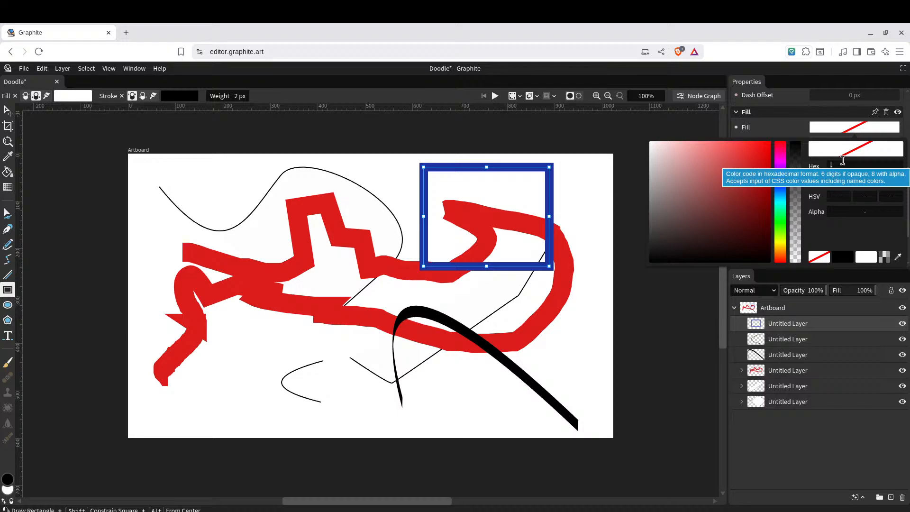
{"action": "left_click", "coordinate": [784, 225]}
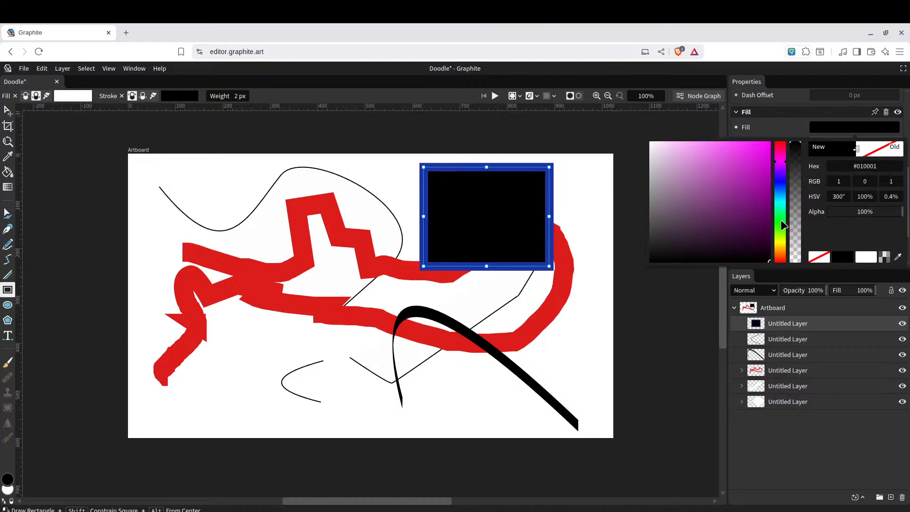
{"action": "left_click_drag", "start_coordinate": [741, 186], "coordinate": [761, 171]}
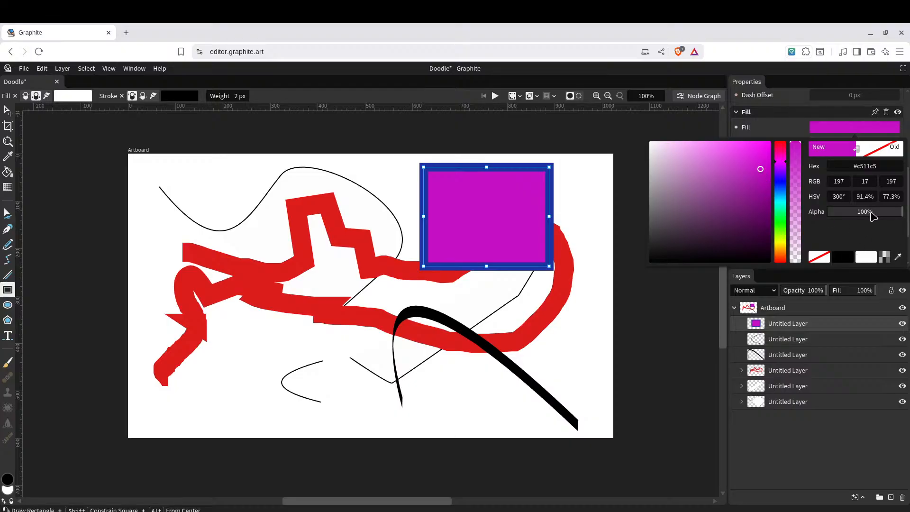
{"action": "mouse_move", "coordinate": [873, 214]}
{"action": "left_mouse_down"}
{"action": "mouse_move", "coordinate": [840, 213]}
{"action": "mouse_move", "coordinate": [874, 216]}
{"action": "left_mouse_up"}
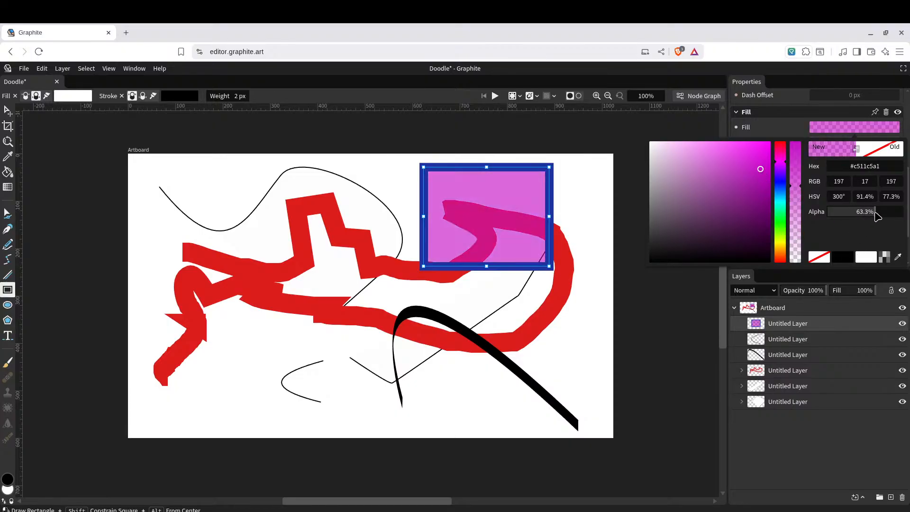
Stretch the magenta rectangle to a scale of 2.12x by -0.89x, skew it -13.7° in X and rotate it to -13.65°
{"action": "left_click_drag", "start_coordinate": [466, 167], "coordinate": [382, 194]}
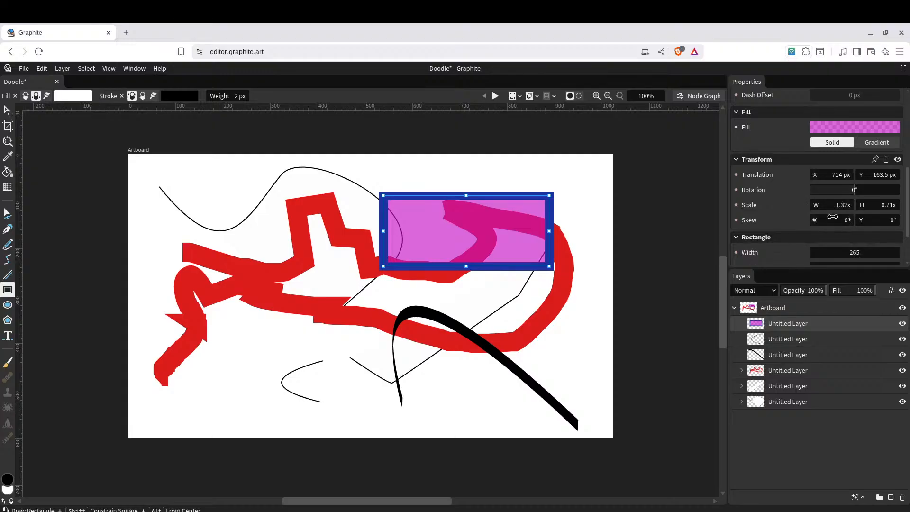
{"action": "left_click_drag", "start_coordinate": [834, 220], "coordinate": [863, 220]}
{"action": "mouse_move", "coordinate": [853, 191]}
{"action": "left_mouse_down"}
{"action": "mouse_move", "coordinate": [825, 190]}
{"action": "mouse_move", "coordinate": [867, 190]}
{"action": "mouse_move", "coordinate": [824, 202]}
{"action": "mouse_move", "coordinate": [885, 205]}
{"action": "mouse_move", "coordinate": [850, 204]}
{"action": "left_mouse_up"}
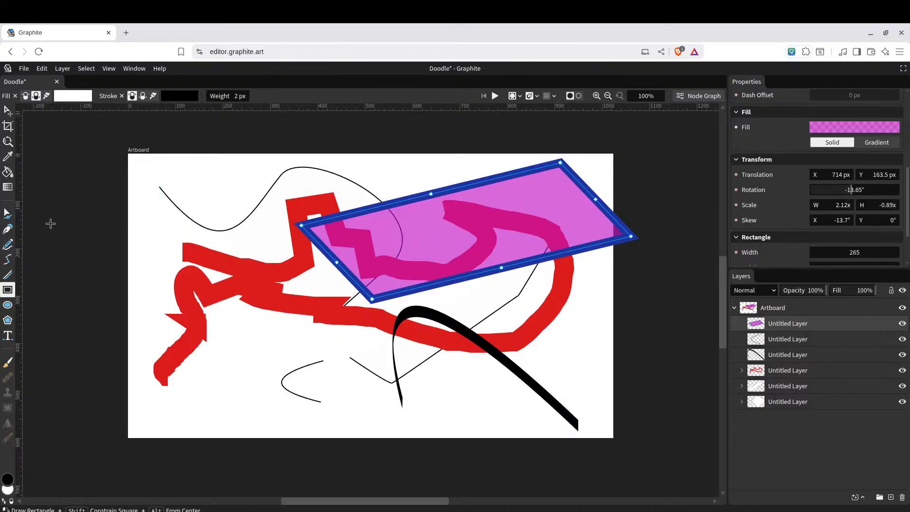
Draw a tall, narrow ellipse over the left part of the red strokes
{"action": "left_click", "coordinate": [7, 306]}
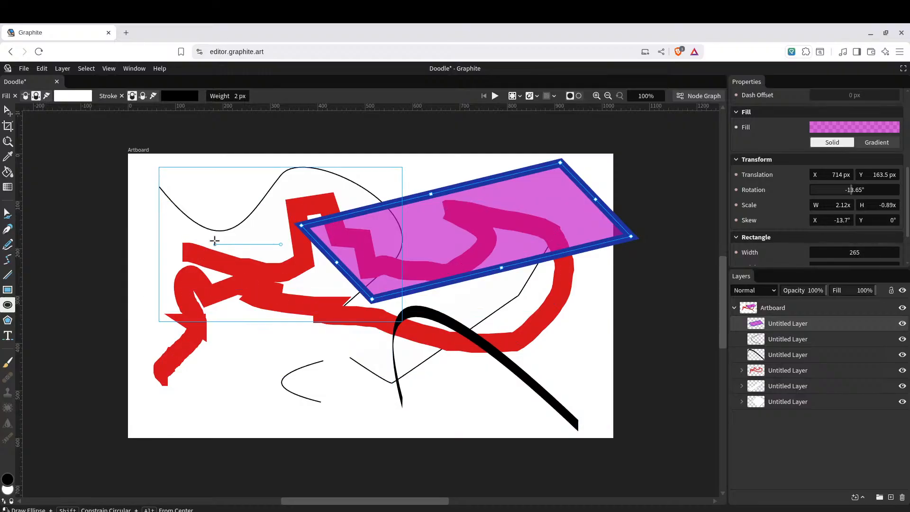
{"action": "mouse_move", "coordinate": [214, 244]}
{"action": "left_mouse_down"}
{"action": "mouse_move", "coordinate": [273, 305]}
{"action": "mouse_move", "coordinate": [265, 315]}
{"action": "mouse_move", "coordinate": [270, 286]}
{"action": "mouse_move", "coordinate": [286, 331]}
{"action": "mouse_move", "coordinate": [264, 343]}
{"action": "mouse_move", "coordinate": [303, 333]}
{"action": "mouse_move", "coordinate": [341, 362]}
{"action": "mouse_move", "coordinate": [280, 304]}
{"action": "mouse_move", "coordinate": [216, 319]}
{"action": "mouse_move", "coordinate": [242, 355]}
{"action": "mouse_move", "coordinate": [280, 341]}
{"action": "mouse_move", "coordinate": [285, 352]}
{"action": "mouse_move", "coordinate": [270, 353]}
{"action": "left_mouse_up"}
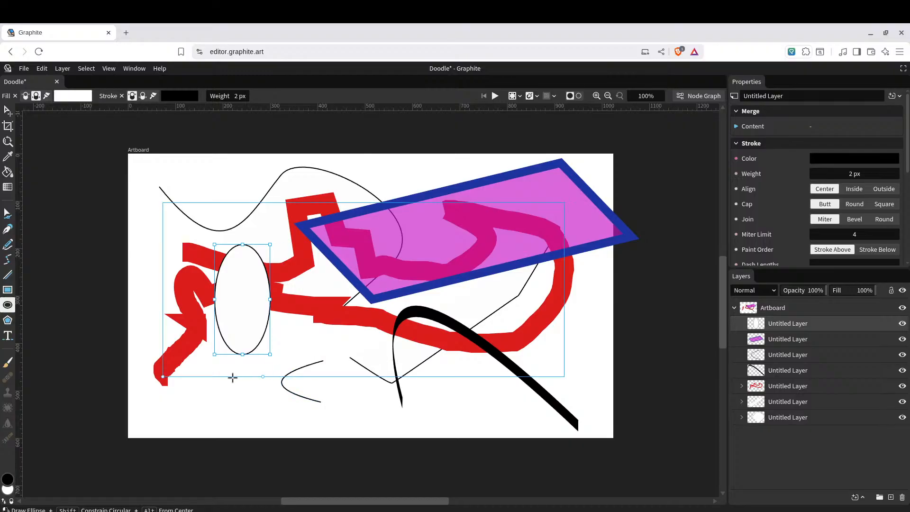
Draw a large five-sided polygon beside the ellipse and move it to the lower right of the artboard
{"action": "left_click", "coordinate": [9, 321]}
{"action": "mouse_move", "coordinate": [218, 197]}
{"action": "left_mouse_down"}
{"action": "mouse_move", "coordinate": [295, 259]}
{"action": "mouse_move", "coordinate": [294, 325]}
{"action": "mouse_move", "coordinate": [305, 356]}
{"action": "mouse_move", "coordinate": [383, 372]}
{"action": "left_mouse_up"}
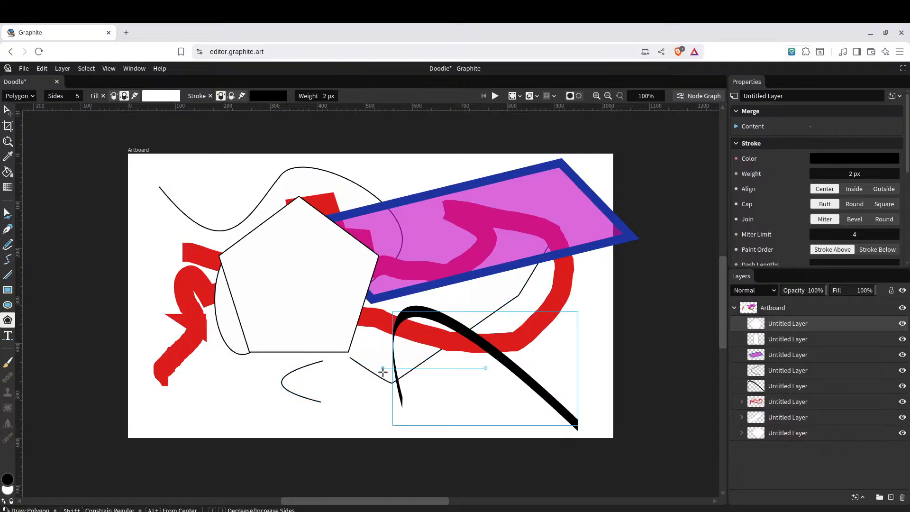
{"action": "left_click", "coordinate": [12, 112]}
{"action": "left_click_drag", "start_coordinate": [273, 246], "coordinate": [462, 321]}
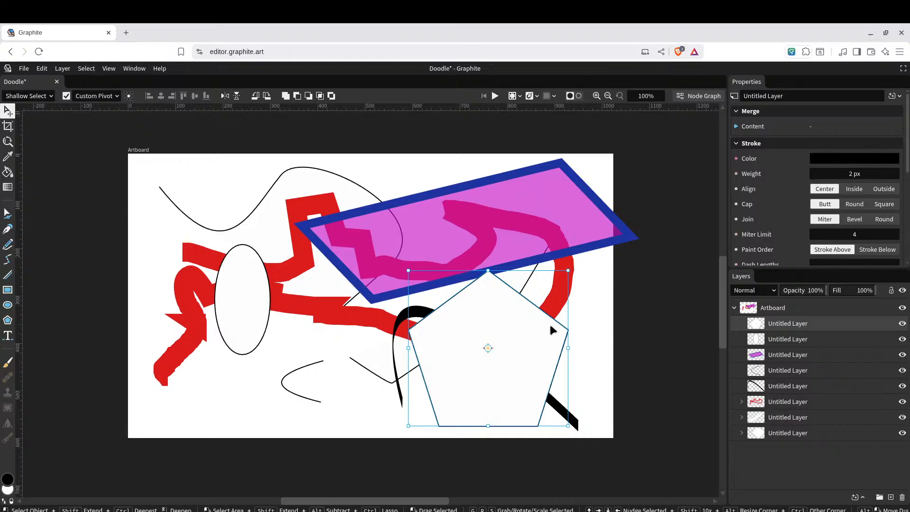
Increase the regular polygon's number of sides to 16
{"action": "scroll", "coordinate": [857, 219], "scroll_direction": "down", "scroll_amount": 5}
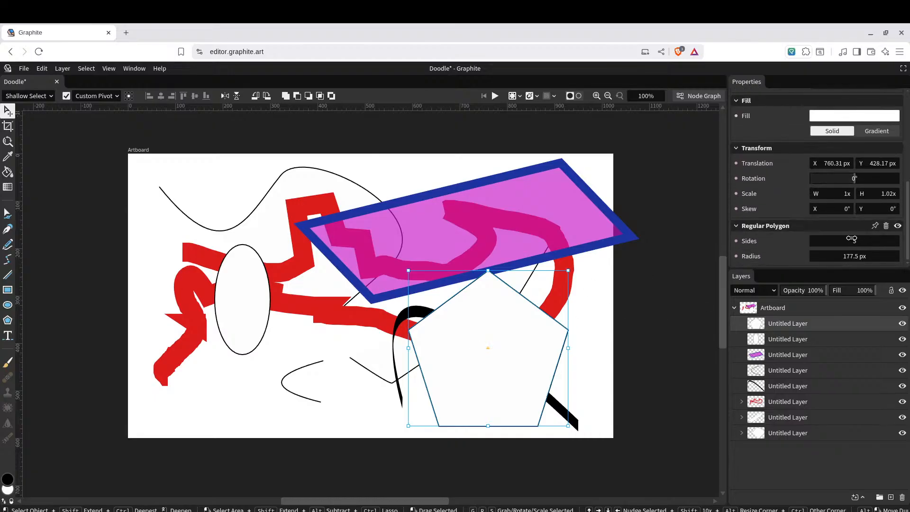
{"action": "left_click_drag", "start_coordinate": [850, 244], "coordinate": [850, 245]}
{"action": "left_click", "coordinate": [862, 243]}
{"action": "left_click", "coordinate": [895, 241]}
{"action": "left_click", "coordinate": [895, 241]}
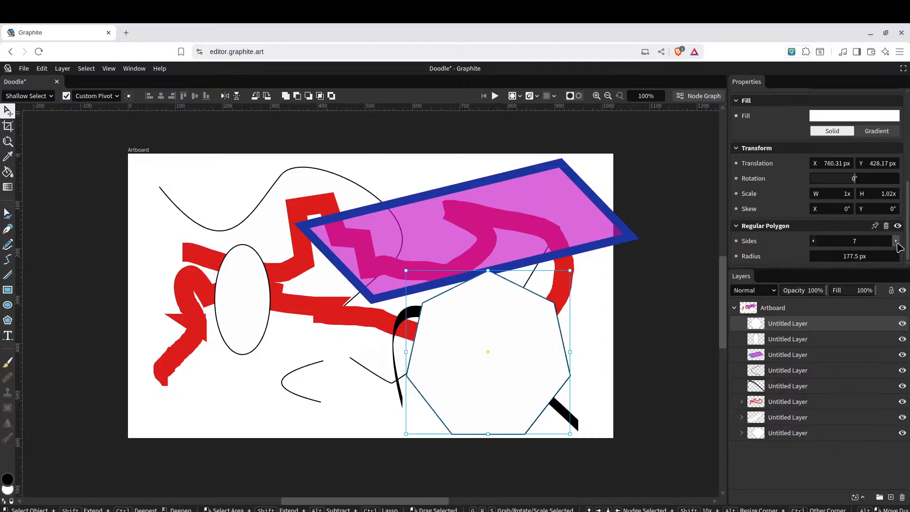
{"action": "left_click", "coordinate": [896, 241]}
{"action": "left_click", "coordinate": [895, 242]}
{"action": "left_click", "coordinate": [896, 242]}
{"action": "left_click", "coordinate": [896, 241]}
{"action": "left_click", "coordinate": [896, 242]}
{"action": "left_click", "coordinate": [896, 242]}
{"action": "left_click", "coordinate": [895, 242]}
{"action": "left_click", "coordinate": [895, 242]}
{"action": "left_click", "coordinate": [896, 242]}
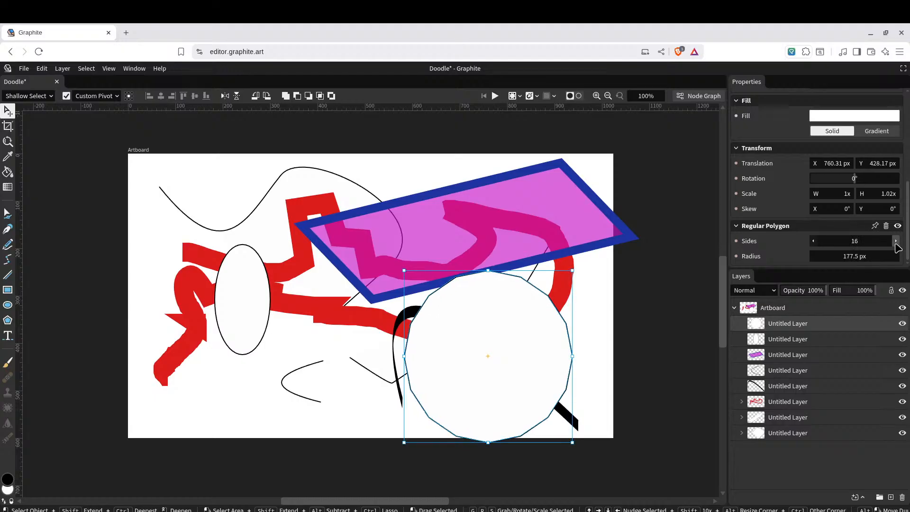
Reduce the polygon's number of sides to 3 to make it a triangle
{"action": "left_click", "coordinate": [813, 241]}
{"action": "left_click", "coordinate": [813, 241]}
{"action": "left_click", "coordinate": [813, 241]}
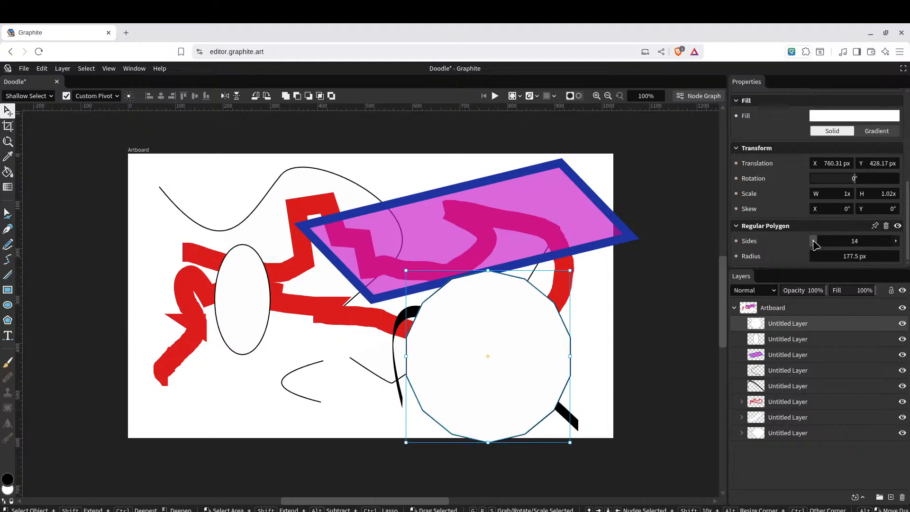
{"action": "left_click", "coordinate": [813, 241]}
{"action": "left_click", "coordinate": [813, 241]}
{"action": "left_click", "coordinate": [813, 241]}
{"action": "left_click", "coordinate": [813, 241]}
{"action": "left_click", "coordinate": [813, 241]}
{"action": "left_click", "coordinate": [813, 241]}
{"action": "left_click", "coordinate": [813, 241]}
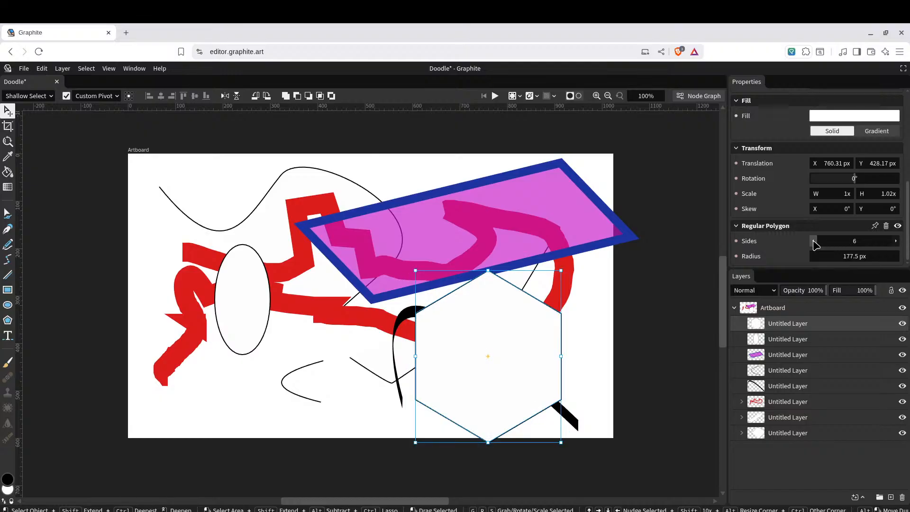
{"action": "left_click", "coordinate": [813, 241]}
{"action": "left_click", "coordinate": [812, 241]}
{"action": "left_click", "coordinate": [813, 241]}
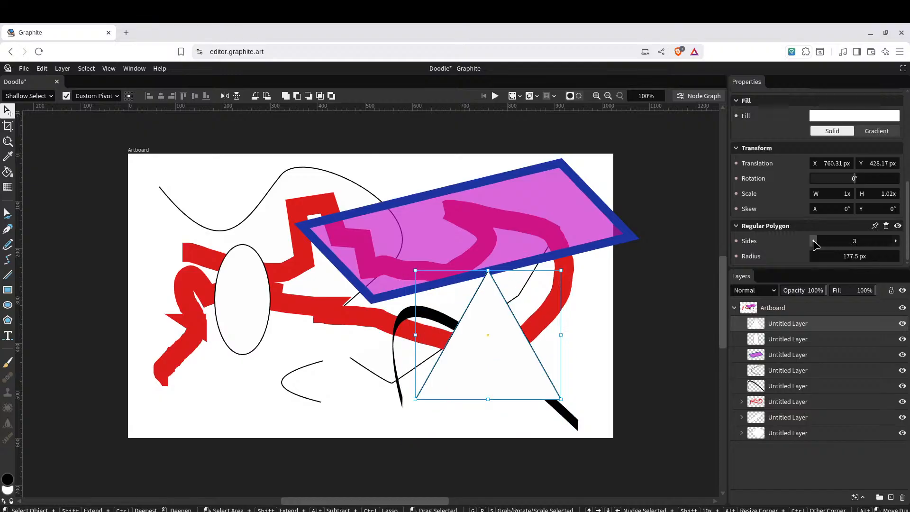
Set the polygon's number of sides to 7
{"action": "left_click", "coordinate": [896, 241]}
{"action": "left_click", "coordinate": [896, 241]}
{"action": "left_click", "coordinate": [896, 241]}
{"action": "left_click", "coordinate": [896, 241]}
{"action": "left_click", "coordinate": [895, 241]}
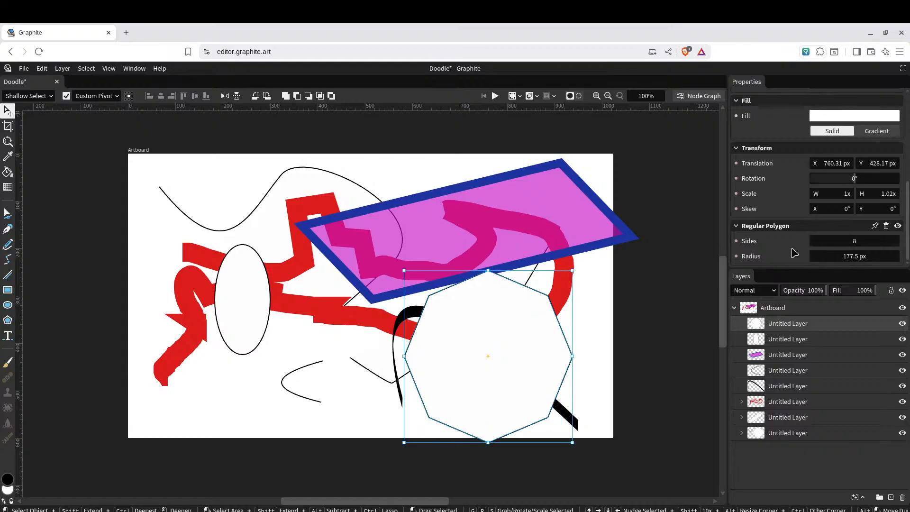
{"action": "left_click", "coordinate": [816, 240]}
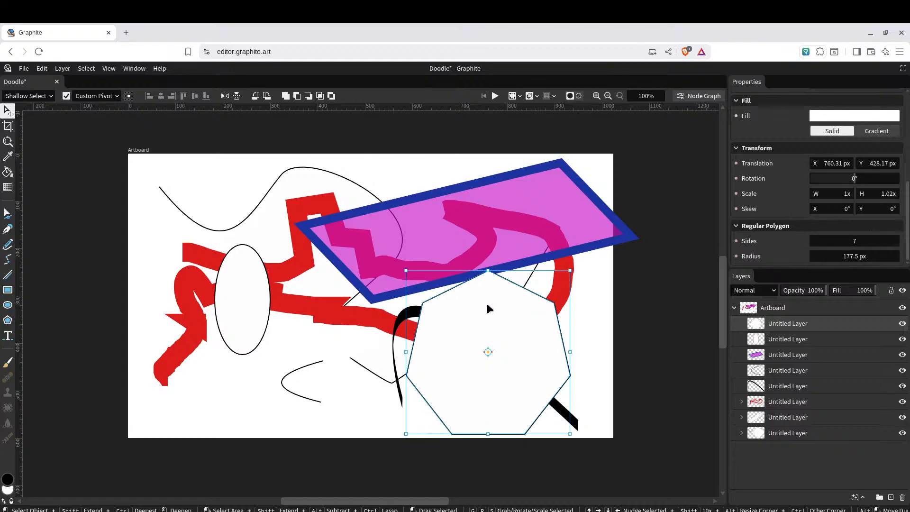
Move the heptagon to the artboard's middle and give it radius 188.6 px, rotation 52.19°, scale 1.5x by 1.02x and X skew -33.5°
{"action": "left_click_drag", "start_coordinate": [476, 301], "coordinate": [351, 263]}
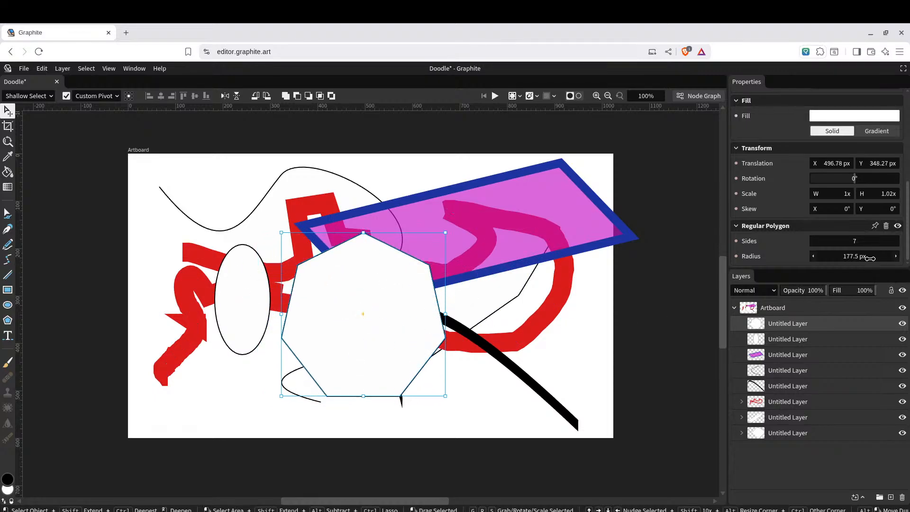
{"action": "left_click_drag", "start_coordinate": [869, 258], "coordinate": [869, 194]}
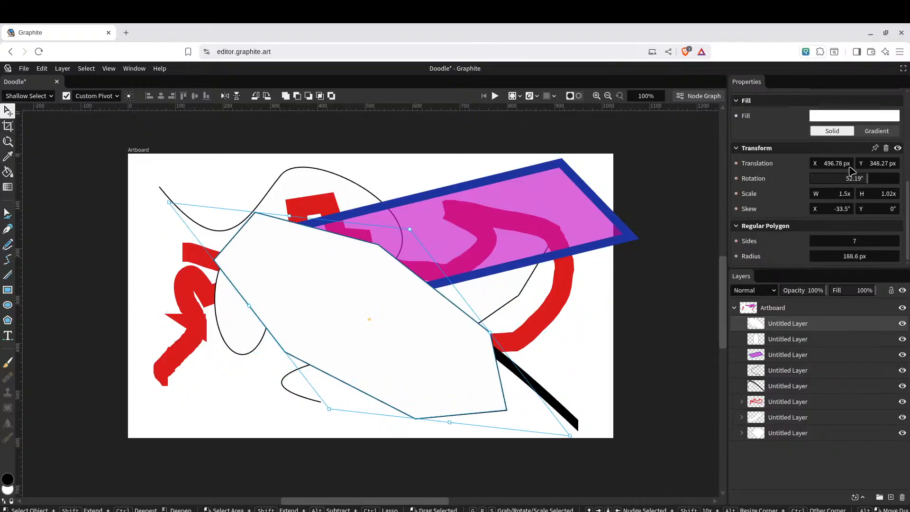
{"action": "scroll", "coordinate": [848, 173], "scroll_direction": "up", "scroll_amount": 8}
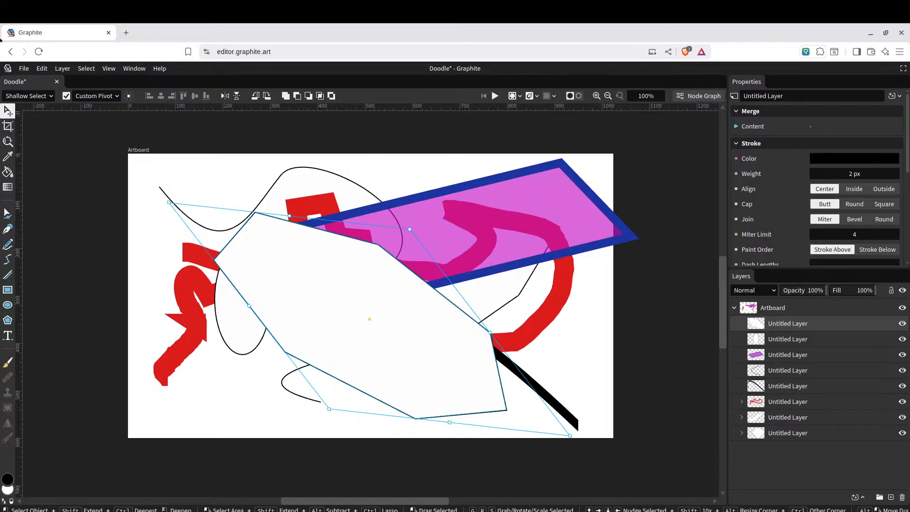
Add the text "Hi world" in the upper left part of the artboard
{"action": "left_click", "coordinate": [8, 335]}
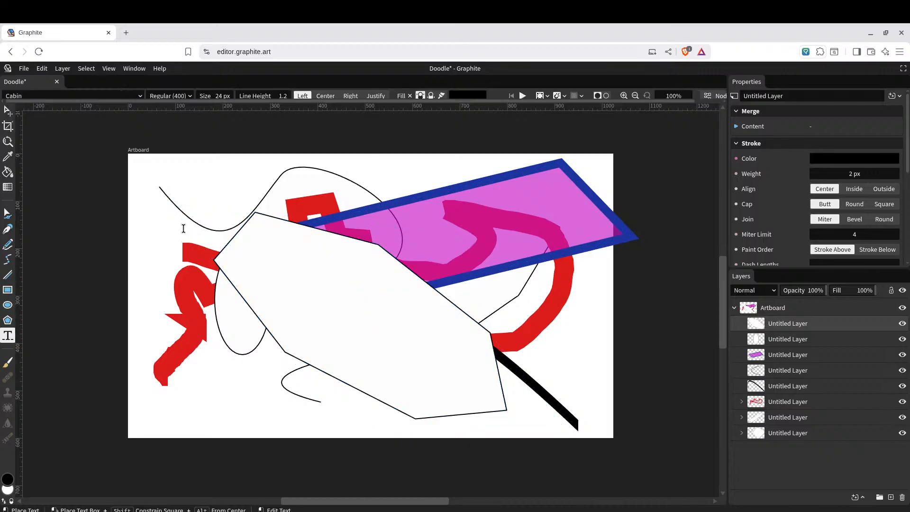
{"action": "left_click", "coordinate": [196, 193]}
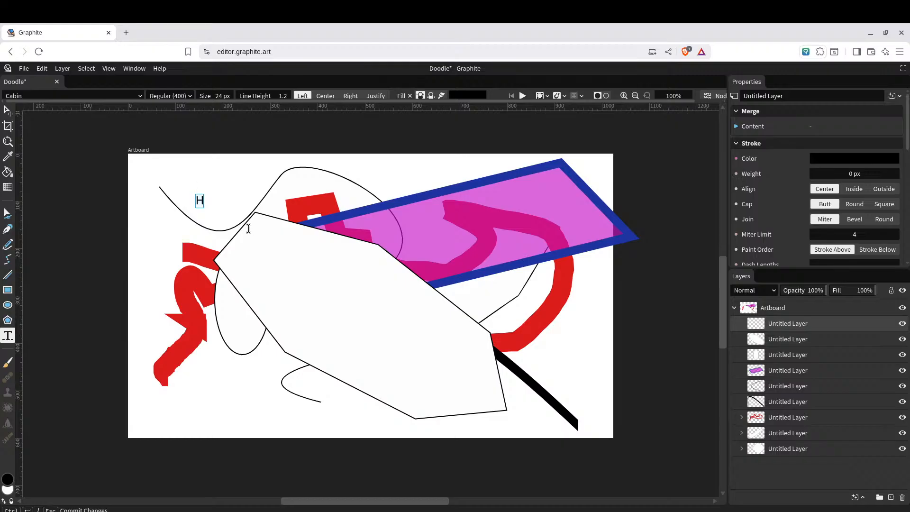
{"action": "type", "text": "Hi world"}
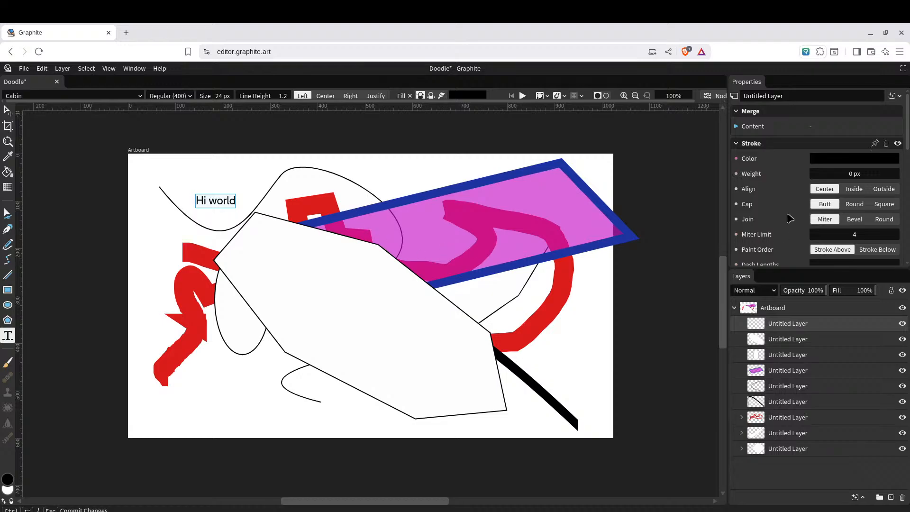
Set the text's stroke color to red #dc2524 and adjust its stroke weight
{"action": "left_click", "coordinate": [845, 161]}
{"action": "left_click", "coordinate": [751, 190]}
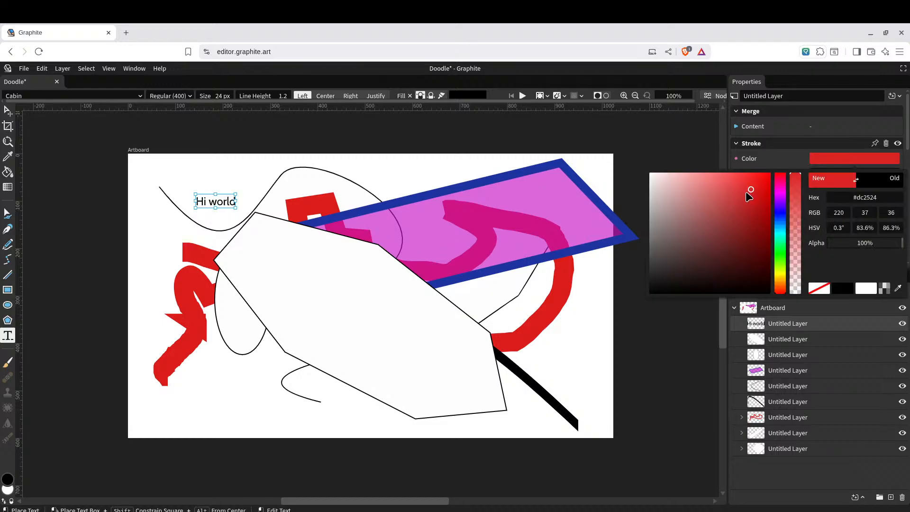
{"action": "left_click", "coordinate": [786, 161]}
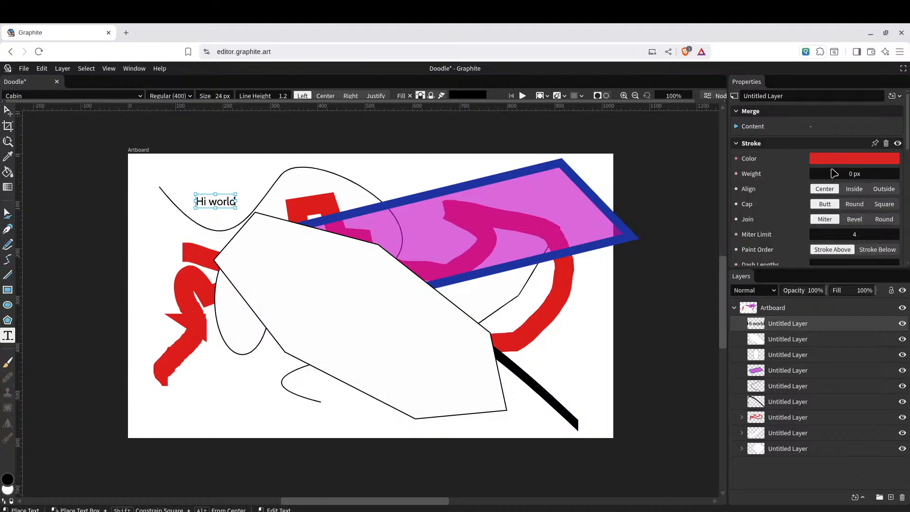
{"action": "mouse_move", "coordinate": [854, 174]}
{"action": "left_mouse_down"}
{"action": "mouse_move", "coordinate": [871, 174]}
{"action": "mouse_move", "coordinate": [834, 173]}
{"action": "left_mouse_up"}
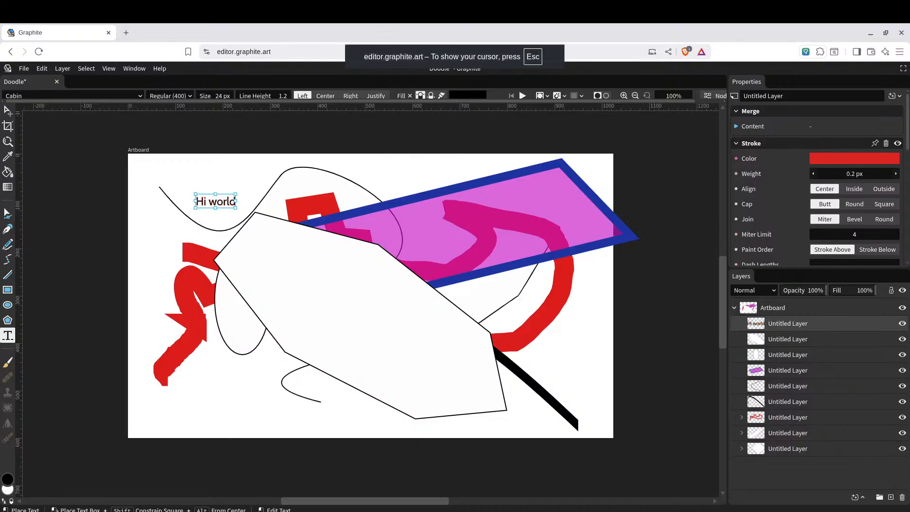
Change the text's font to Bungee Spice
{"action": "scroll", "coordinate": [795, 181], "scroll_direction": "down", "scroll_amount": 5}
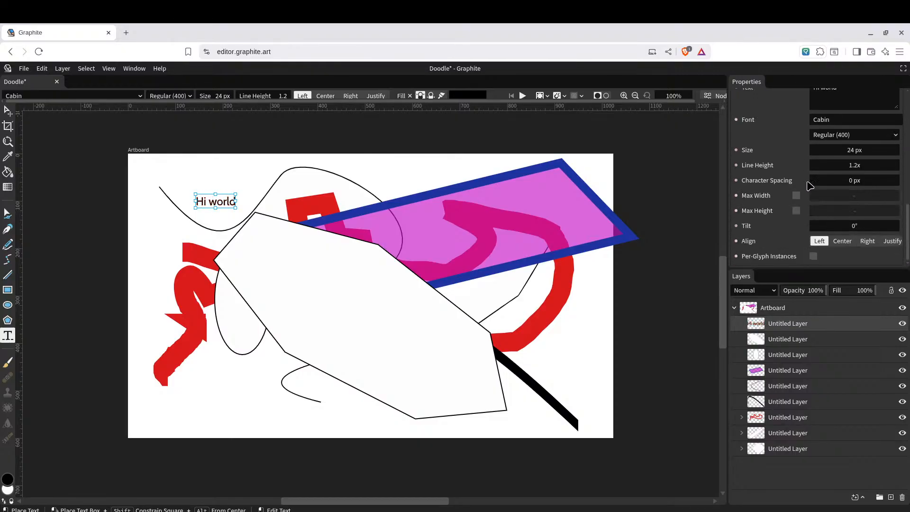
{"action": "scroll", "coordinate": [789, 193], "scroll_direction": "up", "scroll_amount": 1}
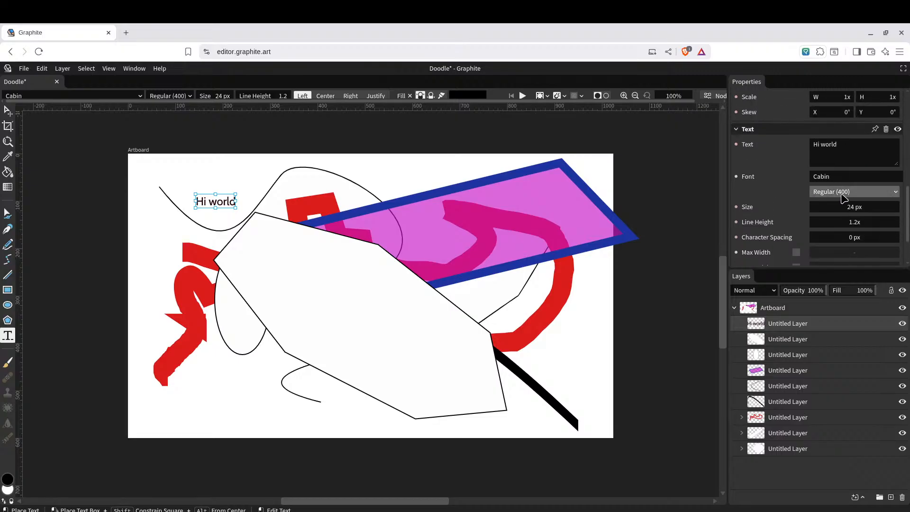
{"action": "left_click", "coordinate": [845, 176]}
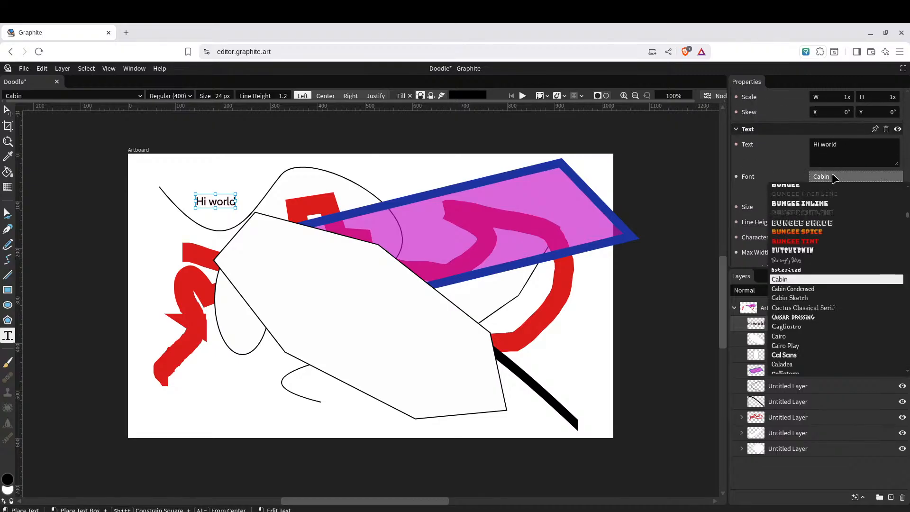
{"action": "left_click", "coordinate": [811, 234]}
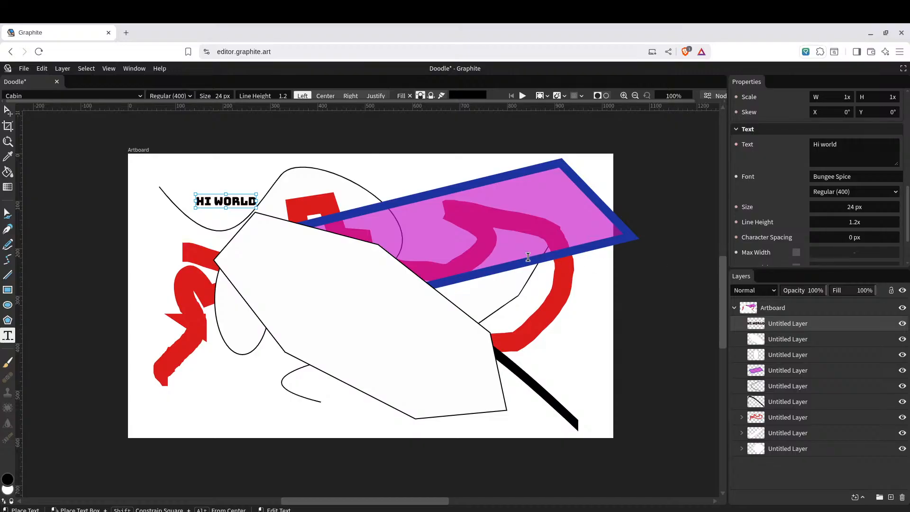
Use the Regular (400) style for the text and set its size to 51.2 px and line height to 2.6x
{"action": "left_click", "coordinate": [850, 192]}
{"action": "left_click", "coordinate": [801, 201]}
{"action": "mouse_move", "coordinate": [844, 207]}
{"action": "left_mouse_down"}
{"action": "mouse_move", "coordinate": [862, 207]}
{"action": "mouse_move", "coordinate": [839, 222]}
{"action": "mouse_move", "coordinate": [853, 222]}
{"action": "mouse_move", "coordinate": [831, 221]}
{"action": "mouse_move", "coordinate": [852, 222]}
{"action": "mouse_move", "coordinate": [843, 221]}
{"action": "left_mouse_up"}
Enable the text's maximum width and height and enlarge its box to 297.56 px wide and 165 px high
{"action": "scroll", "coordinate": [801, 209], "scroll_direction": "down", "scroll_amount": 3}
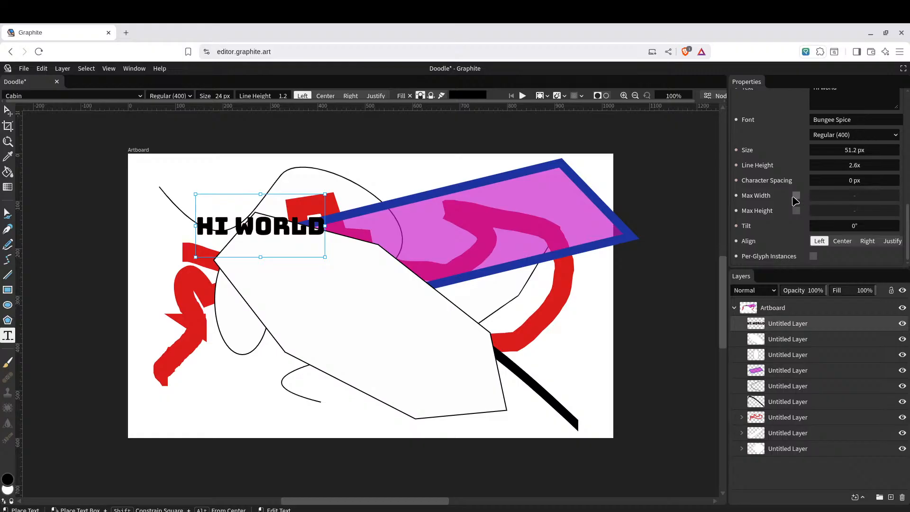
{"action": "left_click", "coordinate": [796, 196]}
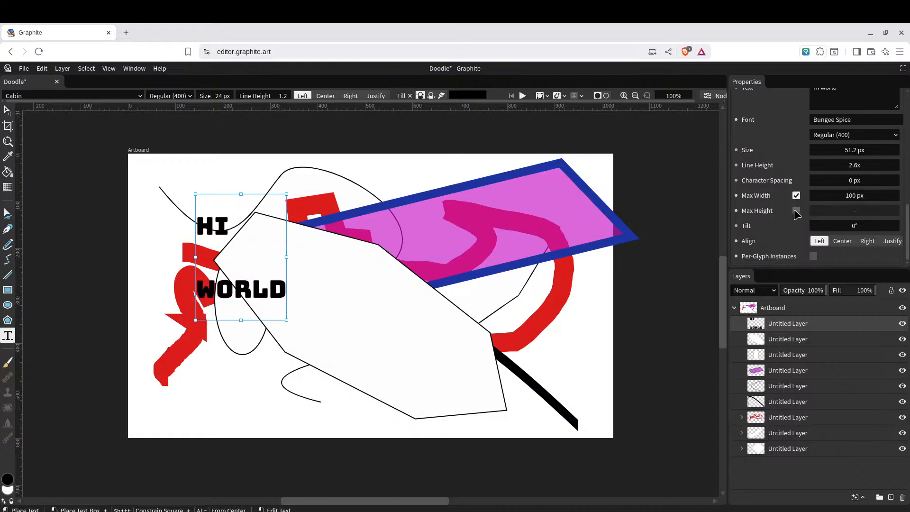
{"action": "left_click", "coordinate": [796, 212]}
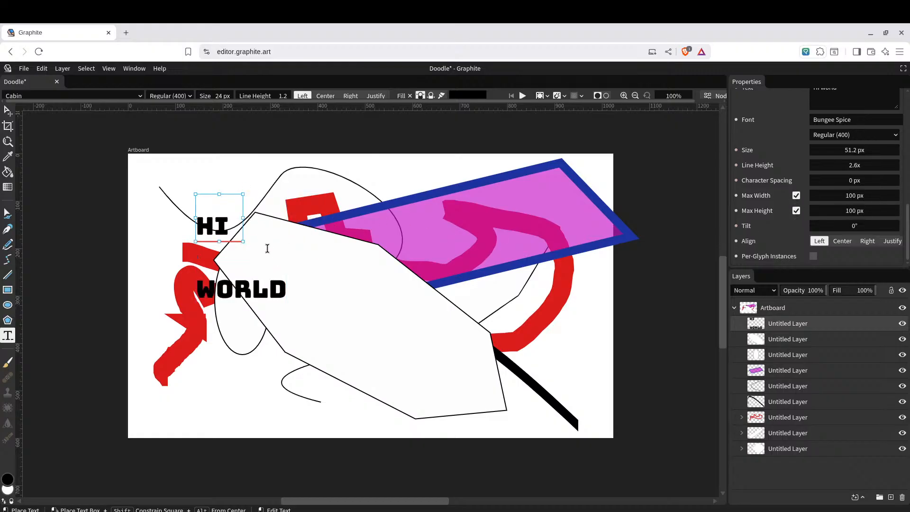
{"action": "left_click_drag", "start_coordinate": [851, 195], "coordinate": [886, 213]}
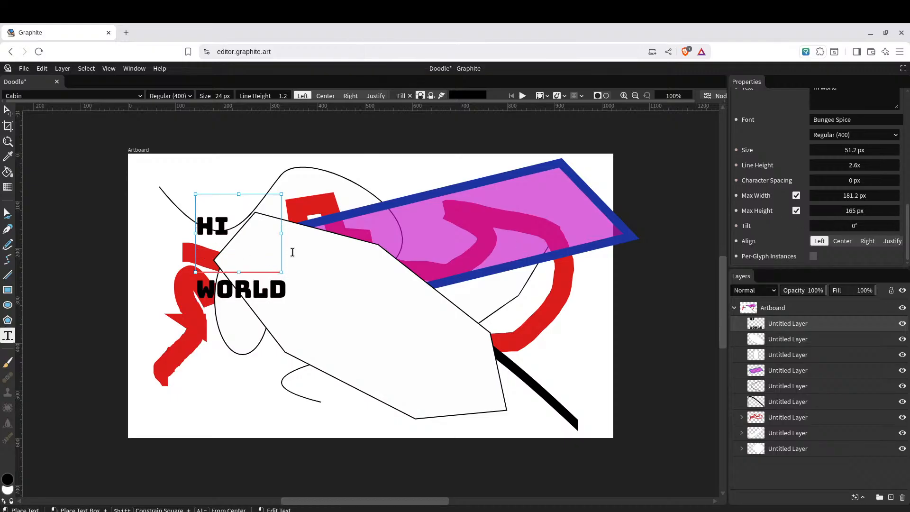
{"action": "left_click_drag", "start_coordinate": [281, 235], "coordinate": [335, 238]}
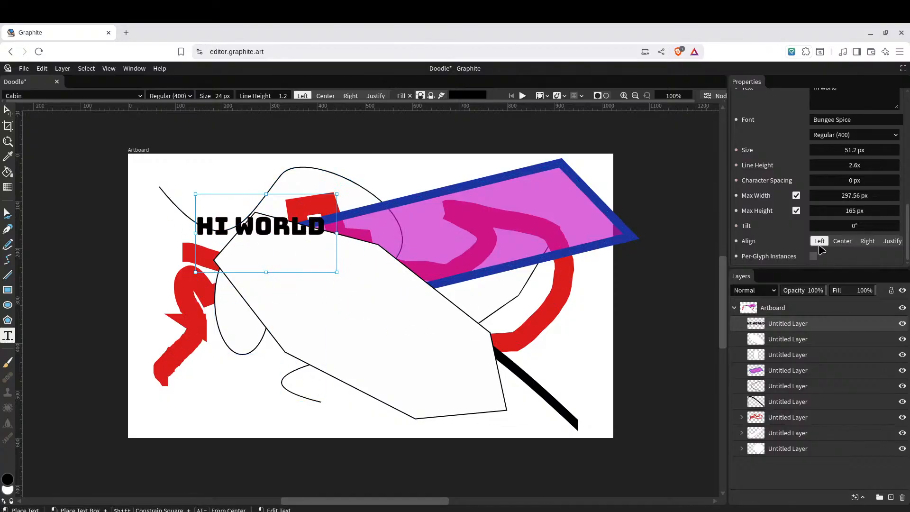
Try Center and Right alignment on the text and set it to Justify
{"action": "left_click", "coordinate": [843, 243]}
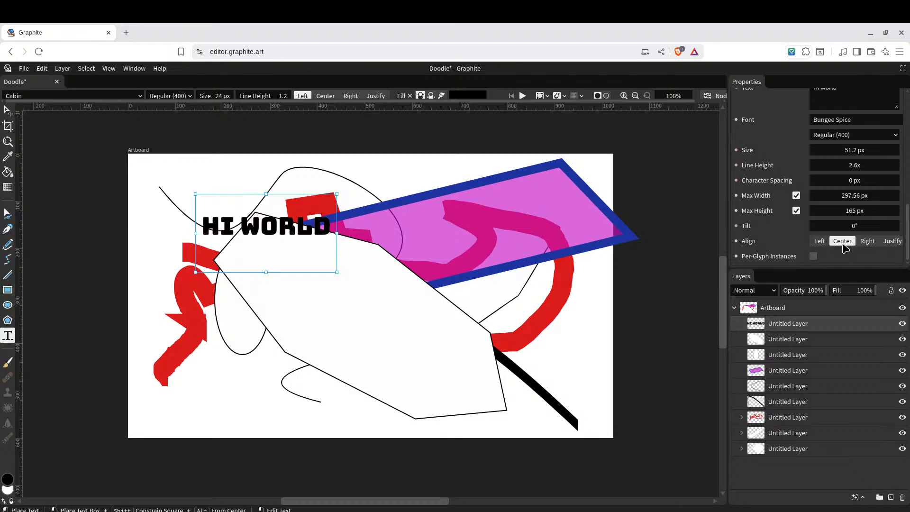
{"action": "left_click", "coordinate": [867, 242]}
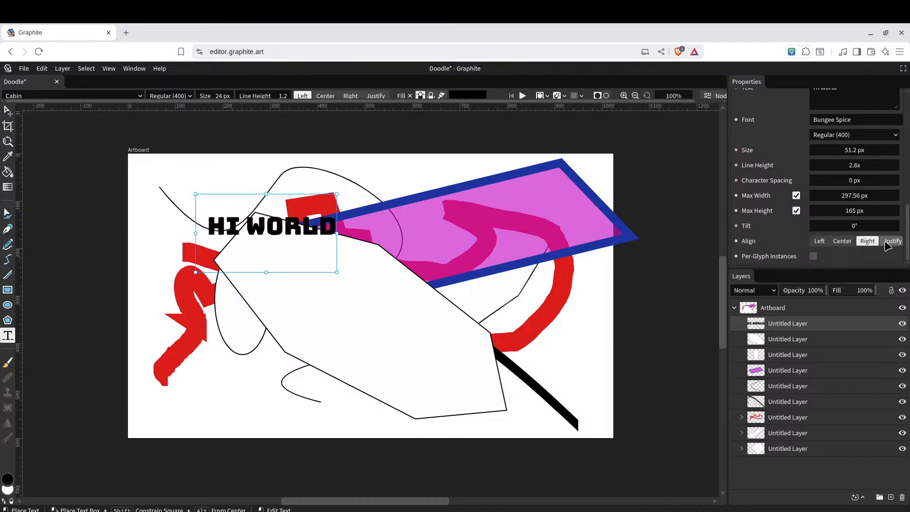
{"action": "left_click", "coordinate": [890, 243]}
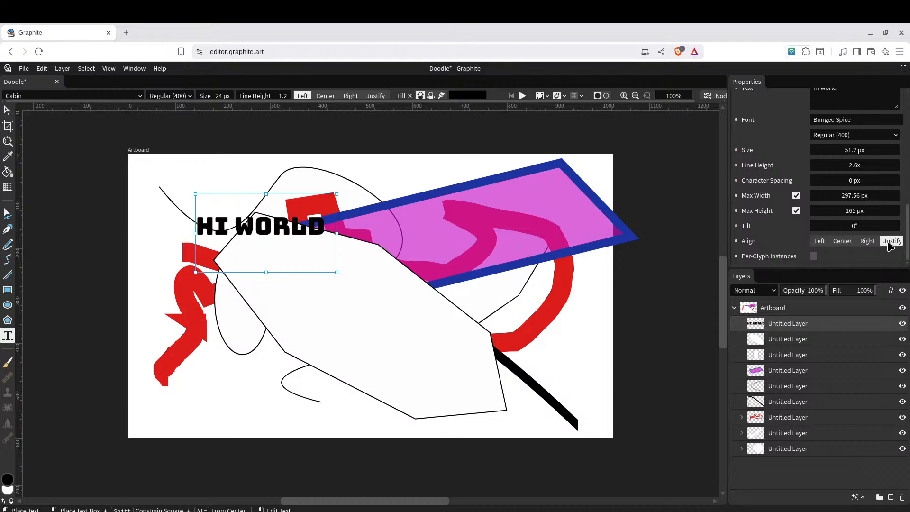
Center-align the HI WORLD text and reduce its box height to 125.94 px
{"action": "left_click", "coordinate": [842, 241]}
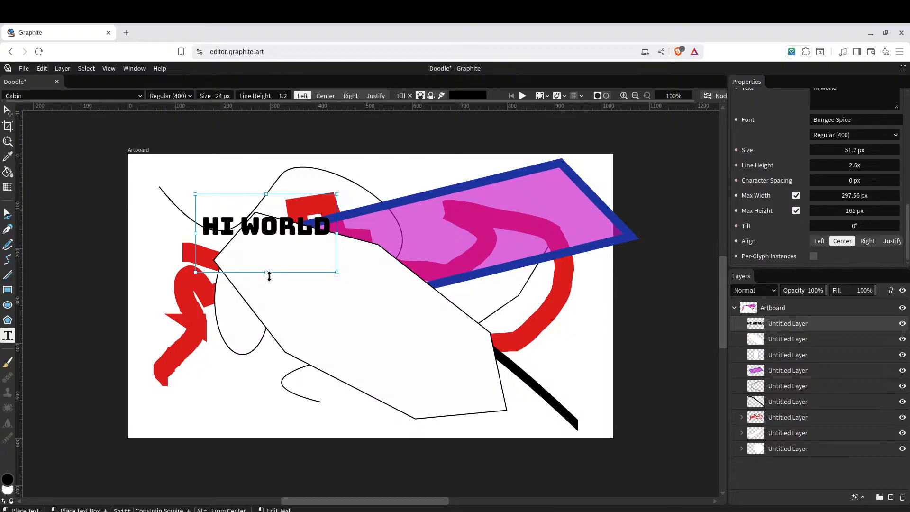
{"action": "left_click_drag", "start_coordinate": [265, 272], "coordinate": [262, 253]}
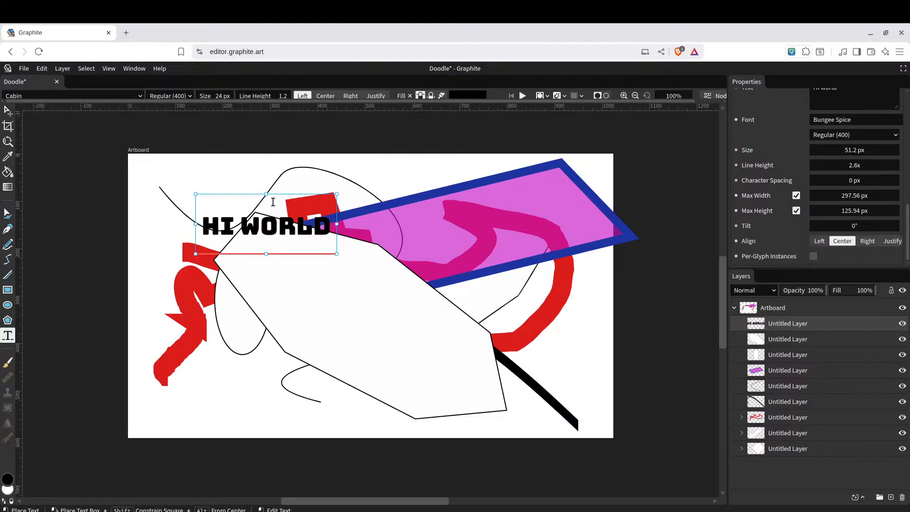
{"action": "left_click", "coordinate": [221, 181]}
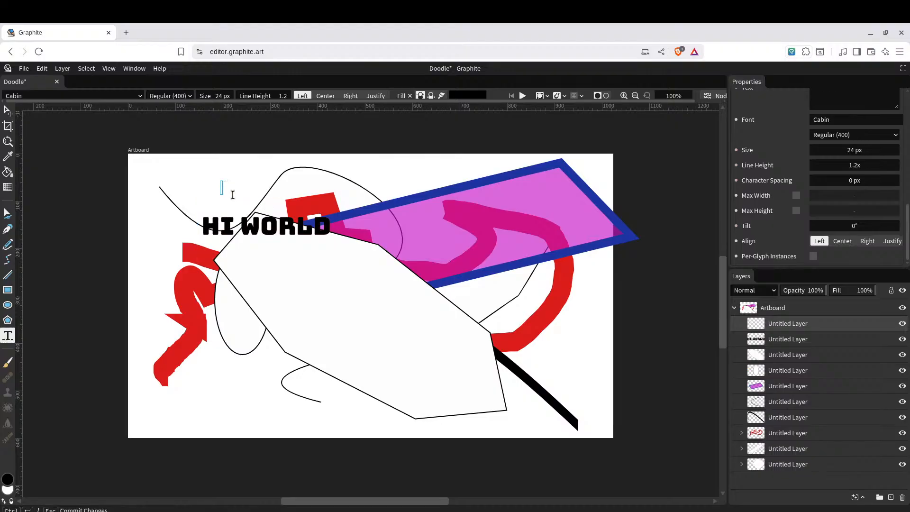
{"action": "scroll", "coordinate": [880, 178], "scroll_direction": "up", "scroll_amount": 8}
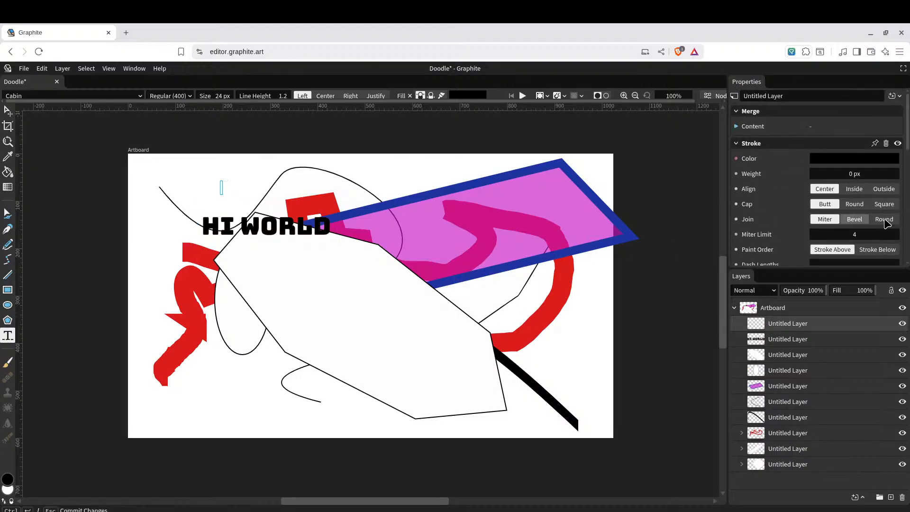
{"action": "scroll", "coordinate": [814, 192], "scroll_direction": "down", "scroll_amount": 10}
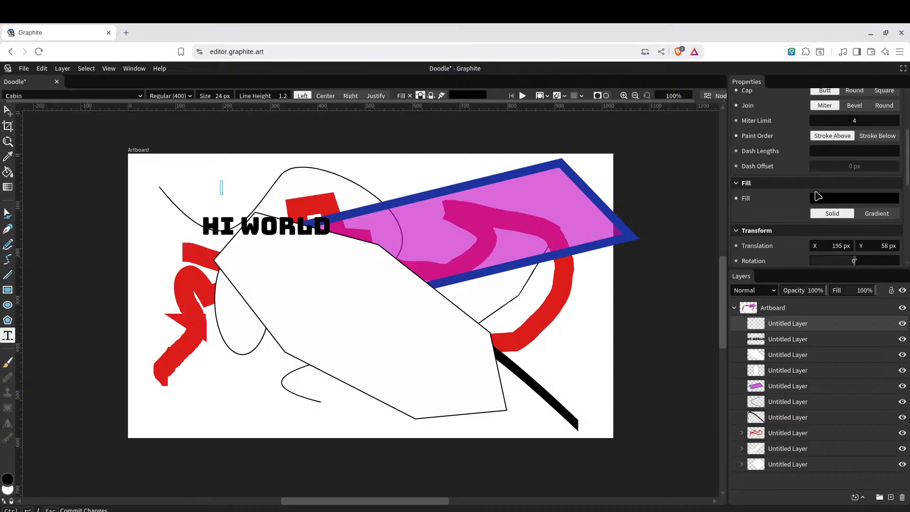
{"action": "scroll", "coordinate": [819, 194], "scroll_direction": "down", "scroll_amount": 3}
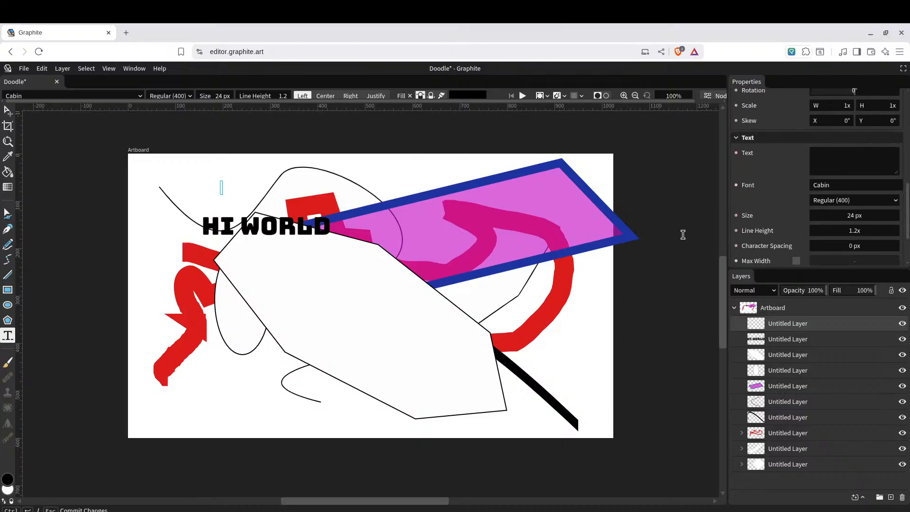
Paint a wavy black stroke across the artboard's lower half with the 20 px Brush and try Erase mode before returning to Draw
{"action": "left_click", "coordinate": [8, 363]}
{"action": "mouse_move", "coordinate": [192, 368]}
{"action": "left_mouse_down"}
{"action": "mouse_move", "coordinate": [272, 369]}
{"action": "mouse_move", "coordinate": [303, 317]}
{"action": "mouse_move", "coordinate": [495, 373]}
{"action": "left_mouse_up"}
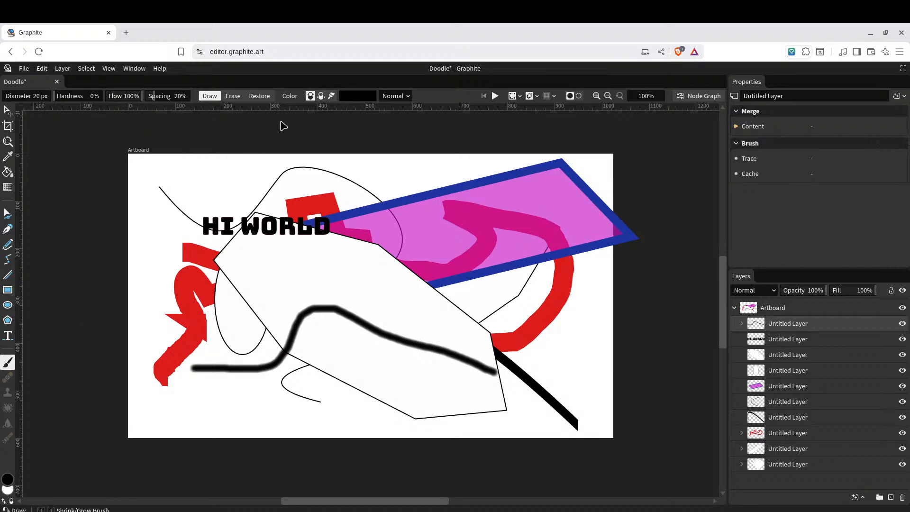
{"action": "left_click", "coordinate": [234, 97]}
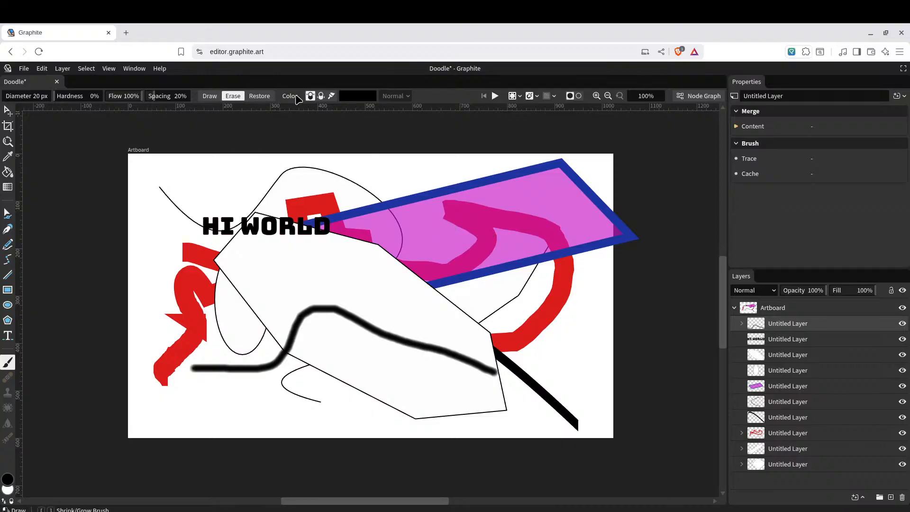
{"action": "left_click", "coordinate": [208, 96]}
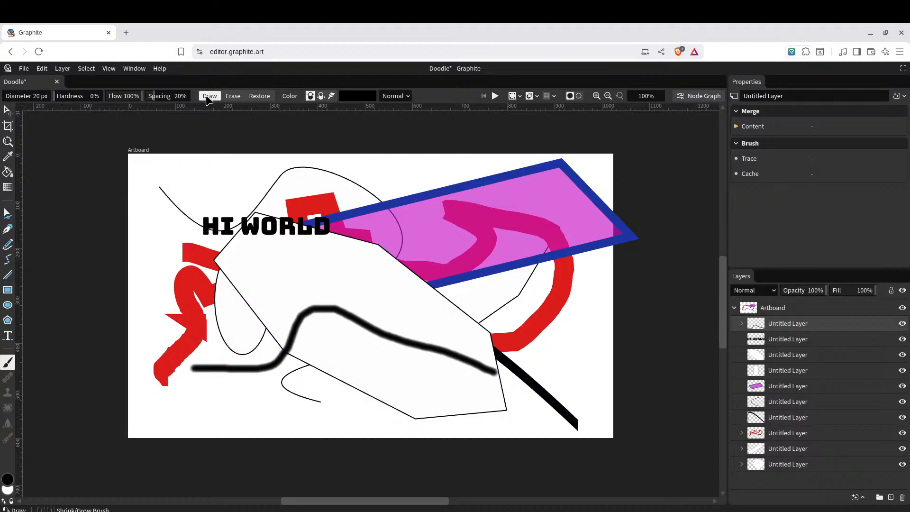
Set the brush's spacing to 24.64 and hardness to 66.47 and paint a bent black stroke inside the white polygon
{"action": "mouse_move", "coordinate": [158, 98]}
{"action": "left_mouse_down"}
{"action": "mouse_move", "coordinate": [168, 97]}
{"action": "mouse_move", "coordinate": [157, 99]}
{"action": "left_mouse_up"}
{"action": "mouse_move", "coordinate": [72, 99]}
{"action": "left_mouse_down"}
{"action": "mouse_move", "coordinate": [102, 102]}
{"action": "mouse_move", "coordinate": [87, 100]}
{"action": "left_mouse_up"}
{"action": "left_click_drag", "start_coordinate": [280, 250], "coordinate": [384, 281]}
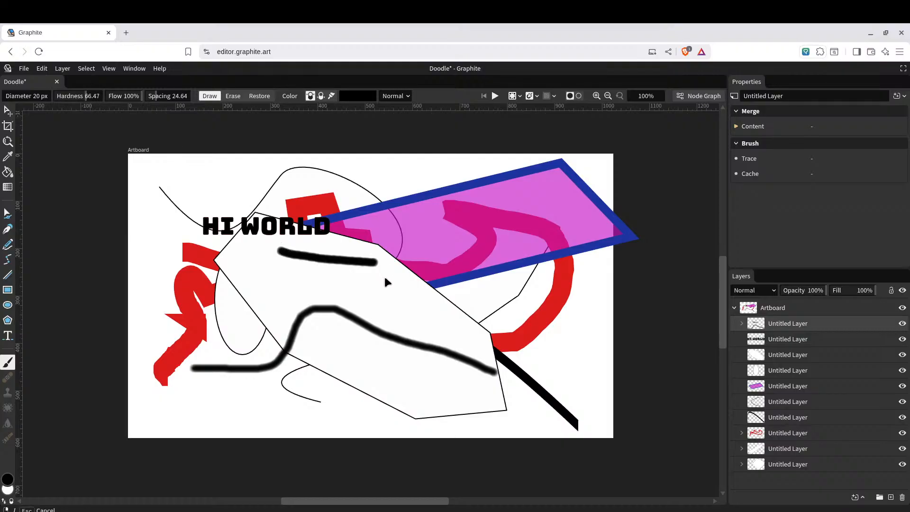
Raise the brush spacing to 70.58 and paint dotted black strokes curving around and across the earlier brush strokes
{"action": "left_click_drag", "start_coordinate": [159, 101], "coordinate": [183, 99]}
{"action": "left_click_drag", "start_coordinate": [301, 270], "coordinate": [246, 290]}
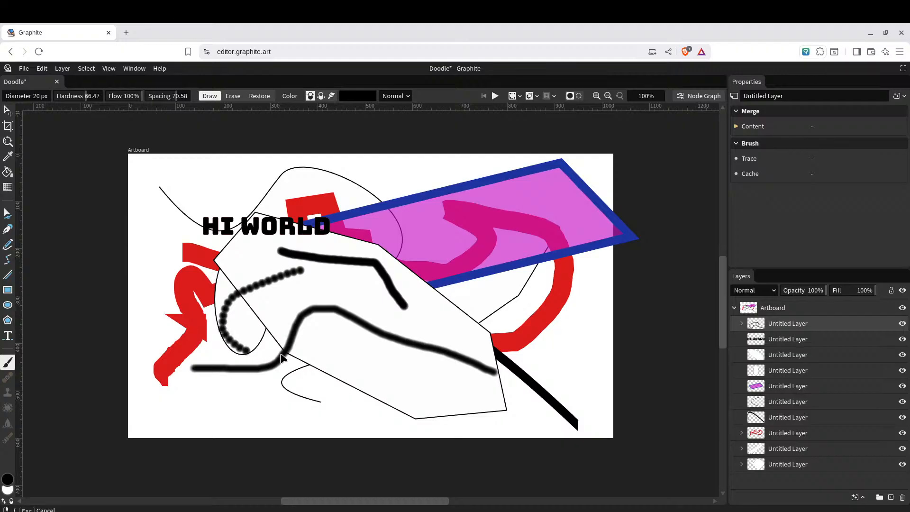
{"action": "left_click_drag", "start_coordinate": [280, 356], "coordinate": [349, 295]}
{"action": "left_click_drag", "start_coordinate": [449, 312], "coordinate": [445, 321]}
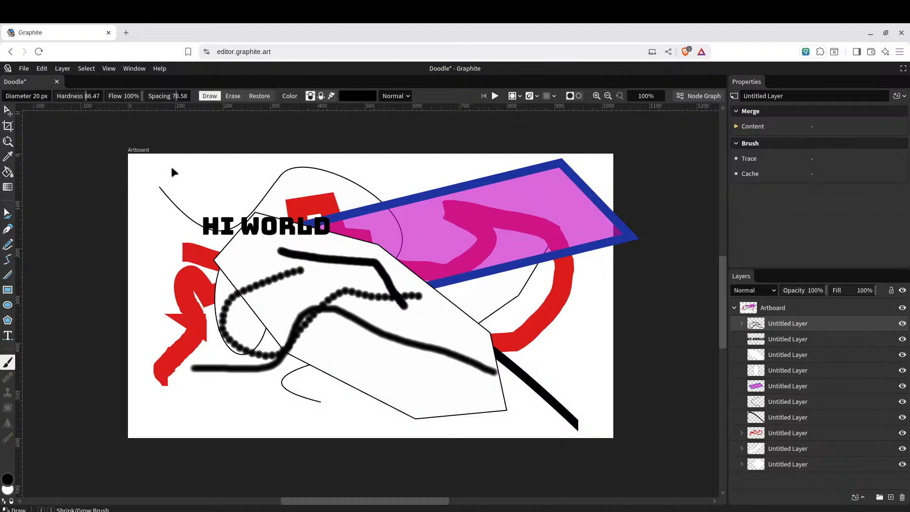
{"action": "left_click", "coordinate": [30, 96]}
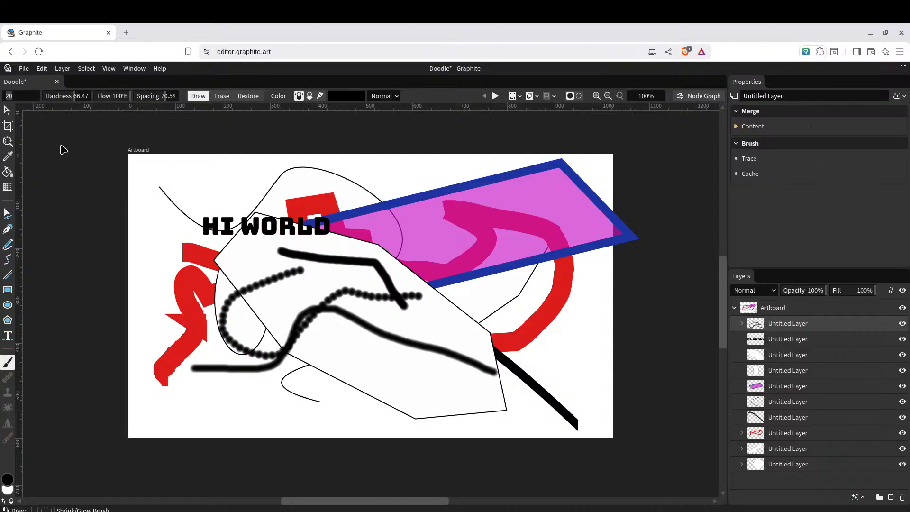
Hide every layer on the artboard except the topmost brush layer
{"action": "left_click", "coordinate": [7, 110]}
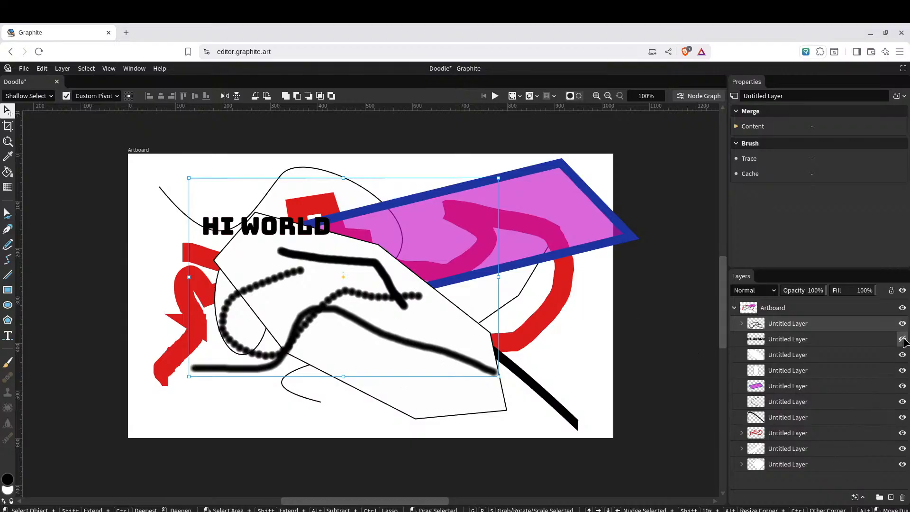
{"action": "left_click", "coordinate": [902, 339]}
{"action": "left_click", "coordinate": [902, 354]}
{"action": "left_click", "coordinate": [902, 370]}
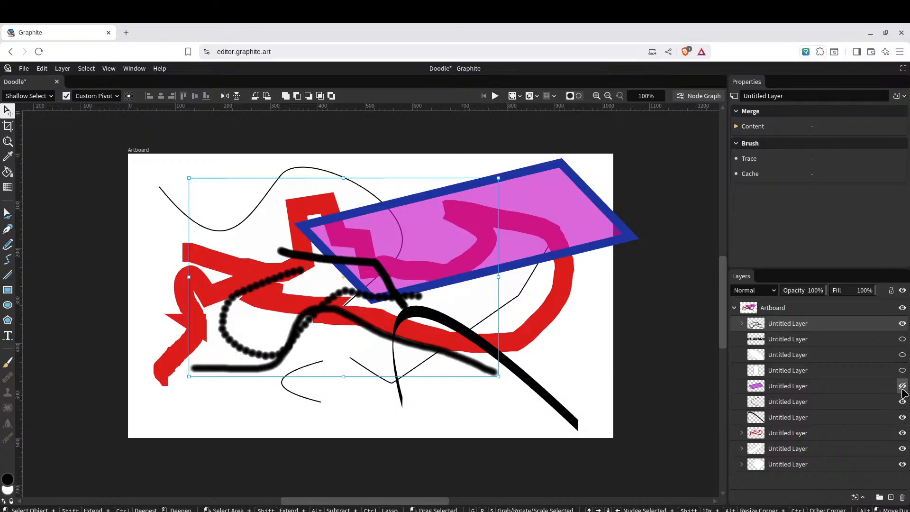
{"action": "left_click", "coordinate": [902, 386]}
{"action": "left_click", "coordinate": [902, 401]}
{"action": "left_click", "coordinate": [902, 417]}
{"action": "left_click", "coordinate": [902, 432]}
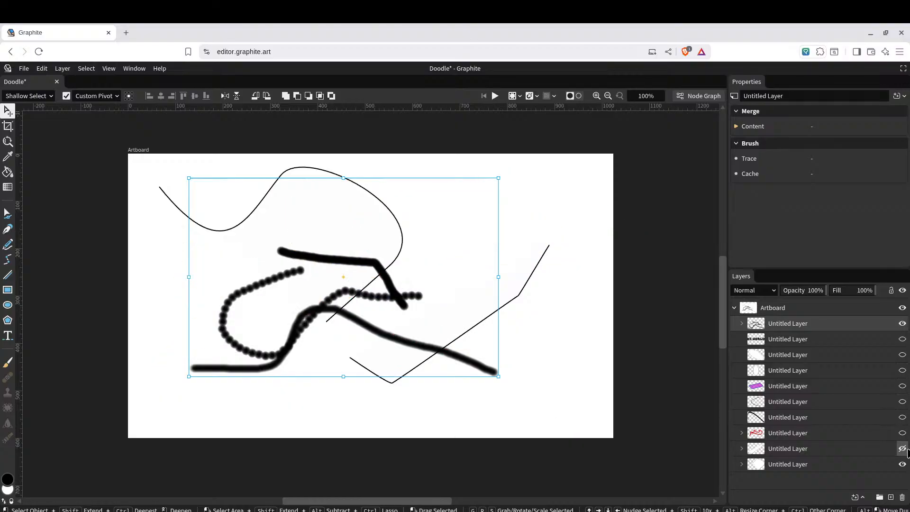
{"action": "left_click", "coordinate": [902, 448]}
{"action": "left_click", "coordinate": [902, 464]}
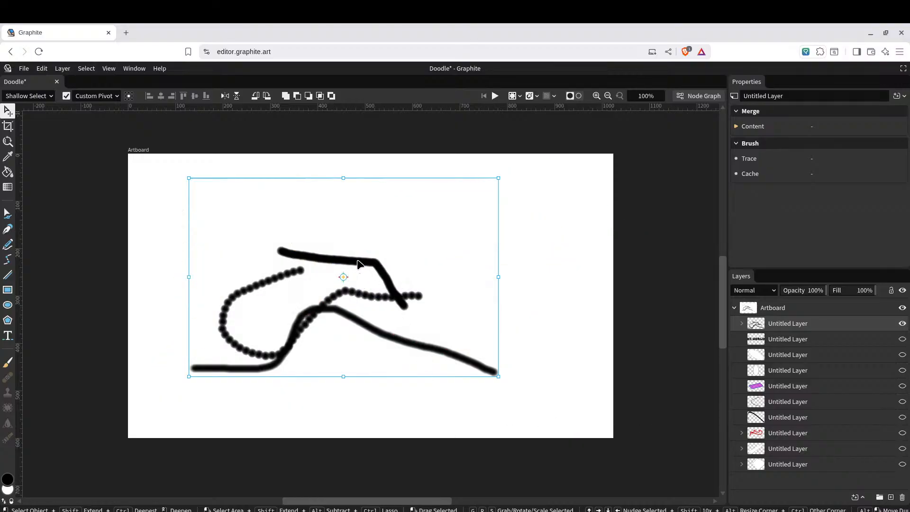
Move the brush strokes layer to a translation of 56.51 px in X and 11 px in Y, keeping it selected
{"action": "left_click", "coordinate": [618, 277]}
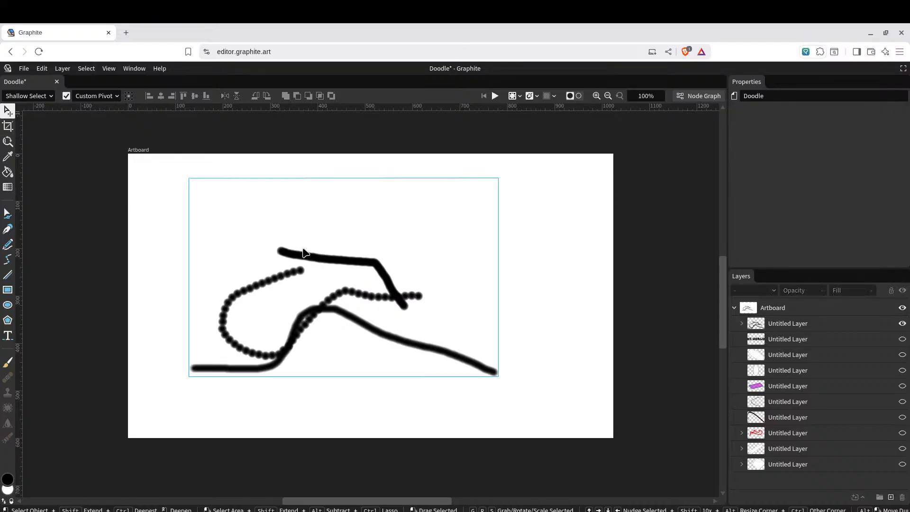
{"action": "mouse_move", "coordinate": [310, 257]}
{"action": "left_mouse_down"}
{"action": "mouse_move", "coordinate": [365, 263]}
{"action": "mouse_move", "coordinate": [365, 280]}
{"action": "mouse_move", "coordinate": [300, 251]}
{"action": "mouse_move", "coordinate": [296, 259]}
{"action": "mouse_move", "coordinate": [338, 264]}
{"action": "left_mouse_up"}
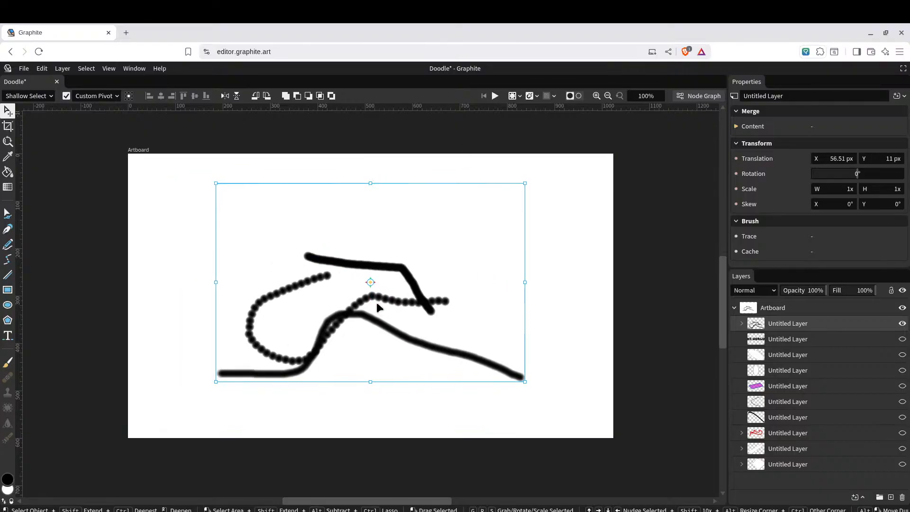
{"action": "left_click", "coordinate": [476, 417]}
{"action": "left_click", "coordinate": [518, 379]}
Try the Deep Select mode with the brush layer selected and return to Shallow Select
{"action": "double_click", "coordinate": [770, 324]}
{"action": "left_click", "coordinate": [759, 324]}
{"action": "left_click", "coordinate": [42, 97]}
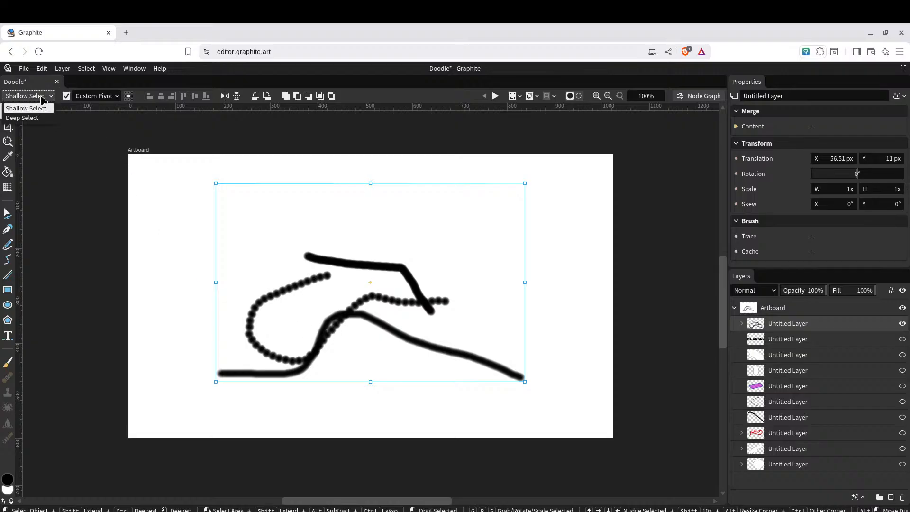
{"action": "left_click", "coordinate": [38, 115]}
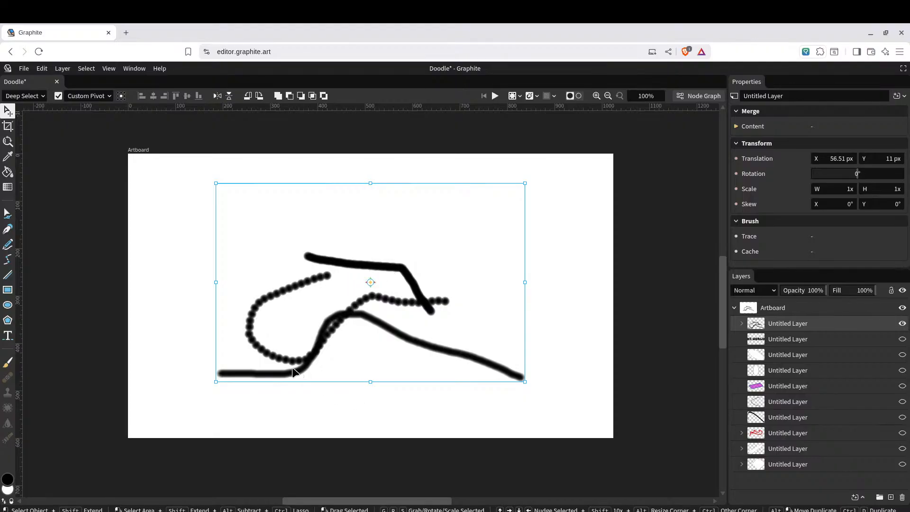
{"action": "left_click", "coordinate": [40, 97]}
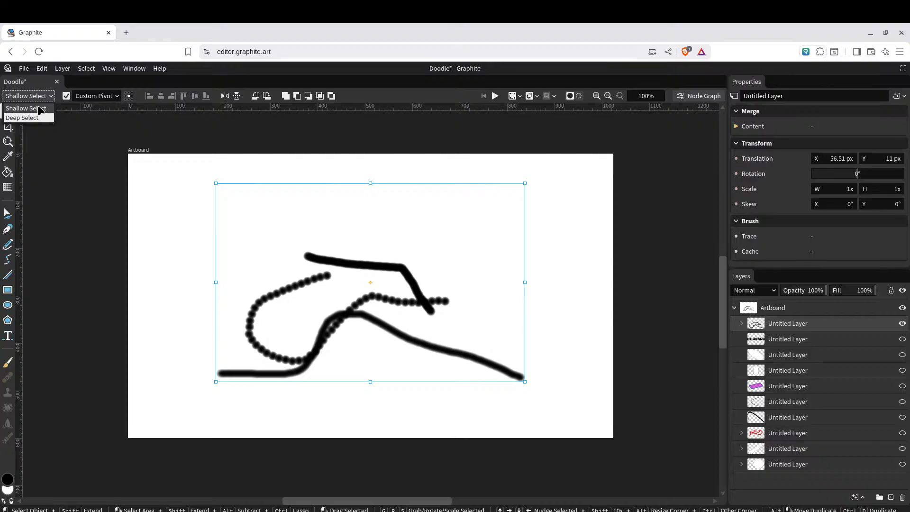
{"action": "left_click", "coordinate": [40, 108]}
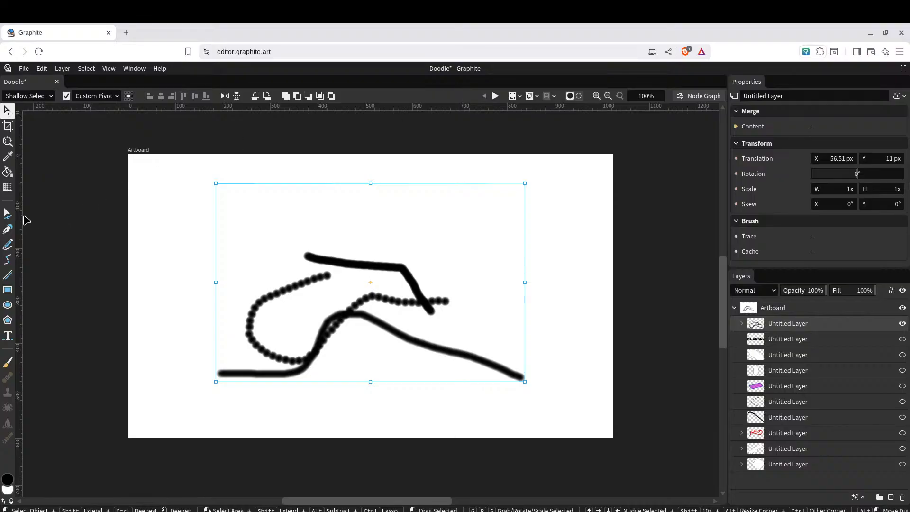
Paint two more short dotted black brush strokes, extending the dotted curve and branching off the bent stroke
{"action": "left_click", "coordinate": [9, 362]}
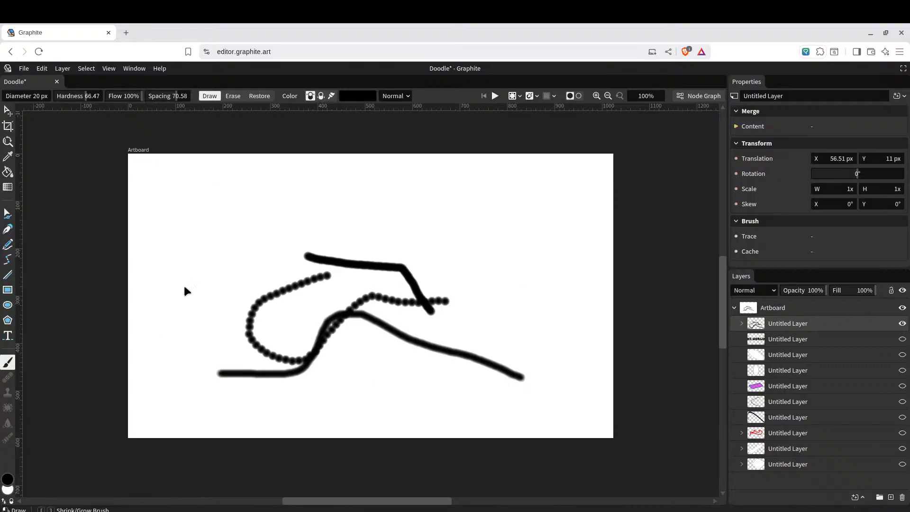
{"action": "left_click_drag", "start_coordinate": [448, 301], "coordinate": [471, 311]}
{"action": "left_click_drag", "start_coordinate": [368, 267], "coordinate": [427, 255]}
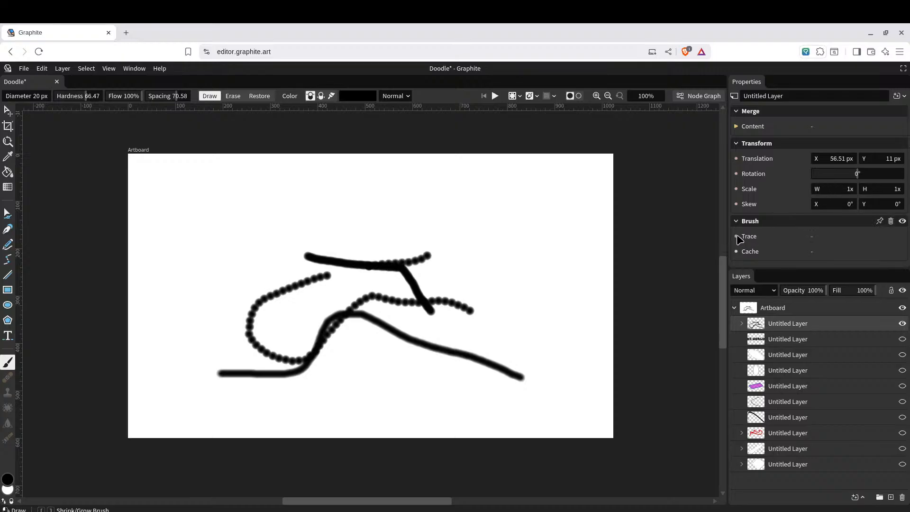
Try exposing the brush's Trace parameter as a node input, stop exposing it, and return to the artwork
{"action": "left_click", "coordinate": [736, 237]}
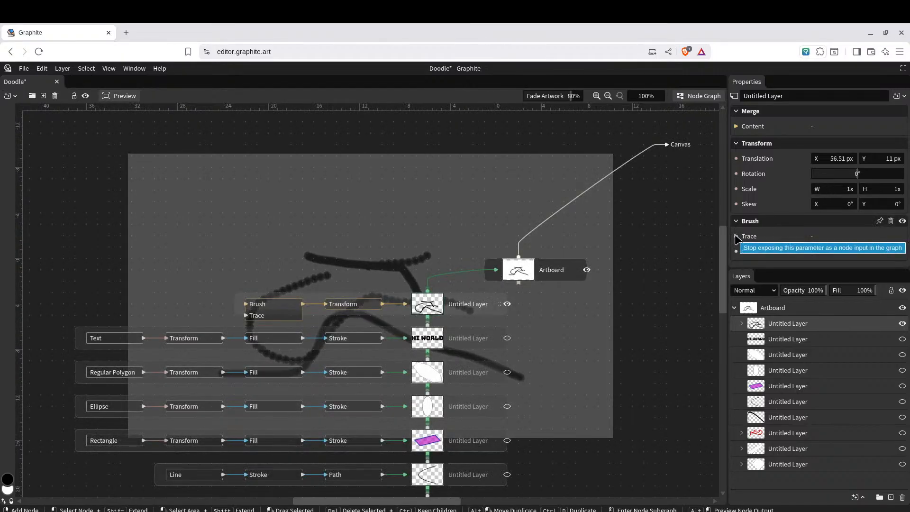
{"action": "left_click", "coordinate": [736, 237]}
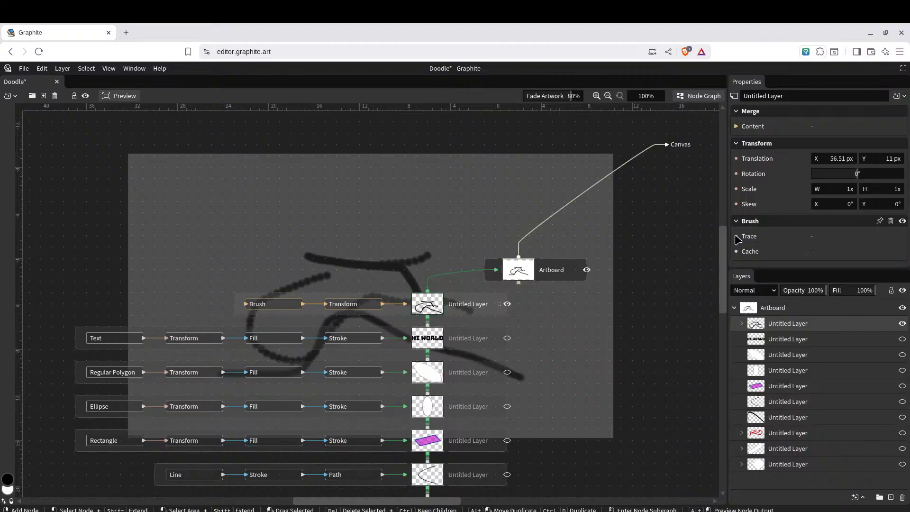
{"action": "left_click", "coordinate": [687, 97]}
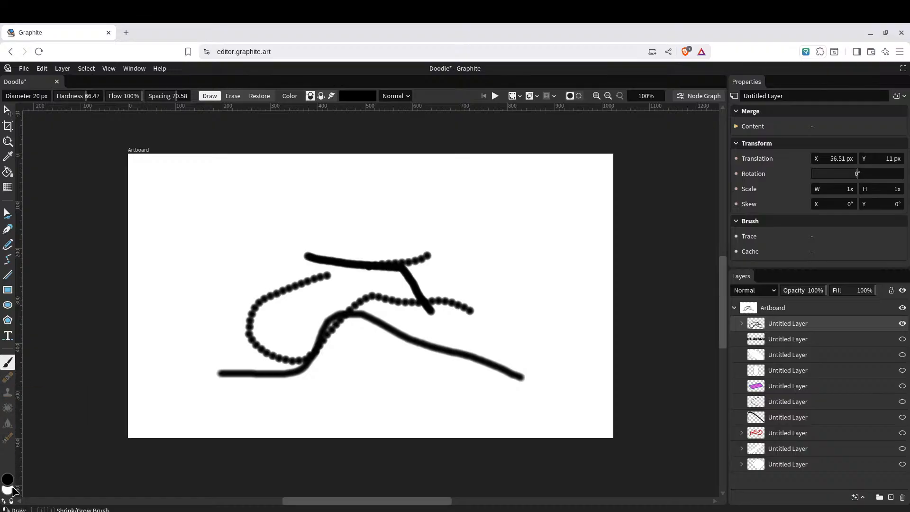
Set the primary colour to red and paint a long dotted stroke plus a thin one with an 11.3 px brush diameter
{"action": "left_click", "coordinate": [8, 478]}
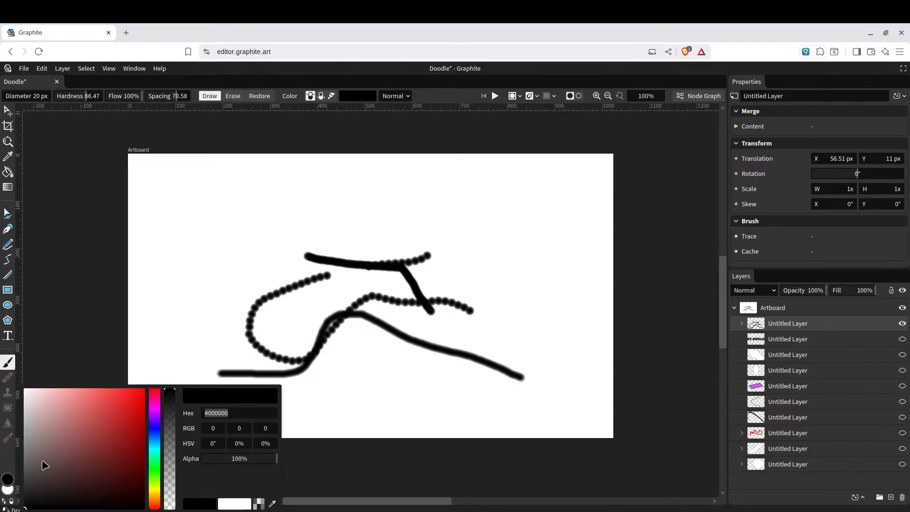
{"action": "left_click", "coordinate": [137, 401]}
{"action": "mouse_move", "coordinate": [214, 251]}
{"action": "left_mouse_down"}
{"action": "mouse_move", "coordinate": [374, 224]}
{"action": "mouse_move", "coordinate": [504, 260]}
{"action": "mouse_move", "coordinate": [539, 316]}
{"action": "mouse_move", "coordinate": [397, 391]}
{"action": "left_mouse_up"}
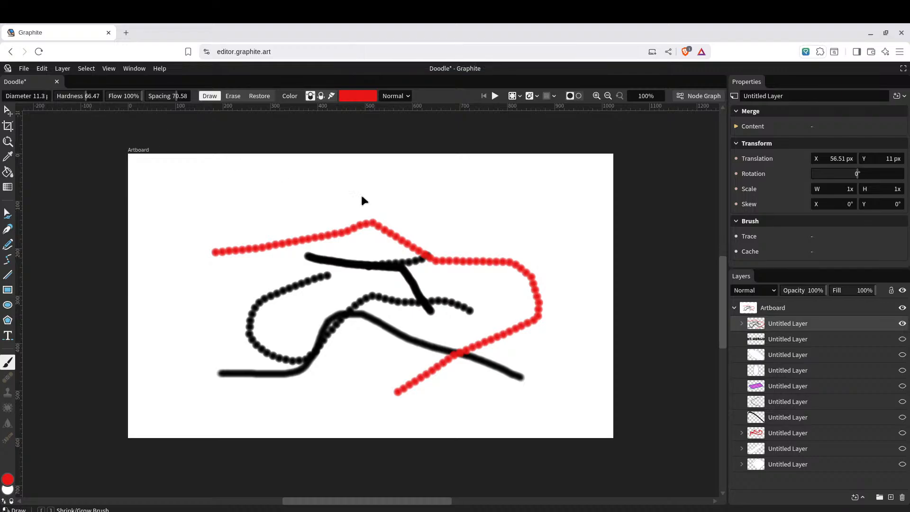
{"action": "mouse_move", "coordinate": [384, 216]}
{"action": "left_mouse_down"}
{"action": "mouse_move", "coordinate": [456, 227]}
{"action": "mouse_move", "coordinate": [500, 297]}
{"action": "left_mouse_up"}
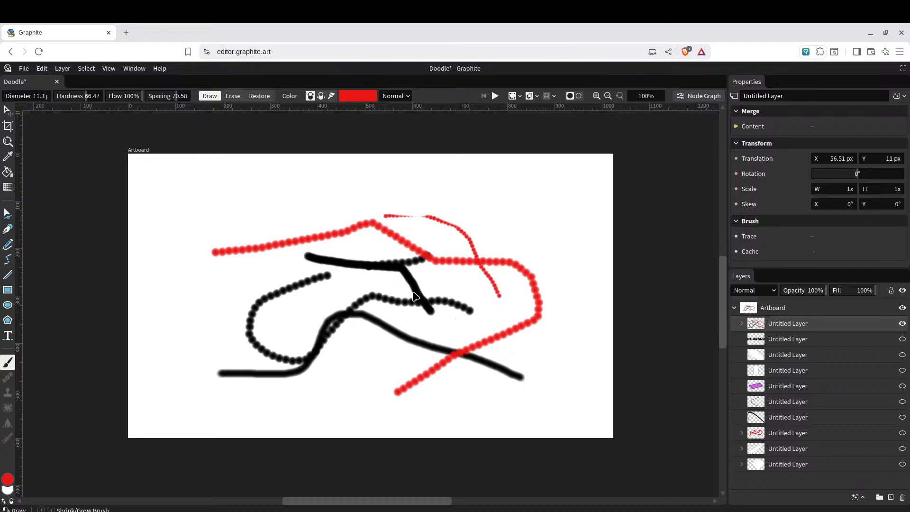
Paint one red stroke with brush hardness lowered to 27.86 and another with spacing reduced to about 22.5%
{"action": "left_click_drag", "start_coordinate": [89, 102], "coordinate": [66, 102]}
{"action": "mouse_move", "coordinate": [282, 191]}
{"action": "left_mouse_down"}
{"action": "mouse_move", "coordinate": [326, 193]}
{"action": "mouse_move", "coordinate": [345, 393]}
{"action": "left_mouse_up"}
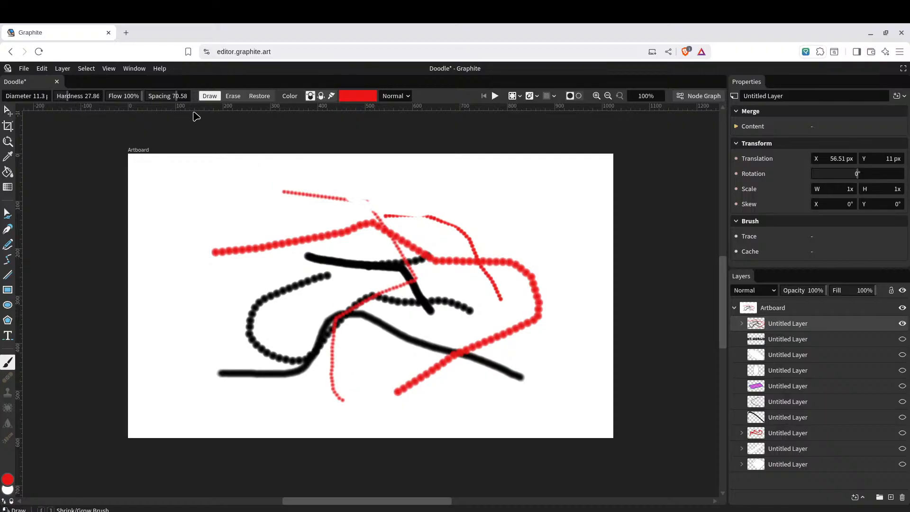
{"action": "left_click_drag", "start_coordinate": [175, 99], "coordinate": [150, 100]}
{"action": "mouse_move", "coordinate": [230, 222]}
{"action": "left_mouse_down"}
{"action": "mouse_move", "coordinate": [330, 308]}
{"action": "mouse_move", "coordinate": [178, 315]}
{"action": "mouse_move", "coordinate": [175, 374]}
{"action": "left_mouse_up"}
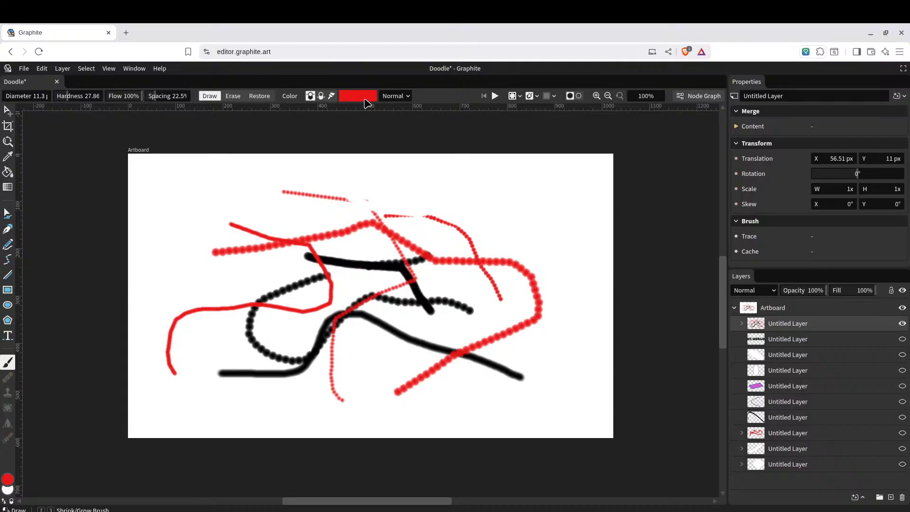
Try the secondary colour for the brush, return to the primary red, and set the blend mode to Color Burn
{"action": "left_click", "coordinate": [321, 97]}
{"action": "left_click", "coordinate": [311, 96]}
{"action": "left_click", "coordinate": [399, 97]}
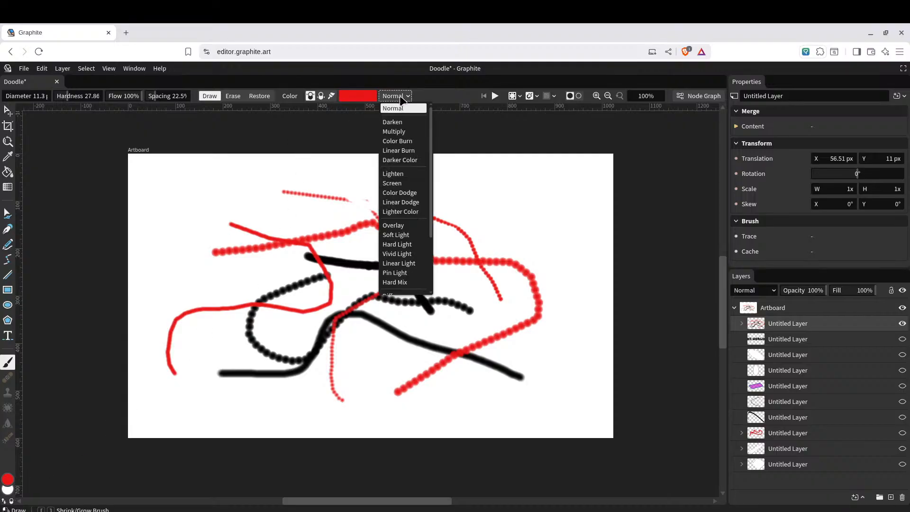
{"action": "left_click", "coordinate": [398, 141]}
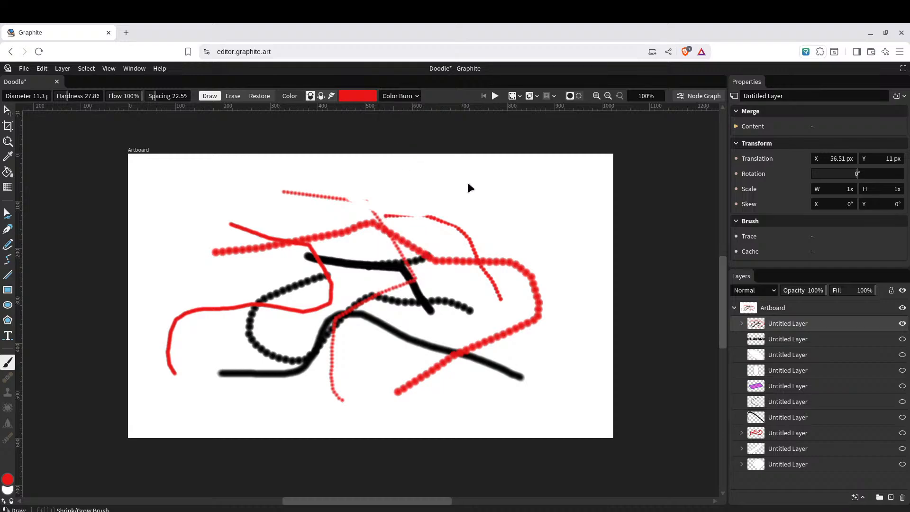
Paint one brush stroke in Color Burn and further strokes in Soft Light with the secondary white colour
{"action": "mouse_move", "coordinate": [468, 185]}
{"action": "left_mouse_down"}
{"action": "mouse_move", "coordinate": [538, 227]}
{"action": "mouse_move", "coordinate": [555, 303]}
{"action": "left_mouse_up"}
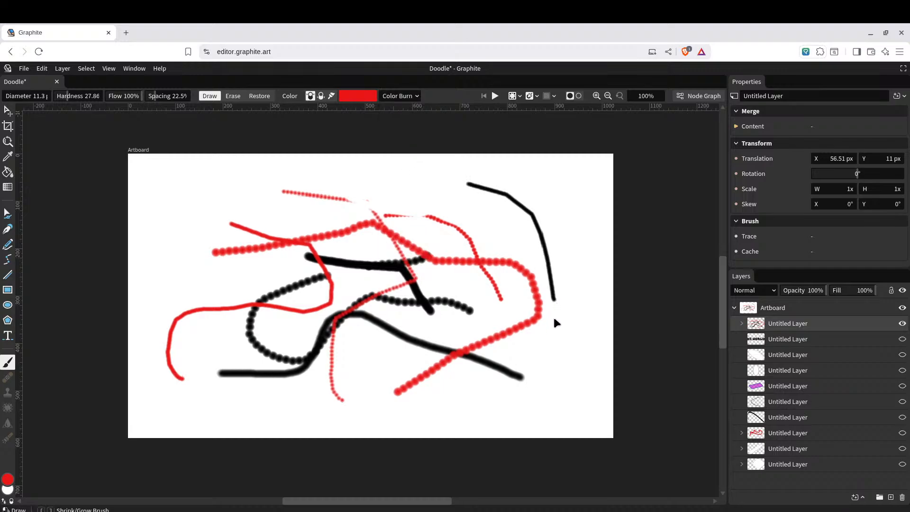
{"action": "left_click", "coordinate": [416, 97]}
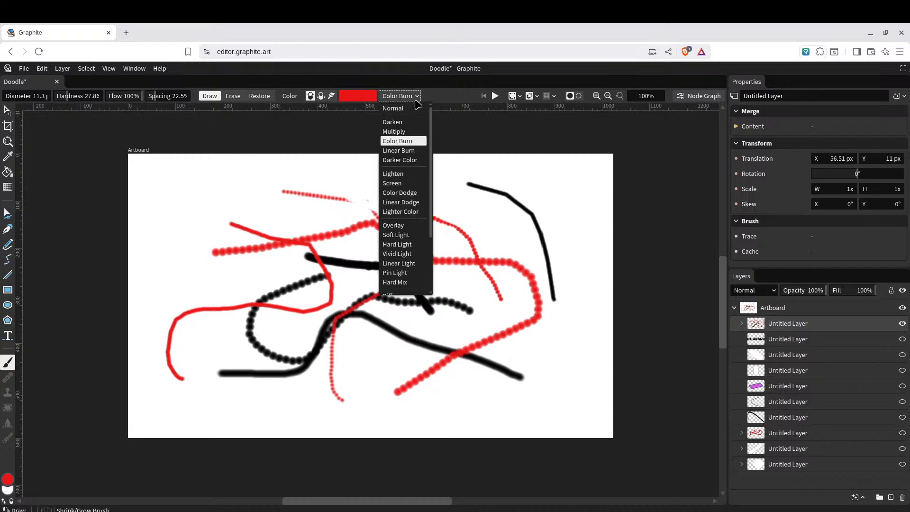
{"action": "left_click", "coordinate": [396, 235]}
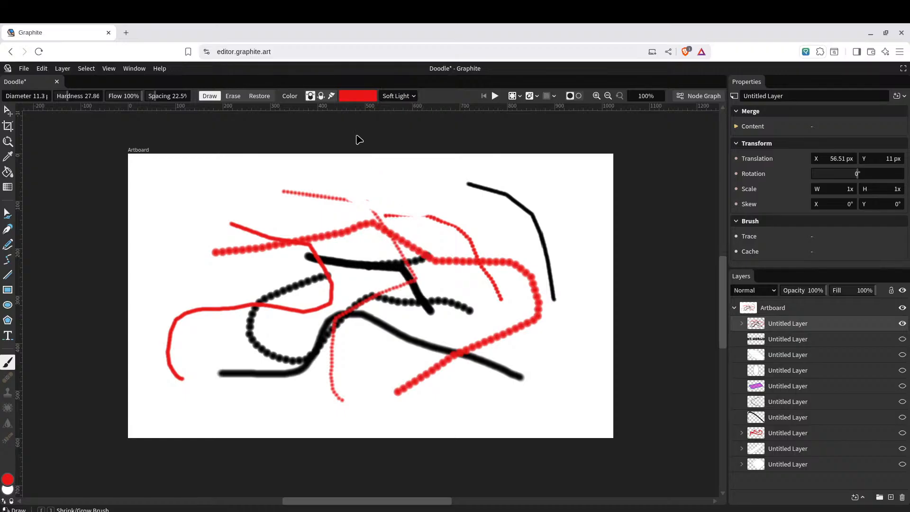
{"action": "left_click", "coordinate": [321, 96]}
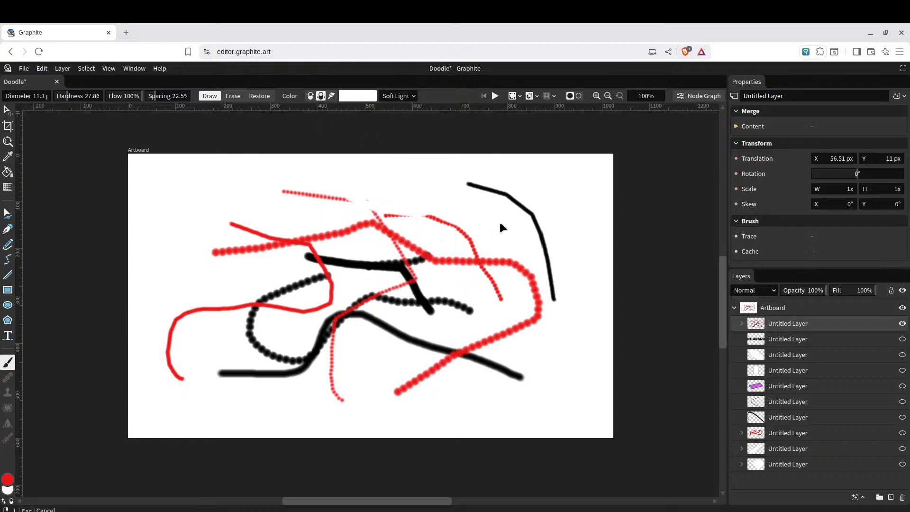
{"action": "mouse_move", "coordinate": [501, 227]}
{"action": "left_mouse_down"}
{"action": "mouse_move", "coordinate": [519, 266]}
{"action": "mouse_move", "coordinate": [511, 299]}
{"action": "mouse_move", "coordinate": [468, 313]}
{"action": "mouse_move", "coordinate": [442, 338]}
{"action": "mouse_move", "coordinate": [441, 355]}
{"action": "mouse_move", "coordinate": [450, 371]}
{"action": "mouse_move", "coordinate": [496, 394]}
{"action": "mouse_move", "coordinate": [569, 334]}
{"action": "mouse_move", "coordinate": [549, 338]}
{"action": "left_mouse_up"}
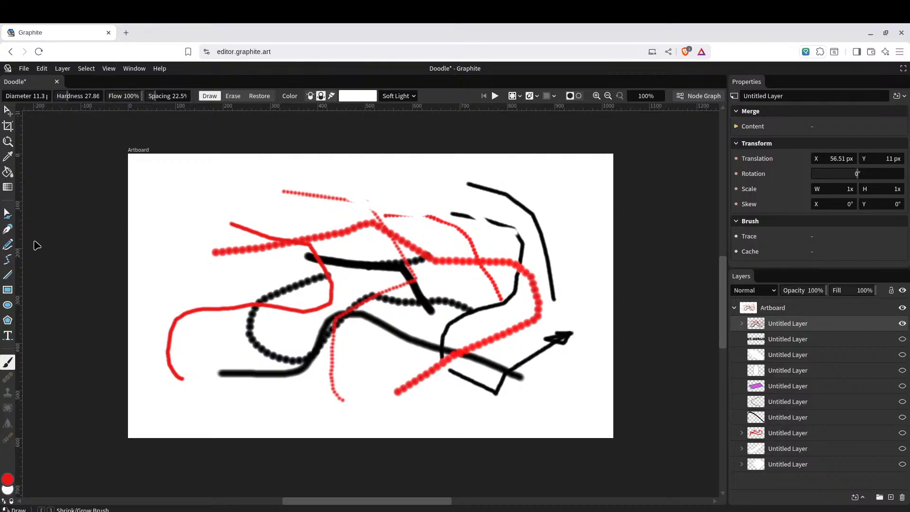
Make all the hidden layers on the artboard visible again, including the text, shape, line and freehand layers
{"action": "left_click", "coordinate": [901, 339]}
{"action": "left_click", "coordinate": [902, 354]}
{"action": "left_click", "coordinate": [901, 369]}
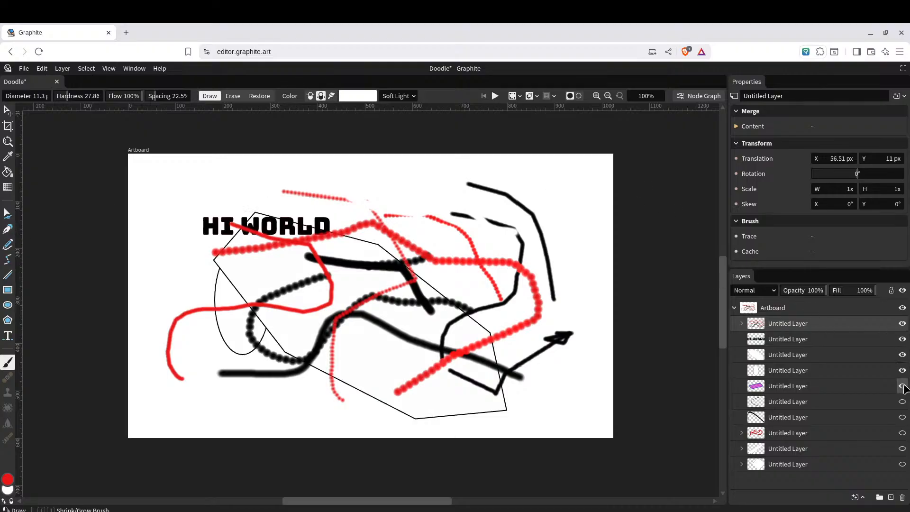
{"action": "left_click", "coordinate": [902, 386]}
{"action": "left_click", "coordinate": [902, 416]}
{"action": "left_click", "coordinate": [901, 432]}
{"action": "left_click", "coordinate": [901, 448]}
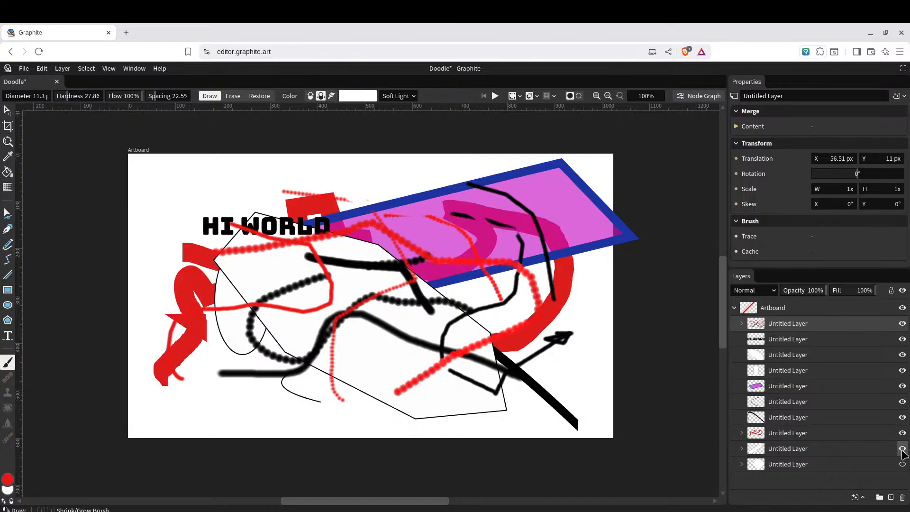
{"action": "left_click", "coordinate": [901, 464]}
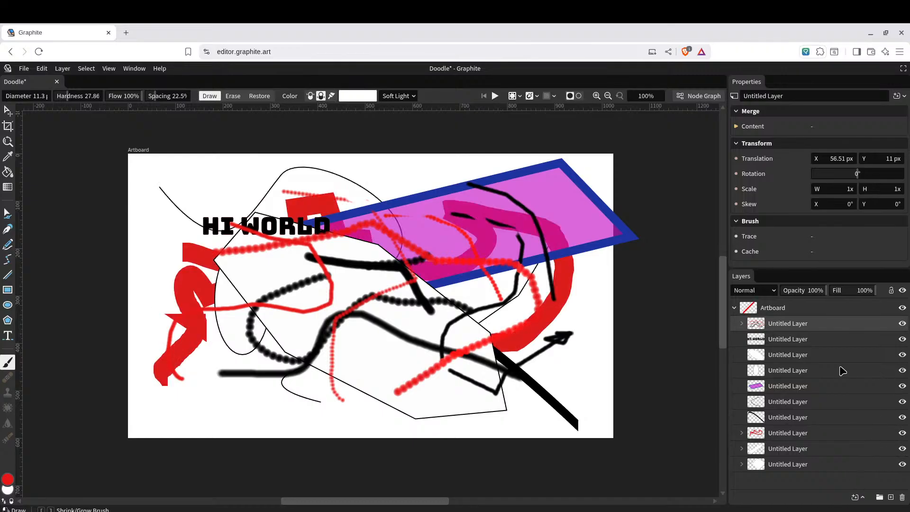
Reorder the layers, raising the HI WORLD text above the brush strokes, the thick red stroke below them, and the ellipse to the top
{"action": "left_click_drag", "start_coordinate": [808, 343], "coordinate": [808, 328]}
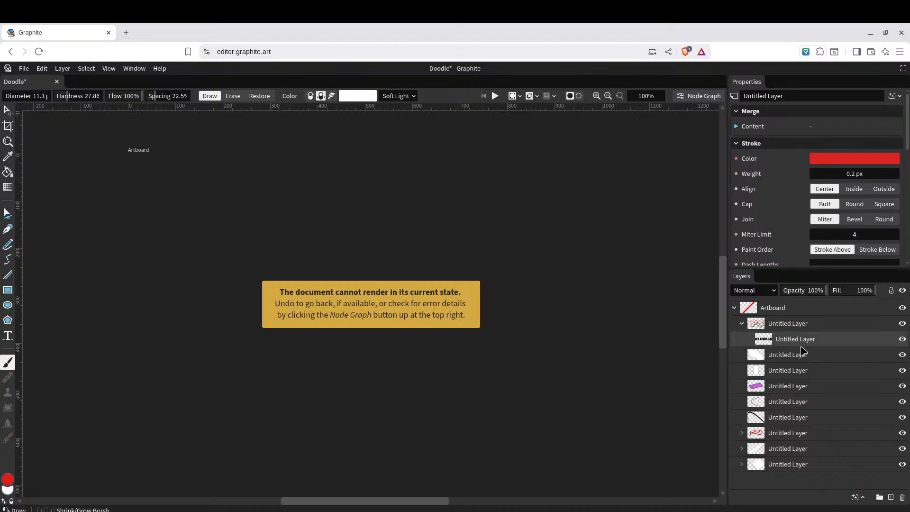
{"action": "left_click_drag", "start_coordinate": [799, 343], "coordinate": [797, 321]}
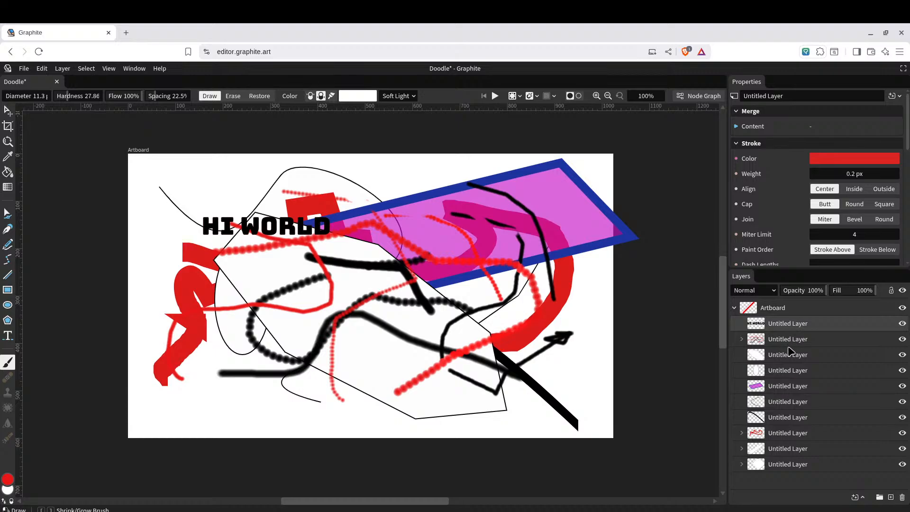
{"action": "left_click_drag", "start_coordinate": [791, 374], "coordinate": [790, 353]}
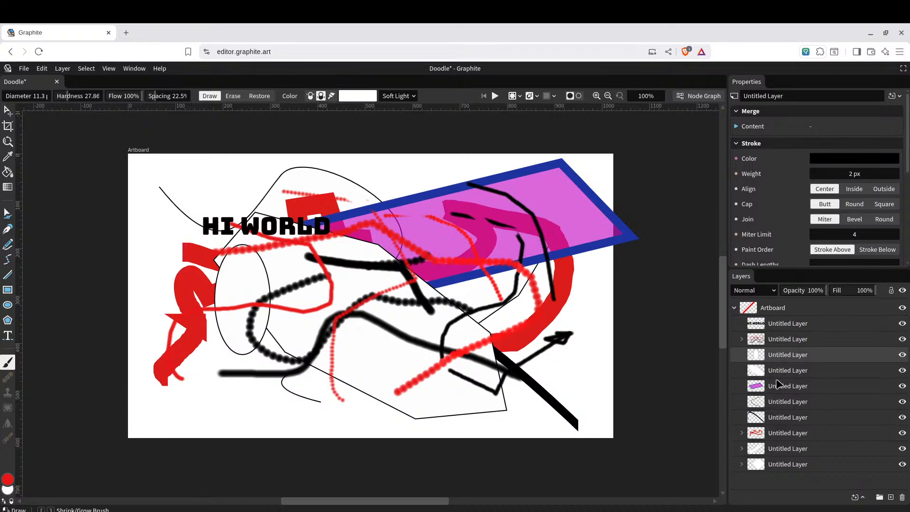
{"action": "left_click_drag", "start_coordinate": [798, 434], "coordinate": [798, 368]}
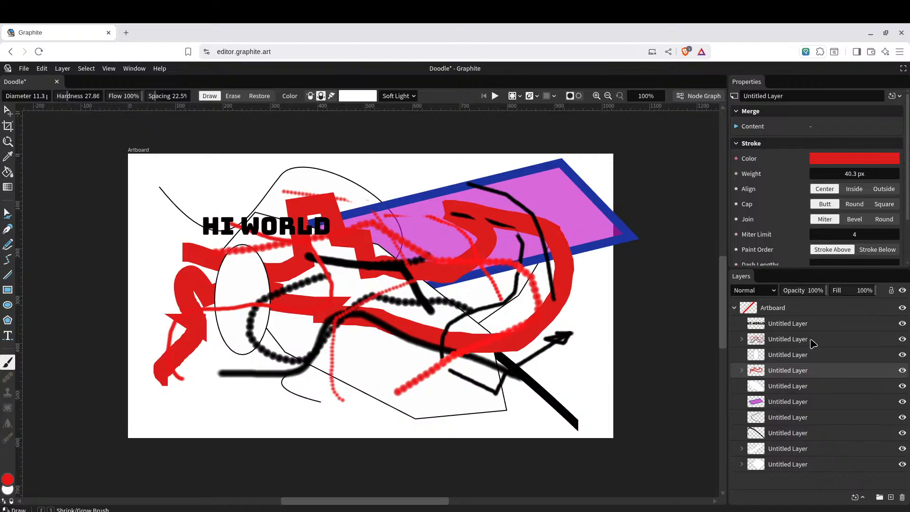
{"action": "left_click", "coordinate": [774, 292]}
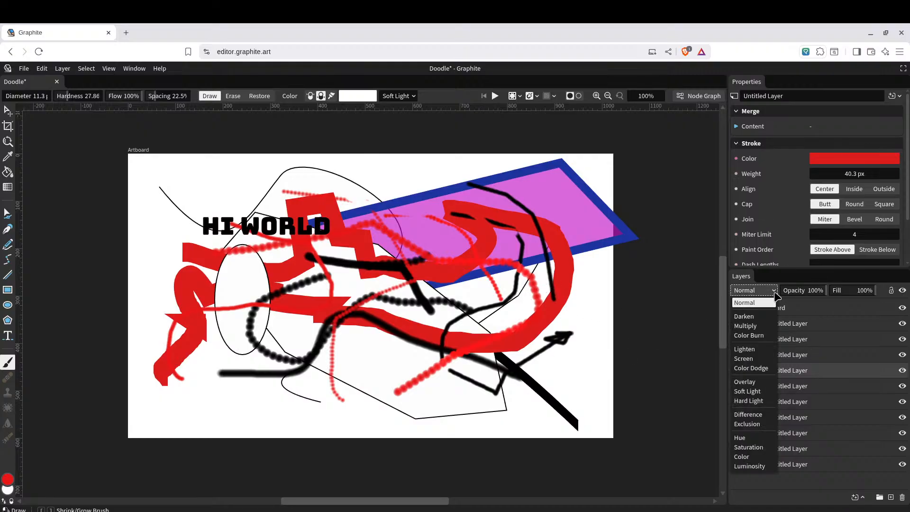
{"action": "left_click", "coordinate": [775, 293]}
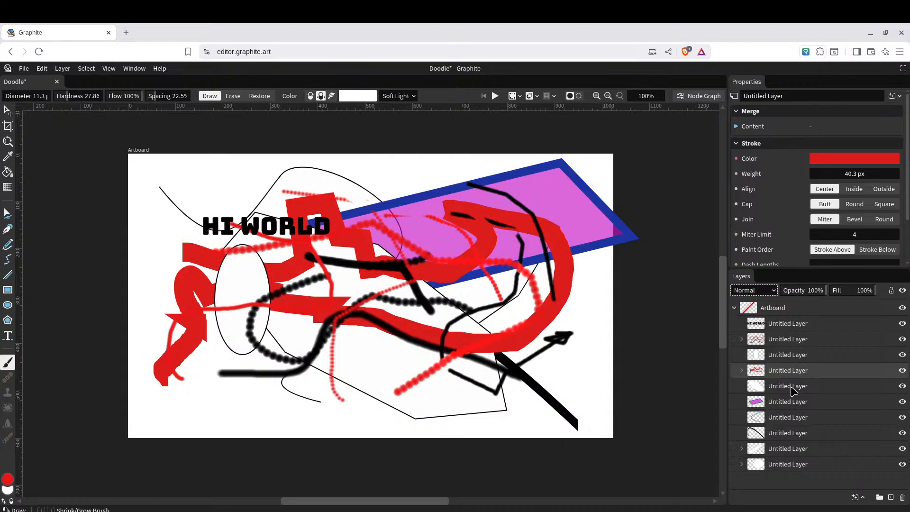
{"action": "left_click", "coordinate": [780, 356]}
{"action": "left_click_drag", "start_coordinate": [782, 355], "coordinate": [785, 321]}
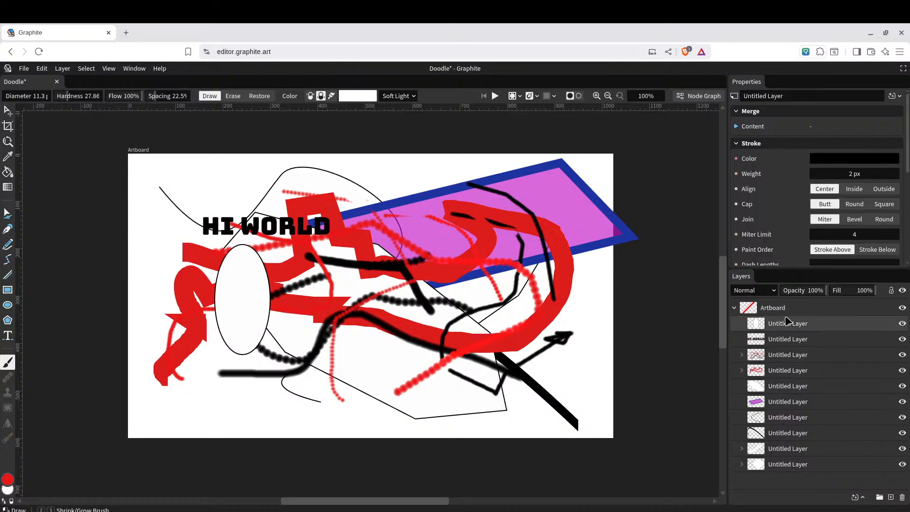
Set the ellipse layer's opacity to 55% and its blend mode to Overlay
{"action": "left_click", "coordinate": [803, 291]}
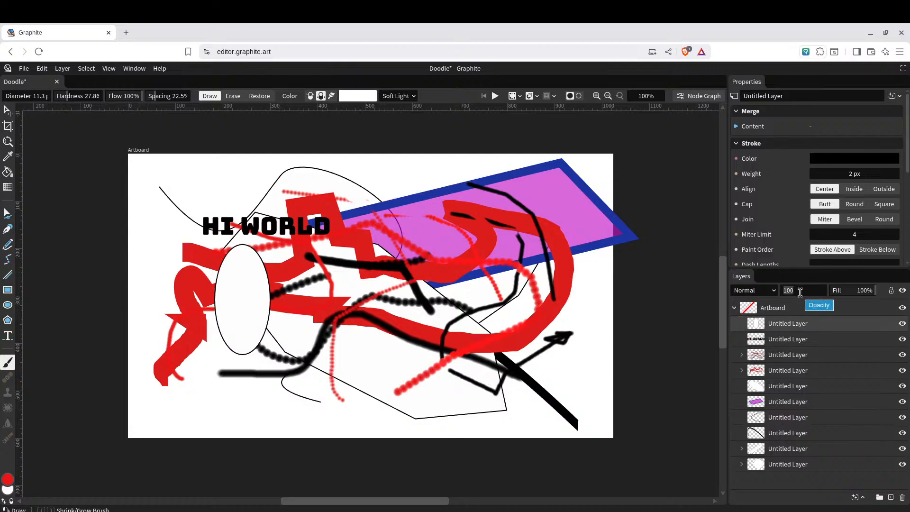
{"action": "type", "text": "55"}
{"action": "key", "text": "Return"}
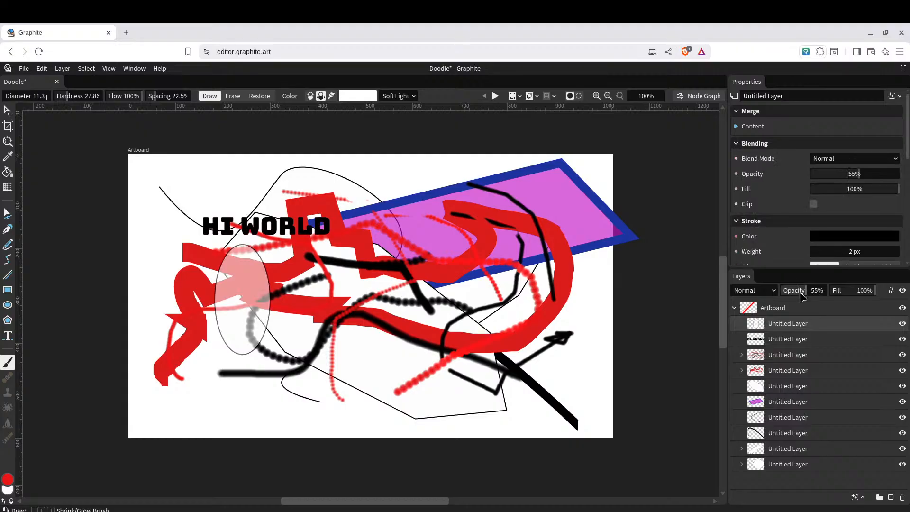
{"action": "left_click", "coordinate": [771, 294]}
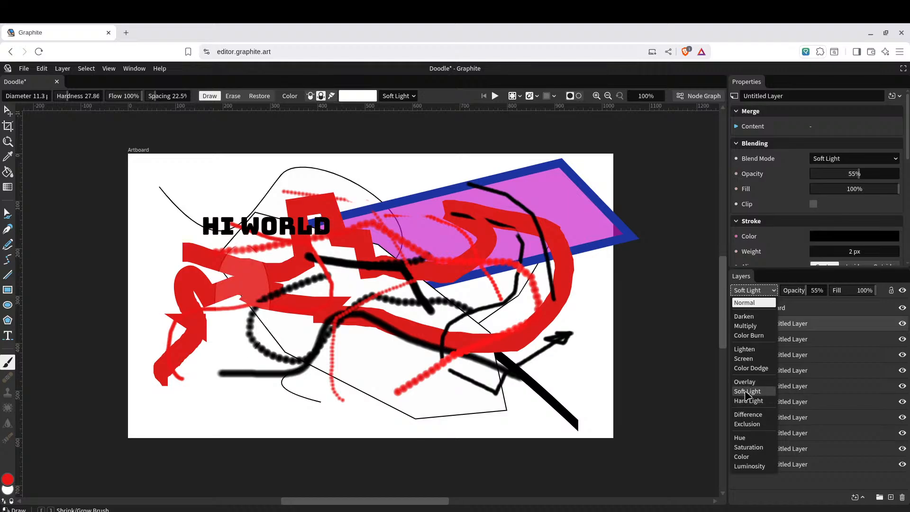
{"action": "left_click", "coordinate": [744, 382]}
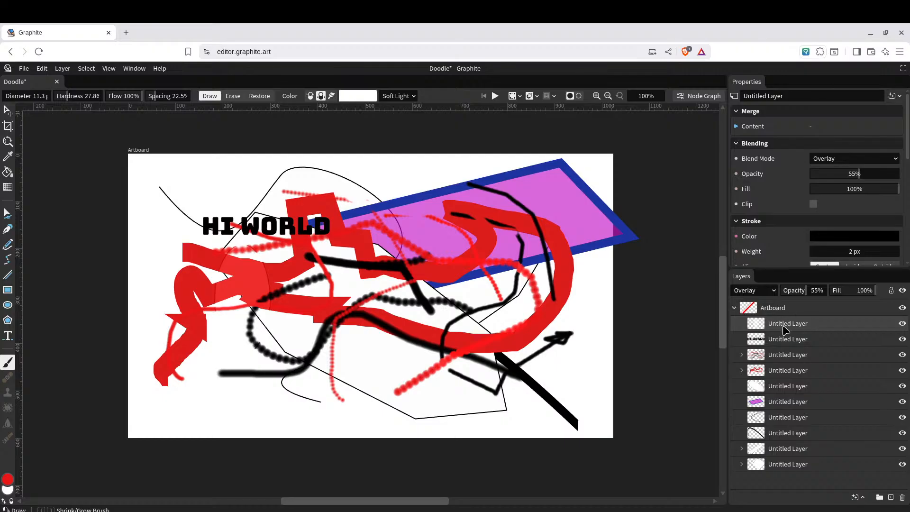
Delete all layers inside the artboard and draw a new rectangle about 277 by 217 px in its upper-left part
{"action": "left_click", "coordinate": [787, 467], "text": "shift"}
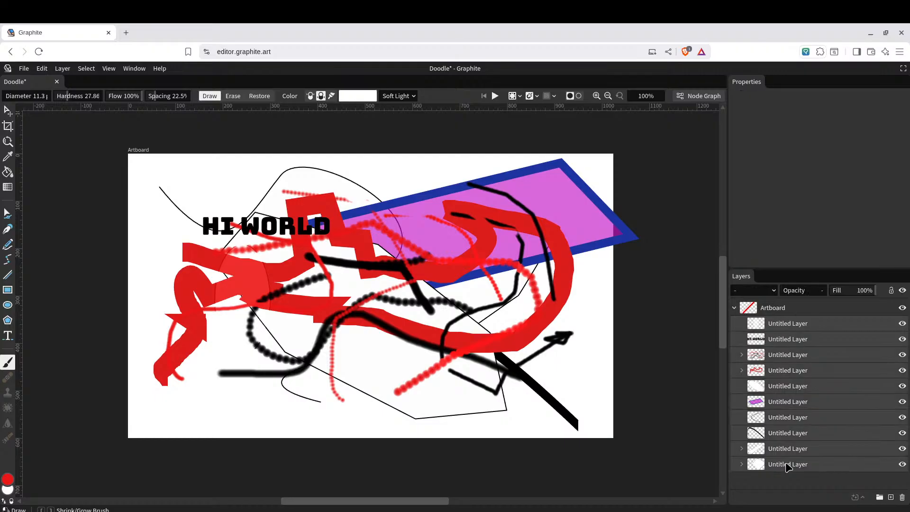
{"action": "key", "text": "Delete"}
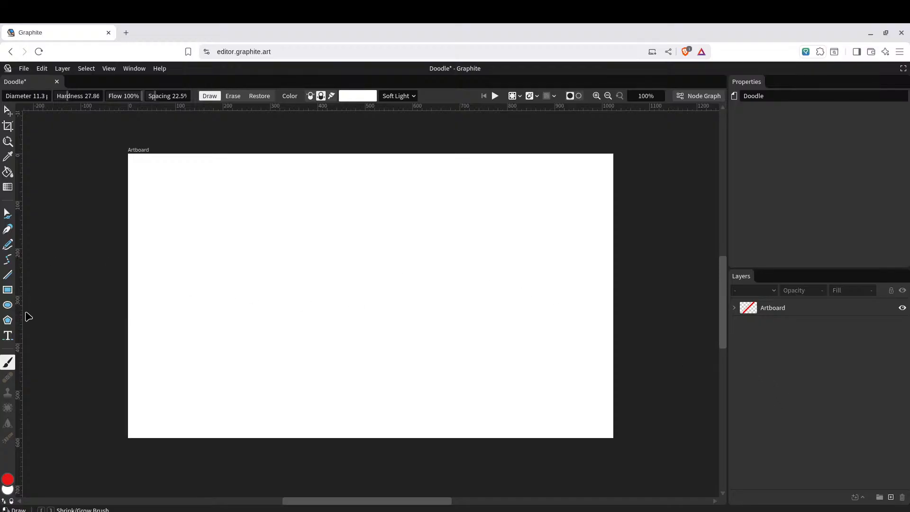
{"action": "left_click", "coordinate": [8, 289]}
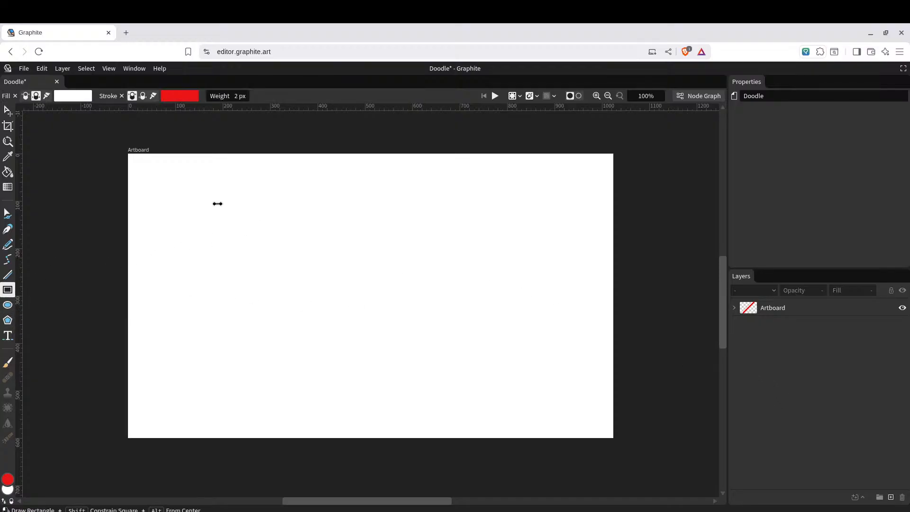
{"action": "key", "text": "ctrl+s"}
{"action": "left_click_drag", "start_coordinate": [211, 210], "coordinate": [343, 312]}
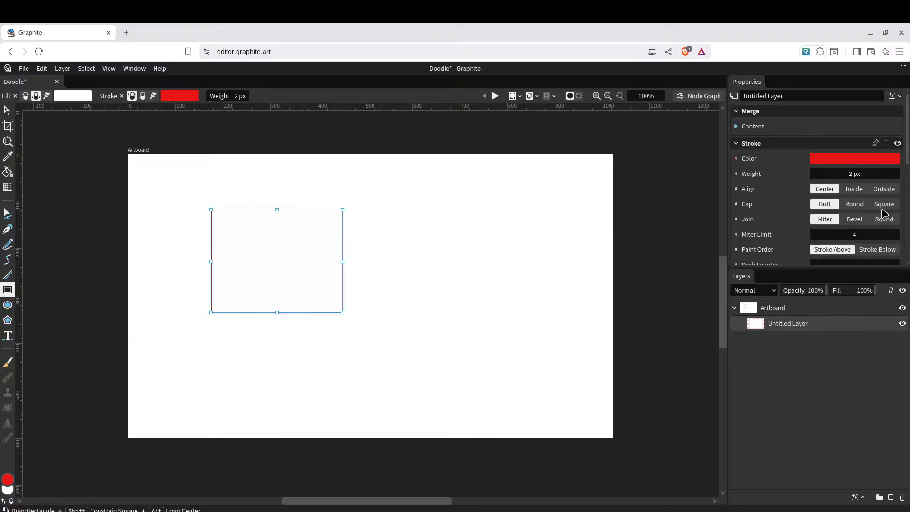
Set the rectangle's solid fill colour to dark blue #22229e
{"action": "scroll", "coordinate": [828, 187], "scroll_direction": "down", "scroll_amount": 5}
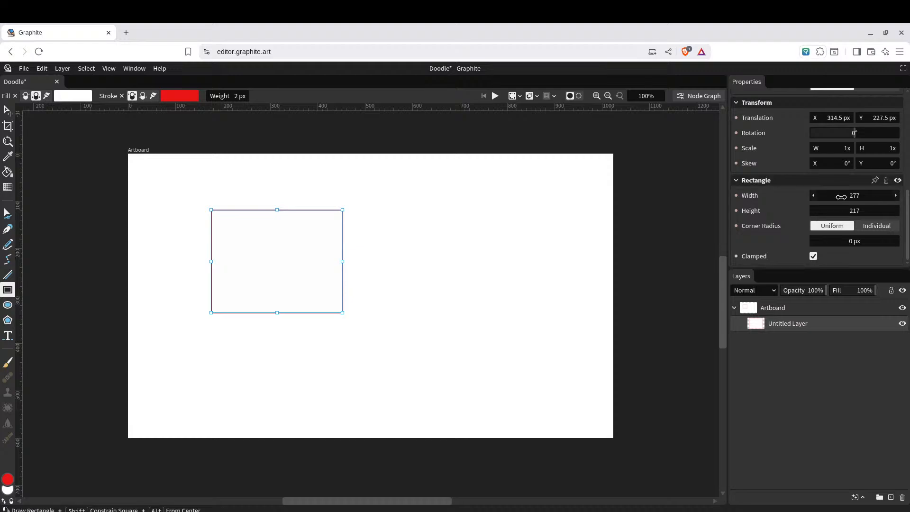
{"action": "scroll", "coordinate": [838, 215], "scroll_direction": "up", "scroll_amount": 3}
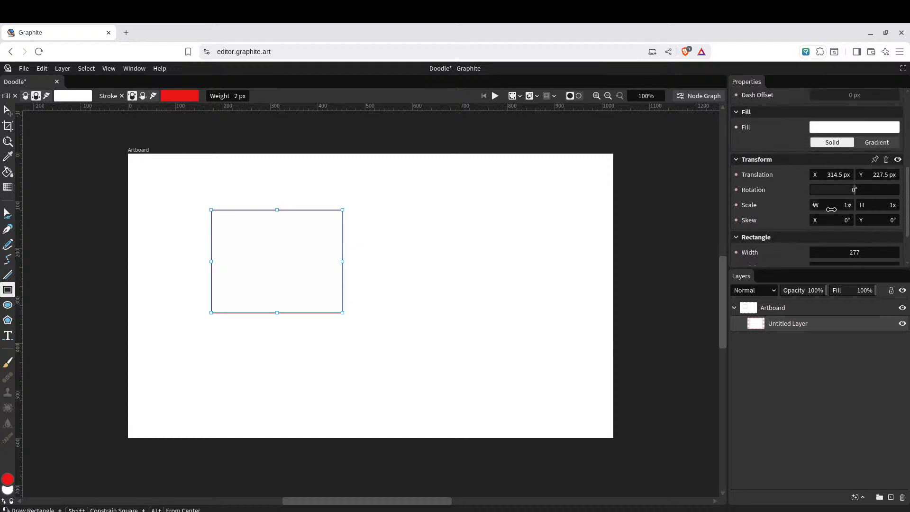
{"action": "left_click", "coordinate": [839, 187]}
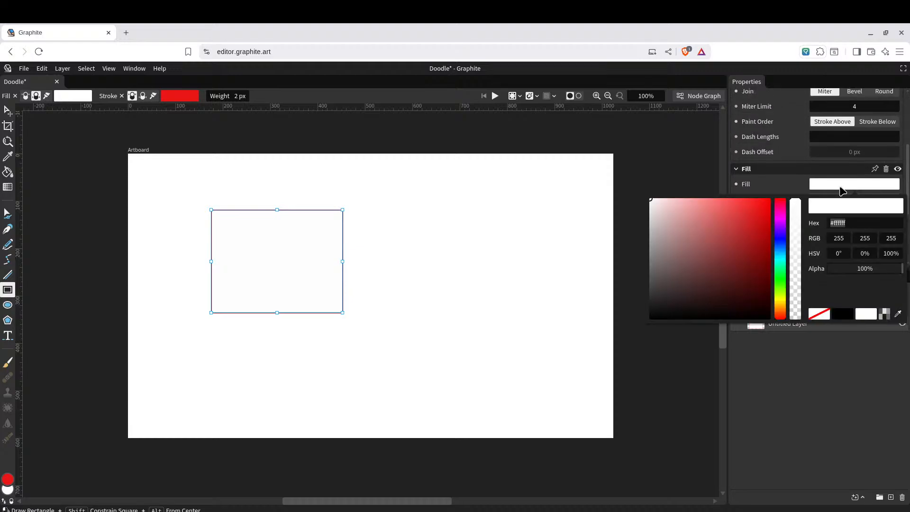
{"action": "left_click", "coordinate": [780, 238]}
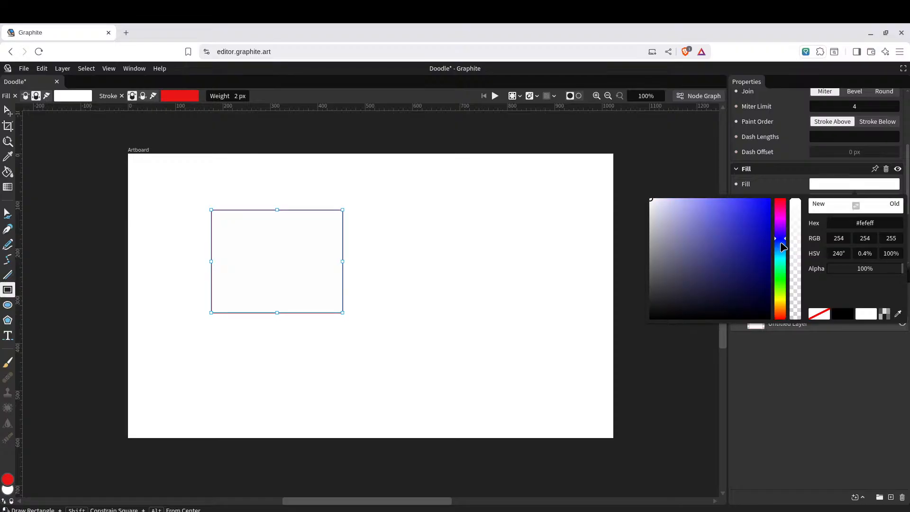
{"action": "left_click", "coordinate": [745, 245]}
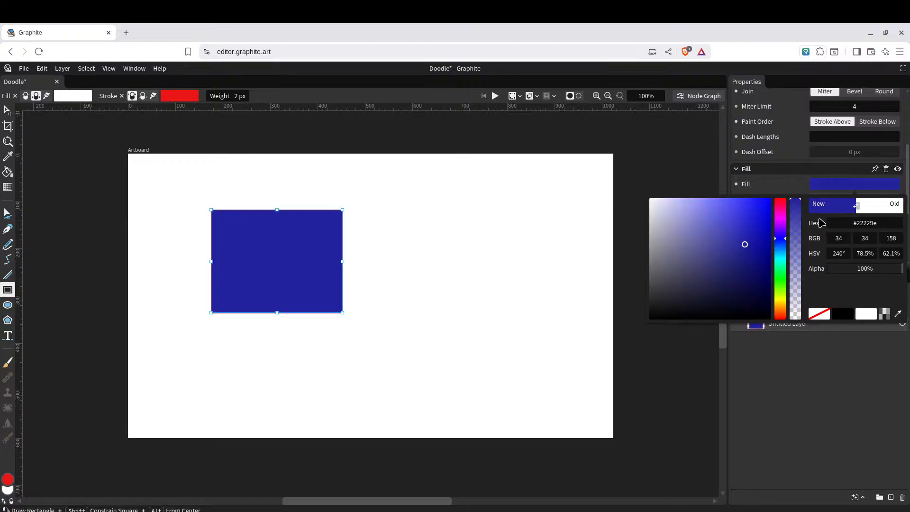
{"action": "left_click", "coordinate": [787, 187]}
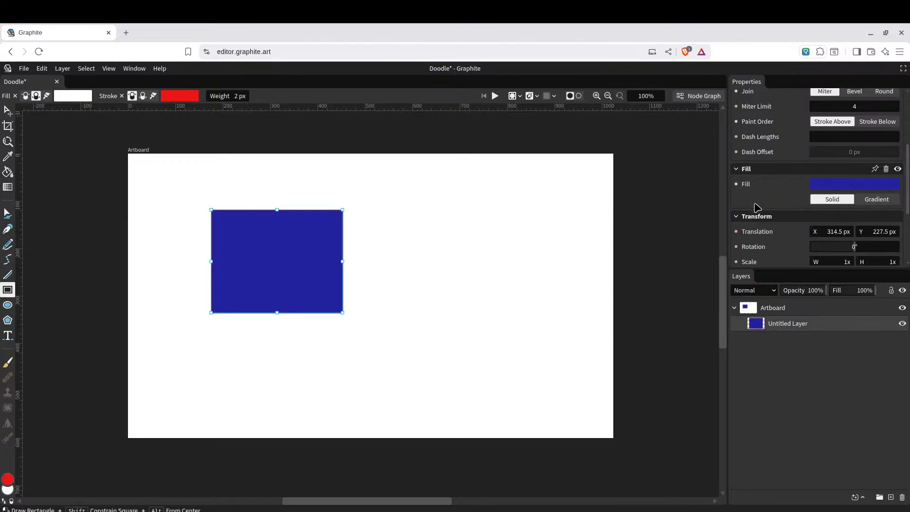
Switch the rectangle's fill to Gradient and undo a small second rectangle drawn inside it
{"action": "left_click", "coordinate": [876, 199]}
{"action": "mouse_move", "coordinate": [230, 228]}
{"action": "left_mouse_down"}
{"action": "mouse_move", "coordinate": [335, 284]}
{"action": "mouse_move", "coordinate": [304, 280]}
{"action": "left_mouse_up"}
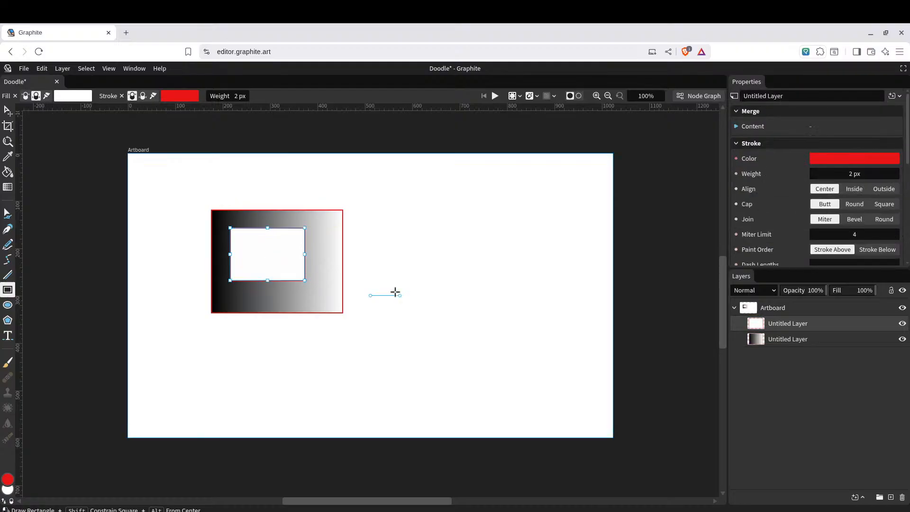
{"action": "key", "text": "ctrl+z"}
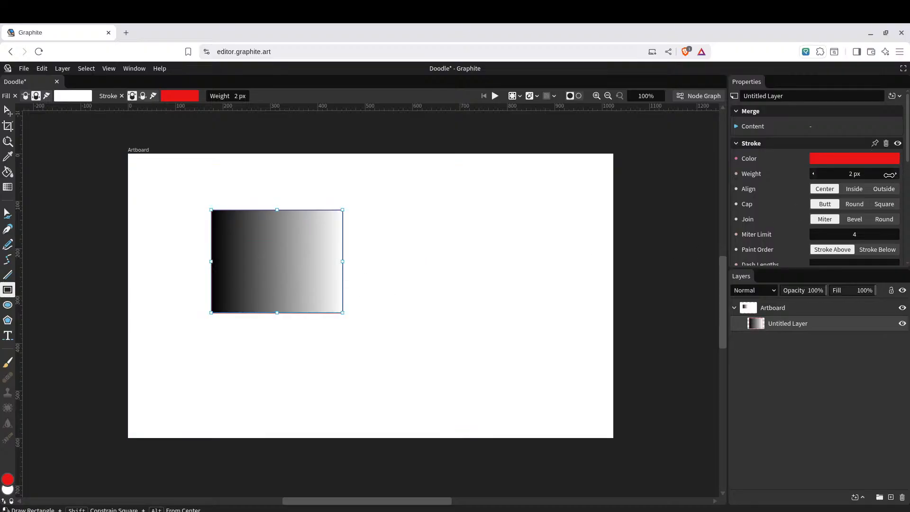
Set the rectangle's stroke colour to green #119937
{"action": "left_click", "coordinate": [840, 161]}
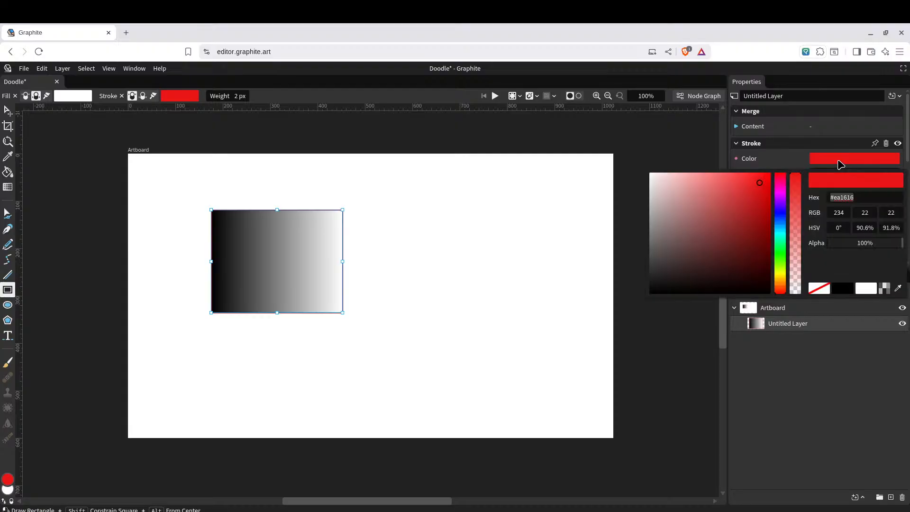
{"action": "left_click", "coordinate": [718, 286]}
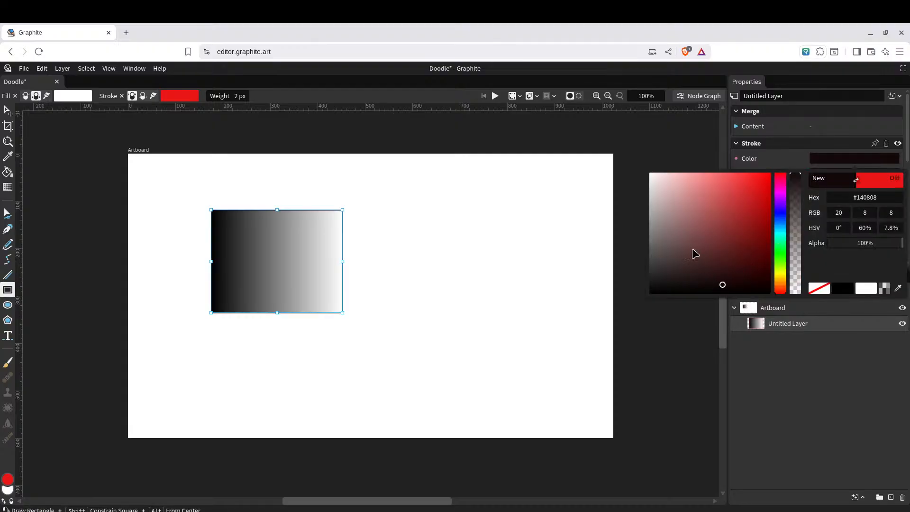
{"action": "mouse_move", "coordinate": [695, 255]}
{"action": "left_mouse_down"}
{"action": "mouse_move", "coordinate": [692, 233]}
{"action": "mouse_move", "coordinate": [741, 192]}
{"action": "mouse_move", "coordinate": [757, 223]}
{"action": "left_mouse_up"}
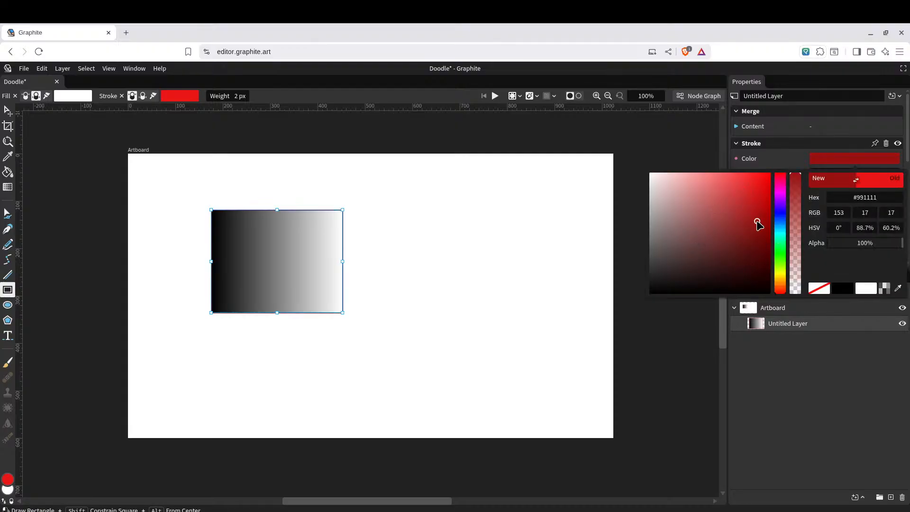
{"action": "left_click", "coordinate": [777, 248]}
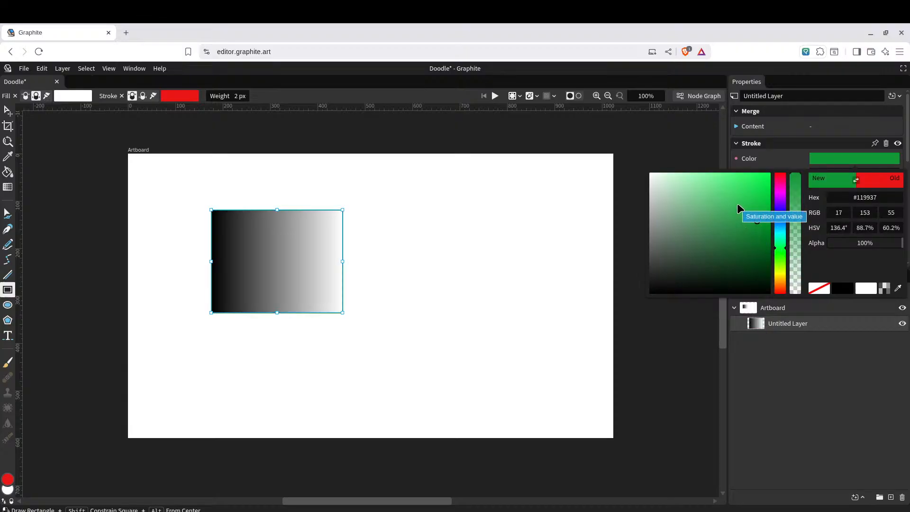
{"action": "left_click", "coordinate": [778, 157]}
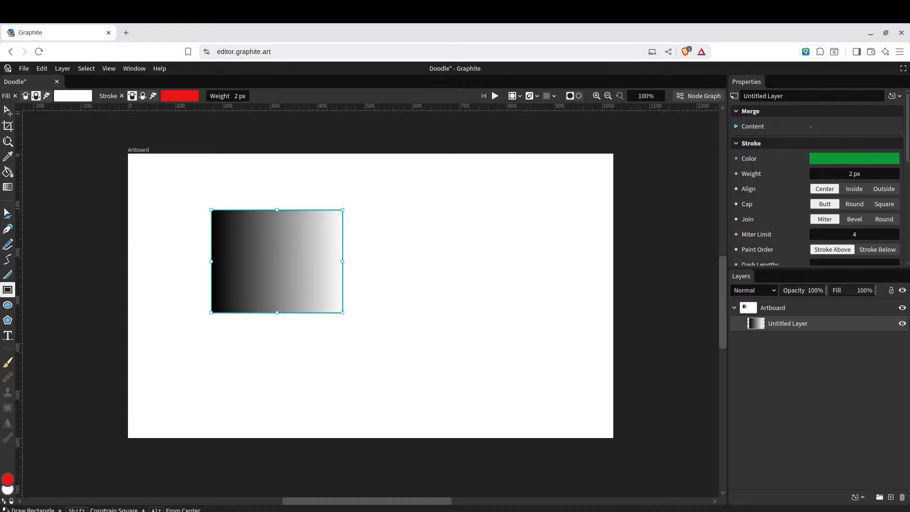
Run the rectangle's linear gradient diagonally from its upper-left corner to its lower-right corner with the Gradient tool
{"action": "left_click", "coordinate": [7, 187]}
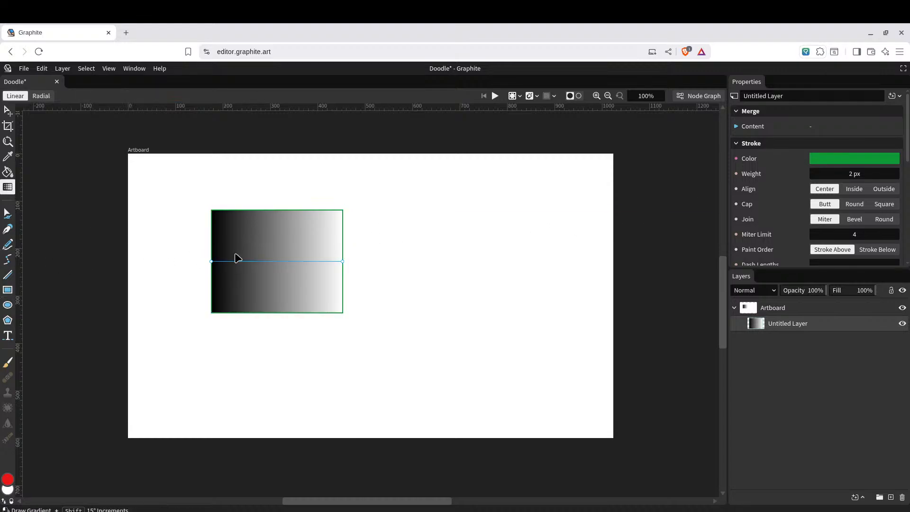
{"action": "left_click_drag", "start_coordinate": [212, 262], "coordinate": [225, 228]}
{"action": "left_click_drag", "start_coordinate": [342, 261], "coordinate": [338, 308]}
{"action": "left_click_drag", "start_coordinate": [225, 232], "coordinate": [214, 214]}
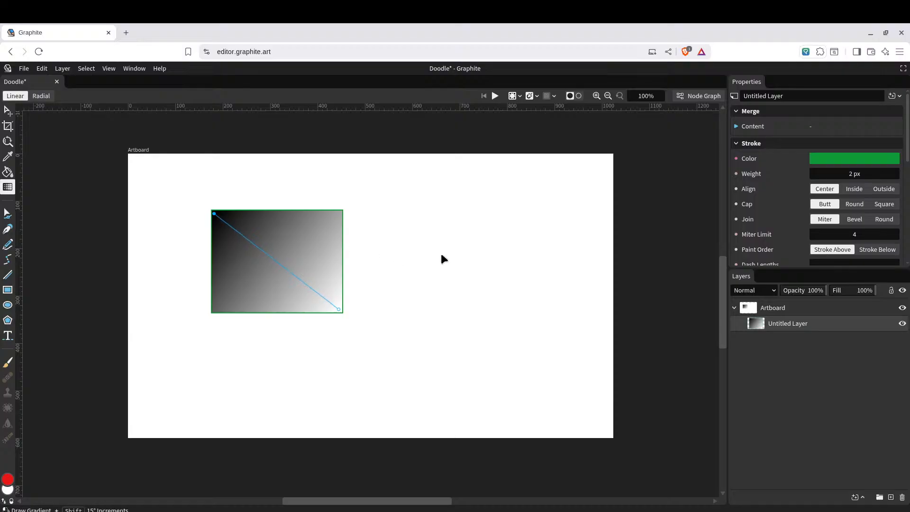
Remove the rectangle's stroke colour and set the first stop of its fill gradient to green #0e7d1c
{"action": "left_click", "coordinate": [836, 162]}
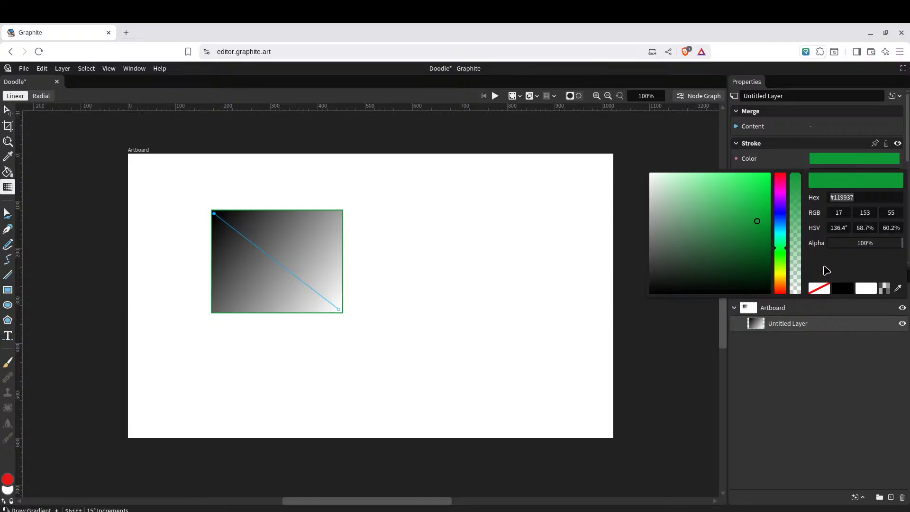
{"action": "left_click", "coordinate": [821, 289]}
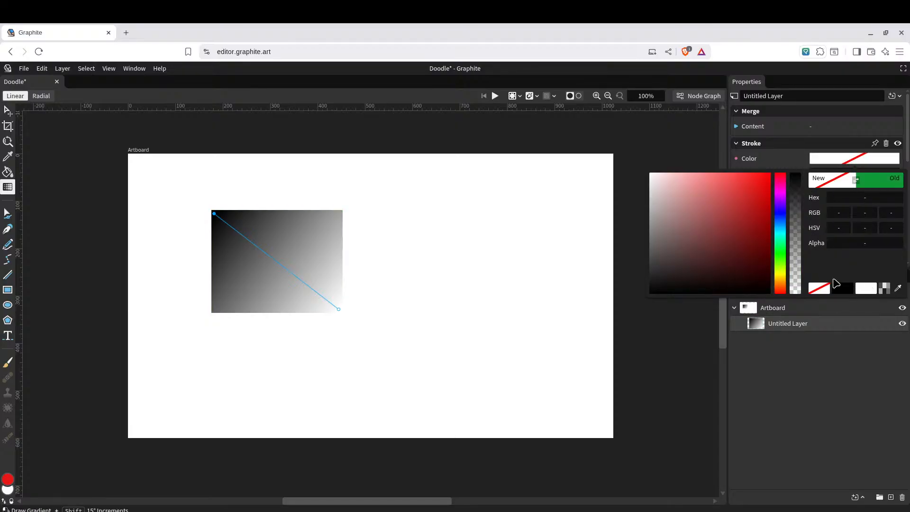
{"action": "scroll", "coordinate": [800, 180], "scroll_direction": "down", "scroll_amount": 5}
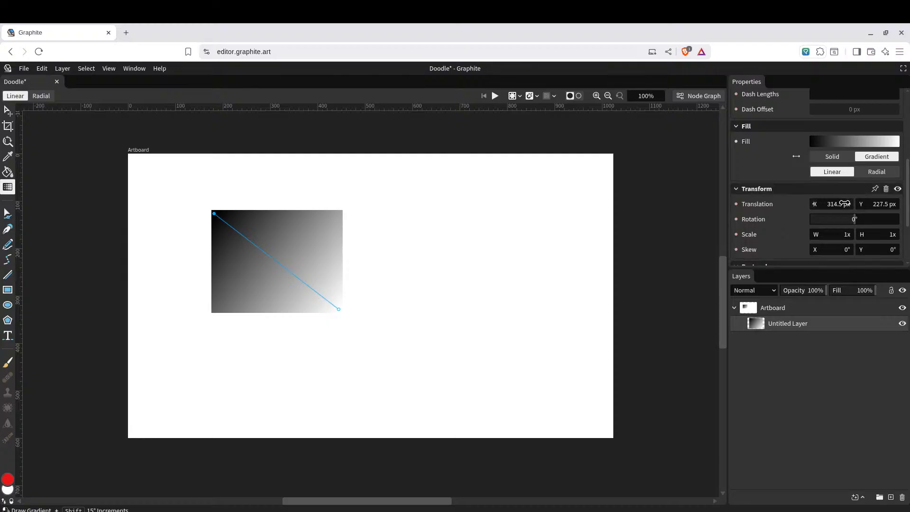
{"action": "left_click", "coordinate": [833, 150]}
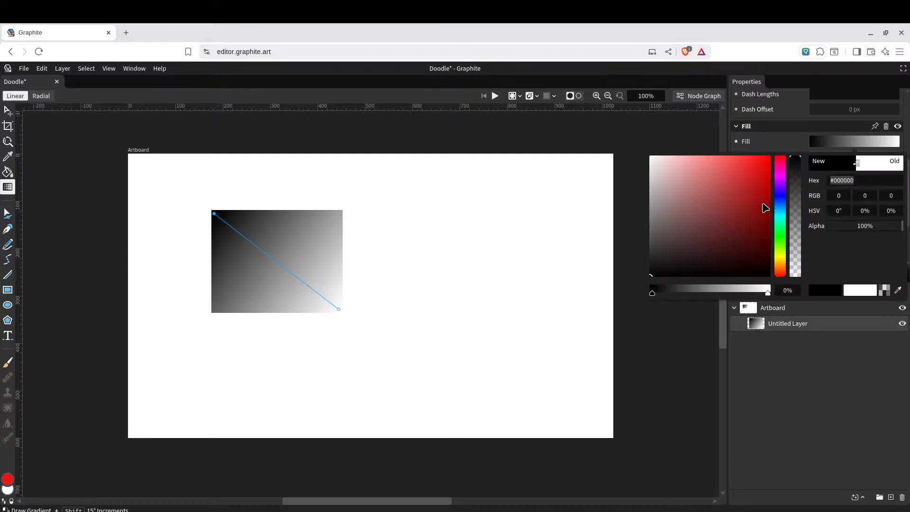
{"action": "left_click", "coordinate": [776, 236]}
{"action": "left_click", "coordinate": [777, 233]}
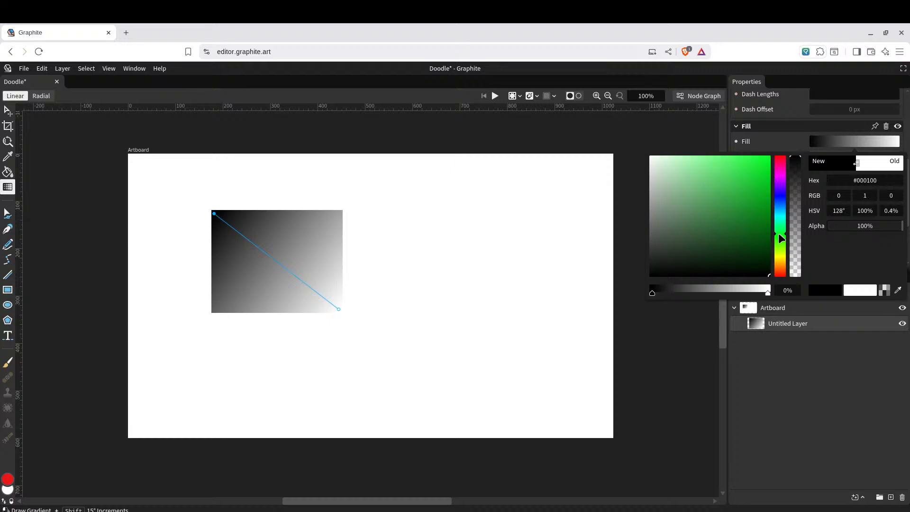
{"action": "left_click", "coordinate": [757, 218]}
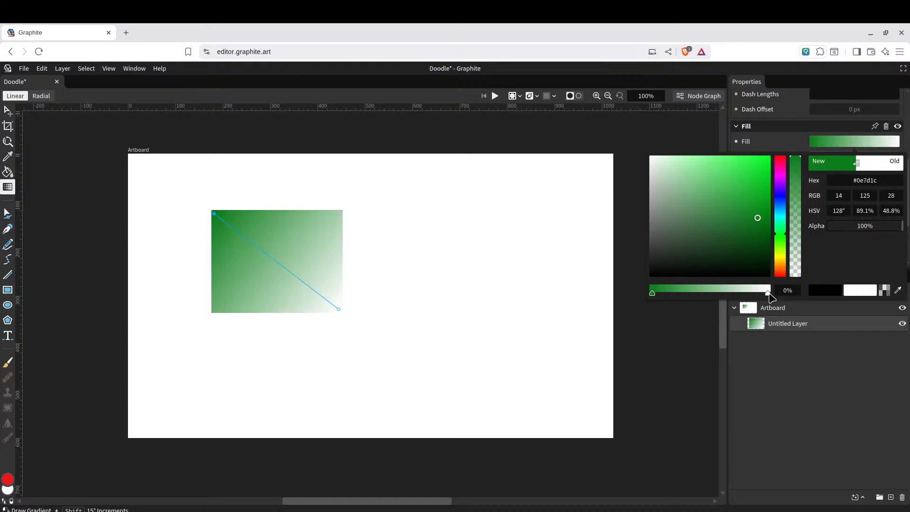
Add a blue #3b41c3 stop at 47% and a crimson stop at 69% to the rectangle's fill gradient
{"action": "left_click", "coordinate": [707, 293]}
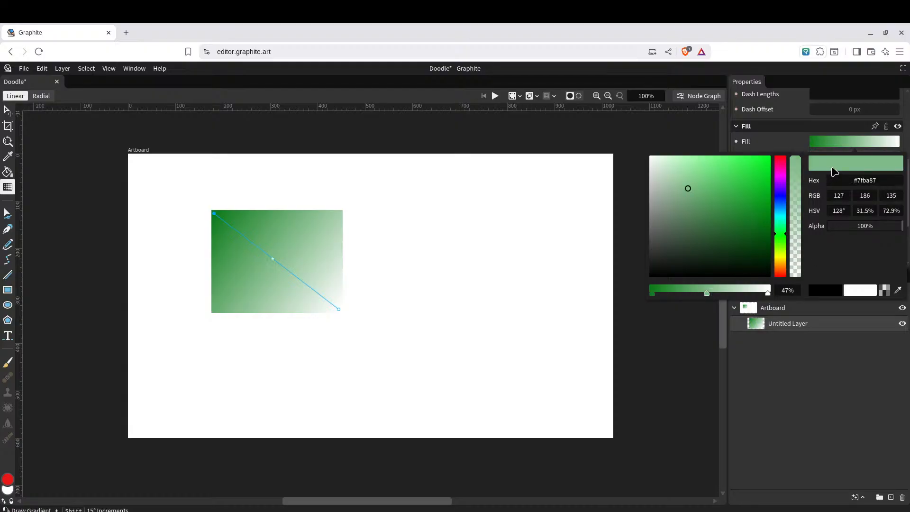
{"action": "left_click", "coordinate": [779, 196]}
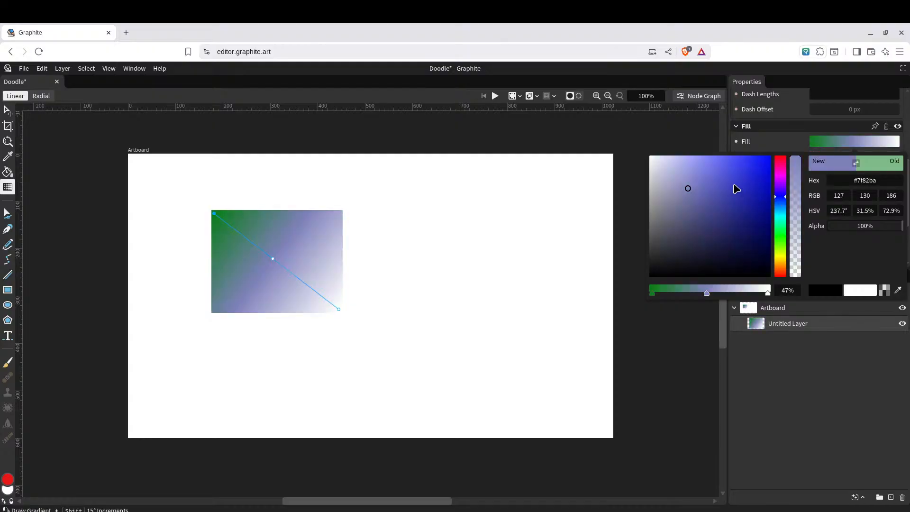
{"action": "left_click", "coordinate": [733, 185]}
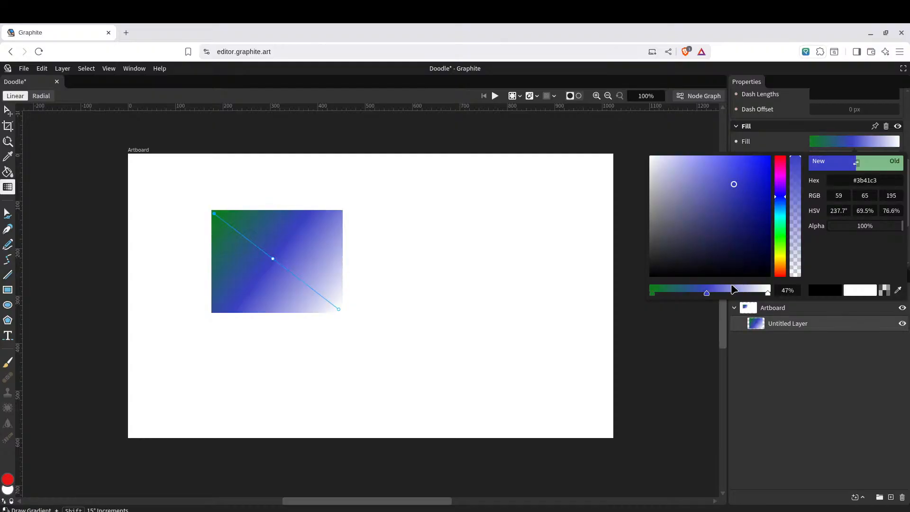
{"action": "left_click", "coordinate": [734, 291]}
{"action": "left_click", "coordinate": [780, 166]}
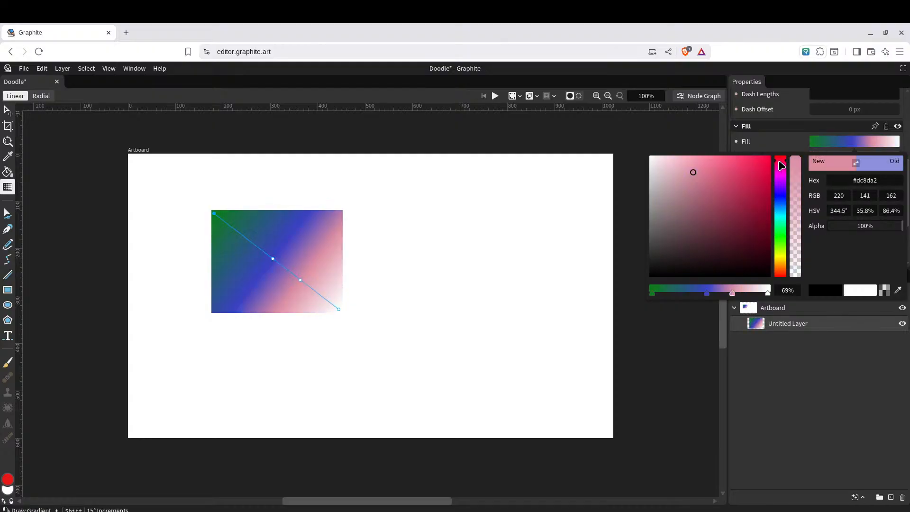
{"action": "left_click", "coordinate": [764, 170]}
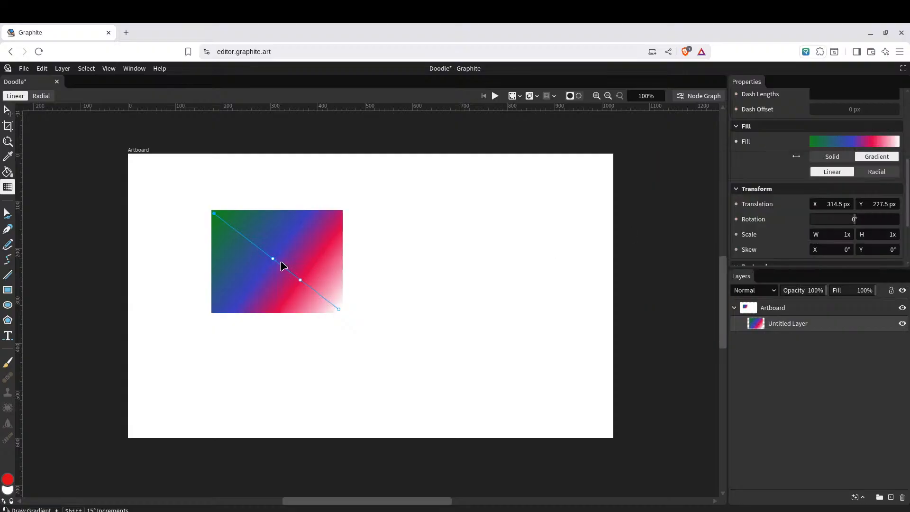
Shift the blue and crimson stops along the gradient line and pull its green start point slightly inward from the corner
{"action": "mouse_move", "coordinate": [272, 259]}
{"action": "left_mouse_down"}
{"action": "mouse_move", "coordinate": [235, 231]}
{"action": "mouse_move", "coordinate": [250, 272]}
{"action": "mouse_move", "coordinate": [319, 266]}
{"action": "mouse_move", "coordinate": [294, 260]}
{"action": "mouse_move", "coordinate": [334, 291]}
{"action": "mouse_move", "coordinate": [305, 283]}
{"action": "left_mouse_up"}
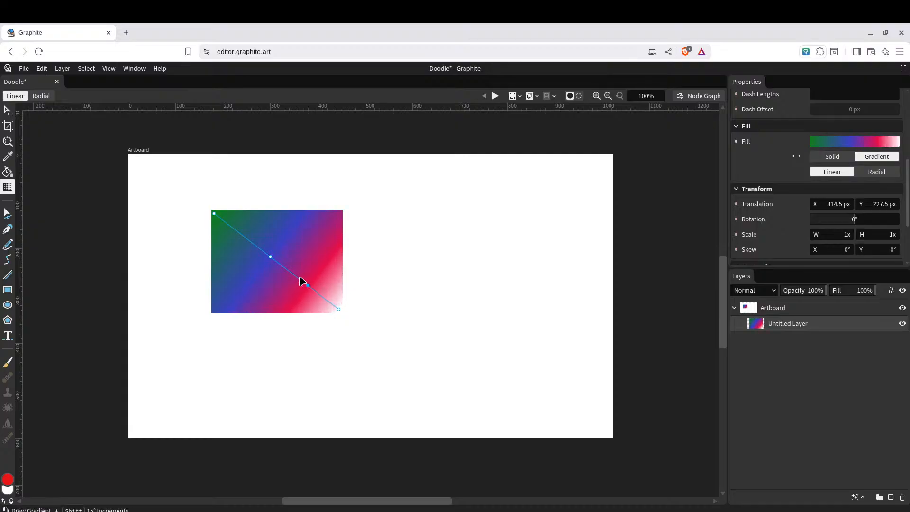
{"action": "mouse_move", "coordinate": [270, 256]}
{"action": "left_mouse_down"}
{"action": "mouse_move", "coordinate": [241, 236]}
{"action": "mouse_move", "coordinate": [252, 248]}
{"action": "left_mouse_up"}
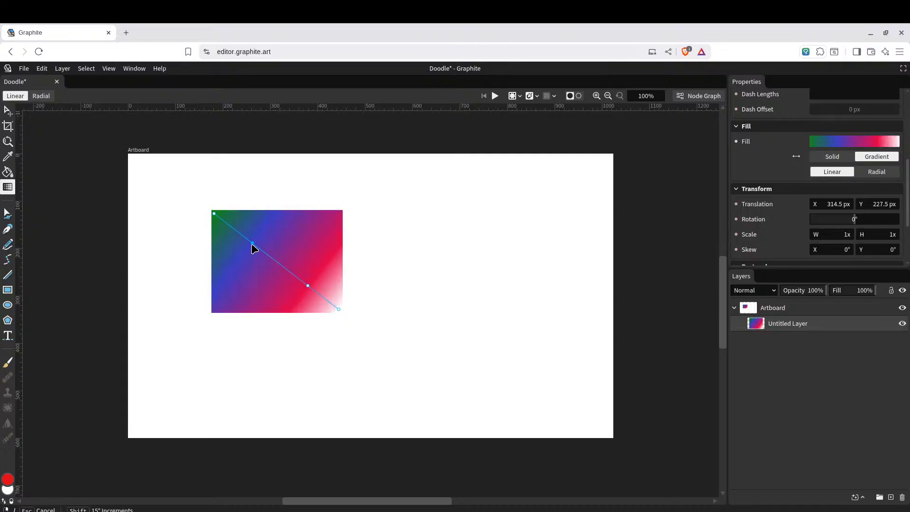
{"action": "left_click_drag", "start_coordinate": [308, 286], "coordinate": [323, 297]}
{"action": "mouse_move", "coordinate": [255, 247]}
{"action": "left_mouse_down"}
{"action": "mouse_move", "coordinate": [282, 266]}
{"action": "mouse_move", "coordinate": [270, 256]}
{"action": "left_mouse_up"}
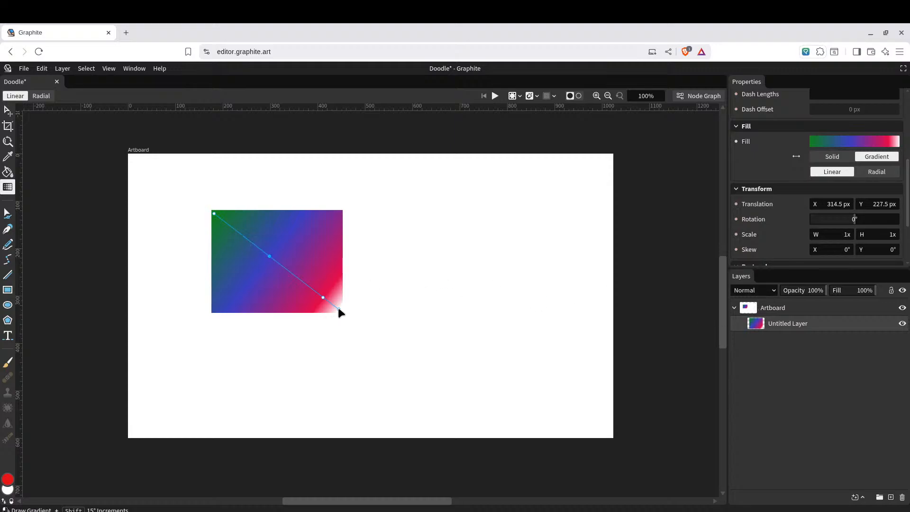
{"action": "left_click_drag", "start_coordinate": [323, 297], "coordinate": [304, 282]}
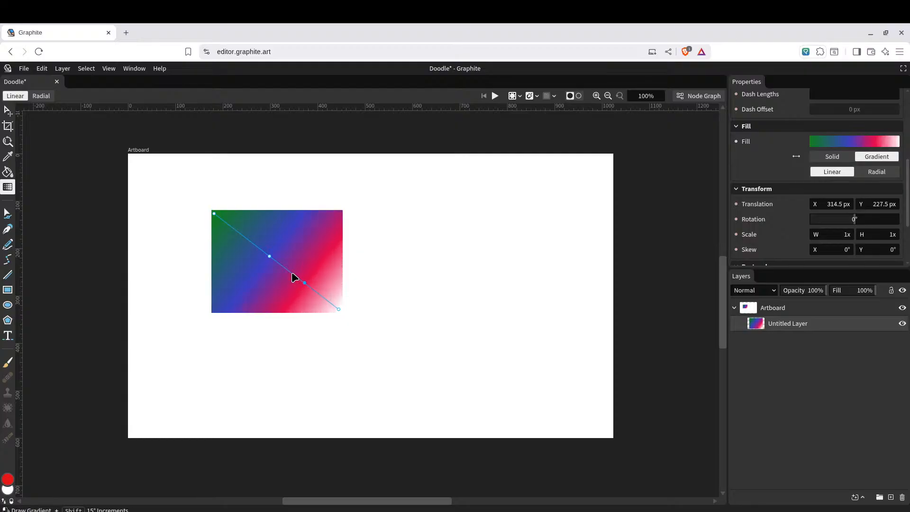
{"action": "left_click_drag", "start_coordinate": [269, 256], "coordinate": [261, 250]}
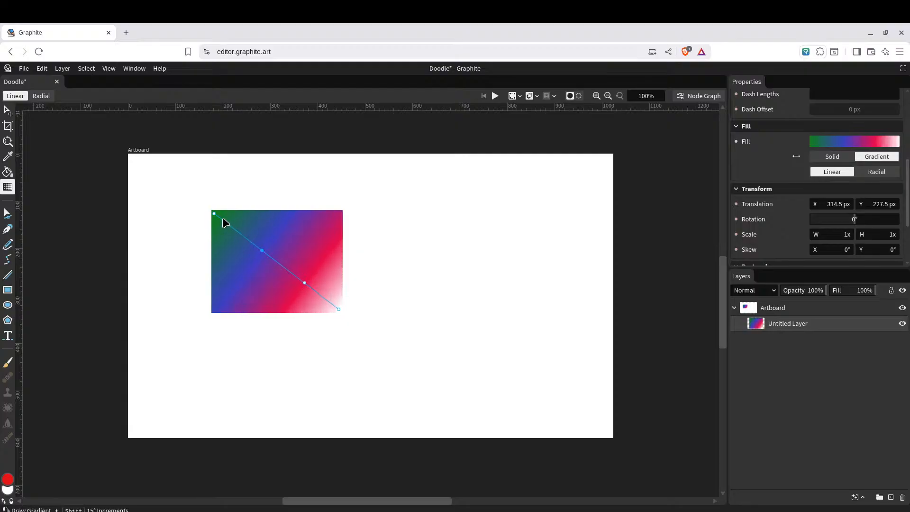
{"action": "left_click_drag", "start_coordinate": [214, 218], "coordinate": [225, 221]}
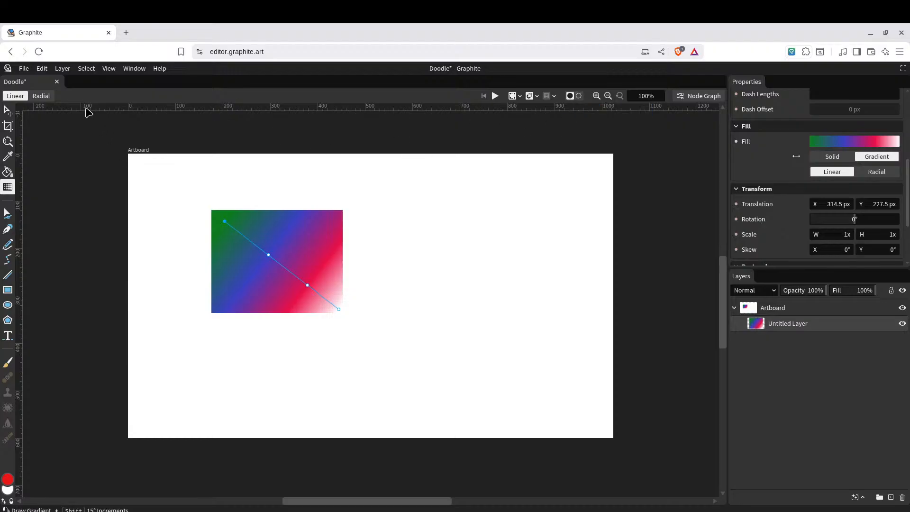
Switch the rectangle's gradient to Radial and move the blue and crimson stops closer to the green centre
{"action": "left_click", "coordinate": [41, 96]}
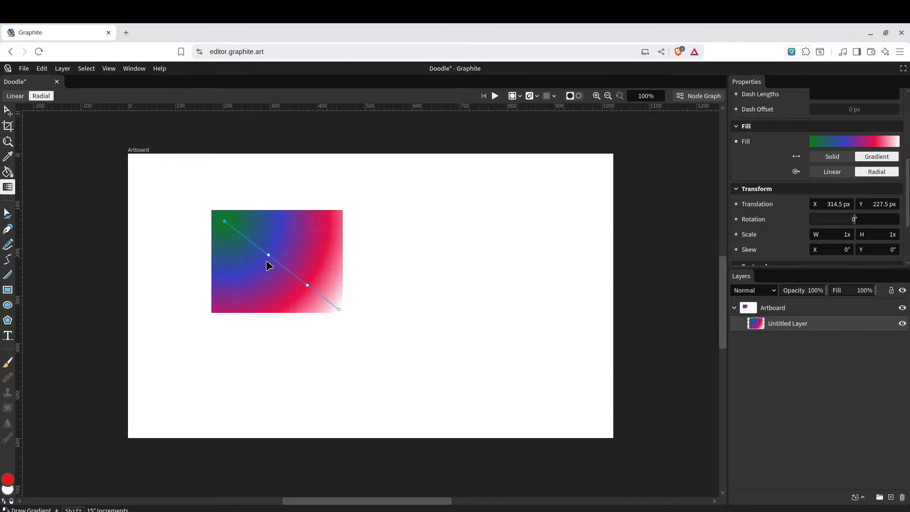
{"action": "left_click_drag", "start_coordinate": [269, 256], "coordinate": [259, 249]}
{"action": "left_click_drag", "start_coordinate": [308, 285], "coordinate": [297, 278]}
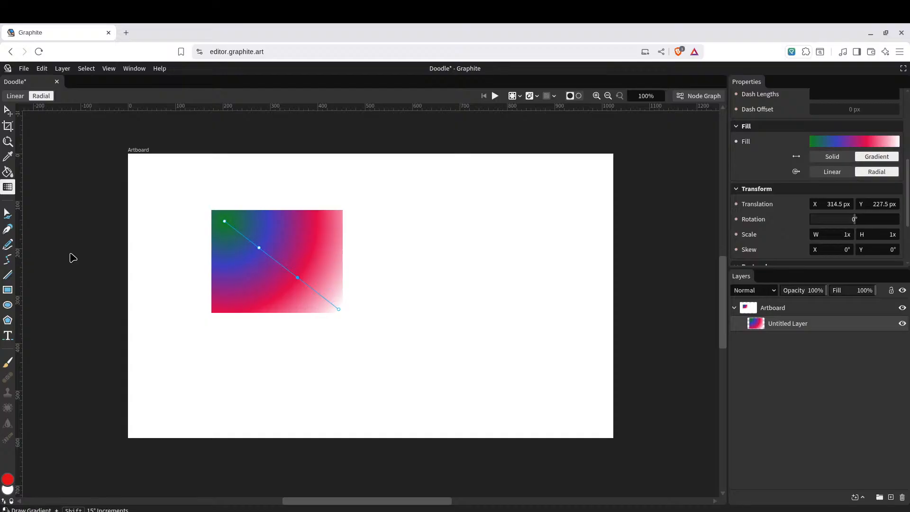
Sample the gradient's crimson as the primary colour and draw a circle about 210 px wide overlapping the rectangle's lower-right corner
{"action": "left_click", "coordinate": [9, 158]}
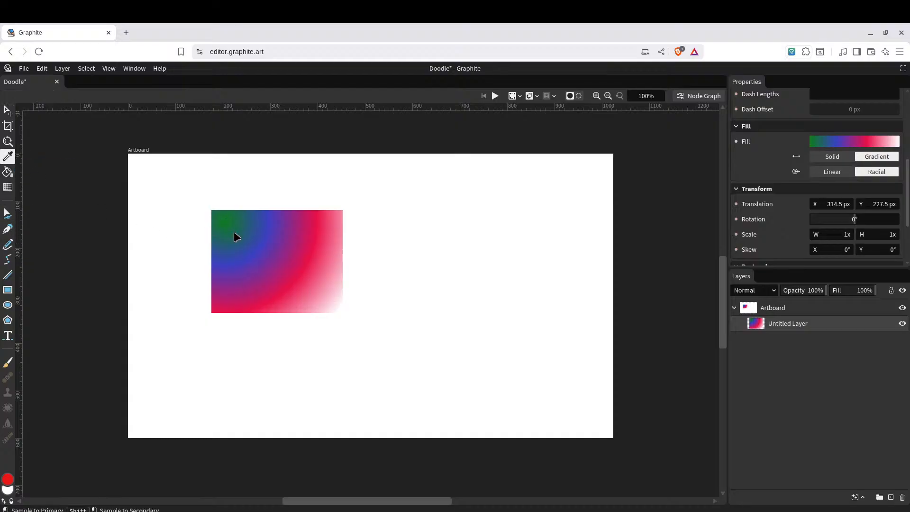
{"action": "left_click", "coordinate": [219, 219]}
{"action": "left_click", "coordinate": [286, 246]}
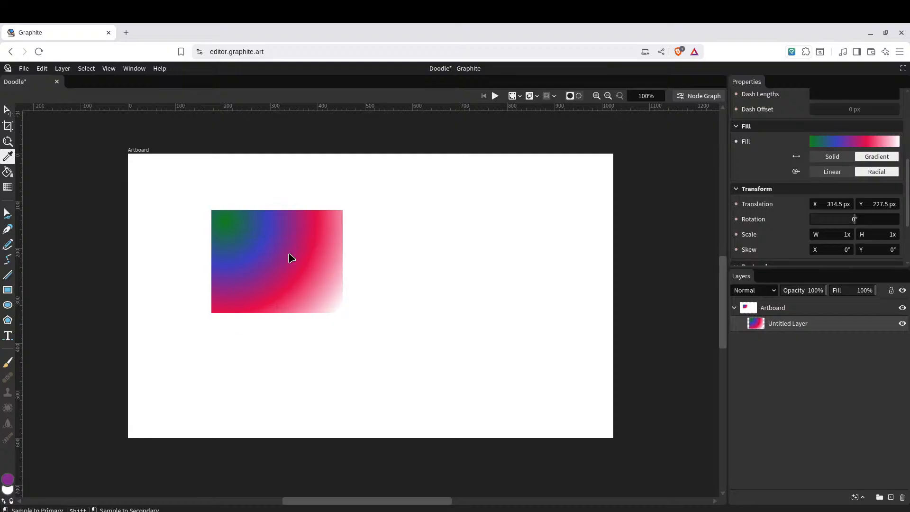
{"action": "left_click", "coordinate": [298, 283]}
{"action": "left_click", "coordinate": [8, 305]}
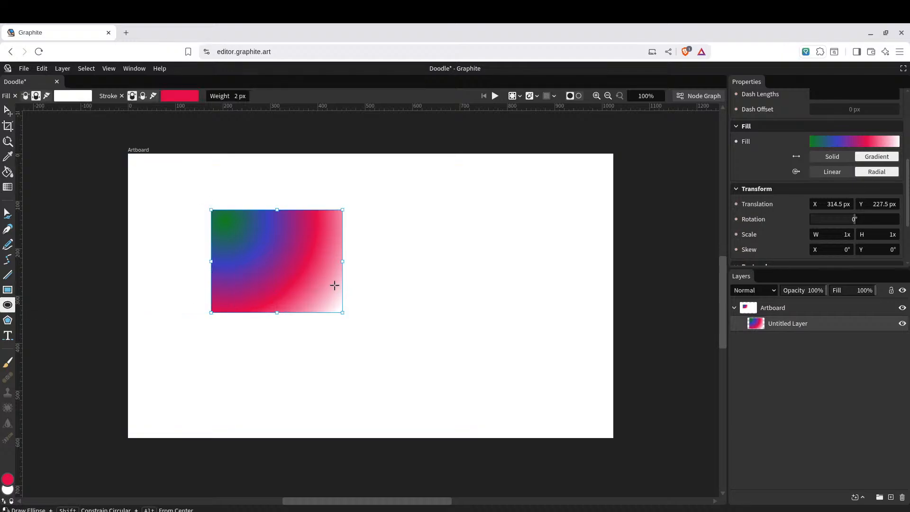
{"action": "mouse_move", "coordinate": [307, 272]}
{"action": "left_mouse_down"}
{"action": "mouse_move", "coordinate": [396, 339]}
{"action": "mouse_move", "coordinate": [406, 372]}
{"action": "left_mouse_up"}
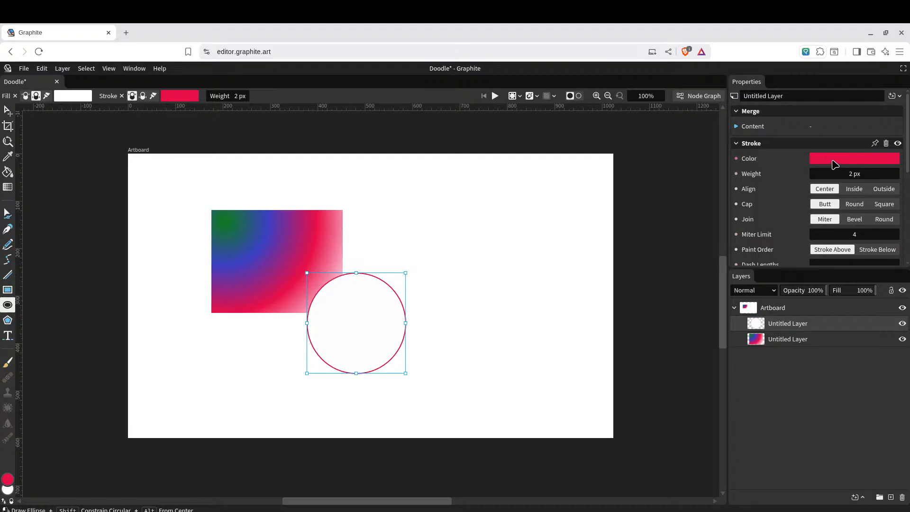
Remove the stroke colour from the circle
{"action": "scroll", "coordinate": [758, 185], "scroll_direction": "down", "scroll_amount": 3}
{"action": "left_click", "coordinate": [826, 162]}
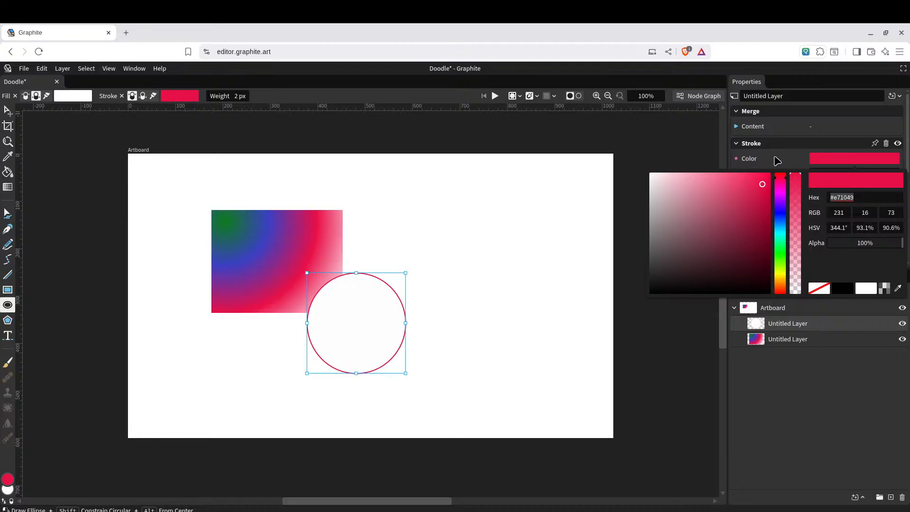
{"action": "left_click", "coordinate": [819, 289]}
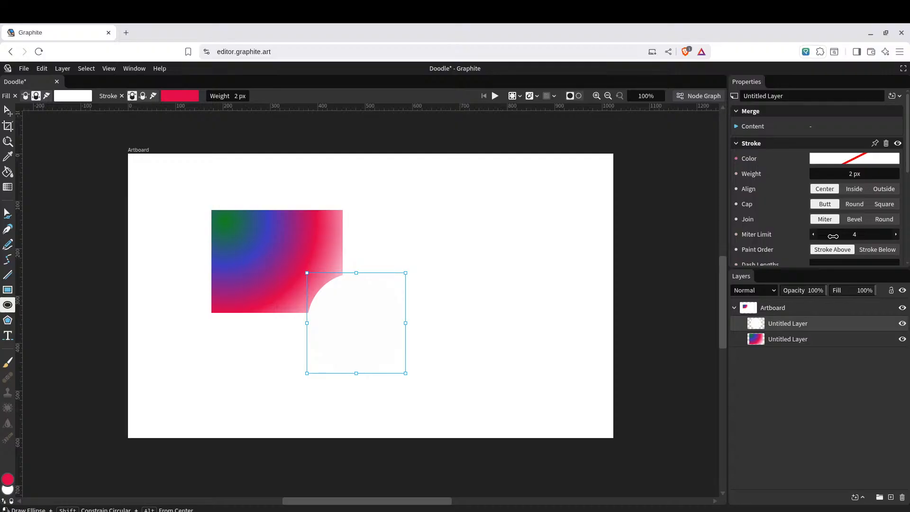
Fill the circle with solid colour #e71049 and lower the fill's alpha so it is semi-transparent
{"action": "scroll", "coordinate": [832, 235], "scroll_direction": "down", "scroll_amount": 3}
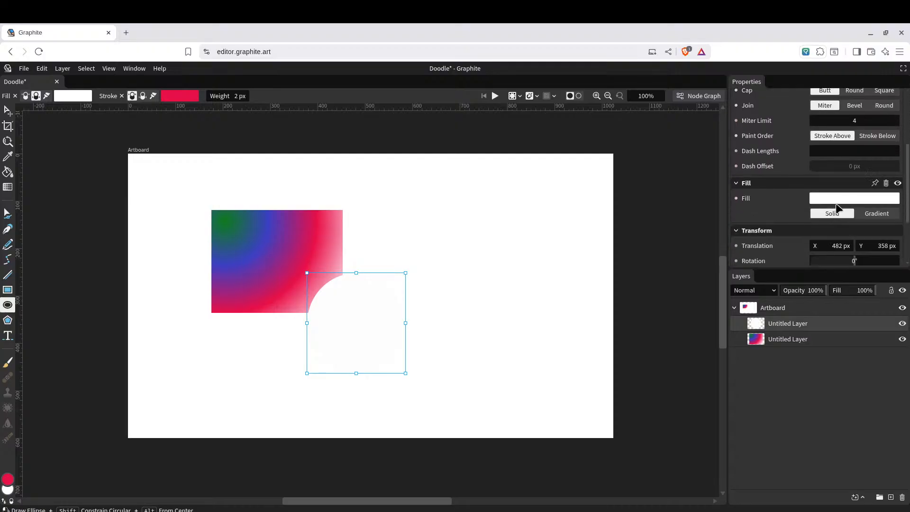
{"action": "left_click", "coordinate": [835, 203]}
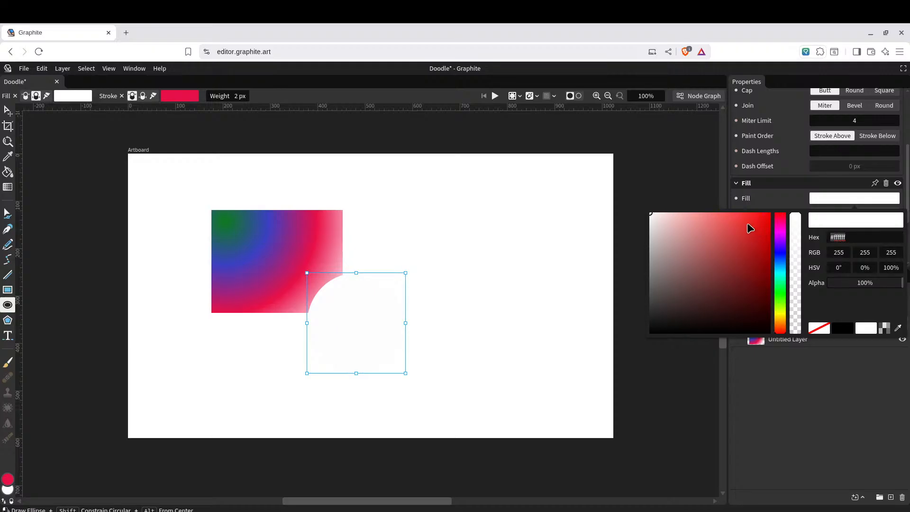
{"action": "type", "text": "#e71049"}
{"action": "left_click", "coordinate": [803, 211]}
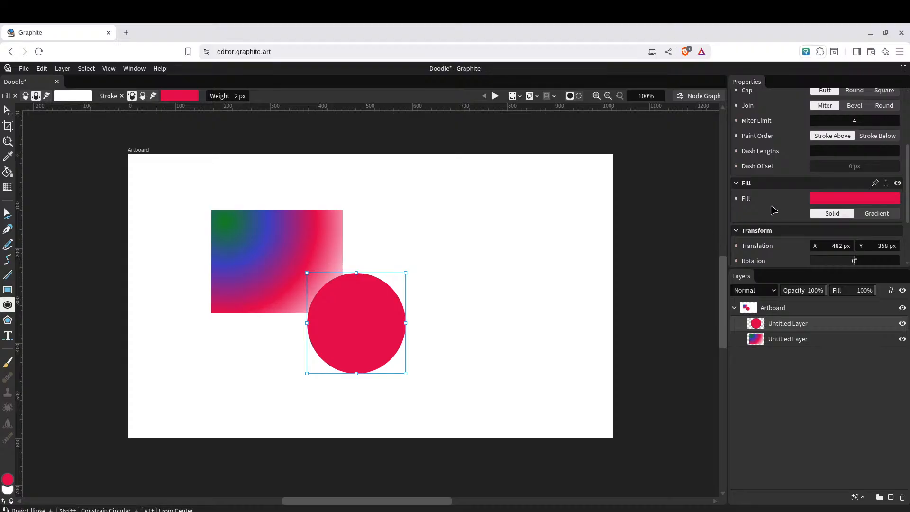
{"action": "left_click", "coordinate": [833, 198]}
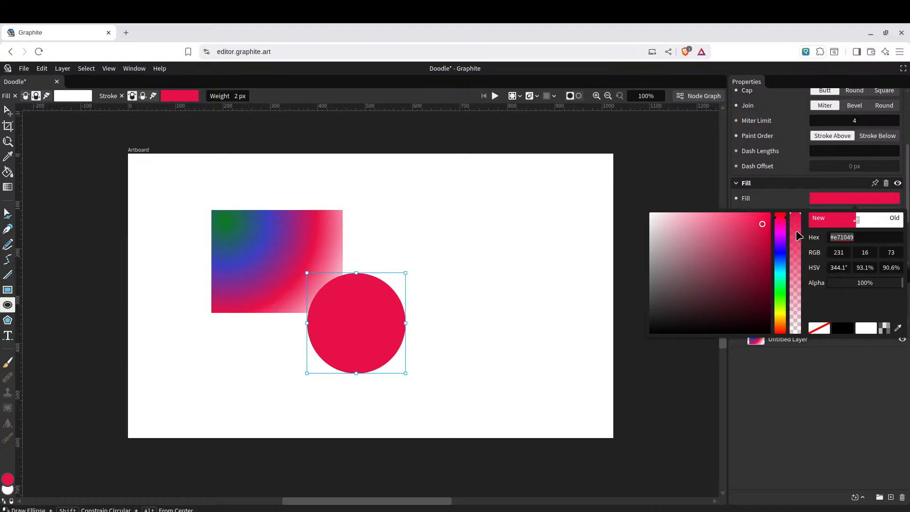
{"action": "left_click_drag", "start_coordinate": [795, 232], "coordinate": [804, 277]}
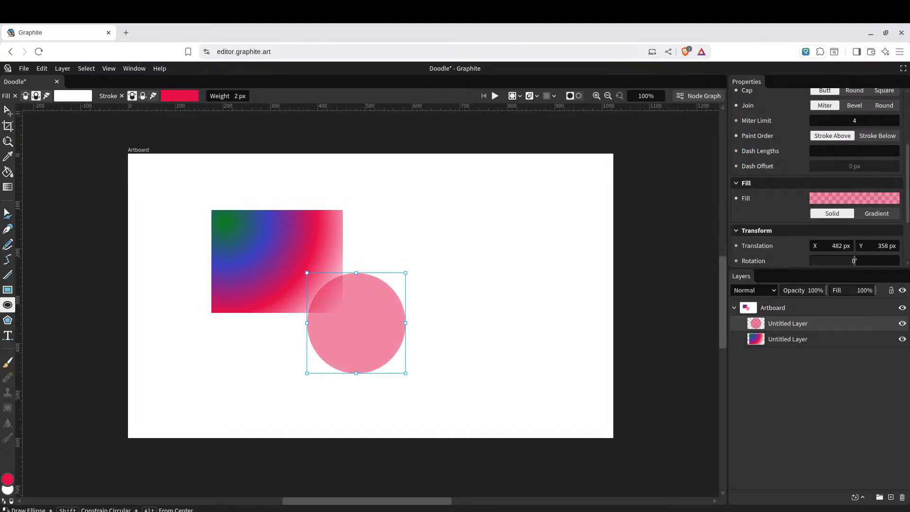
Move the circle over the gradient rectangle's left edge and combine both shapes with the Subtract Front boolean operation
{"action": "left_click", "coordinate": [8, 109]}
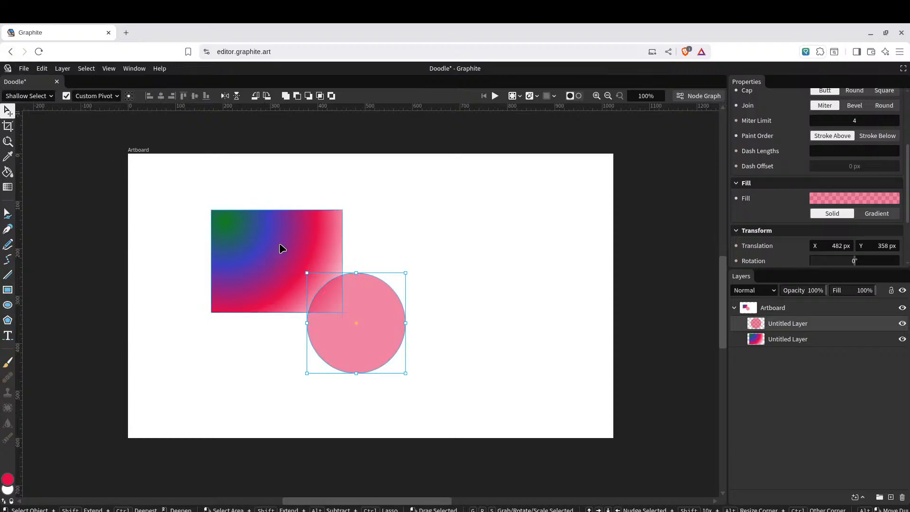
{"action": "left_click_drag", "start_coordinate": [378, 294], "coordinate": [237, 250]}
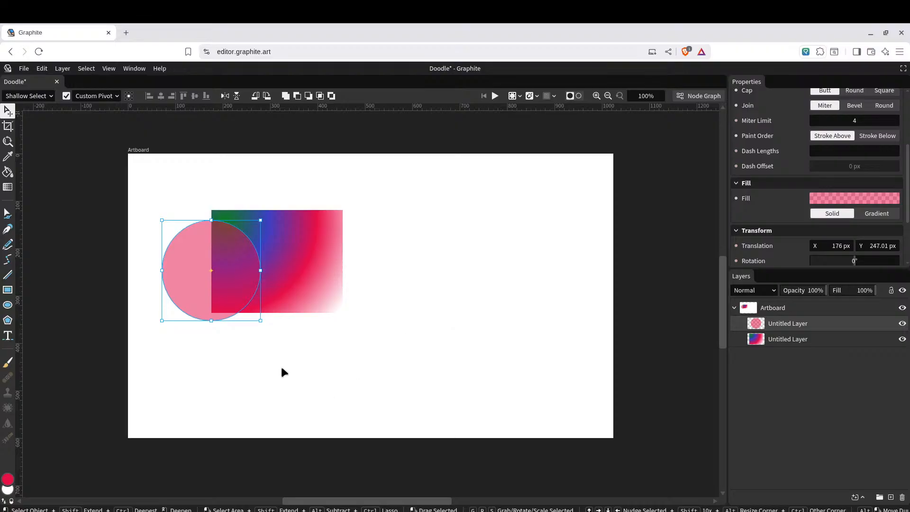
{"action": "left_click", "coordinate": [784, 340], "text": "shift"}
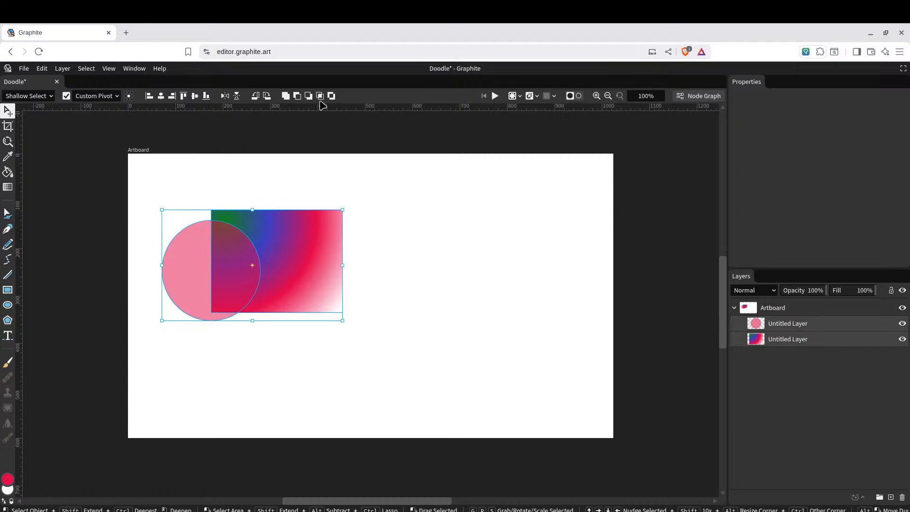
{"action": "left_click", "coordinate": [297, 96]}
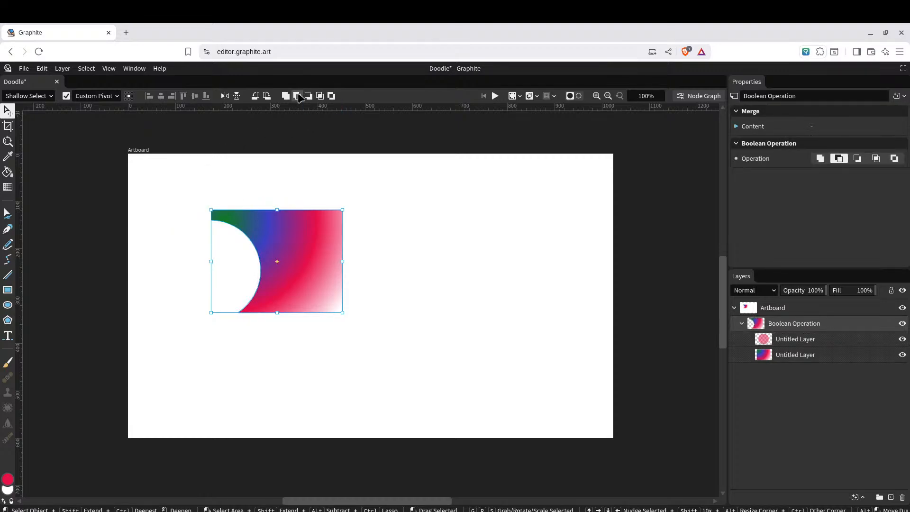
Try the Subtract Back, Intersect, Difference and Union operations in turn on the combined shape
{"action": "left_click", "coordinate": [309, 97]}
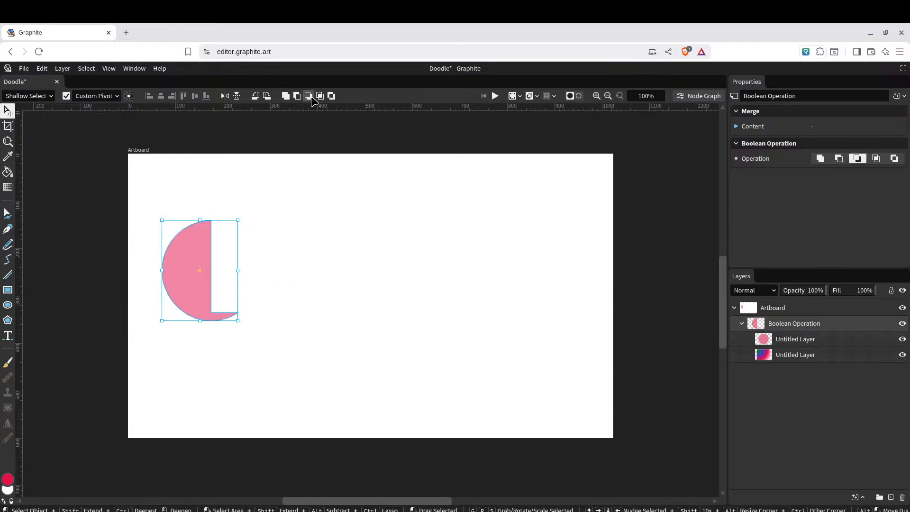
{"action": "left_click", "coordinate": [320, 97]}
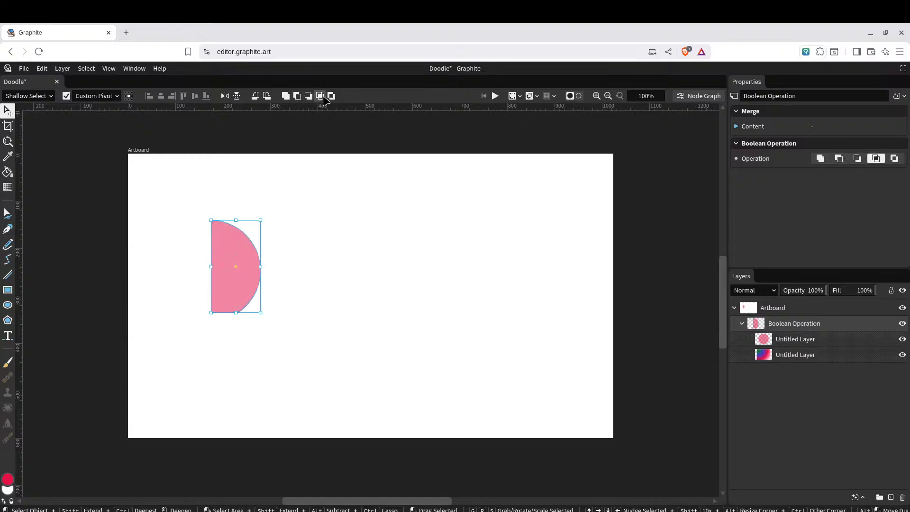
{"action": "left_click", "coordinate": [331, 96]}
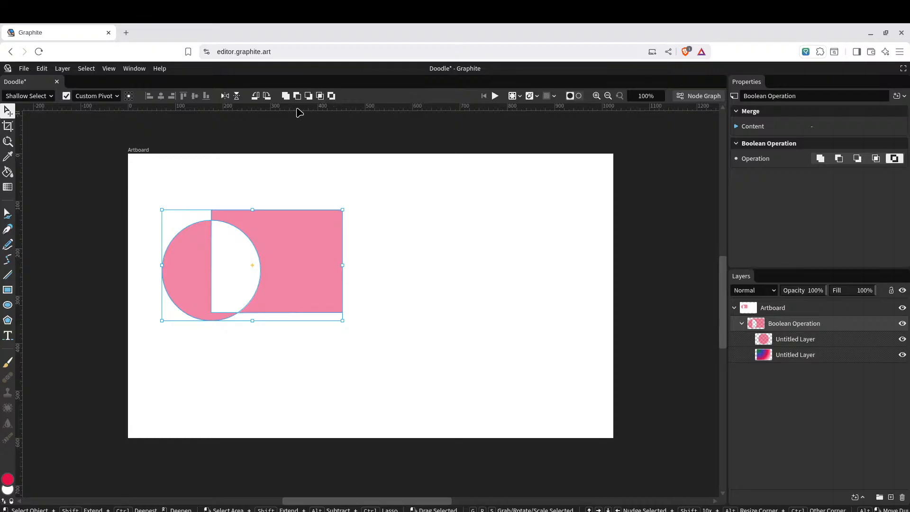
{"action": "left_click", "coordinate": [286, 97]}
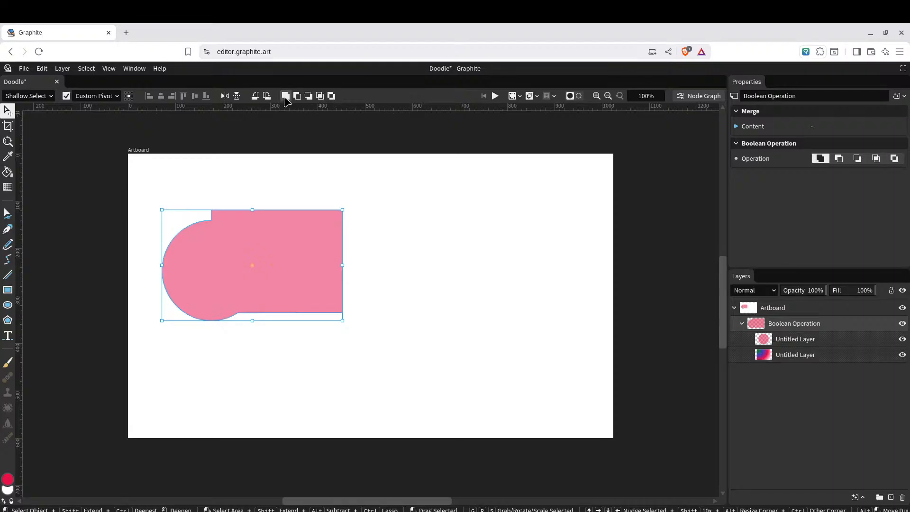
Reselect the Boolean Operation group and compare its Subtract Front and Subtract Back operations
{"action": "left_click", "coordinate": [401, 195]}
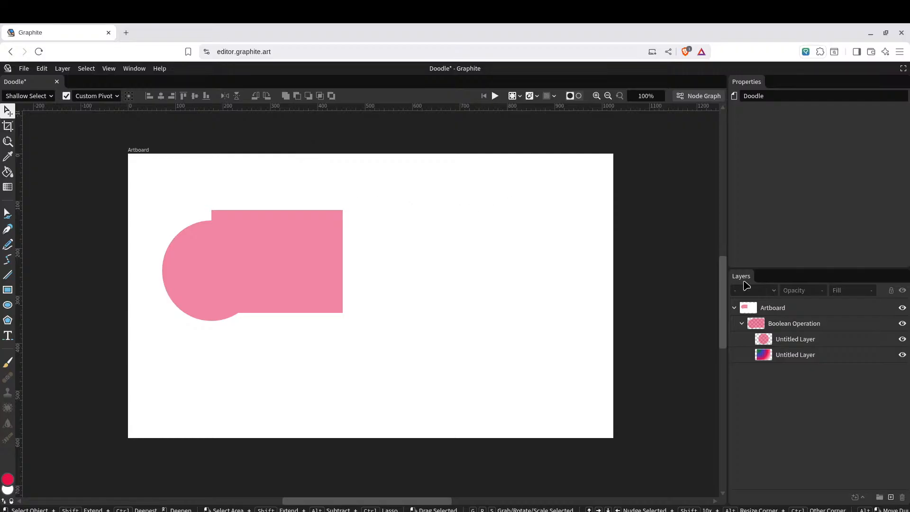
{"action": "left_click", "coordinate": [785, 325]}
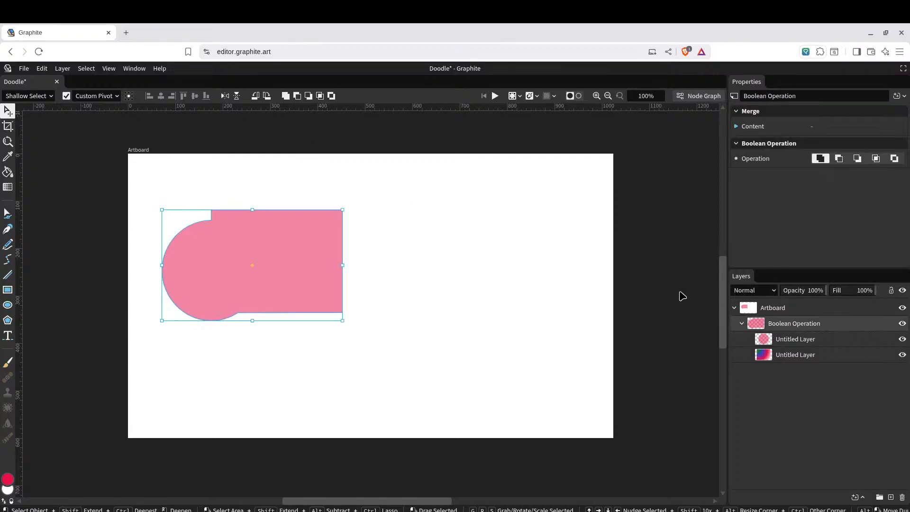
{"action": "left_click", "coordinate": [297, 97]}
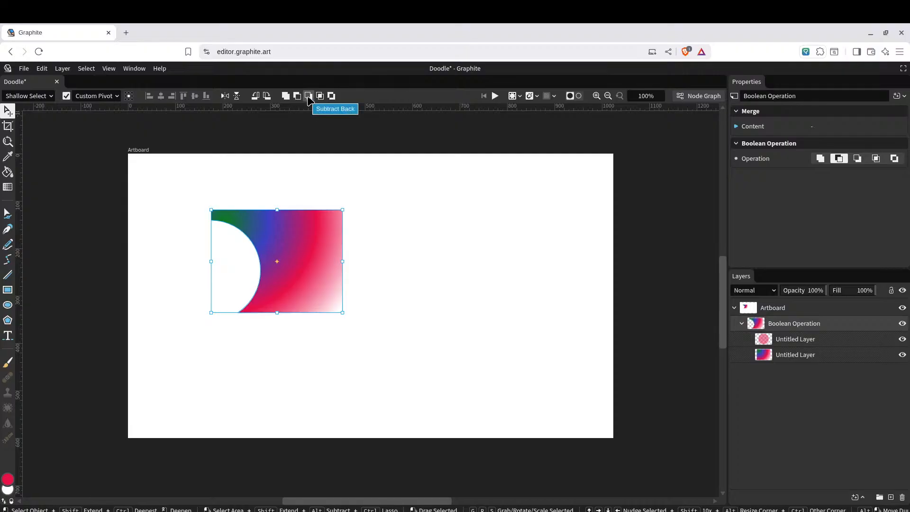
{"action": "left_click", "coordinate": [309, 97]}
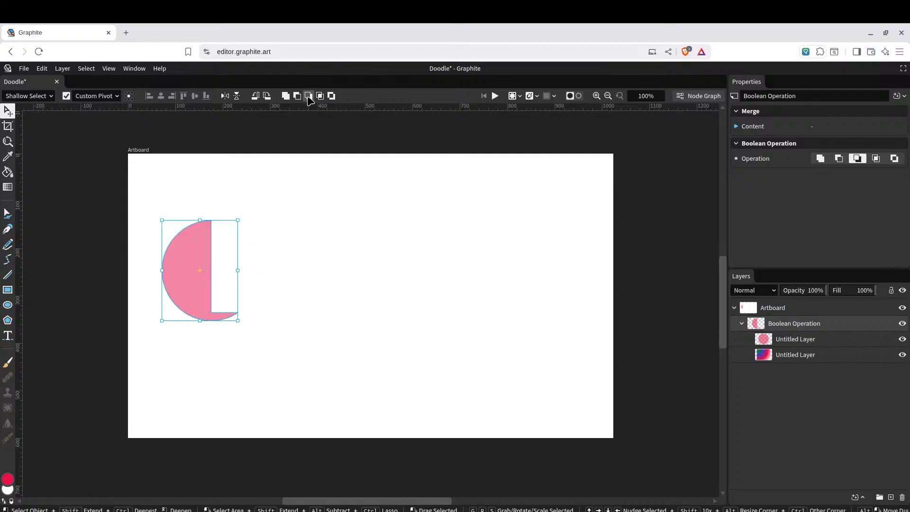
{"action": "left_click", "coordinate": [298, 98]}
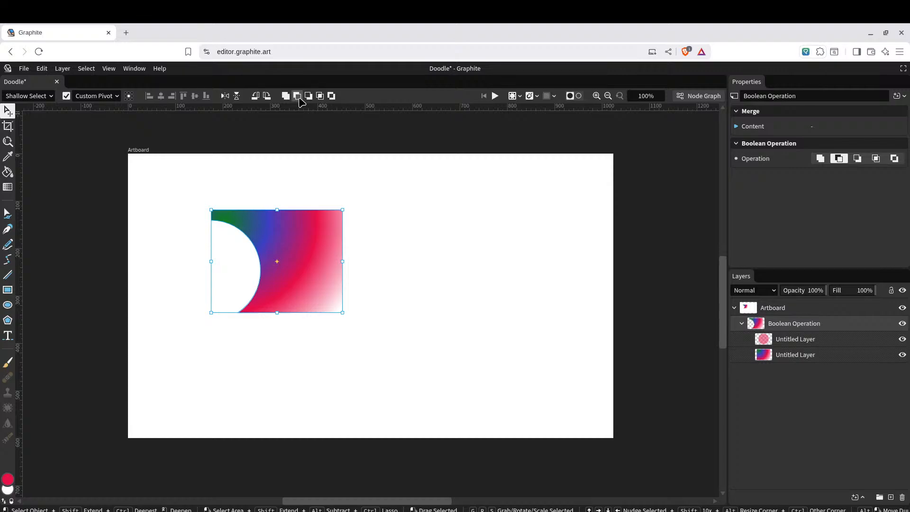
Switch the boolean to Difference and reorder the gradient rectangle layer above the circle layer within the group
{"action": "left_click", "coordinate": [331, 97]}
{"action": "left_click_drag", "start_coordinate": [792, 356], "coordinate": [800, 337]}
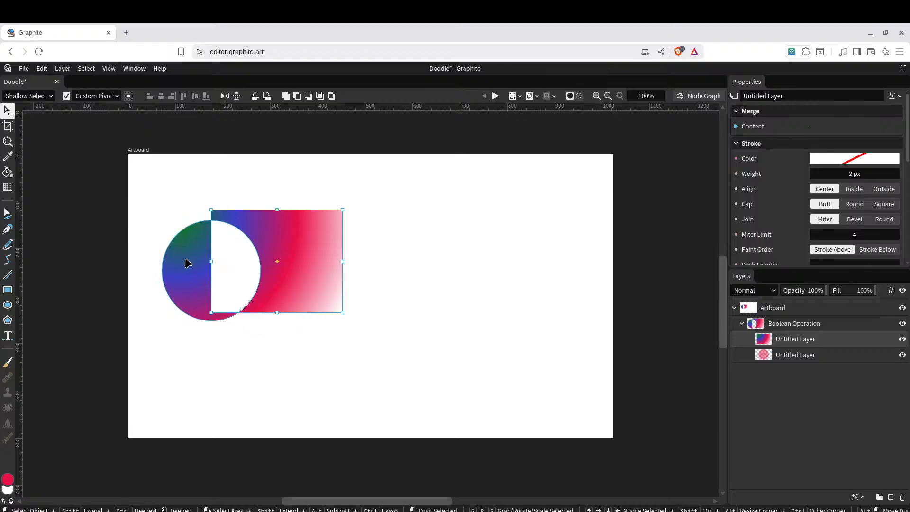
Move the circle over the rectangle's upper-left corner, and shift the whole boolean group about 191 px right and 107.5 px down
{"action": "mouse_move", "coordinate": [191, 260]}
{"action": "left_mouse_down"}
{"action": "mouse_move", "coordinate": [196, 278]}
{"action": "mouse_move", "coordinate": [249, 273]}
{"action": "mouse_move", "coordinate": [260, 239]}
{"action": "mouse_move", "coordinate": [311, 249]}
{"action": "mouse_move", "coordinate": [311, 259]}
{"action": "mouse_move", "coordinate": [287, 265]}
{"action": "mouse_move", "coordinate": [212, 214]}
{"action": "mouse_move", "coordinate": [208, 264]}
{"action": "mouse_move", "coordinate": [224, 277]}
{"action": "mouse_move", "coordinate": [199, 254]}
{"action": "mouse_move", "coordinate": [204, 220]}
{"action": "mouse_move", "coordinate": [197, 219]}
{"action": "left_mouse_up"}
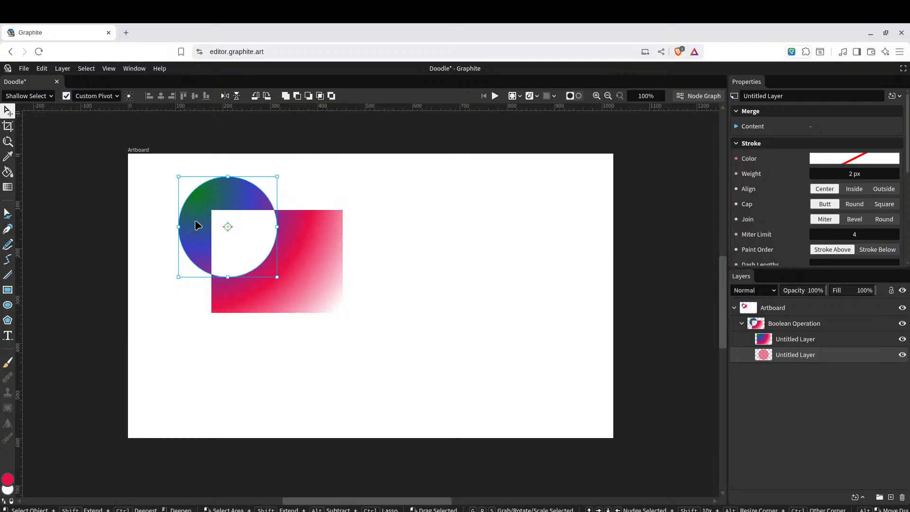
{"action": "left_click", "coordinate": [356, 191]}
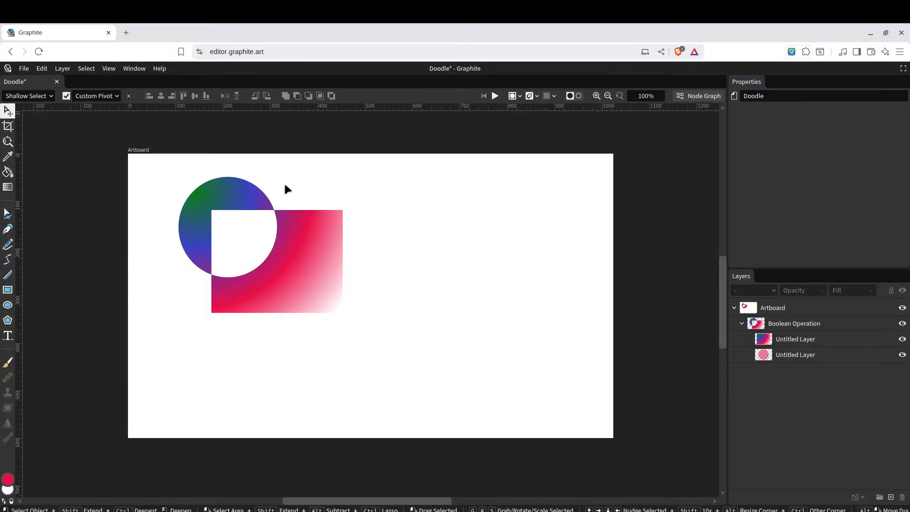
{"action": "left_click_drag", "start_coordinate": [251, 200], "coordinate": [343, 251]}
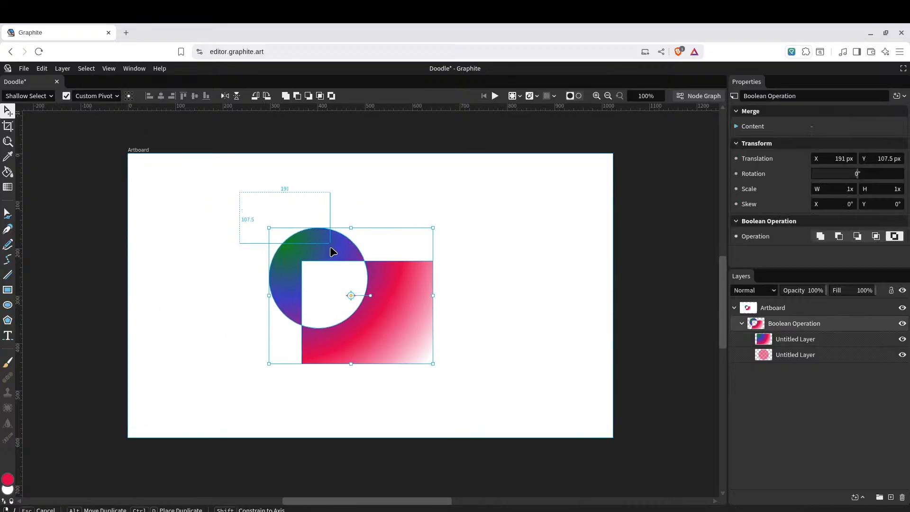
{"action": "left_click", "coordinate": [425, 211]}
Select the gradient rectangle layer inside the boolean group and open the node graph
{"action": "left_click", "coordinate": [796, 341]}
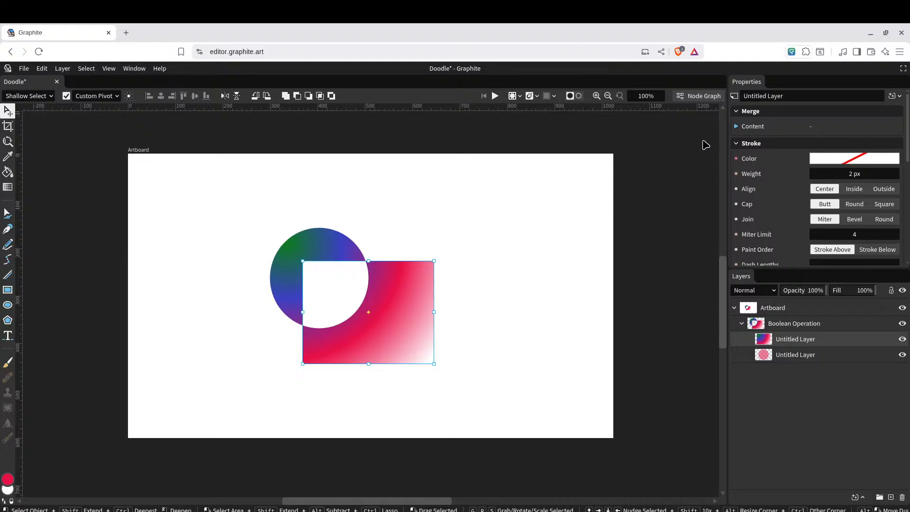
{"action": "left_click", "coordinate": [698, 96]}
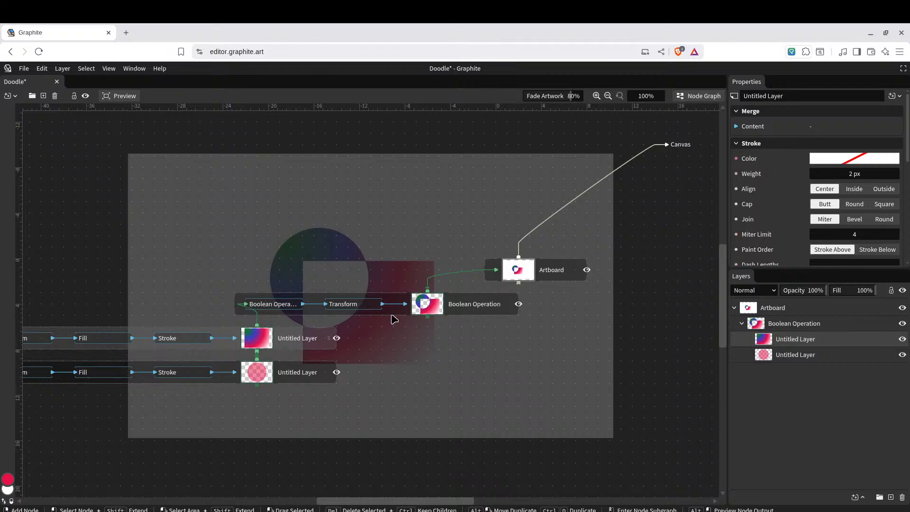
Hide and show the gradient rectangle layer again, first from its node and again from the layer list
{"action": "left_click", "coordinate": [337, 339]}
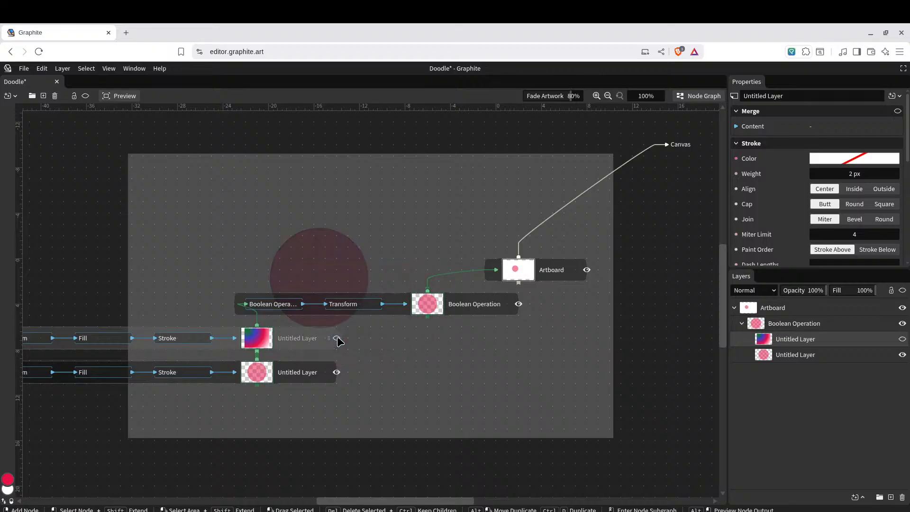
{"action": "left_click", "coordinate": [336, 339]}
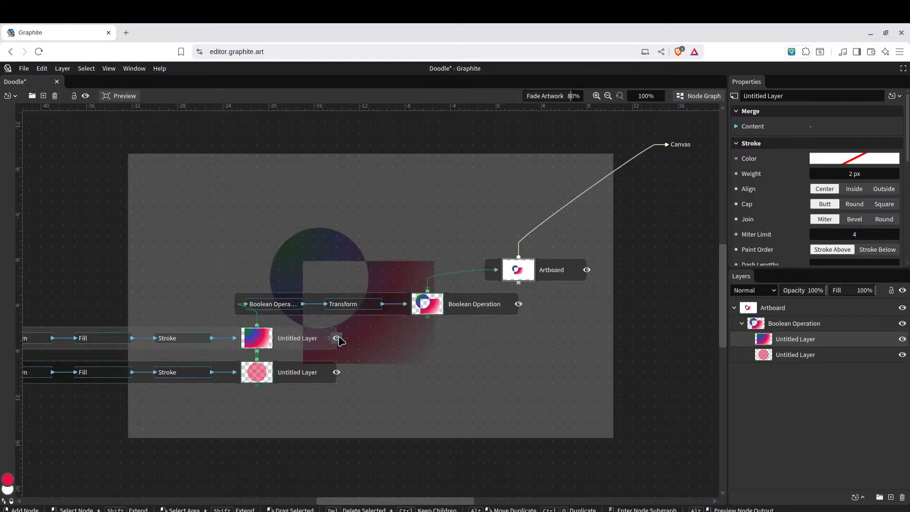
{"action": "left_click", "coordinate": [902, 339]}
{"action": "left_click", "coordinate": [901, 339]}
Set the boolean group's Transform node to translation X 220.7 px, Y 94.5 px, rotation -11.72° and width scale about 0.5x
{"action": "left_click_drag", "start_coordinate": [355, 308], "coordinate": [376, 300]}
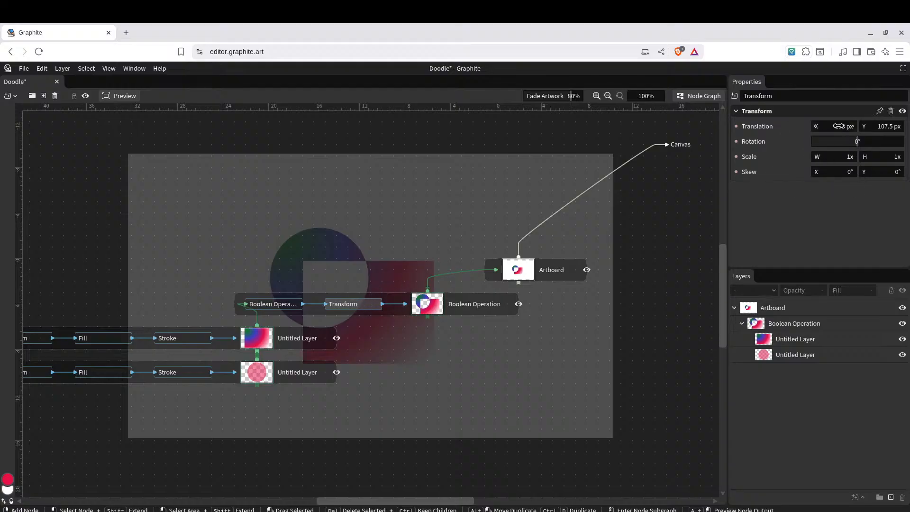
{"action": "left_click_drag", "start_coordinate": [838, 126], "coordinate": [836, 157]}
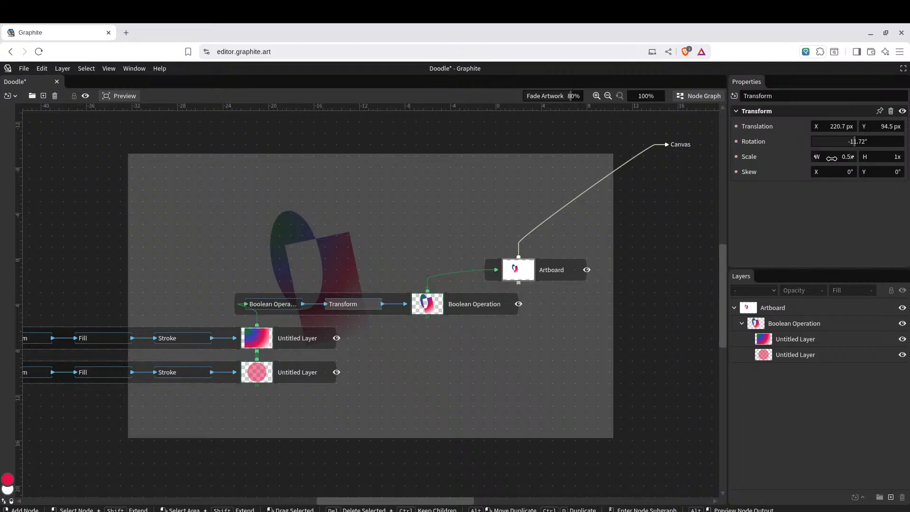
Expose the Transform node's Scale as a graph input and add a Number Value node to the graph
{"action": "left_click", "coordinate": [736, 156]}
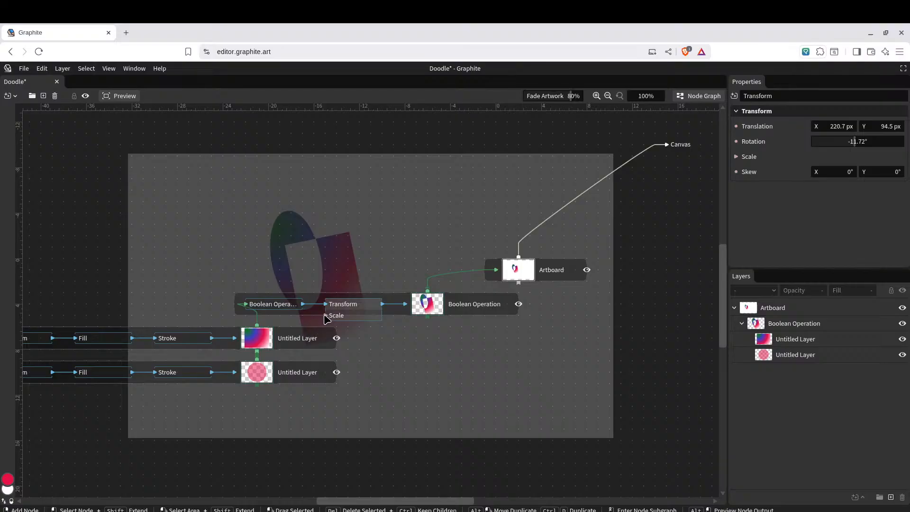
{"action": "right_click", "coordinate": [190, 209]}
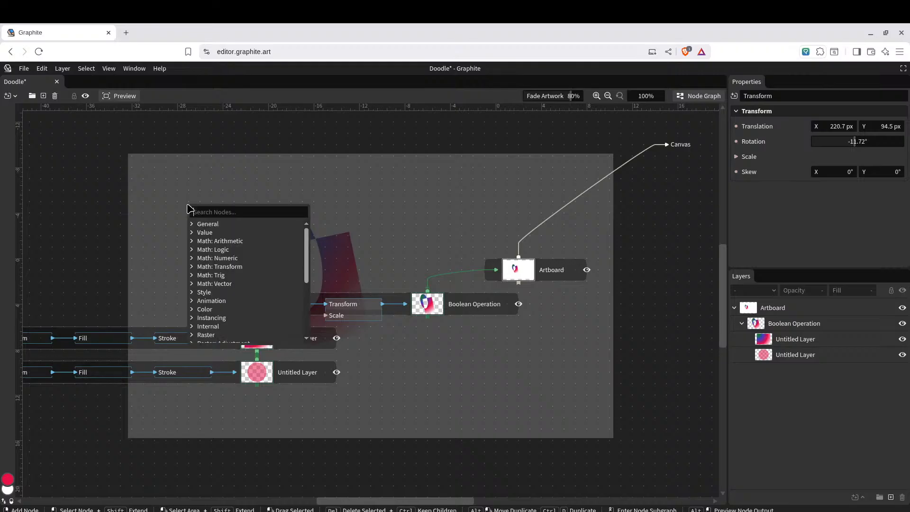
{"action": "left_click", "coordinate": [205, 233]}
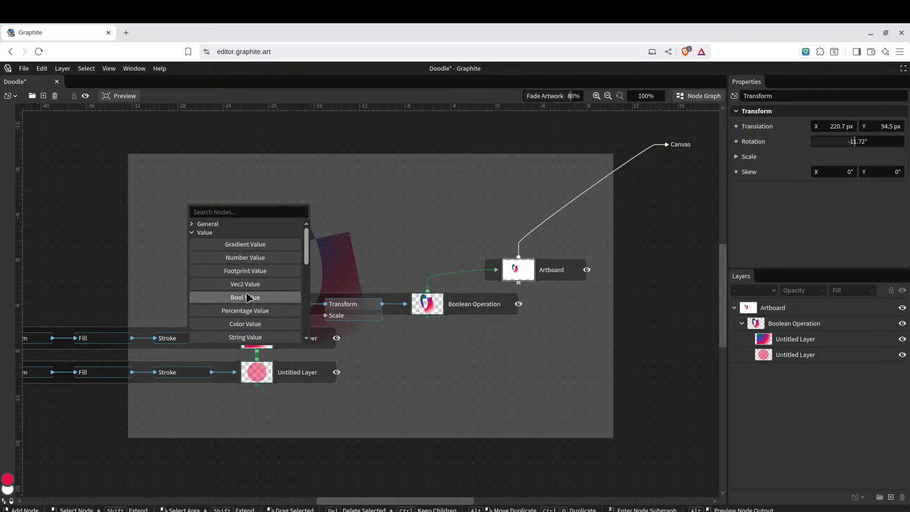
{"action": "scroll", "coordinate": [248, 297], "scroll_direction": "down", "scroll_amount": 2}
{"action": "scroll", "coordinate": [245, 280], "scroll_direction": "up", "scroll_amount": 2}
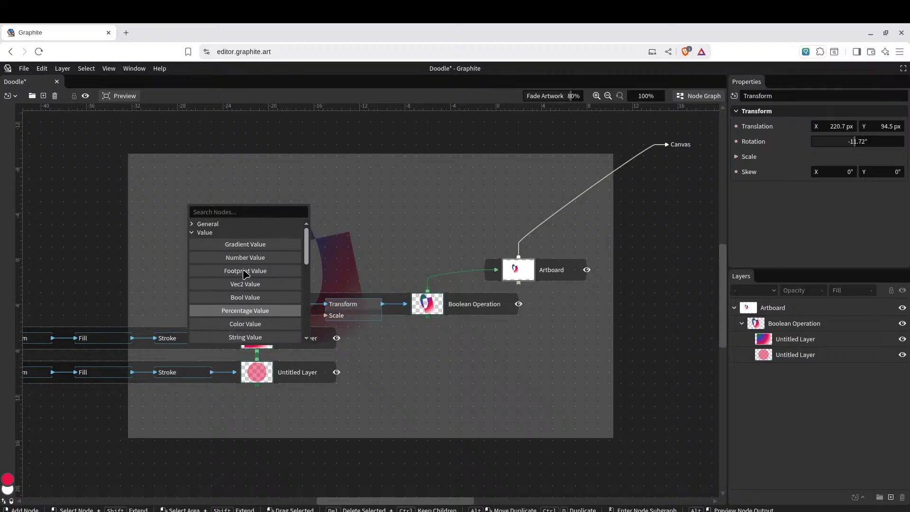
{"action": "left_click", "coordinate": [245, 257]}
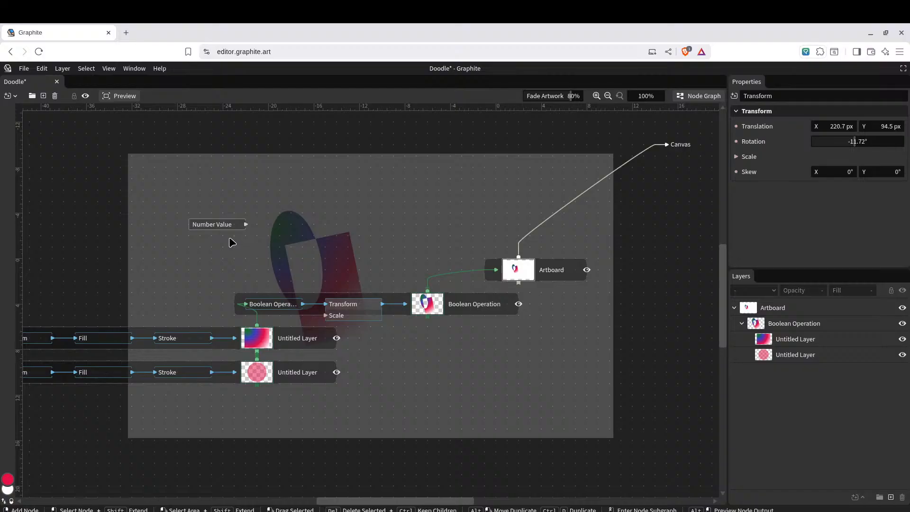
Try to connect the Number Value node directly to the Transform node's Scale input, and disconnect it again
{"action": "left_click_drag", "start_coordinate": [224, 226], "coordinate": [329, 322]}
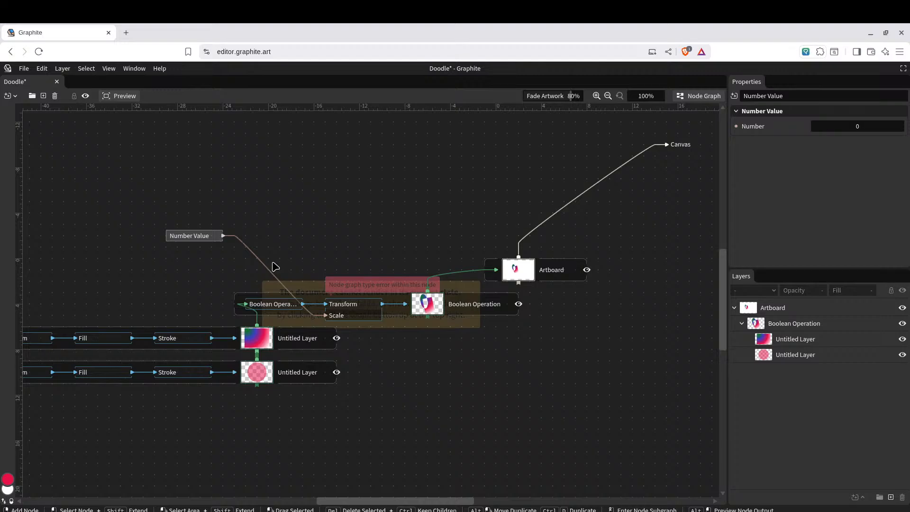
{"action": "left_click_drag", "start_coordinate": [328, 322], "coordinate": [285, 247]}
Add a Vec2 Value node to the graph and expose its X and Y values as graph inputs
{"action": "right_click", "coordinate": [275, 226]}
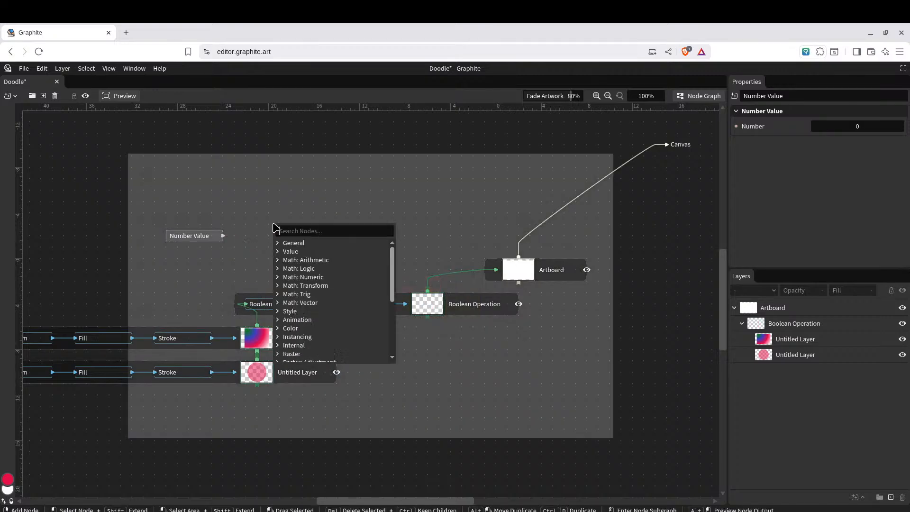
{"action": "left_click", "coordinate": [289, 251]}
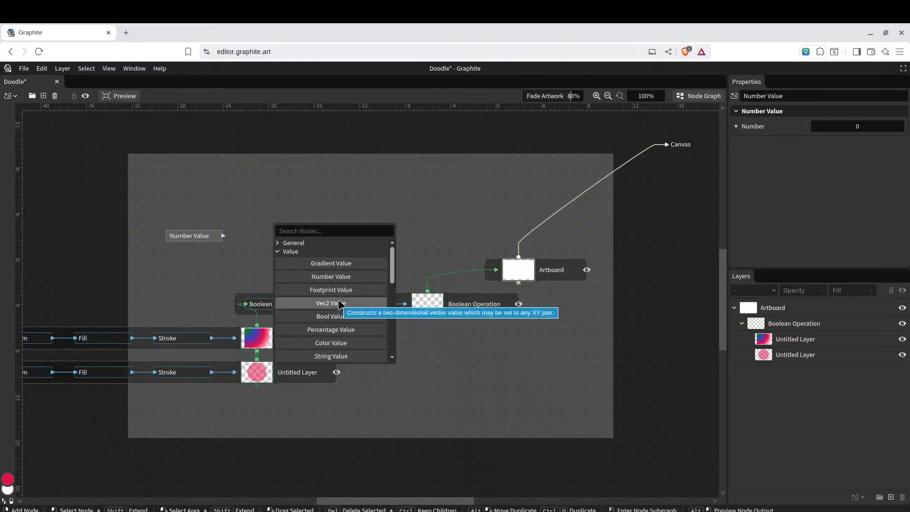
{"action": "scroll", "coordinate": [340, 304], "scroll_direction": "down", "scroll_amount": 3}
{"action": "scroll", "coordinate": [340, 304], "scroll_direction": "up", "scroll_amount": 3}
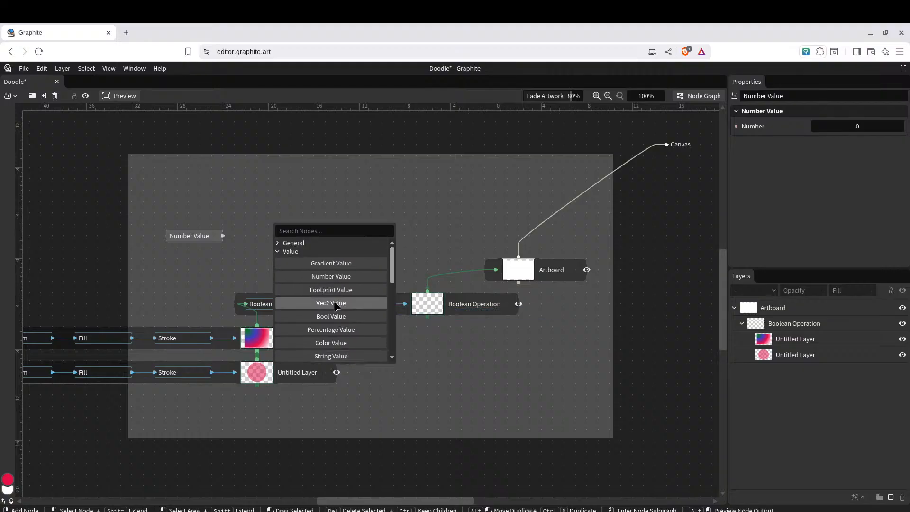
{"action": "left_click", "coordinate": [337, 303]}
{"action": "left_click", "coordinate": [318, 238]}
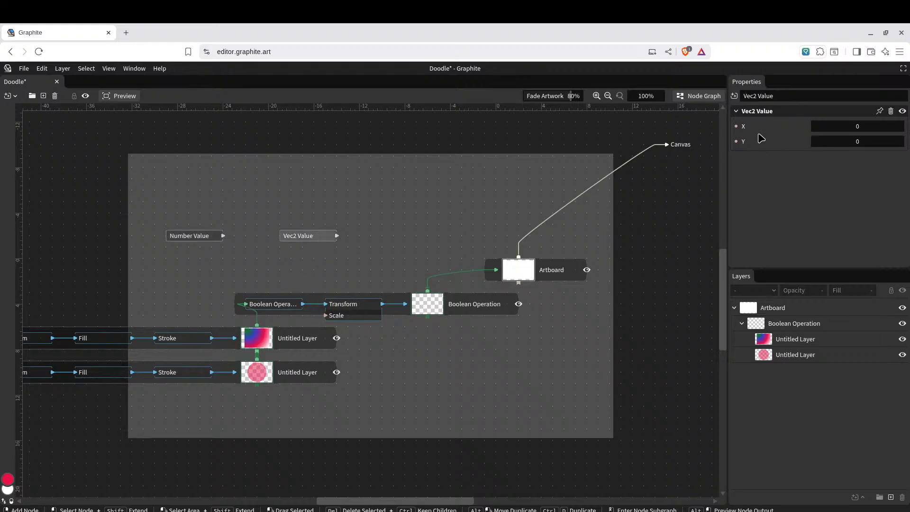
{"action": "left_click", "coordinate": [736, 126]}
{"action": "left_click", "coordinate": [735, 141]}
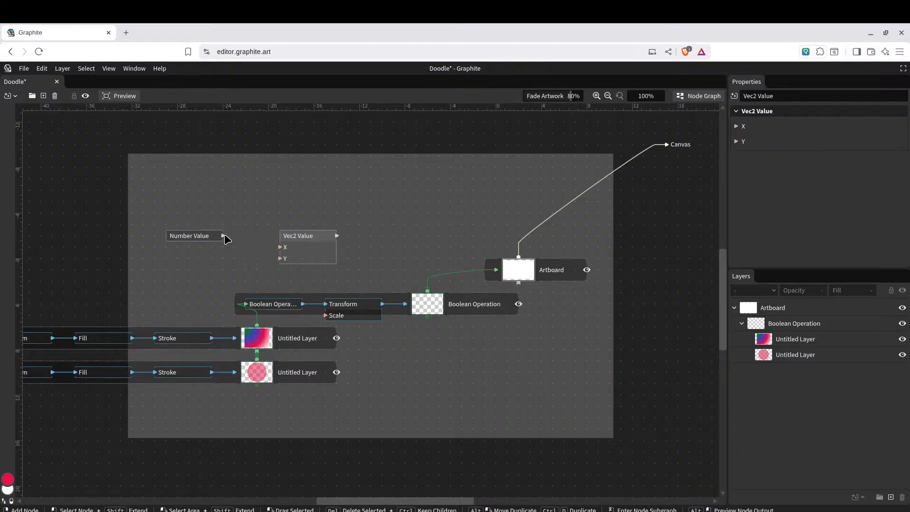
Connect Number Value to both X and Y of Vec2 Value, wire Vec2 Value to the Transform's Scale, and space the nodes apart
{"action": "left_click_drag", "start_coordinate": [224, 236], "coordinate": [281, 250]}
{"action": "left_click_drag", "start_coordinate": [224, 236], "coordinate": [280, 259]}
{"action": "left_click_drag", "start_coordinate": [335, 237], "coordinate": [331, 318]}
{"action": "left_click_drag", "start_coordinate": [321, 245], "coordinate": [275, 256]}
{"action": "left_click_drag", "start_coordinate": [208, 239], "coordinate": [169, 238]}
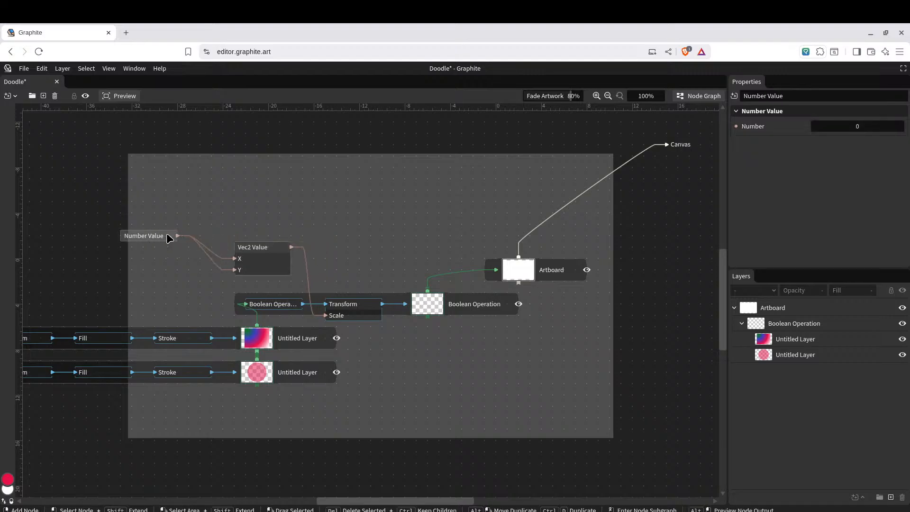
Set the Number Value node's number to 55, check the artwork on the canvas and return to the node graph
{"action": "left_click", "coordinate": [859, 129]}
{"action": "key", "text": "Return"}
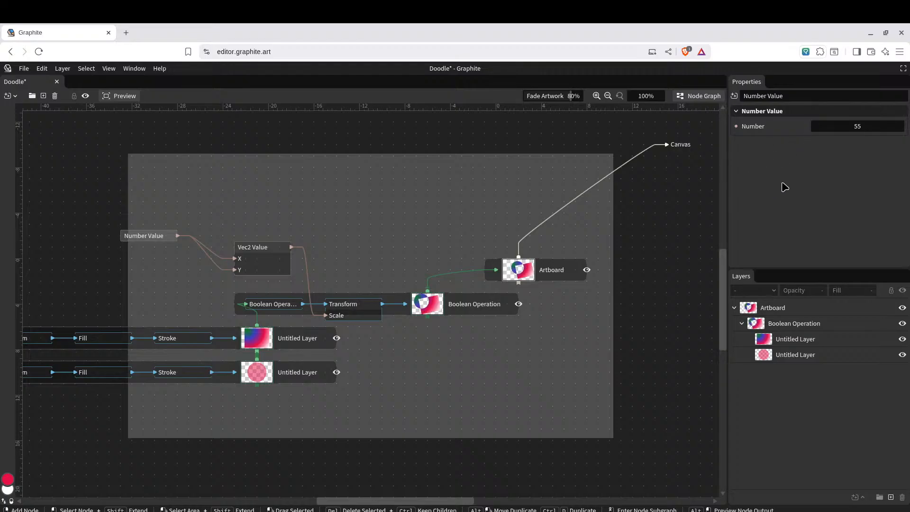
{"action": "left_click", "coordinate": [379, 211]}
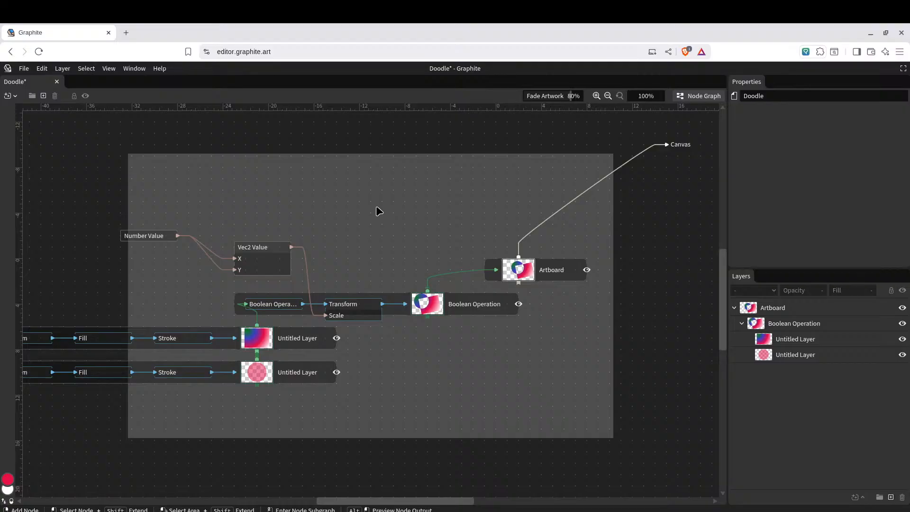
{"action": "left_click", "coordinate": [699, 96]}
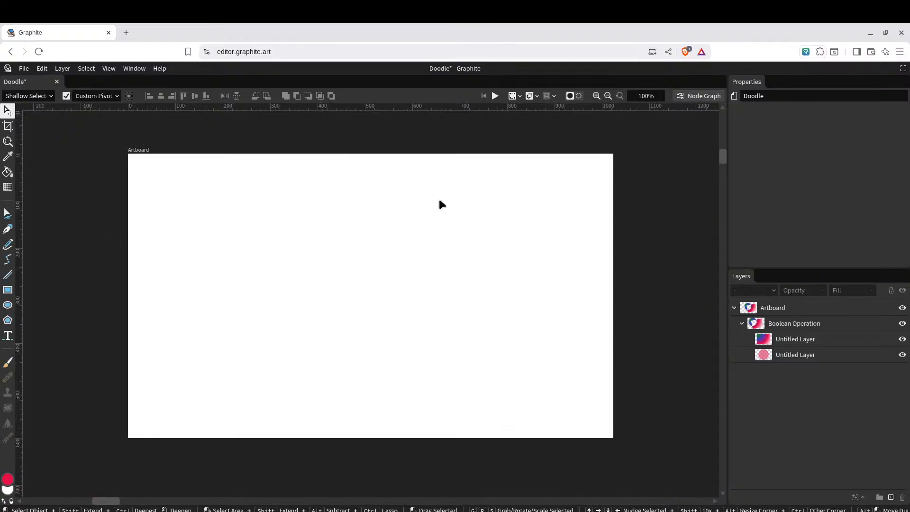
{"action": "left_click", "coordinate": [691, 95]}
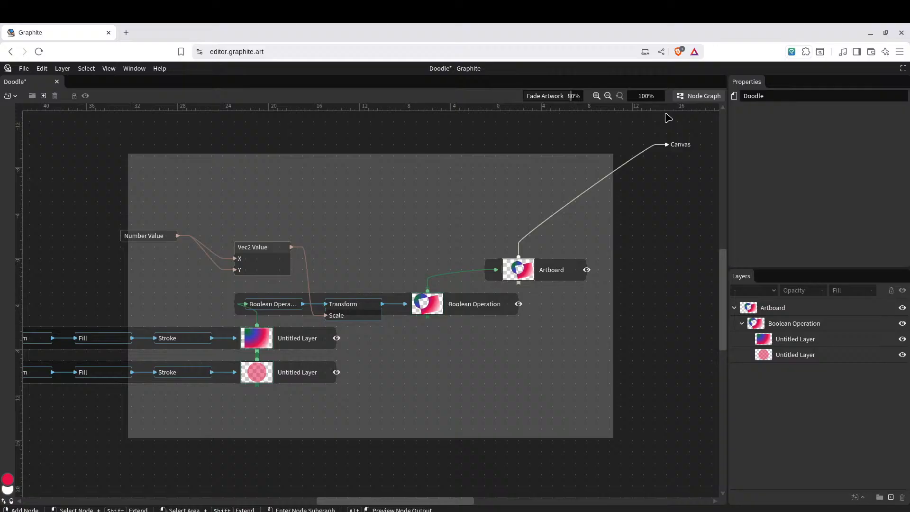
Set the Transform node's rotation to 0° and its X translation to 0 px
{"action": "left_click", "coordinate": [344, 306]}
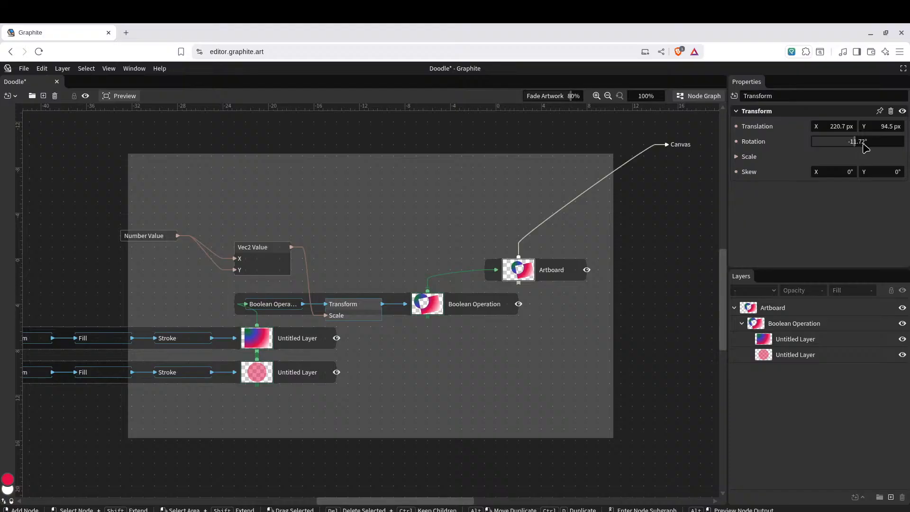
{"action": "left_click", "coordinate": [862, 143]}
{"action": "type", "text": "0"}
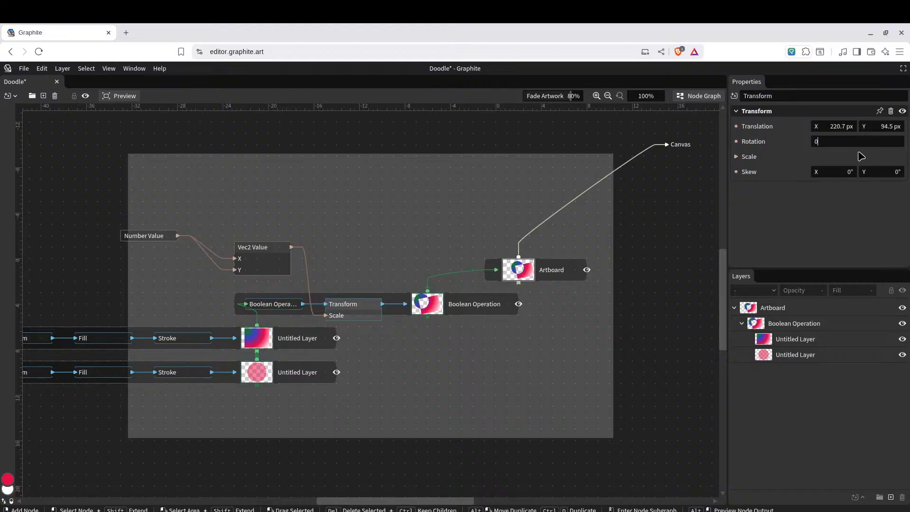
{"action": "key", "text": "Return"}
{"action": "left_click", "coordinate": [845, 127]}
{"action": "type", "text": "0"}
{"action": "key", "text": "Return"}
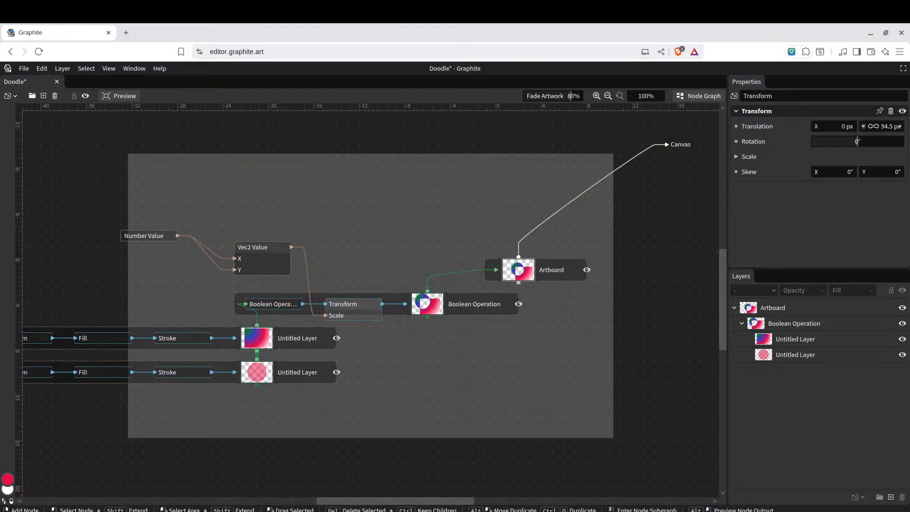
{"action": "left_click", "coordinate": [678, 211]}
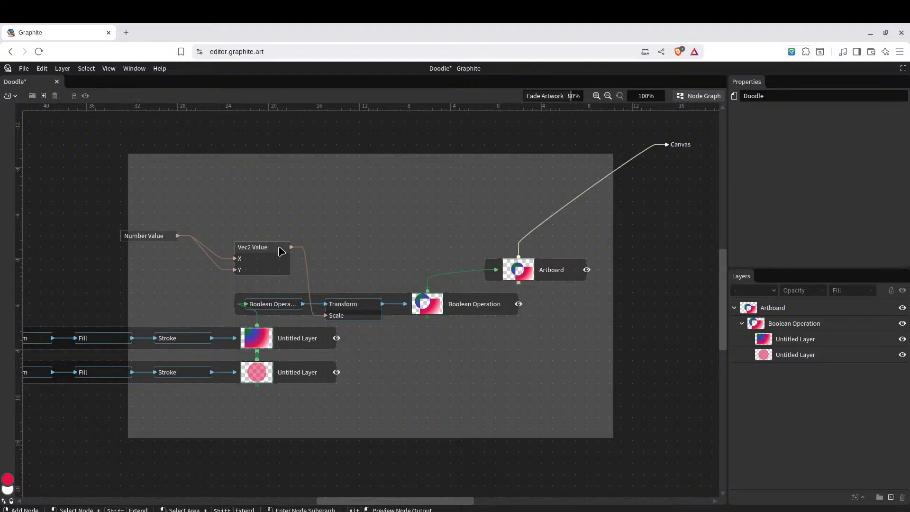
Shift the Vec2 Value node slightly away from the Transform node and set the Number Value node's number to 1.5
{"action": "mouse_move", "coordinate": [264, 250]}
{"action": "left_mouse_down"}
{"action": "mouse_move", "coordinate": [185, 295]}
{"action": "mouse_move", "coordinate": [250, 278]}
{"action": "mouse_move", "coordinate": [260, 252]}
{"action": "left_mouse_up"}
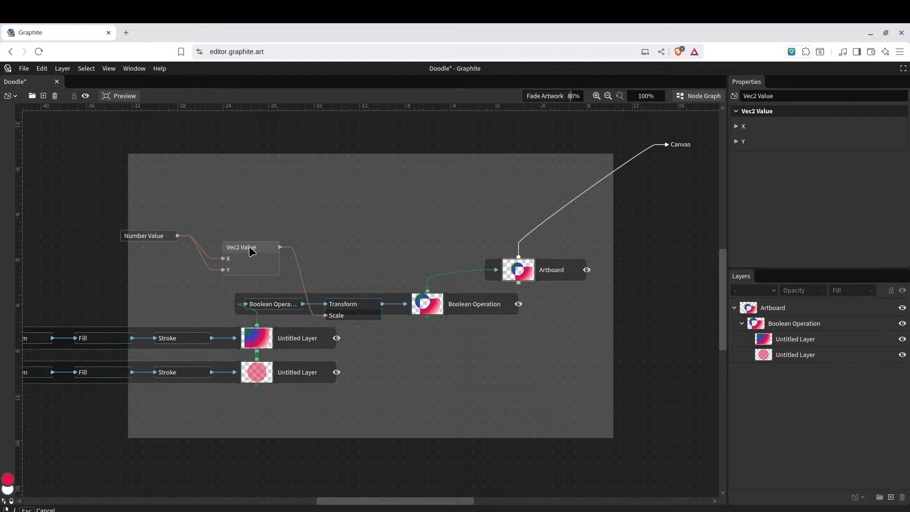
{"action": "left_click", "coordinate": [143, 235]}
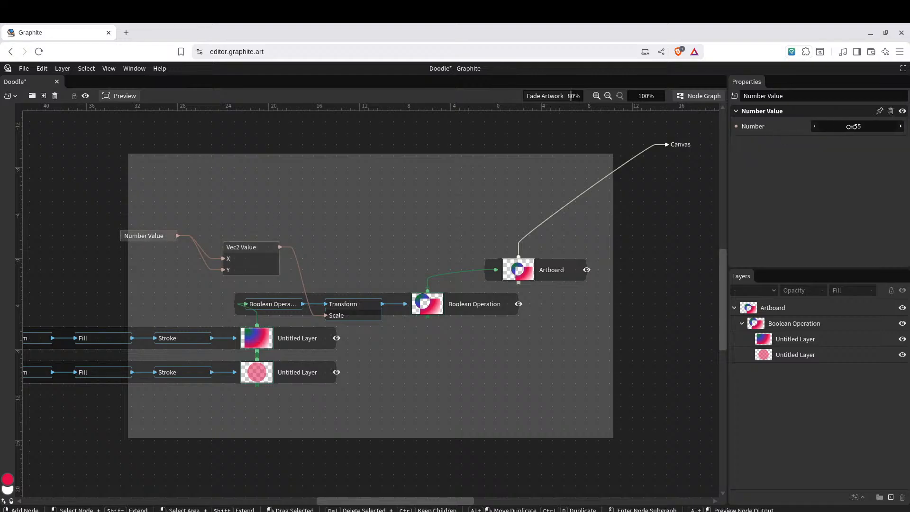
{"action": "left_click", "coordinate": [853, 127]}
{"action": "type", "text": "1.5"}
{"action": "key", "text": "Return"}
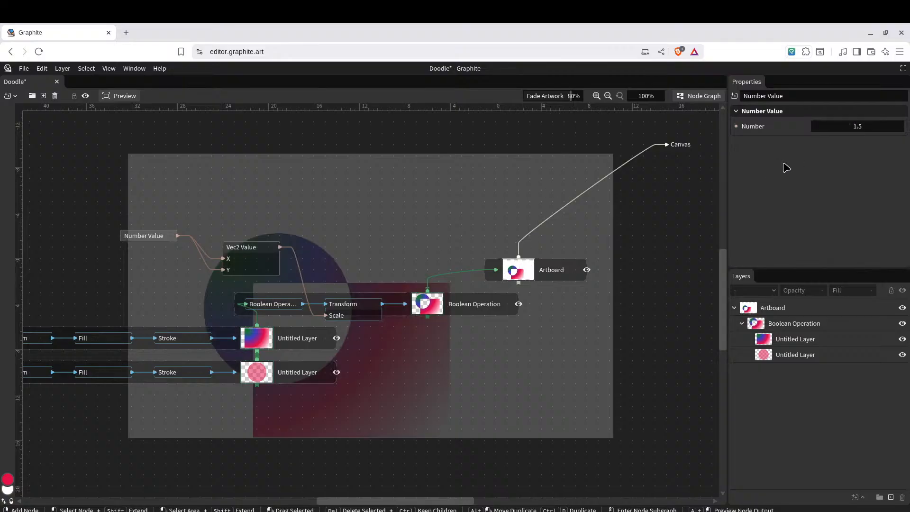
Decrease the Number Value node's number in whole steps to -0.5 and increase it back to 1.5
{"action": "left_click", "coordinate": [812, 126]}
{"action": "left_click", "coordinate": [812, 127]}
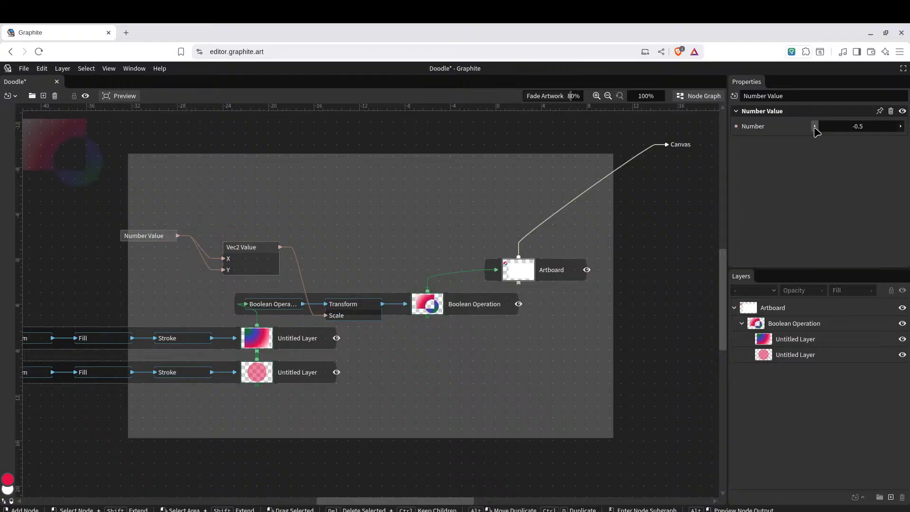
{"action": "left_click", "coordinate": [900, 126]}
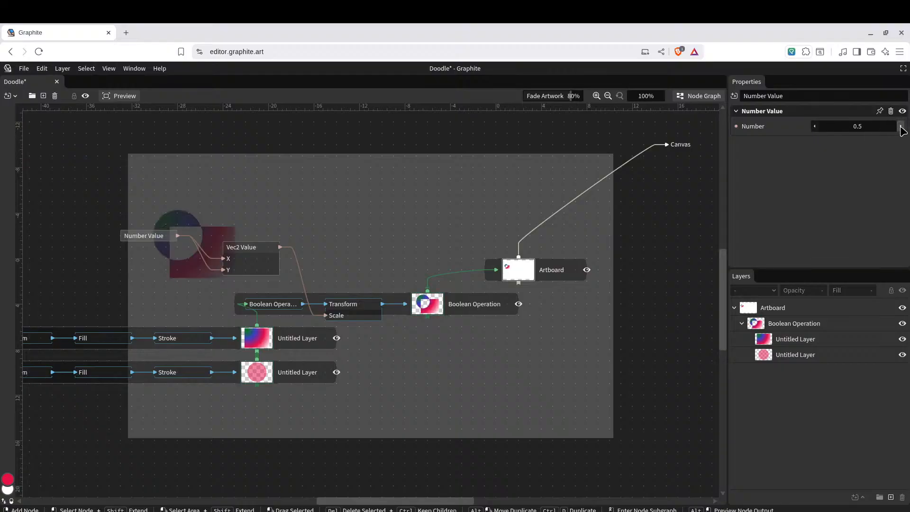
{"action": "left_click", "coordinate": [900, 127]}
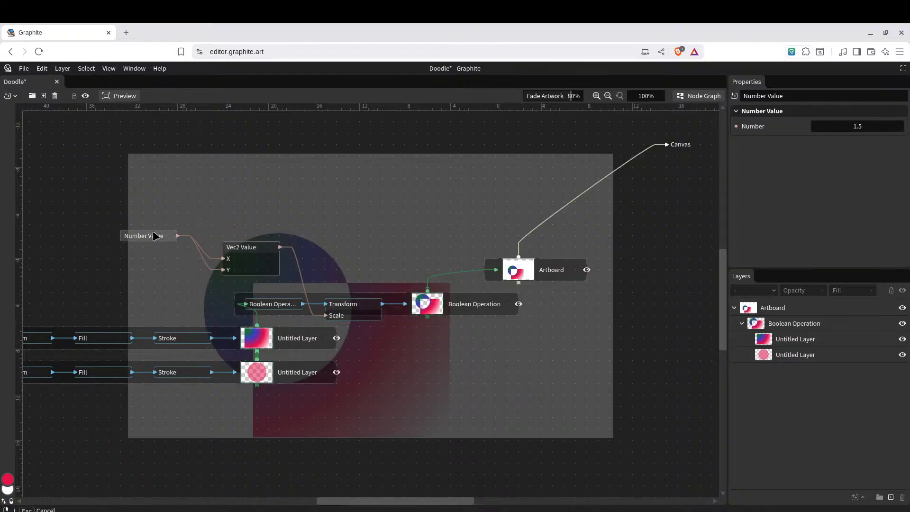
Move the Number Value node aside, and add a Divide node with a denominator of 100
{"action": "left_click_drag", "start_coordinate": [152, 236], "coordinate": [129, 202]}
{"action": "right_click", "coordinate": [169, 180]}
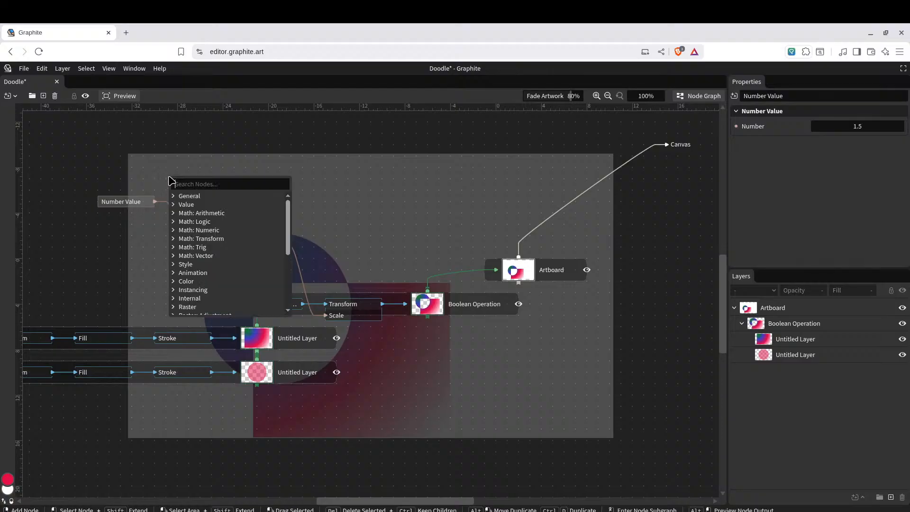
{"action": "left_click", "coordinate": [199, 213]}
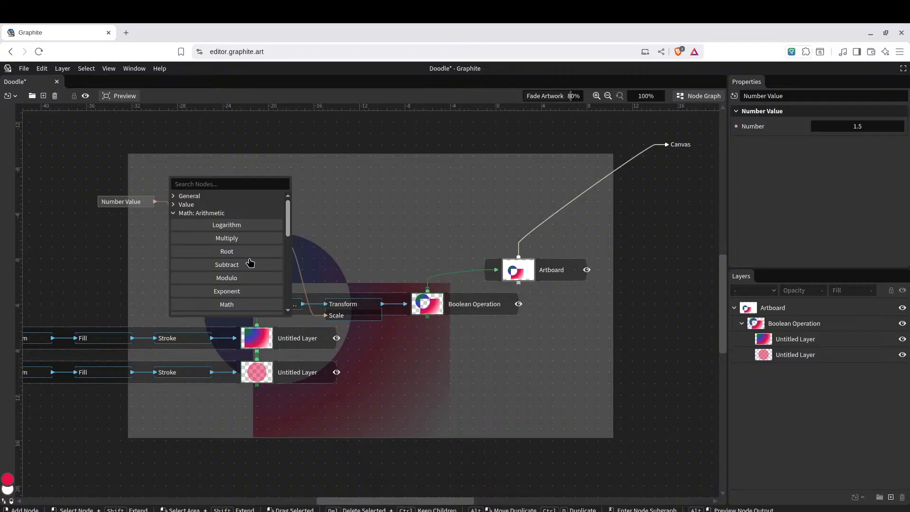
{"action": "scroll", "coordinate": [255, 261], "scroll_direction": "down", "scroll_amount": 3}
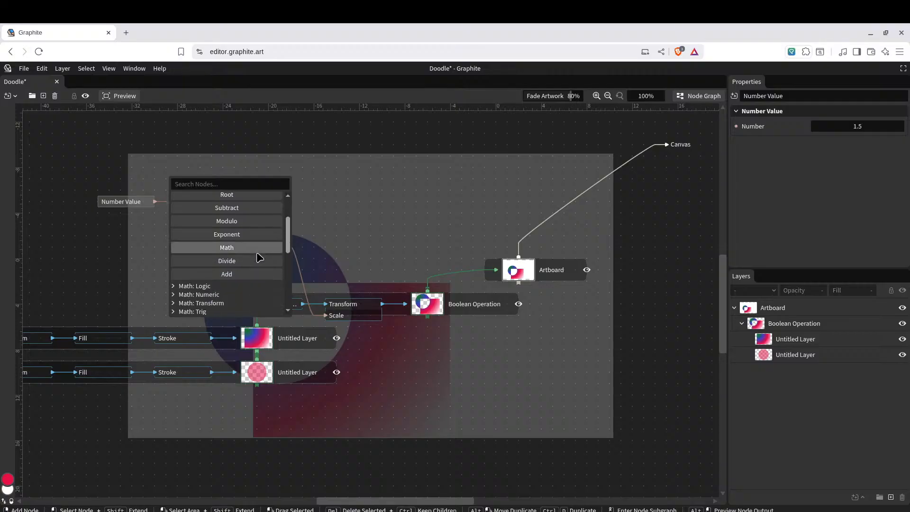
{"action": "left_click", "coordinate": [253, 261]}
{"action": "left_click", "coordinate": [207, 195]}
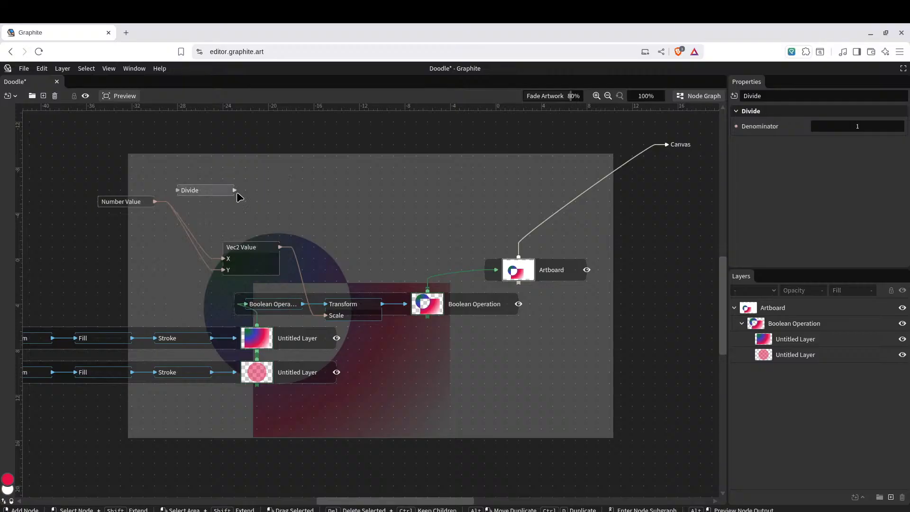
{"action": "left_click", "coordinate": [879, 123]}
{"action": "type", "text": "00"}
{"action": "key", "text": "Return"}
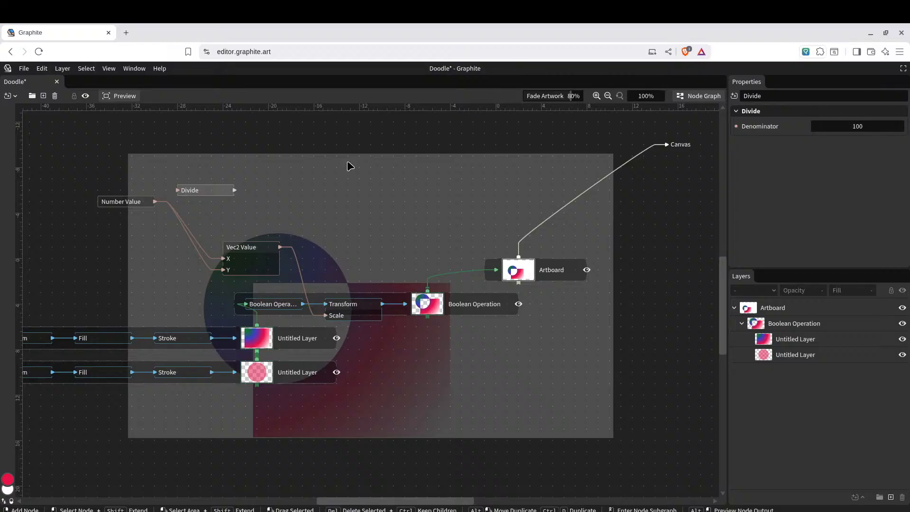
Wire the Divide node between Number Value and both the X and Y inputs of Vec2 Value, and arrange the nodes
{"action": "left_click_drag", "start_coordinate": [211, 195], "coordinate": [215, 239]}
{"action": "left_click", "coordinate": [126, 211]}
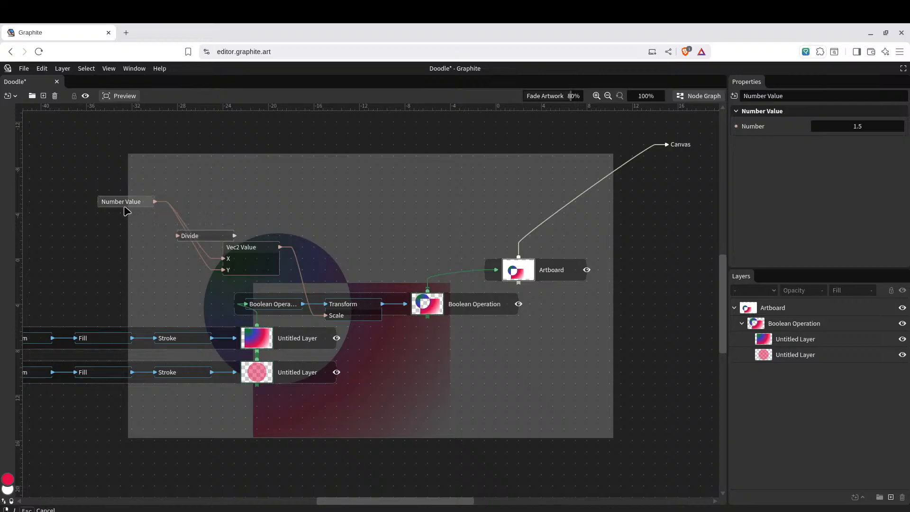
{"action": "left_click_drag", "start_coordinate": [126, 210], "coordinate": [81, 210]}
{"action": "left_click_drag", "start_coordinate": [208, 239], "coordinate": [222, 258]}
{"action": "left_click_drag", "start_coordinate": [166, 277], "coordinate": [160, 249]}
{"action": "left_click_drag", "start_coordinate": [85, 205], "coordinate": [63, 217]}
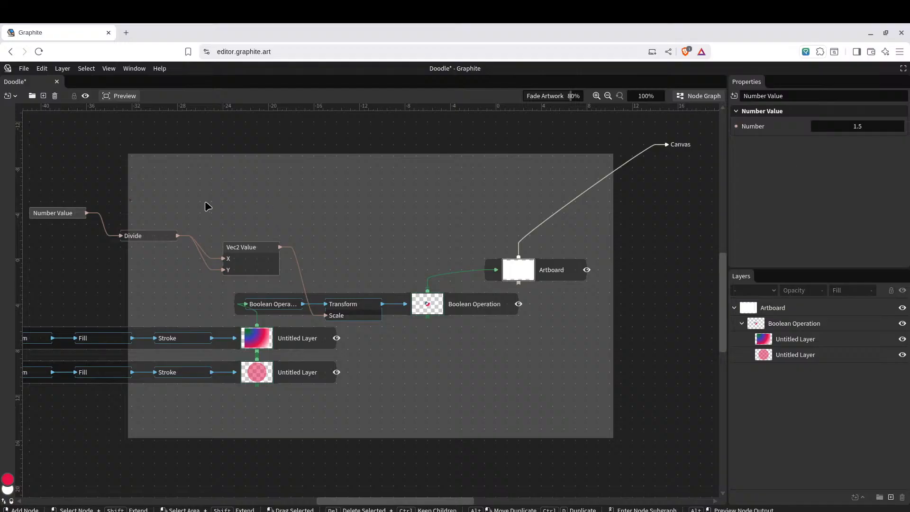
Set the Number Value node's number to 55 and increase it to 140.2
{"action": "left_click", "coordinate": [857, 127]}
{"action": "key", "text": "Return"}
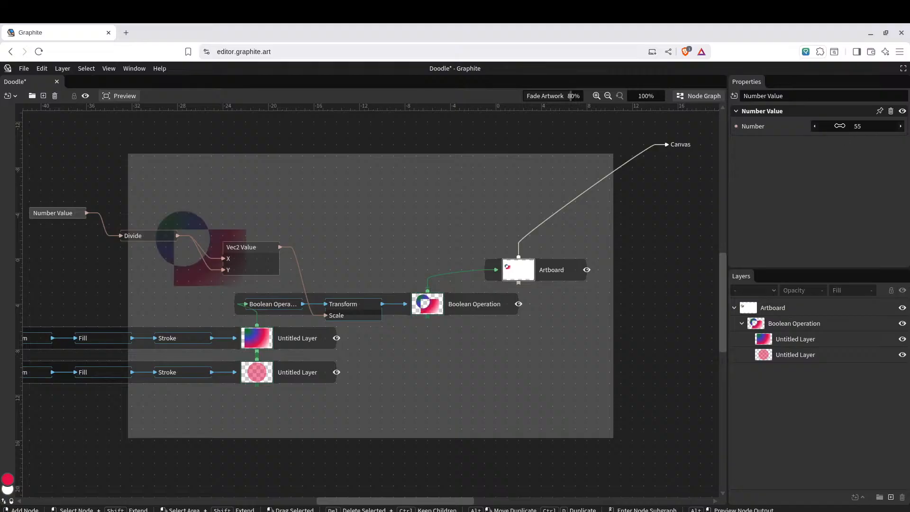
{"action": "left_click_drag", "start_coordinate": [820, 127], "coordinate": [881, 127]}
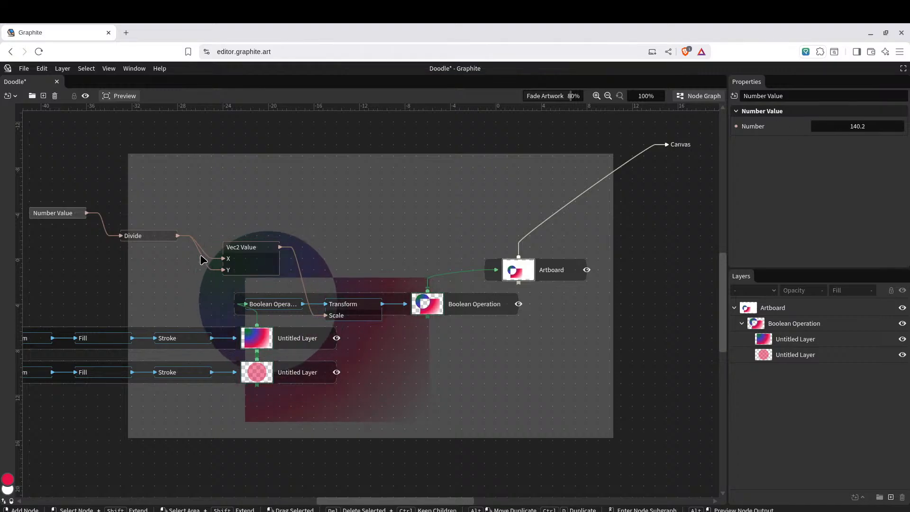
Add a Multiply node to the graph and set its multiplicand to 2
{"action": "right_click", "coordinate": [200, 204]}
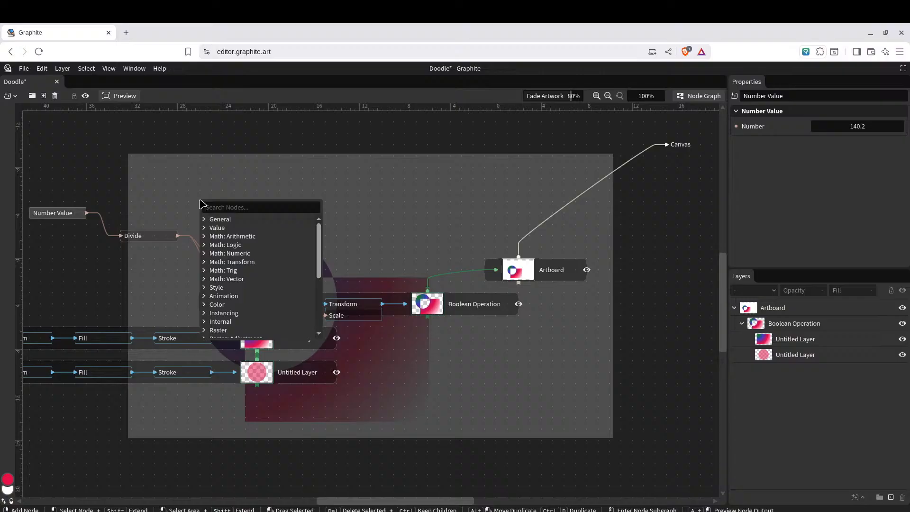
{"action": "left_click", "coordinate": [228, 240]}
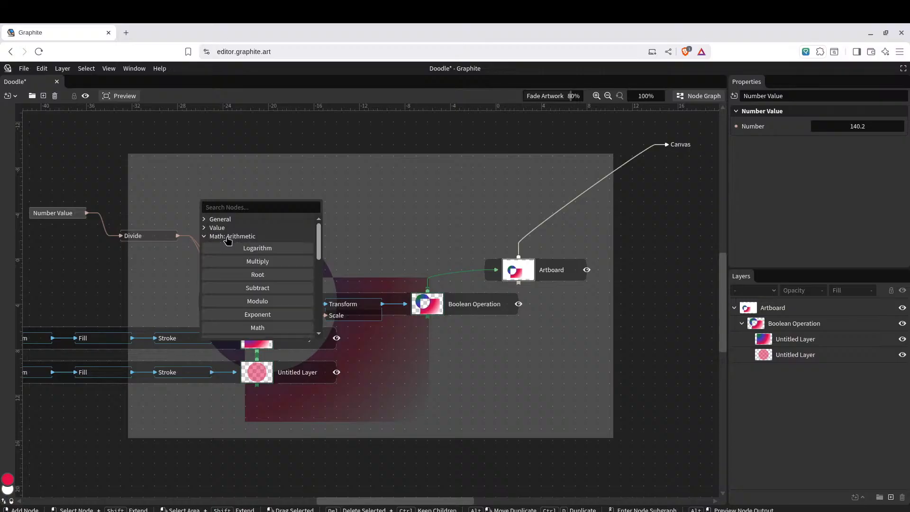
{"action": "left_click", "coordinate": [270, 264]}
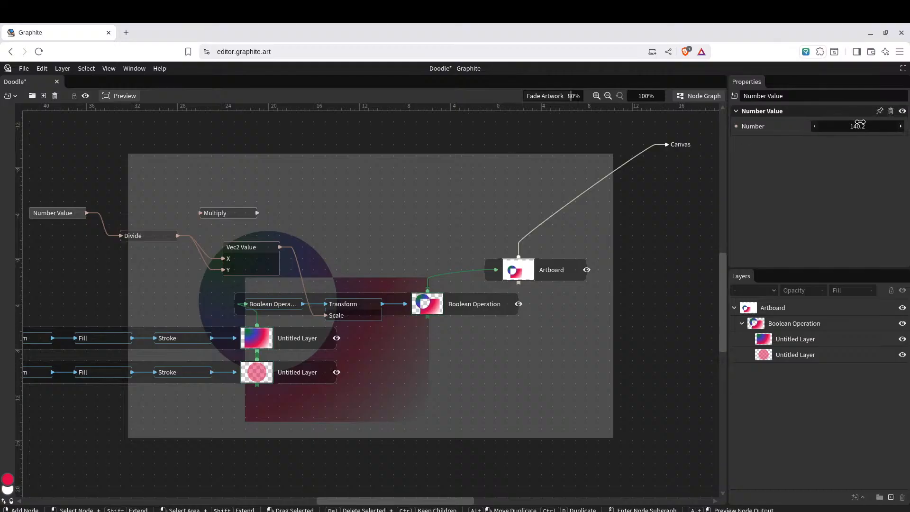
{"action": "left_click", "coordinate": [224, 211]}
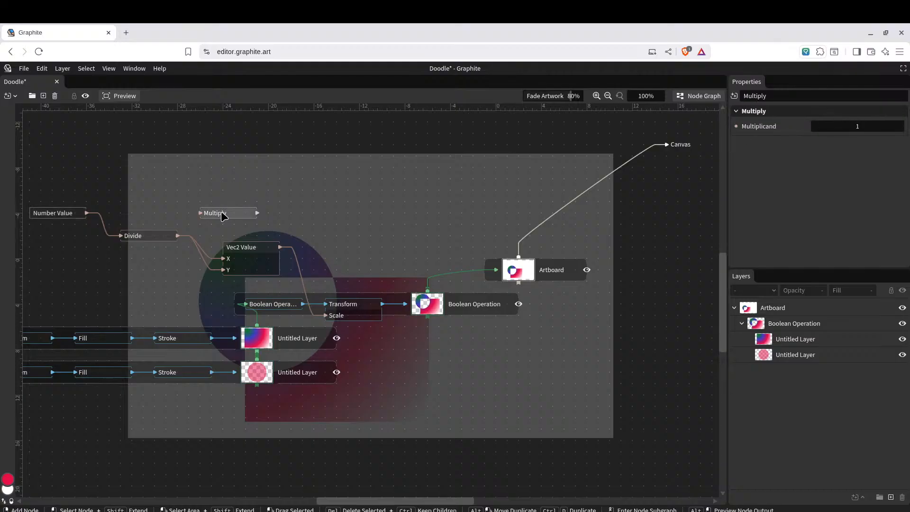
{"action": "left_click", "coordinate": [853, 126]}
{"action": "left_click", "coordinate": [842, 189]}
Move the Vec2 Value node clear and wire the Multiply node between Divide and the Vec2 Value's Y input
{"action": "left_click_drag", "start_coordinate": [249, 251], "coordinate": [345, 201]}
{"action": "left_click_drag", "start_coordinate": [246, 215], "coordinate": [224, 258]}
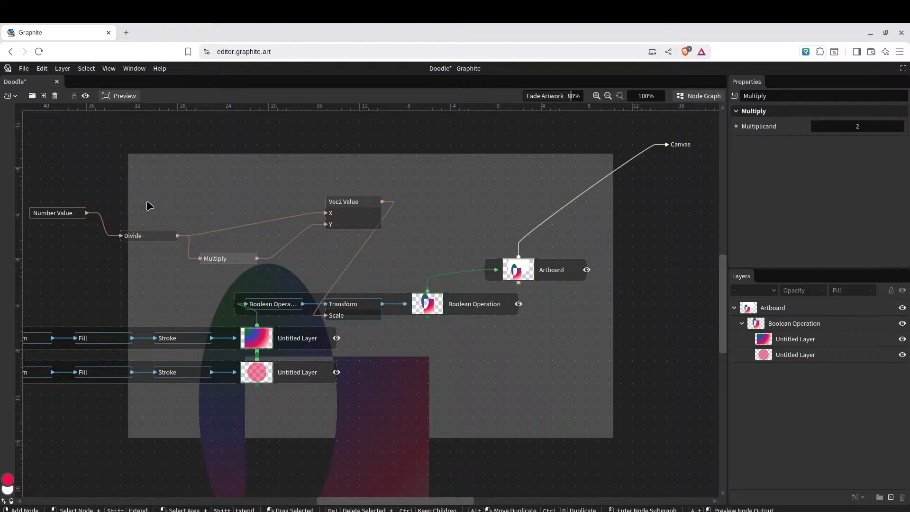
Lower the Number Value node's number to 79.3
{"action": "left_click", "coordinate": [66, 216]}
{"action": "left_click", "coordinate": [865, 128]}
{"action": "type", "text": "70.2"}
{"action": "key", "text": "Return"}
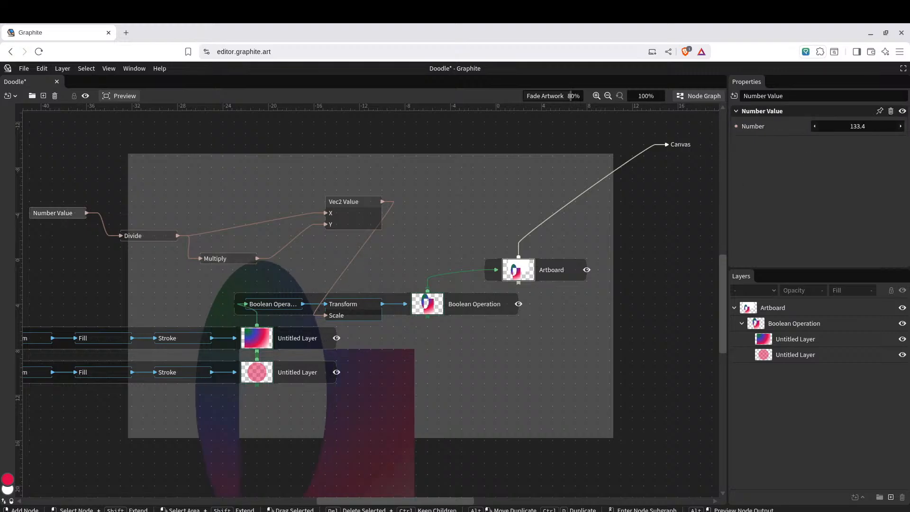
{"action": "left_click_drag", "start_coordinate": [857, 131], "coordinate": [900, 131]}
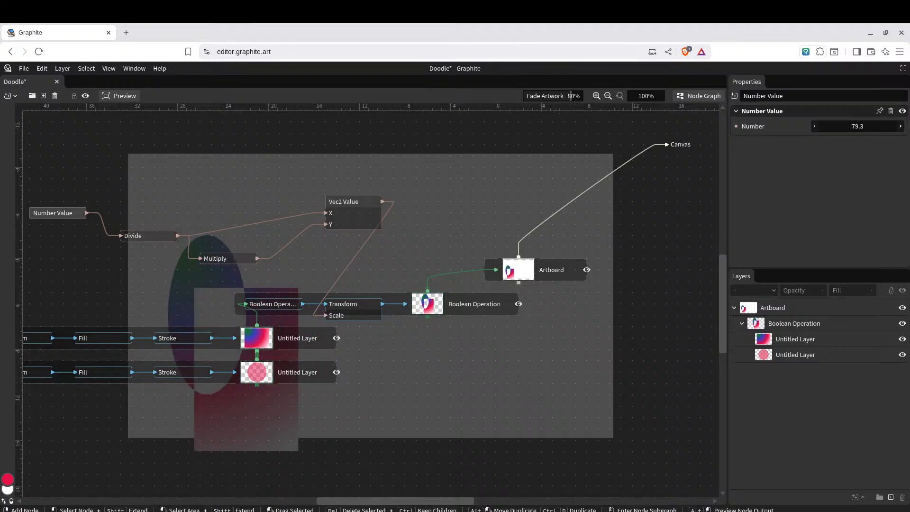
Expose the Multiply node's Multiplicand as an input and wire a duplicate of the Number Value node into it
{"action": "left_click_drag", "start_coordinate": [235, 264], "coordinate": [259, 253]}
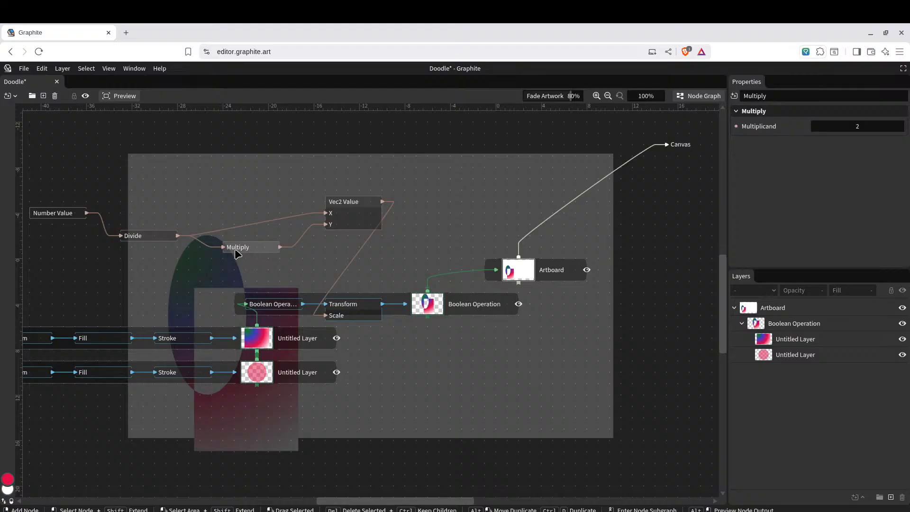
{"action": "left_click", "coordinate": [736, 126]}
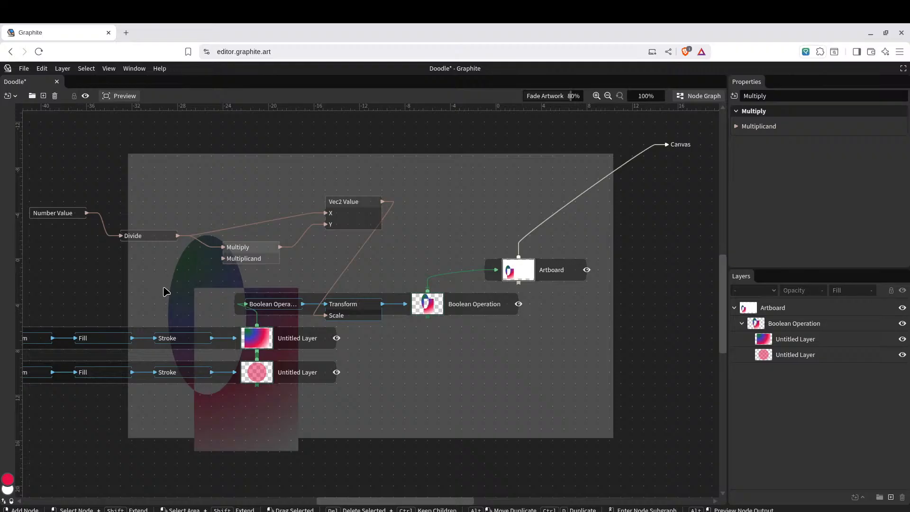
{"action": "left_click", "coordinate": [55, 217]}
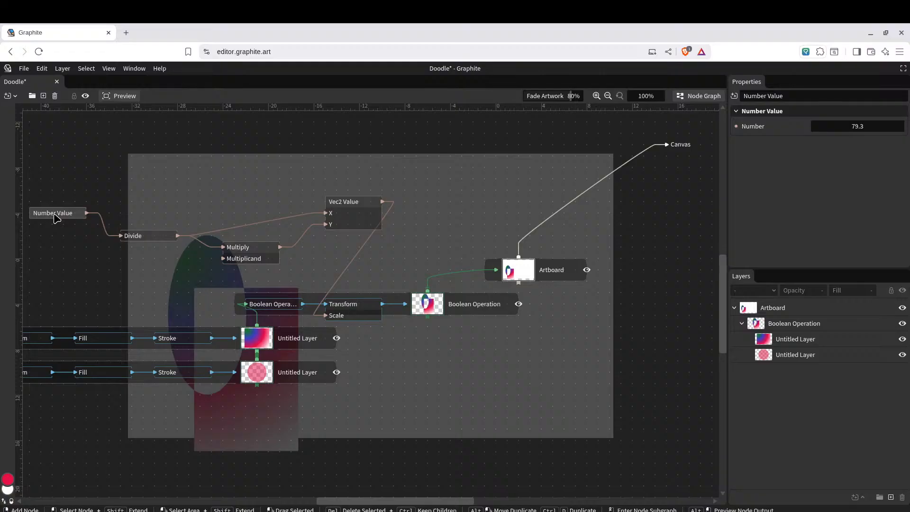
{"action": "left_click_drag", "start_coordinate": [56, 217], "coordinate": [223, 260]}
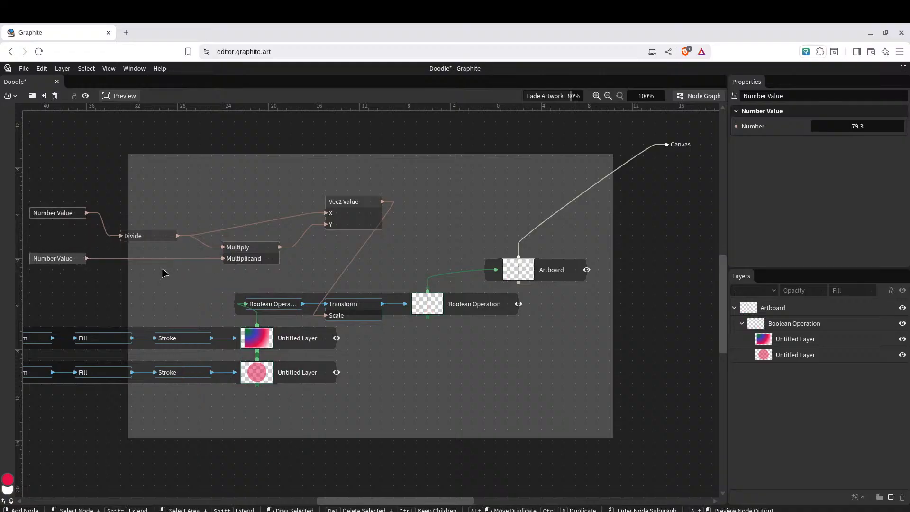
Set the duplicated Number Value node's number to 1 and step it up to 3
{"action": "left_click", "coordinate": [819, 126]}
{"action": "type", "text": "1"}
{"action": "key", "text": "Return"}
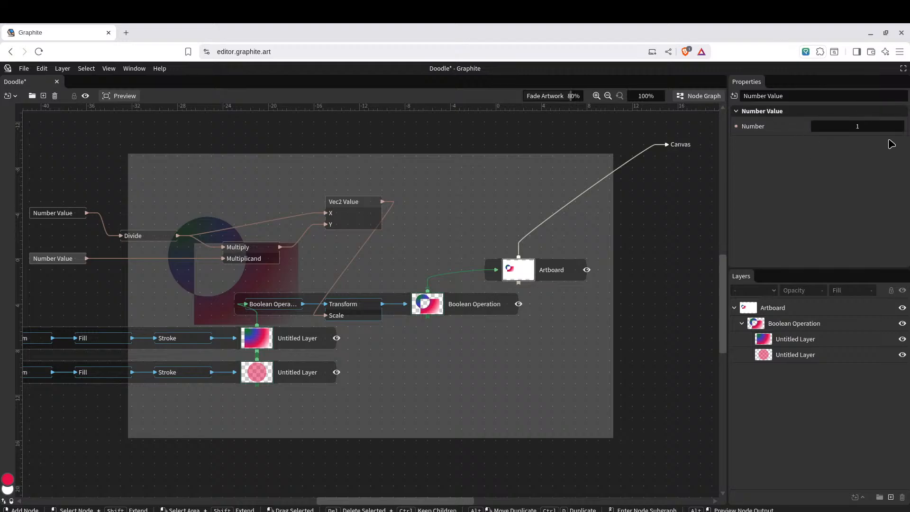
{"action": "left_click", "coordinate": [900, 127]}
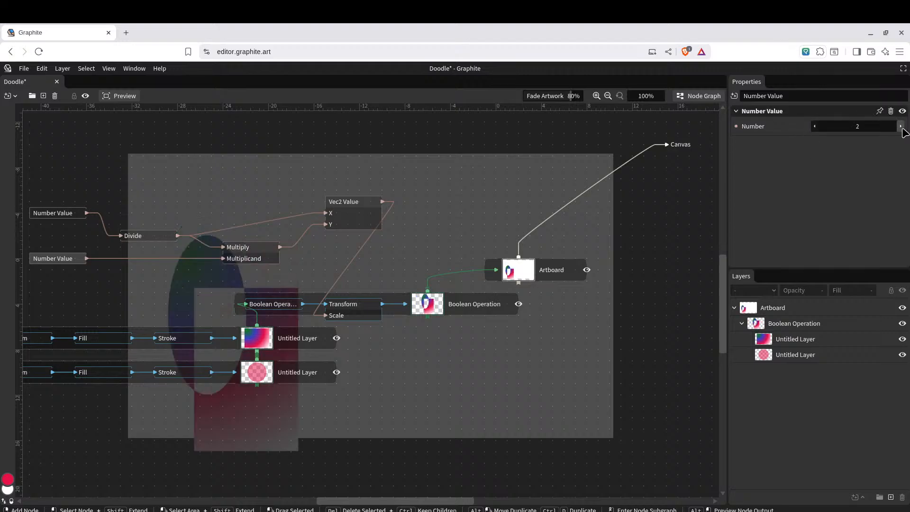
{"action": "left_click", "coordinate": [900, 126]}
Set the duplicated Number Value node's number to 1.5 and reduce it to 1.3
{"action": "left_click", "coordinate": [873, 127]}
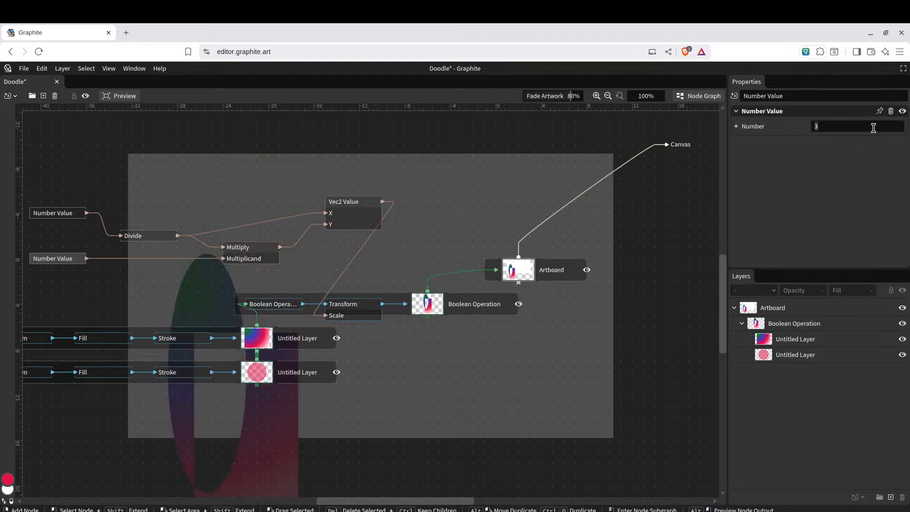
{"action": "type", "text": "1.5"}
{"action": "key", "text": "Return"}
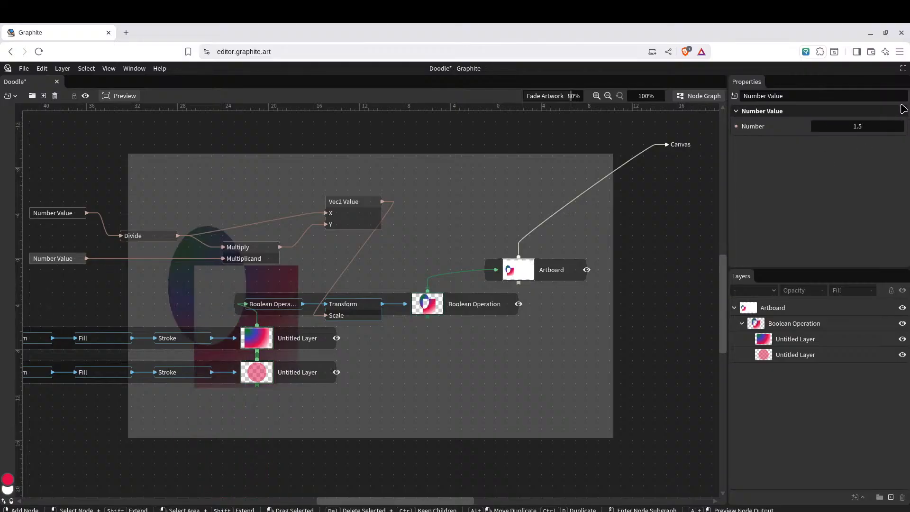
{"action": "mouse_move", "coordinate": [861, 126]}
{"action": "left_mouse_down"}
{"action": "mouse_move", "coordinate": [831, 126]}
{"action": "mouse_move", "coordinate": [868, 126]}
{"action": "left_mouse_up"}
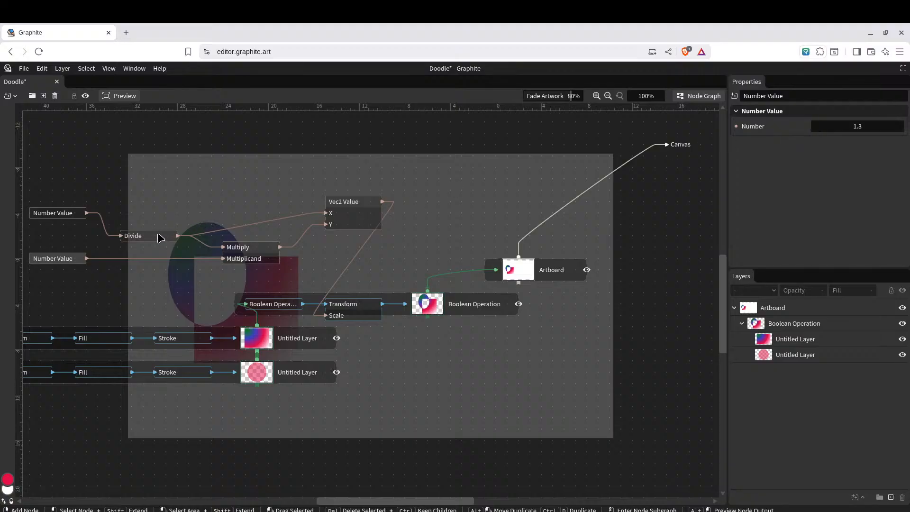
Align Divide with the first Number Value node and respace the Artboard and Boolean Operation layers, keeping Transform in the Boolean Operation layer's chain
{"action": "left_click_drag", "start_coordinate": [161, 238], "coordinate": [172, 214]}
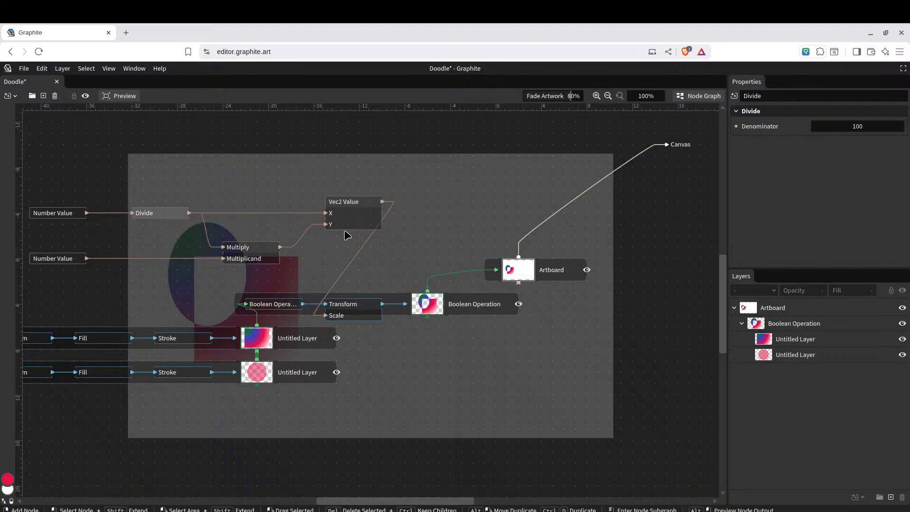
{"action": "left_click_drag", "start_coordinate": [353, 309], "coordinate": [461, 230]}
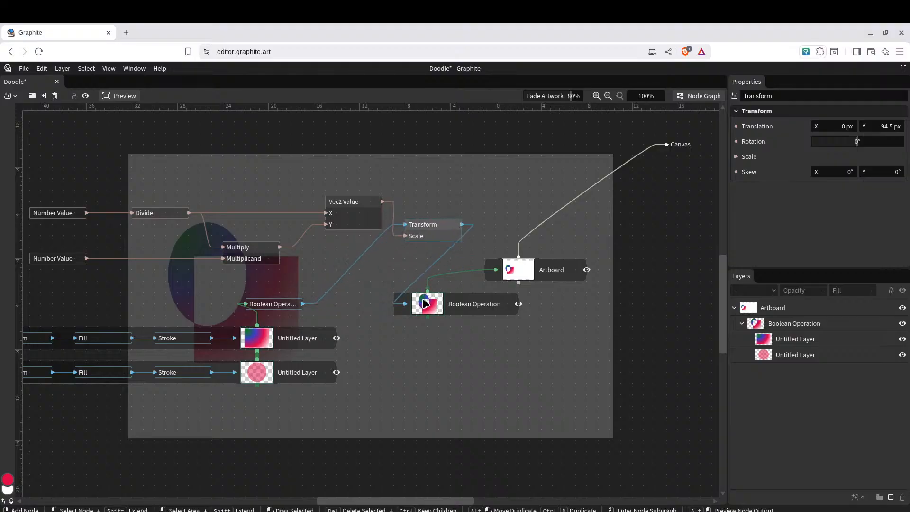
{"action": "left_click_drag", "start_coordinate": [510, 268], "coordinate": [532, 269]}
{"action": "left_click_drag", "start_coordinate": [447, 301], "coordinate": [412, 324]}
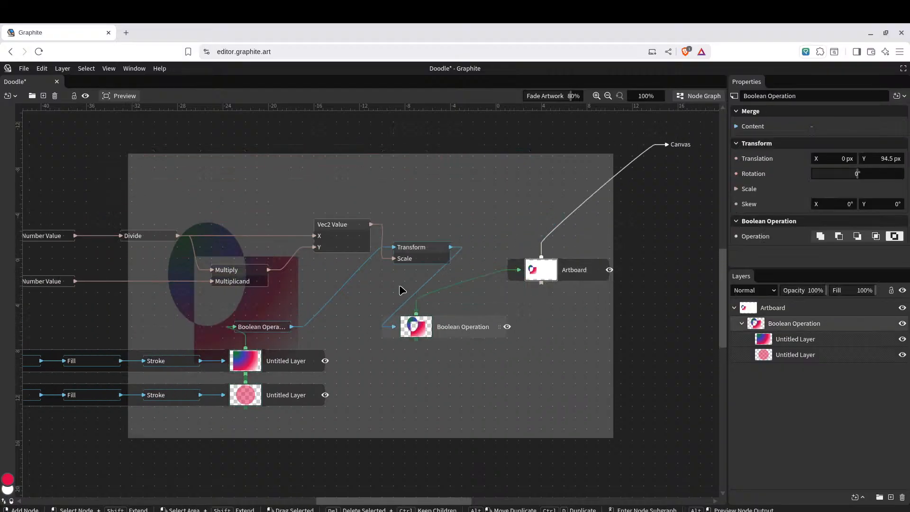
{"action": "left_click_drag", "start_coordinate": [417, 246], "coordinate": [337, 325]}
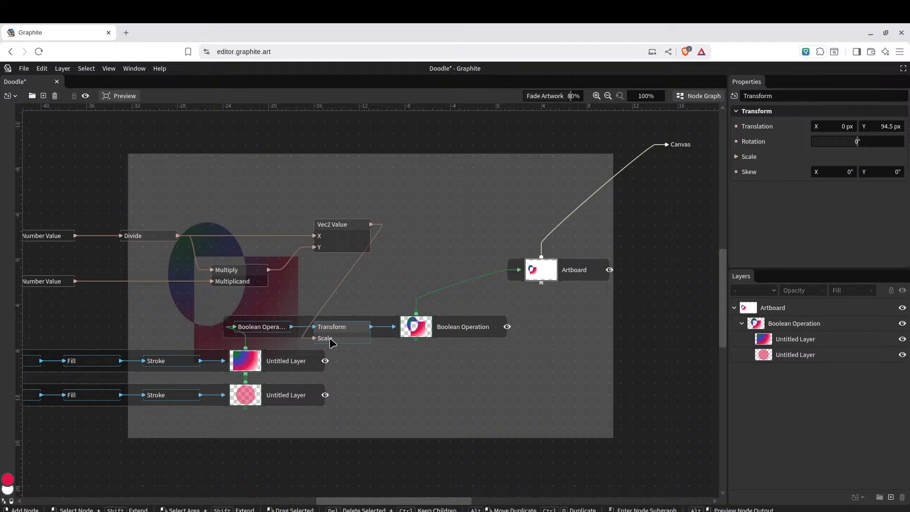
Move the two shape layers down and regroup the Vec2 Value, Multiply, Divide and both Number Value nodes just above them
{"action": "left_click_drag", "start_coordinate": [294, 354], "coordinate": [214, 399]}
{"action": "left_click_drag", "start_coordinate": [363, 227], "coordinate": [108, 353]}
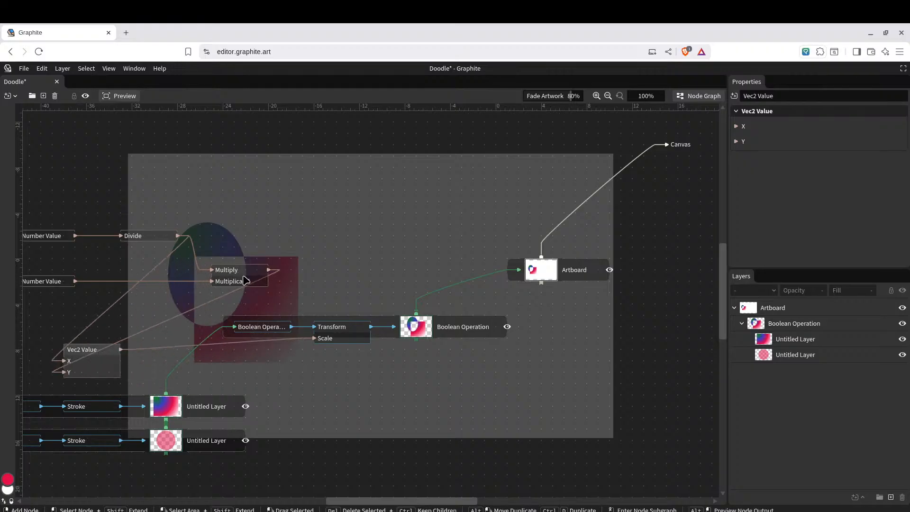
{"action": "left_click_drag", "start_coordinate": [377, 501], "coordinate": [345, 501]}
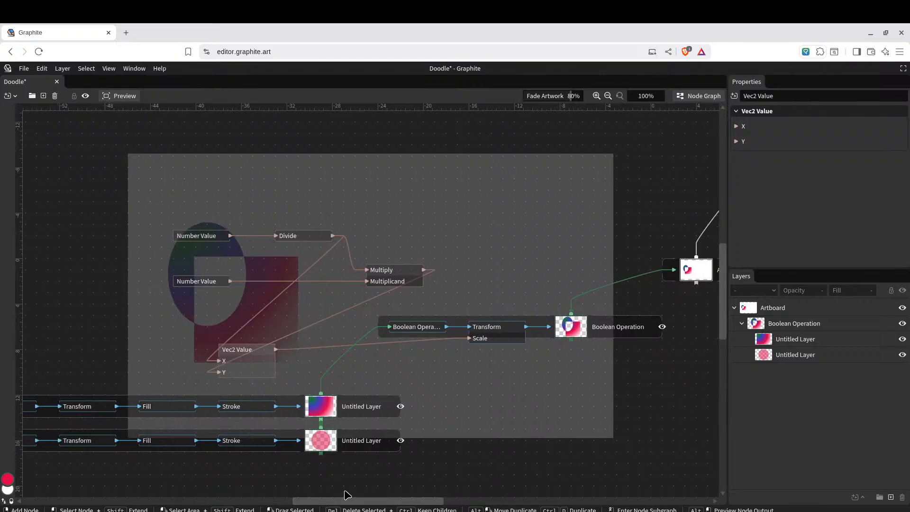
{"action": "left_click_drag", "start_coordinate": [387, 275], "coordinate": [144, 369]}
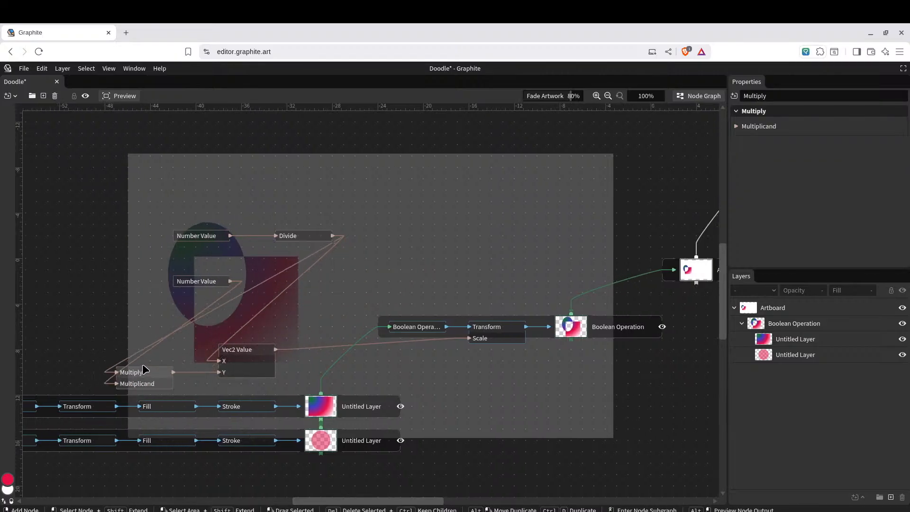
{"action": "left_click_drag", "start_coordinate": [306, 241], "coordinate": [170, 356]}
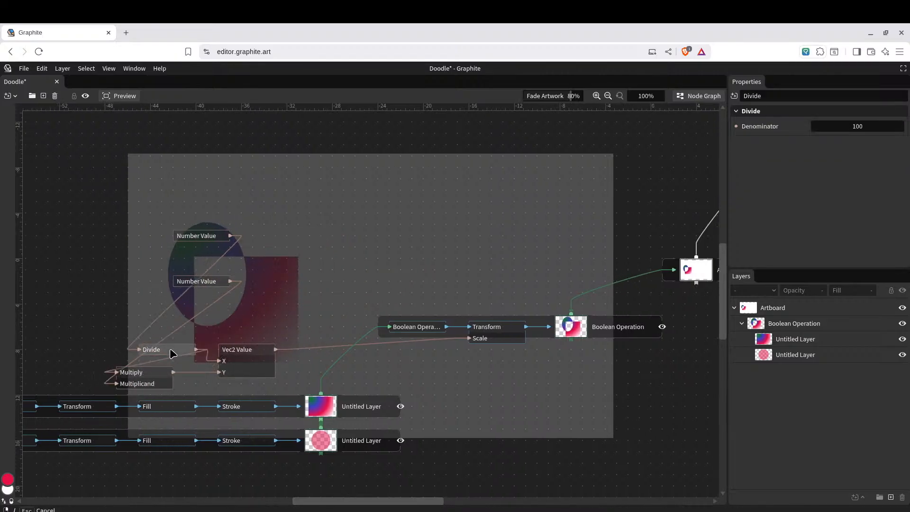
{"action": "left_click_drag", "start_coordinate": [209, 280], "coordinate": [27, 360]}
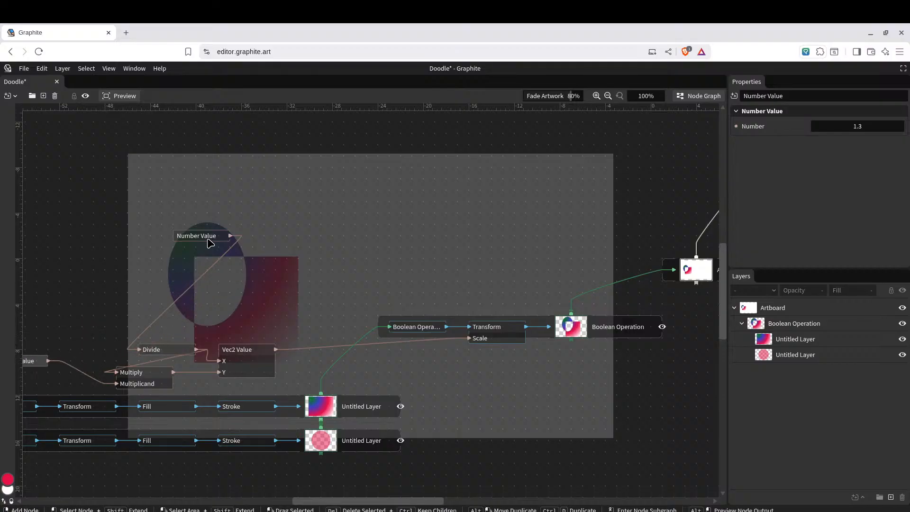
{"action": "left_click_drag", "start_coordinate": [207, 238], "coordinate": [22, 318]}
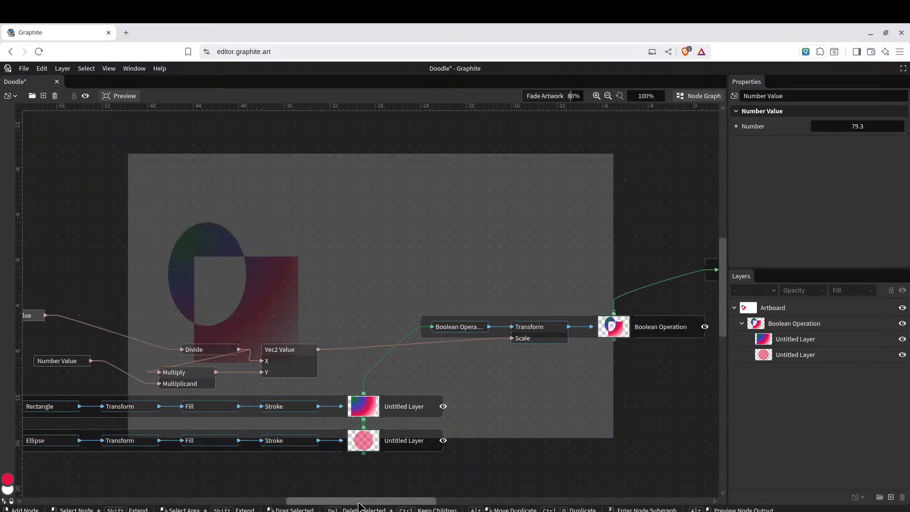
Pull both Number Value nodes and the Rectangle and Ellipse nodes out into one column ahead of the remaining nodes
{"action": "left_click_drag", "start_coordinate": [359, 501], "coordinate": [312, 501]}
{"action": "left_click_drag", "start_coordinate": [279, 362], "coordinate": [121, 374]}
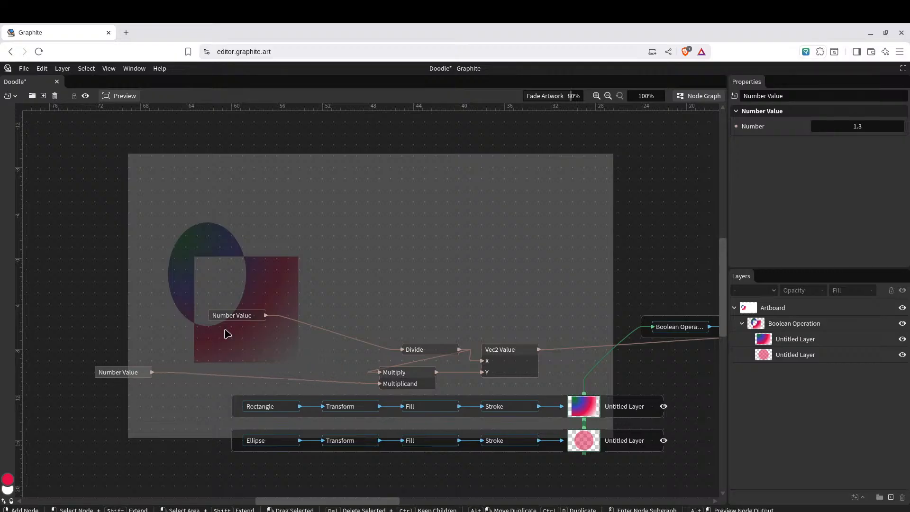
{"action": "left_click_drag", "start_coordinate": [249, 315], "coordinate": [135, 327]}
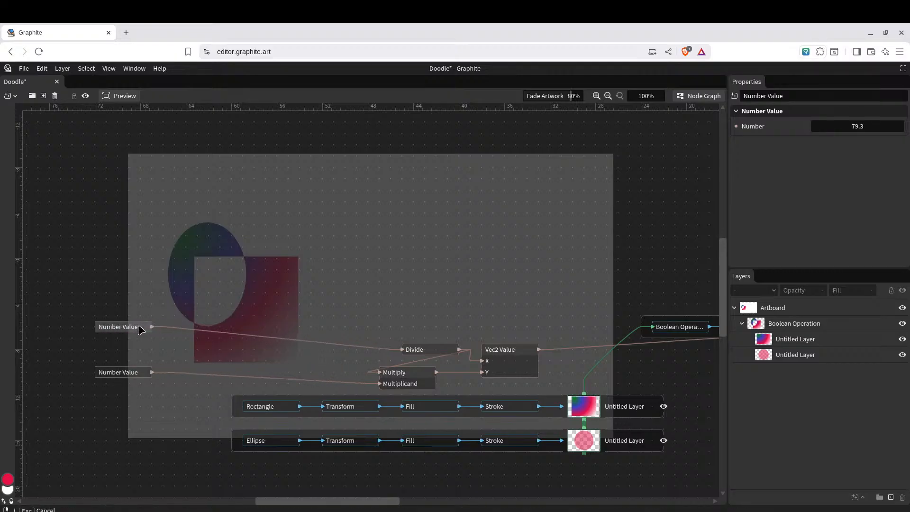
{"action": "left_click", "coordinate": [248, 411]}
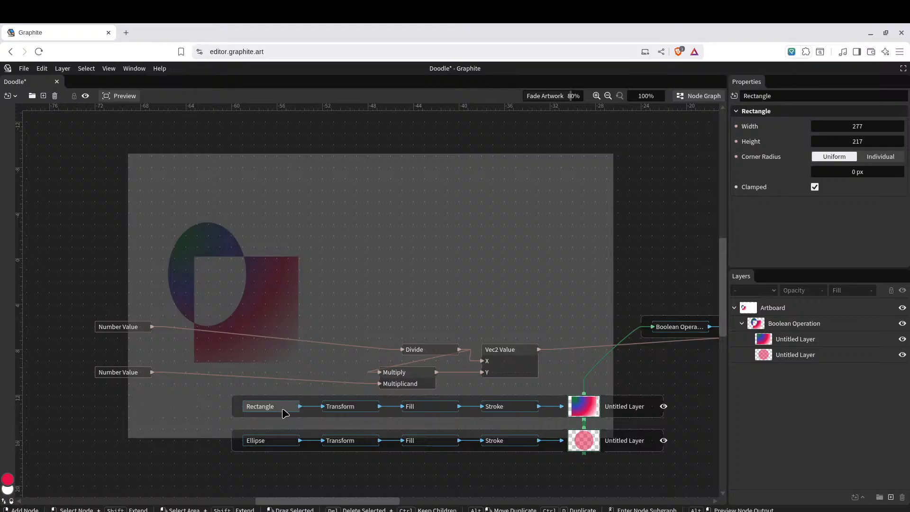
{"action": "left_click_drag", "start_coordinate": [283, 411], "coordinate": [135, 413]}
{"action": "left_click_drag", "start_coordinate": [246, 439], "coordinate": [82, 446]}
{"action": "scroll", "coordinate": [187, 310], "scroll_direction": "down", "scroll_amount": 3}
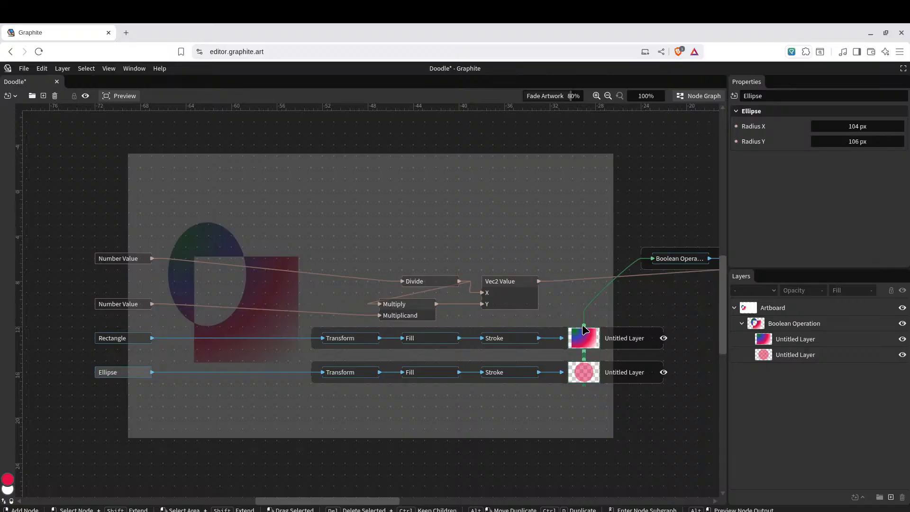
Reposition the inner Boolean Operation node and merge all nodes between the four input nodes and the Artboard into one node
{"action": "left_click_drag", "start_coordinate": [694, 261], "coordinate": [676, 284]}
{"action": "left_click_drag", "start_coordinate": [352, 502], "coordinate": [385, 498]}
{"action": "scroll", "coordinate": [362, 432], "scroll_direction": "down", "scroll_amount": 2}
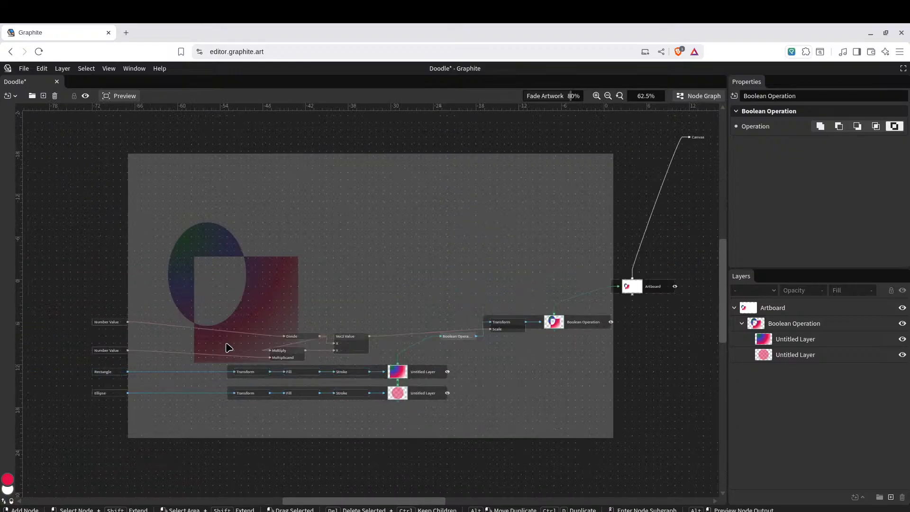
{"action": "left_click_drag", "start_coordinate": [204, 303], "coordinate": [623, 426]}
{"action": "key", "text": "Escape"}
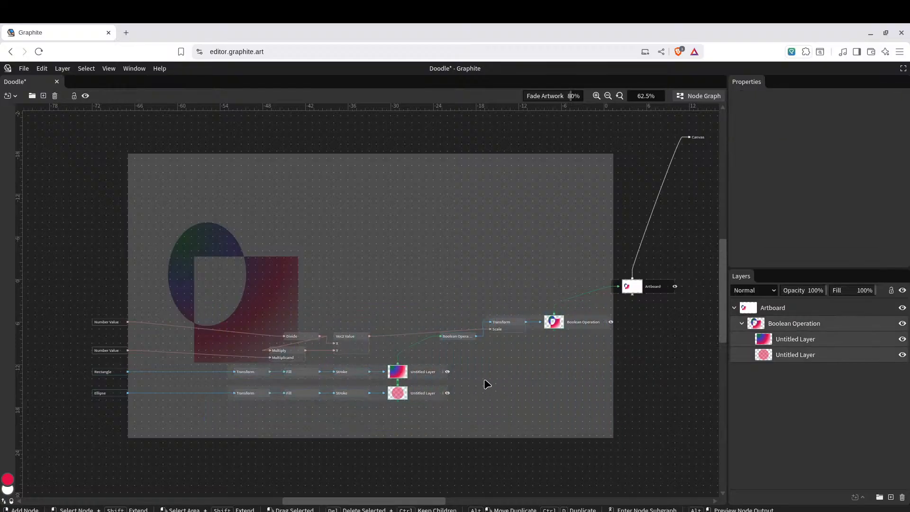
{"action": "right_click", "coordinate": [424, 375]}
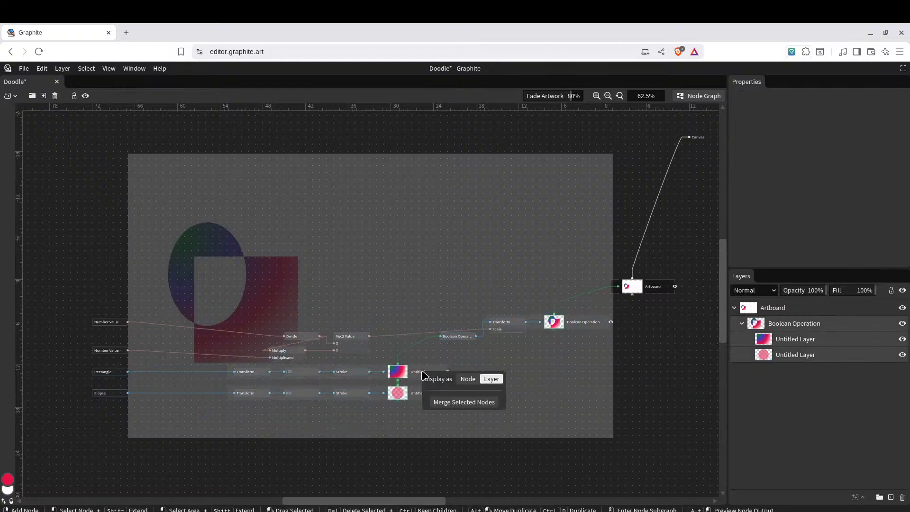
{"action": "left_click", "coordinate": [453, 404]}
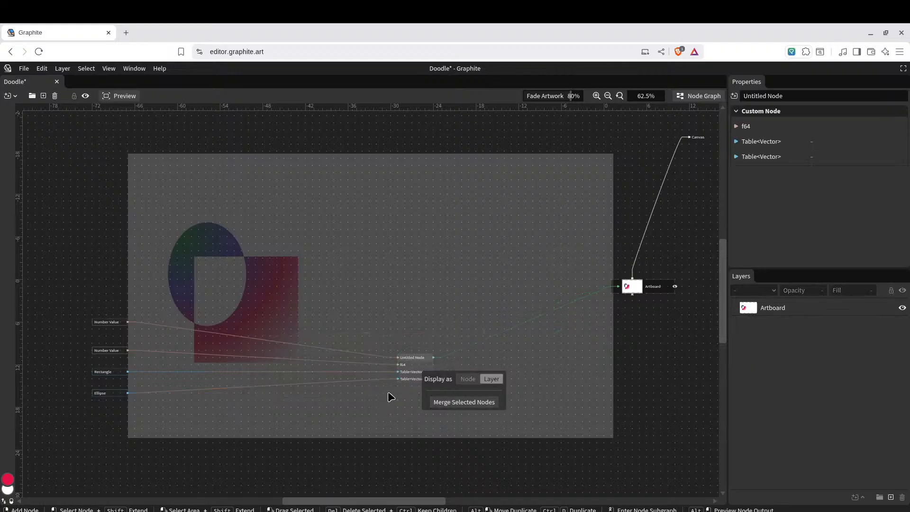
{"action": "left_click", "coordinate": [404, 305]}
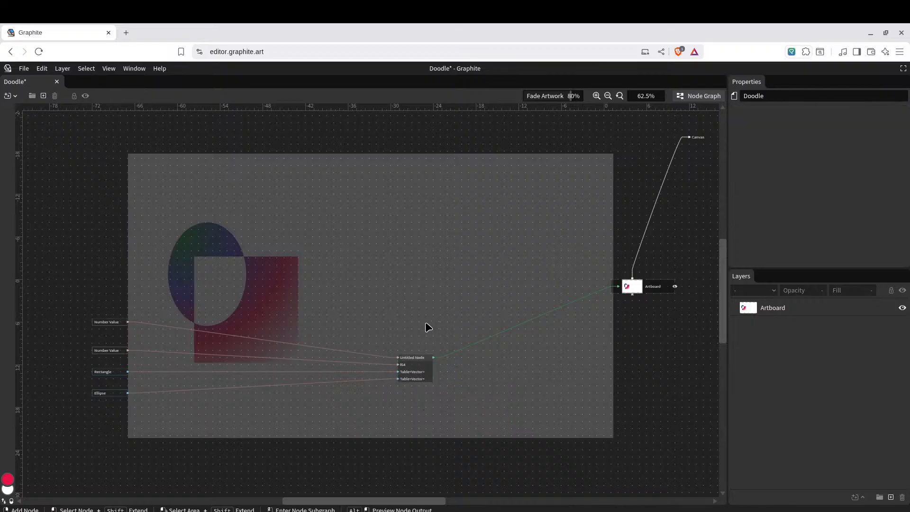
Enter the merged node's subgraph, move its Divide node clear of the Multiply node, and return to the document graph
{"action": "left_click", "coordinate": [413, 364]}
{"action": "double_click", "coordinate": [414, 362]}
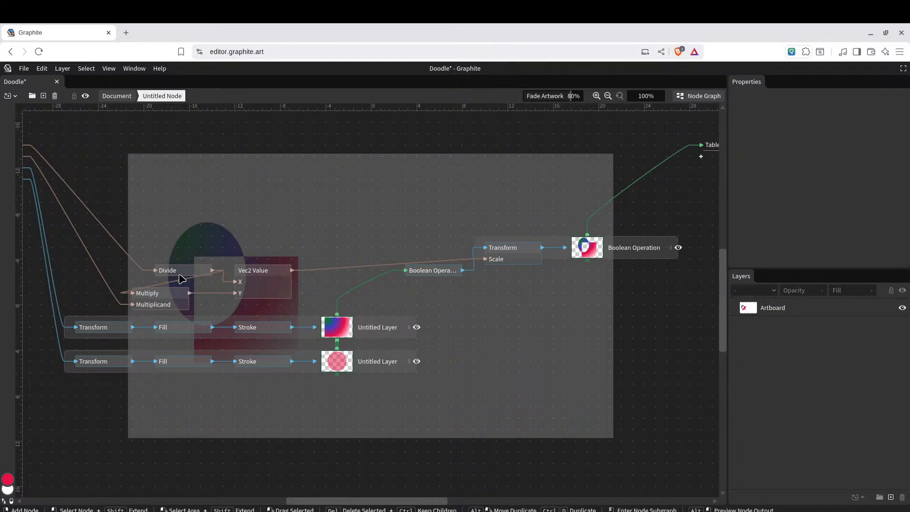
{"action": "left_click_drag", "start_coordinate": [179, 275], "coordinate": [311, 237]}
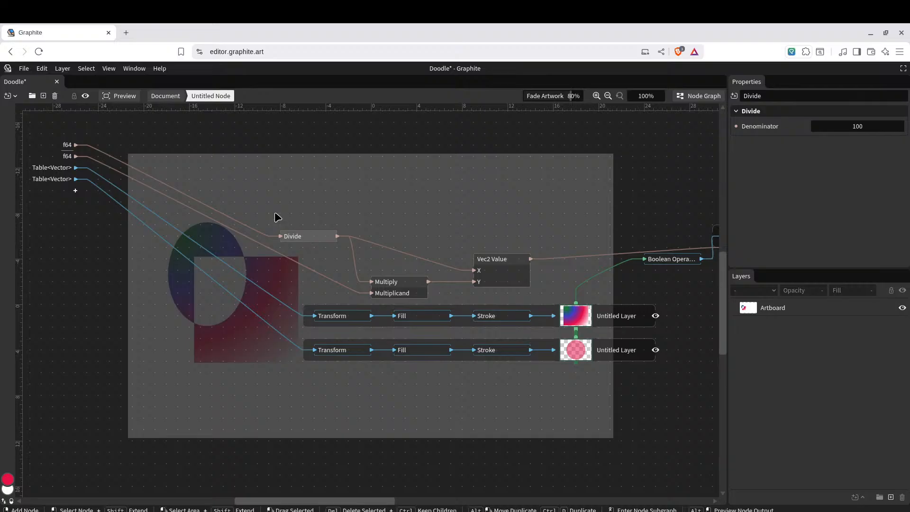
{"action": "left_click", "coordinate": [167, 96]}
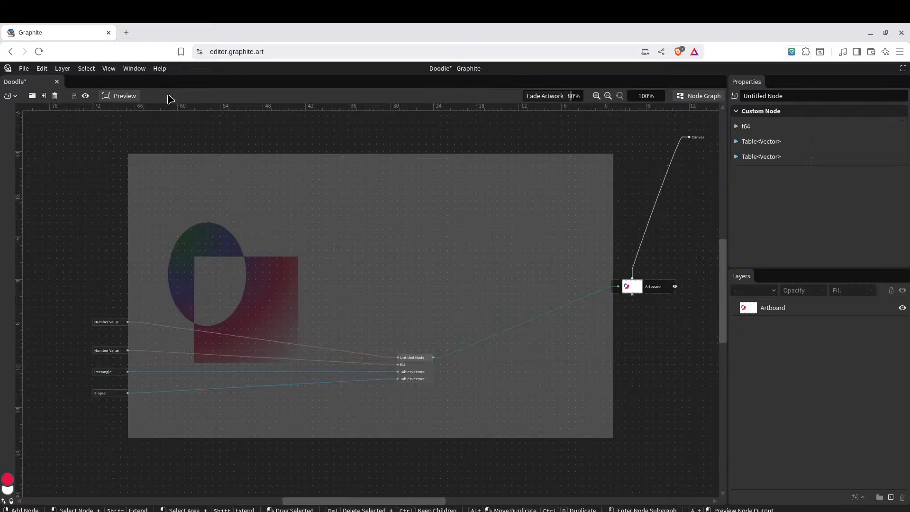
Rename the upper Number Value node to Size
{"action": "left_click", "coordinate": [108, 323]}
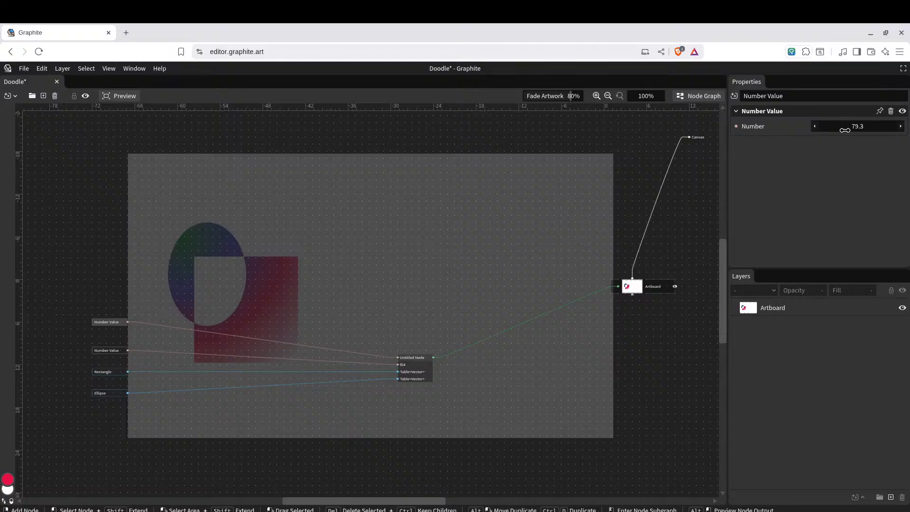
{"action": "left_click", "coordinate": [782, 97]}
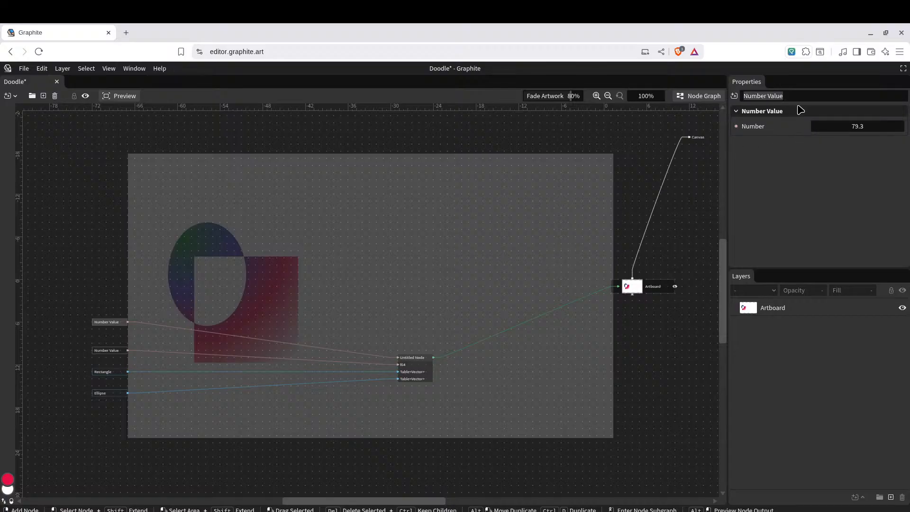
{"action": "type", "text": "Scale"}
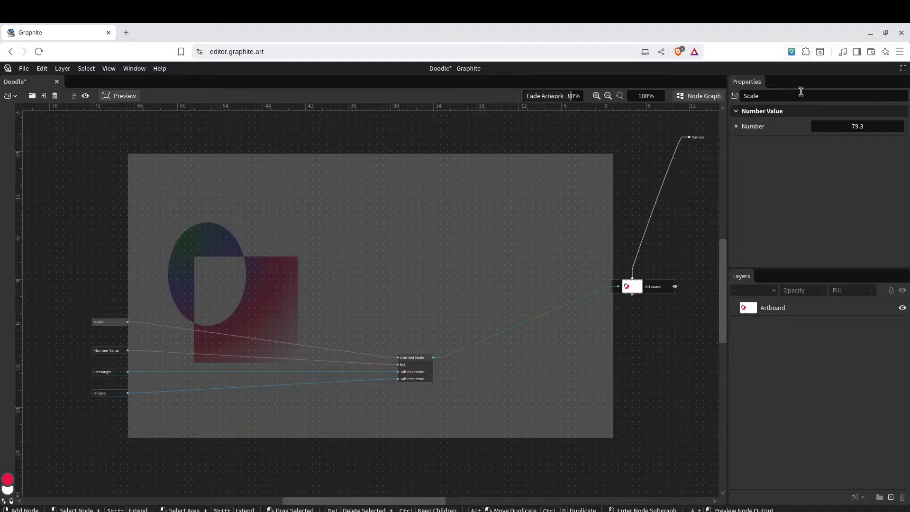
{"action": "left_click", "coordinate": [786, 96]}
{"action": "type", "text": "Size"}
{"action": "left_click", "coordinate": [832, 198]}
Rename the remaining Number Value node to xy factor
{"action": "left_click", "coordinate": [110, 353]}
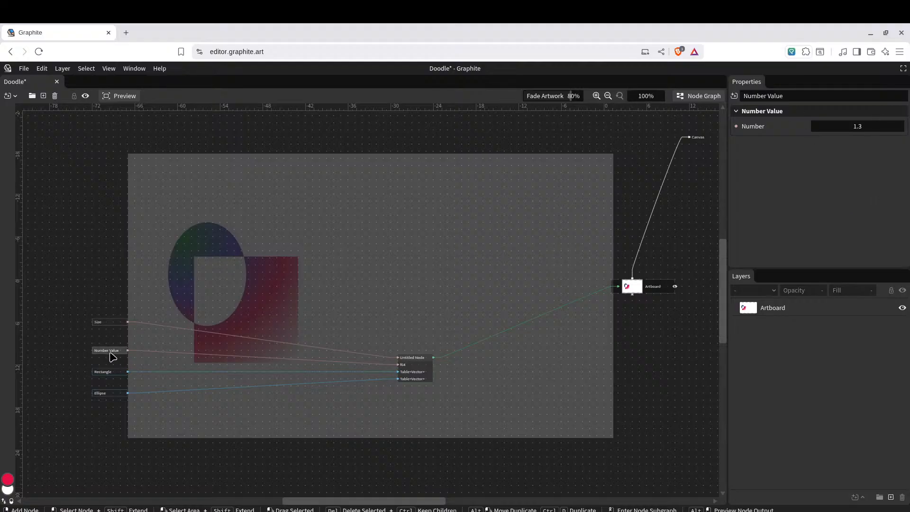
{"action": "left_click", "coordinate": [793, 98]}
{"action": "type", "text": "xy factor"}
Pin the Rectangle and Ellipse nodes' properties to the document and deselect all nodes
{"action": "left_click", "coordinate": [106, 372]}
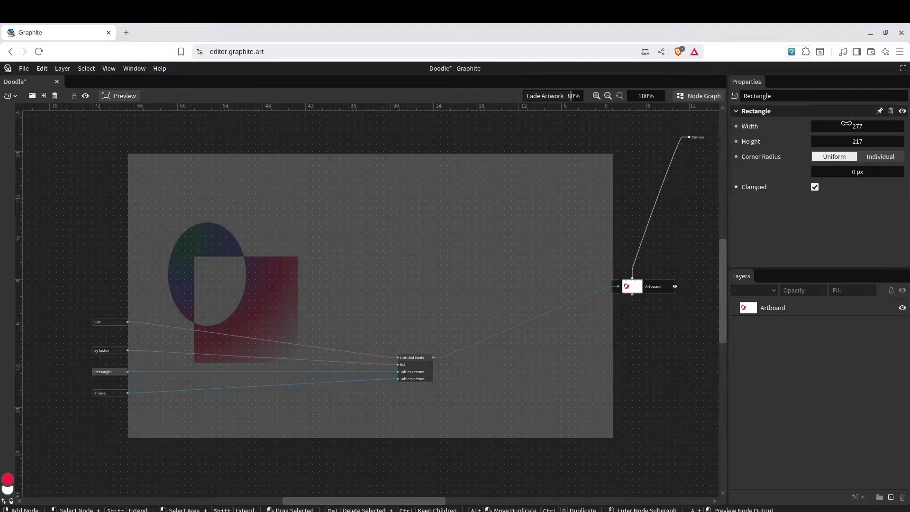
{"action": "left_click", "coordinate": [119, 395]}
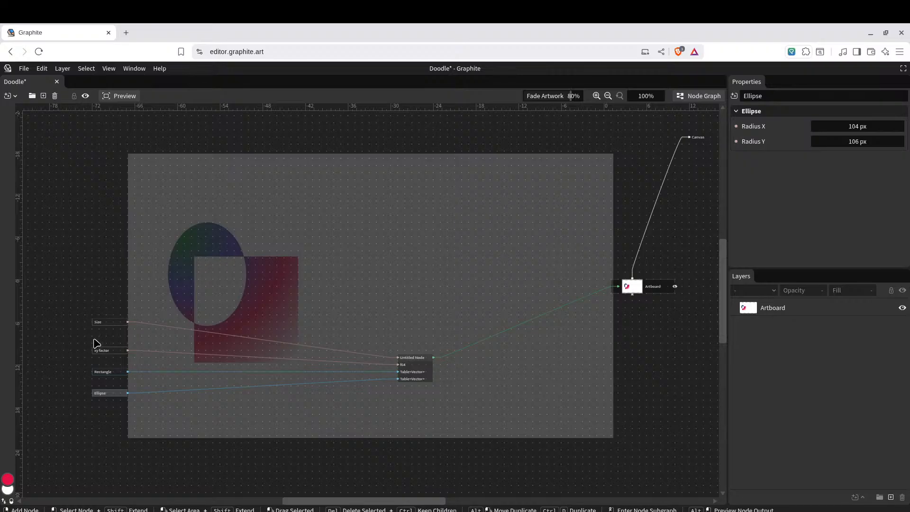
{"action": "left_click", "coordinate": [109, 353]}
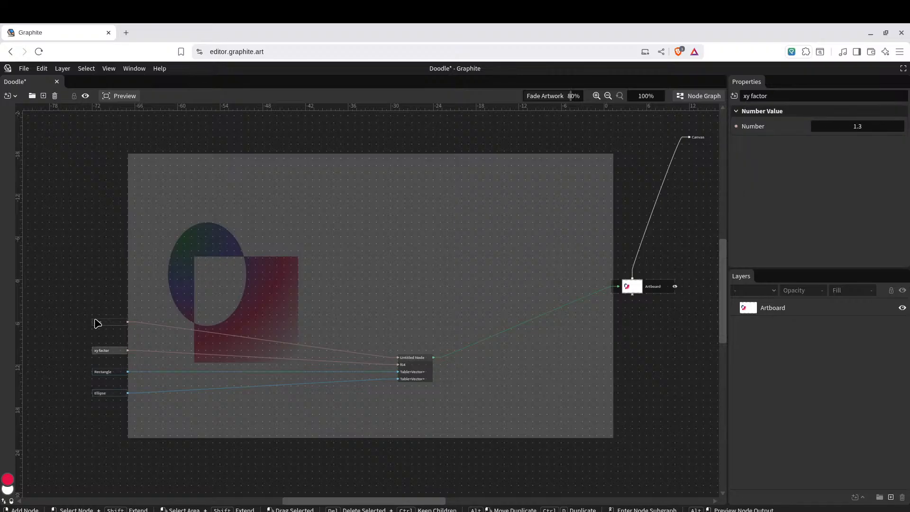
{"action": "left_click_drag", "start_coordinate": [71, 290], "coordinate": [172, 435]}
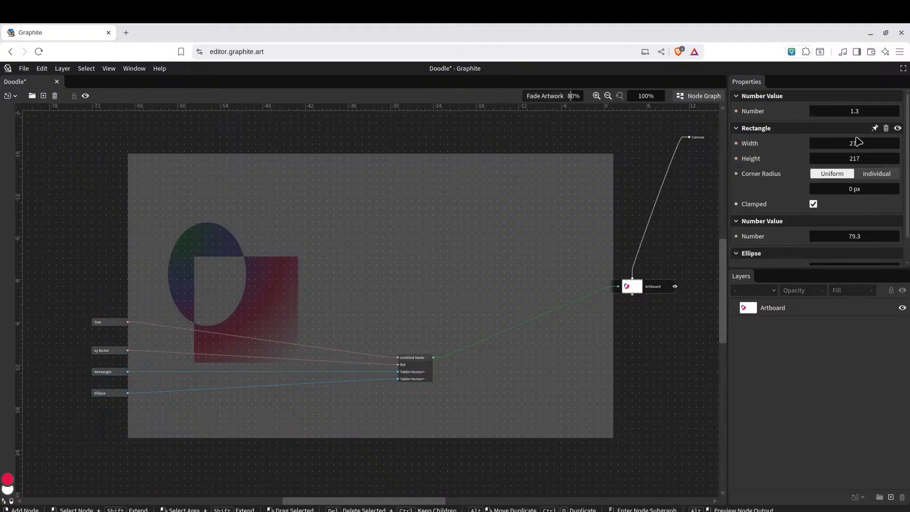
{"action": "left_click", "coordinate": [359, 196]}
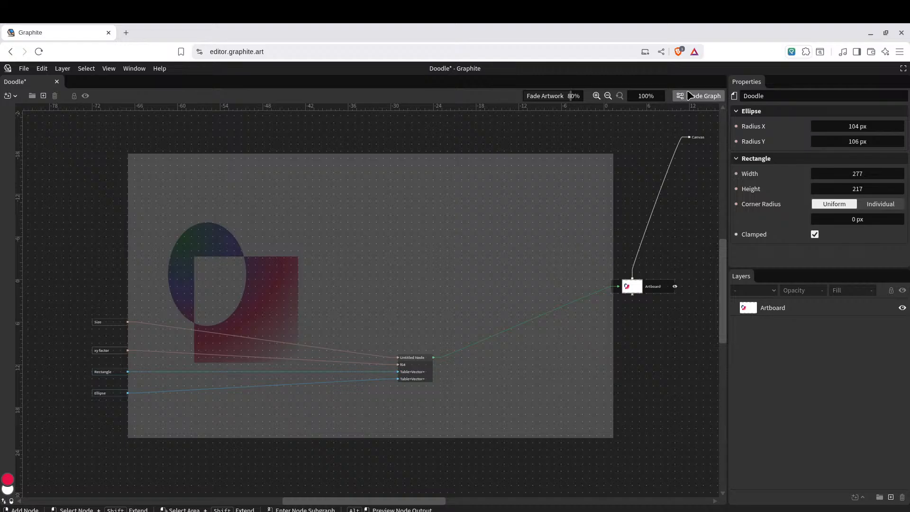
Return to the canvas, try to select the merged shape on the artboard, and switch to the Path tool
{"action": "left_click", "coordinate": [699, 95]}
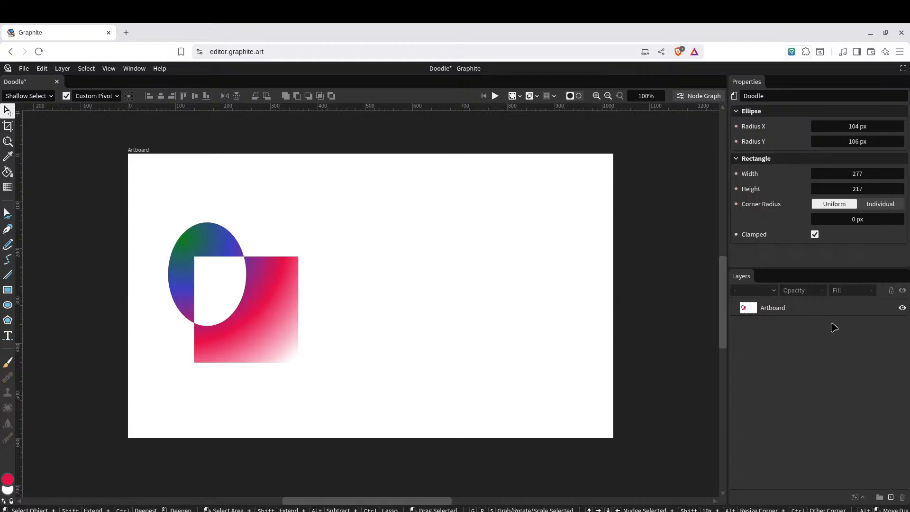
{"action": "left_click", "coordinate": [791, 310]}
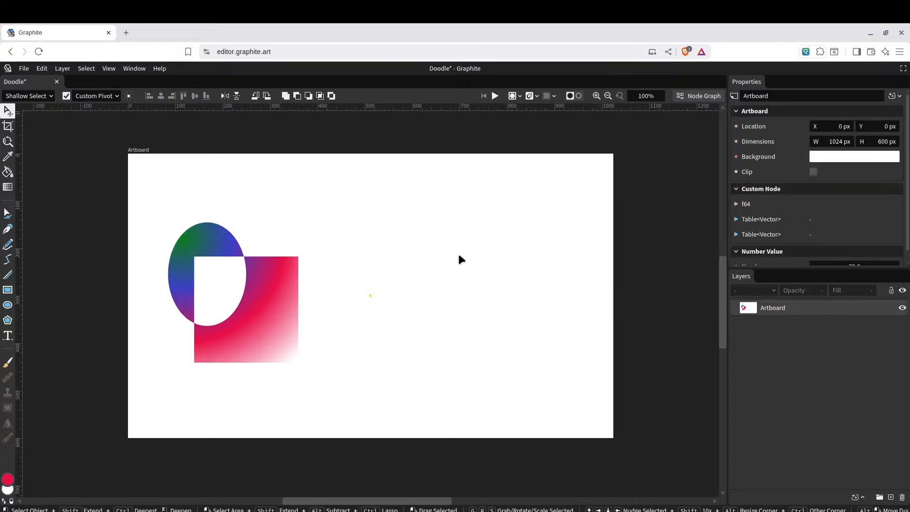
{"action": "left_click", "coordinate": [291, 312]}
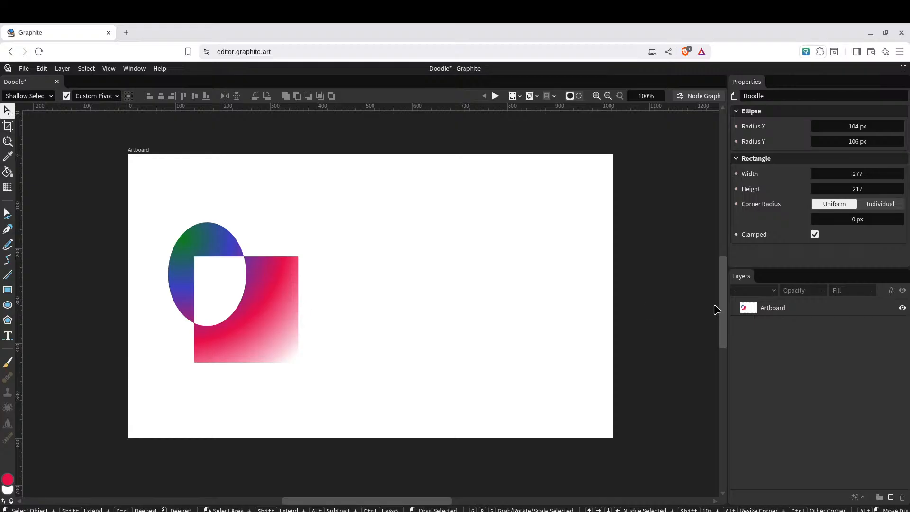
{"action": "left_click", "coordinate": [797, 310]}
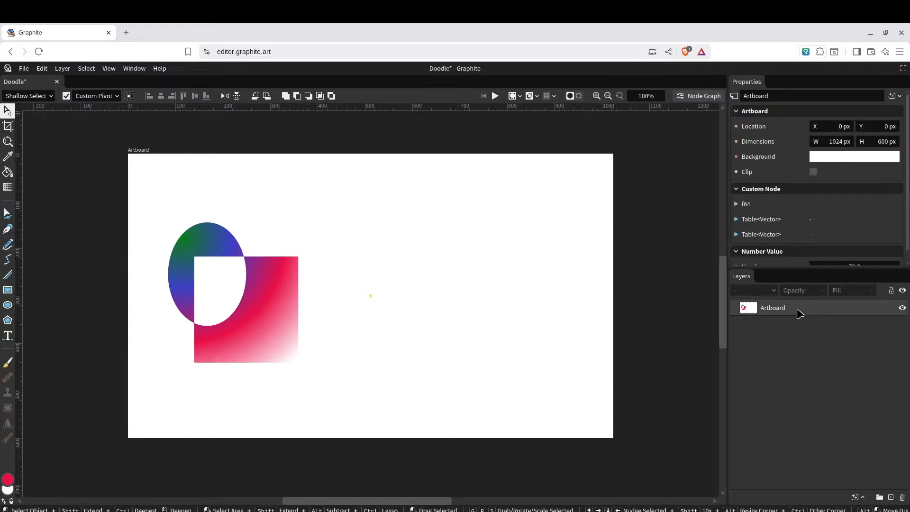
{"action": "left_click", "coordinate": [217, 244]}
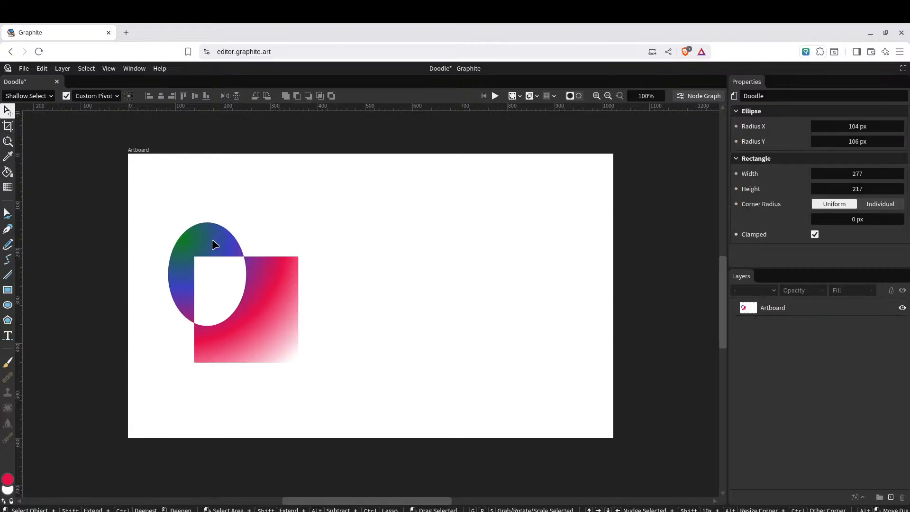
{"action": "left_click", "coordinate": [8, 216]}
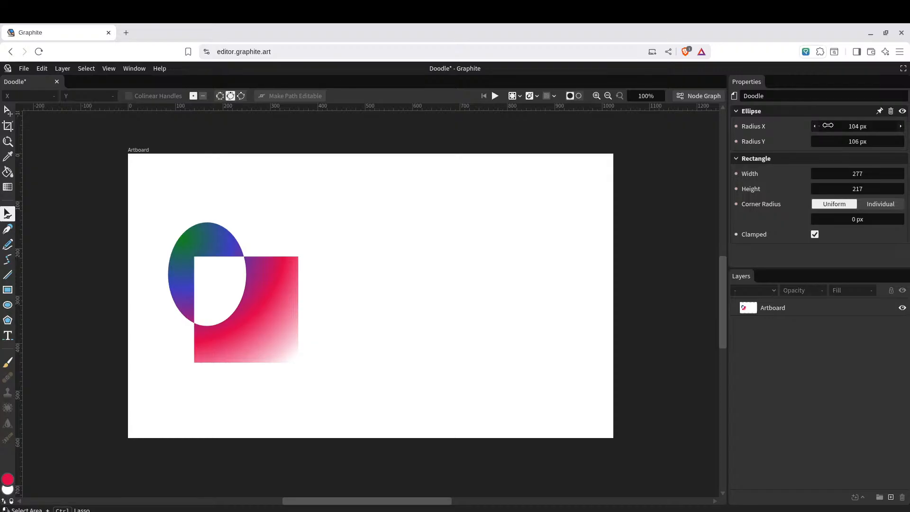
Set the ellipse's radii to 101.4 px and 138.5 px and the rectangle to 257.8 wide and 224.8 high, with Clamped enabled
{"action": "mouse_move", "coordinate": [828, 126]}
{"action": "left_mouse_down"}
{"action": "mouse_move", "coordinate": [819, 125]}
{"action": "mouse_move", "coordinate": [846, 126]}
{"action": "mouse_move", "coordinate": [825, 144]}
{"action": "mouse_move", "coordinate": [850, 144]}
{"action": "mouse_move", "coordinate": [829, 144]}
{"action": "mouse_move", "coordinate": [834, 126]}
{"action": "mouse_move", "coordinate": [806, 127]}
{"action": "mouse_move", "coordinate": [820, 126]}
{"action": "left_mouse_up"}
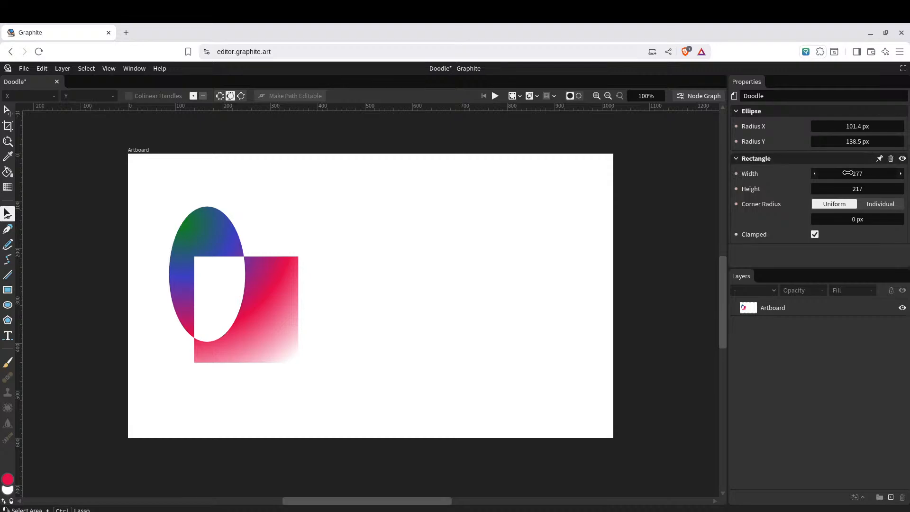
{"action": "left_click_drag", "start_coordinate": [845, 174], "coordinate": [857, 188]}
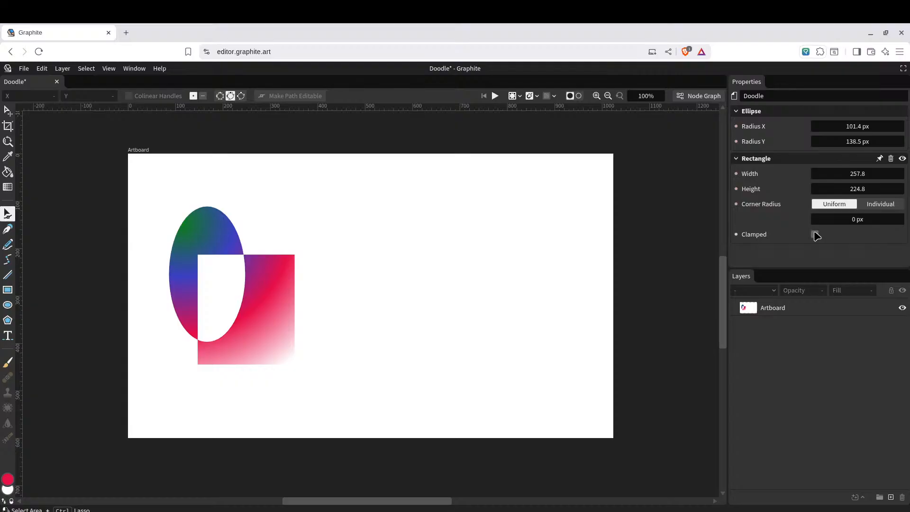
{"action": "left_click", "coordinate": [814, 235]}
Reopen the node graph, pin the Size and xy factor nodes' properties, and deselect all nodes
{"action": "left_click", "coordinate": [699, 95]}
{"action": "left_click", "coordinate": [110, 326]}
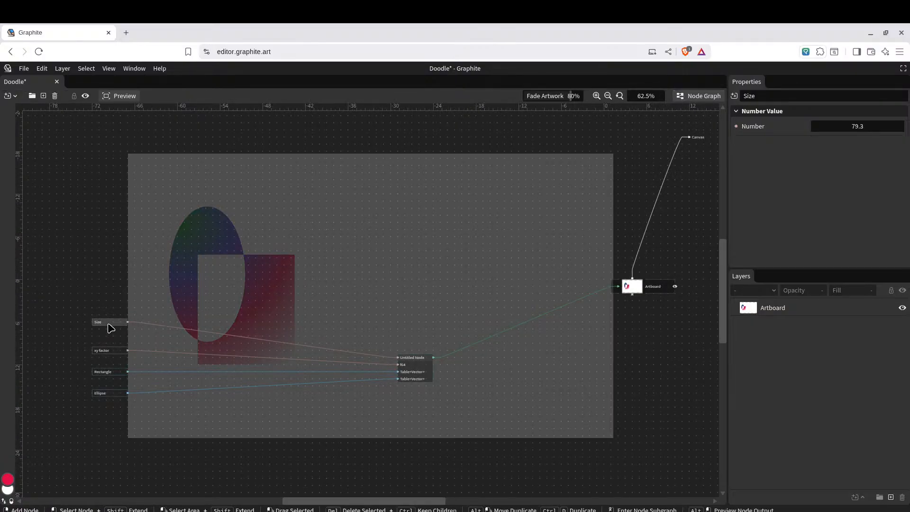
{"action": "mouse_move", "coordinate": [871, 116]}
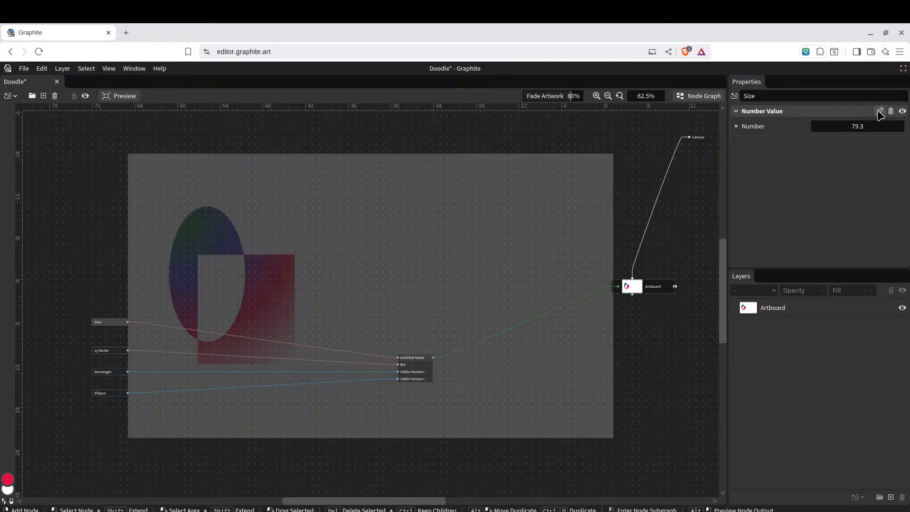
{"action": "left_click", "coordinate": [114, 356]}
{"action": "mouse_move", "coordinate": [885, 118]}
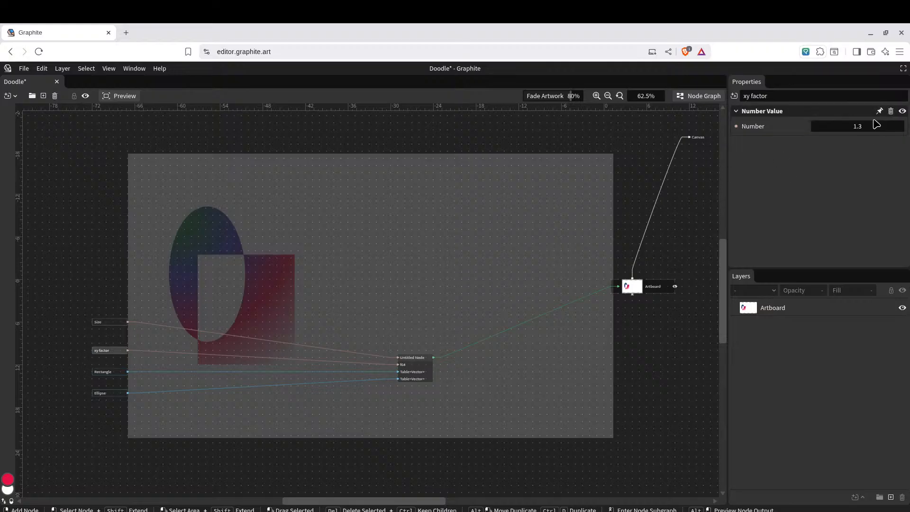
{"action": "left_click", "coordinate": [555, 206]}
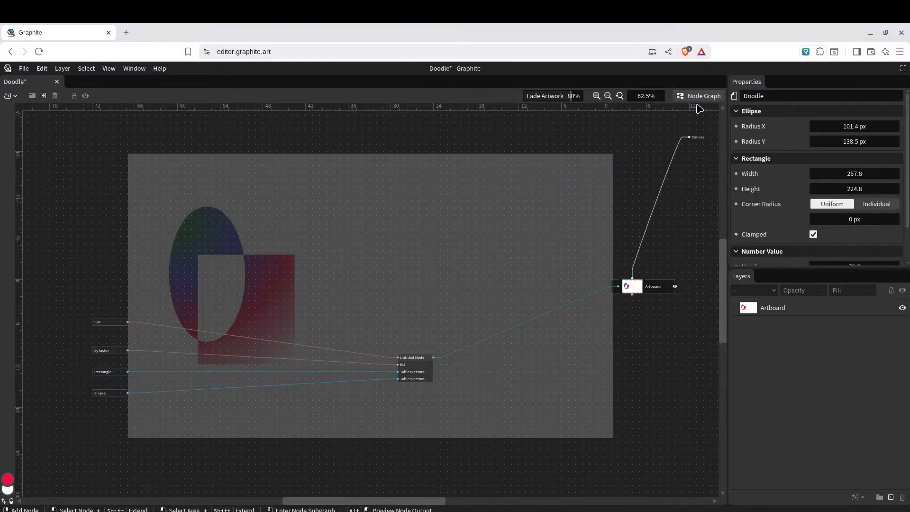
Return to the canvas and adjust the pinned Size value to 94.3 and the xy factor to 0.8
{"action": "left_click", "coordinate": [698, 97]}
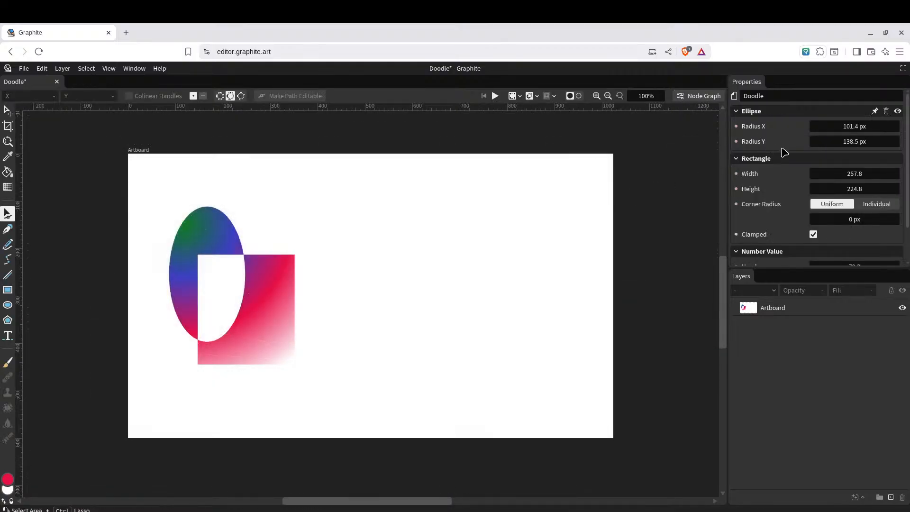
{"action": "scroll", "coordinate": [784, 152], "scroll_direction": "down", "scroll_amount": 2}
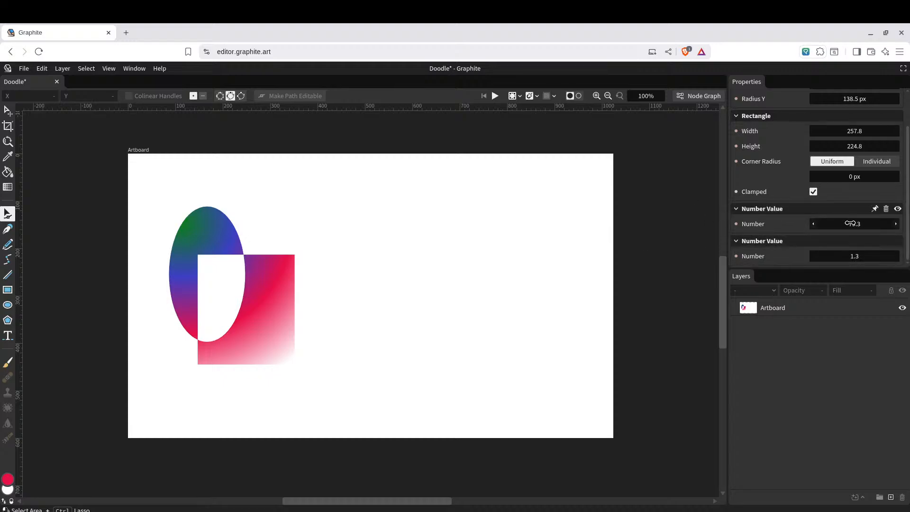
{"action": "mouse_move", "coordinate": [850, 224]}
{"action": "left_mouse_down"}
{"action": "mouse_move", "coordinate": [834, 223]}
{"action": "mouse_move", "coordinate": [846, 224]}
{"action": "left_mouse_up"}
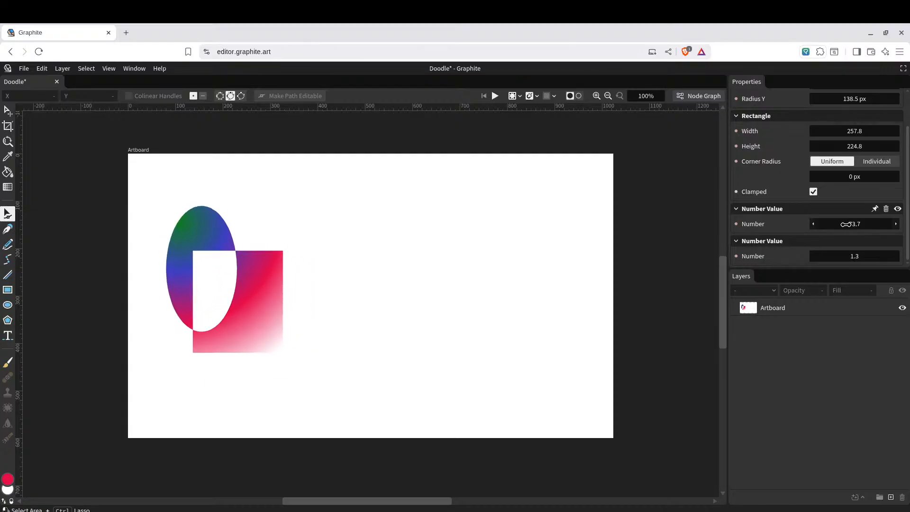
{"action": "mouse_move", "coordinate": [850, 256]}
{"action": "left_mouse_down"}
{"action": "mouse_move", "coordinate": [860, 256]}
{"action": "mouse_move", "coordinate": [841, 256]}
{"action": "mouse_move", "coordinate": [866, 256]}
{"action": "mouse_move", "coordinate": [856, 256]}
{"action": "left_mouse_up"}
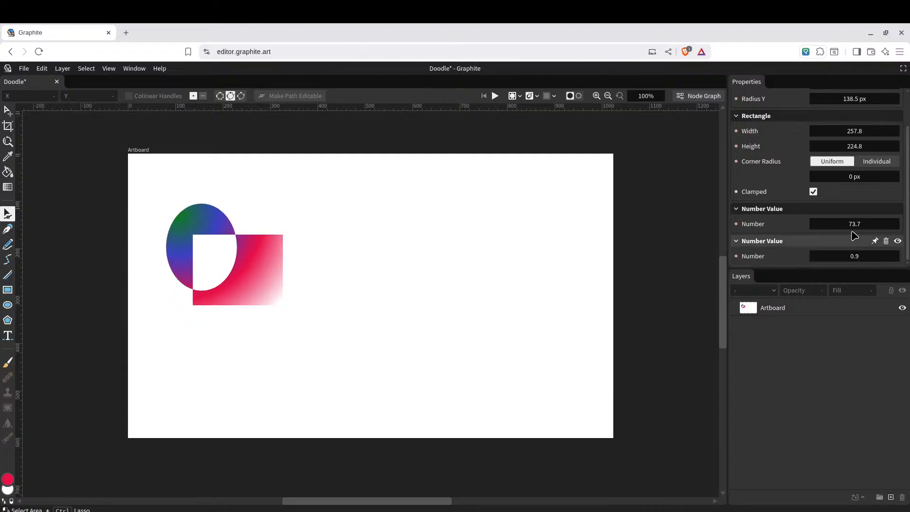
{"action": "left_click_drag", "start_coordinate": [851, 223], "coordinate": [863, 223]}
{"action": "mouse_move", "coordinate": [839, 251]}
{"action": "left_mouse_down"}
{"action": "mouse_move", "coordinate": [824, 251]}
{"action": "mouse_move", "coordinate": [848, 251]}
{"action": "mouse_move", "coordinate": [835, 251]}
{"action": "left_mouse_up"}
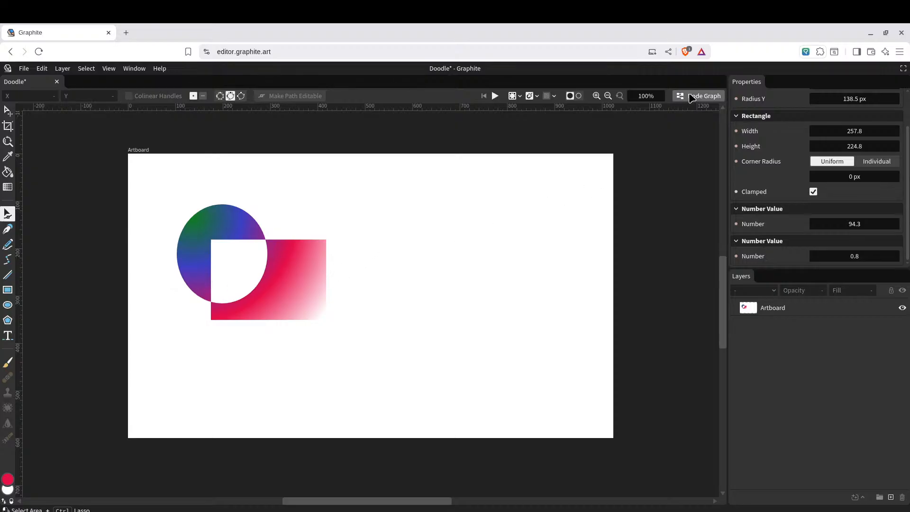
Open the node graph's node catalogue, browse the General category, and search for "sub"
{"action": "left_click", "coordinate": [697, 96]}
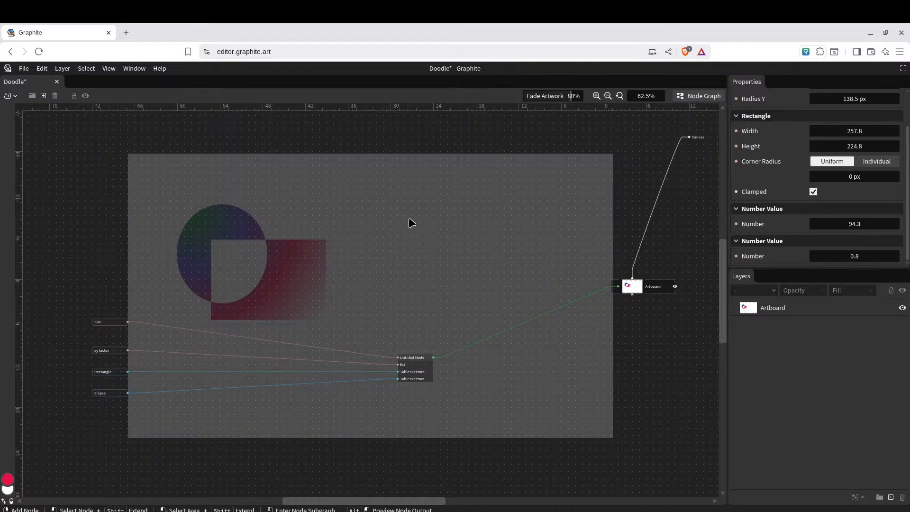
{"action": "right_click", "coordinate": [369, 224]}
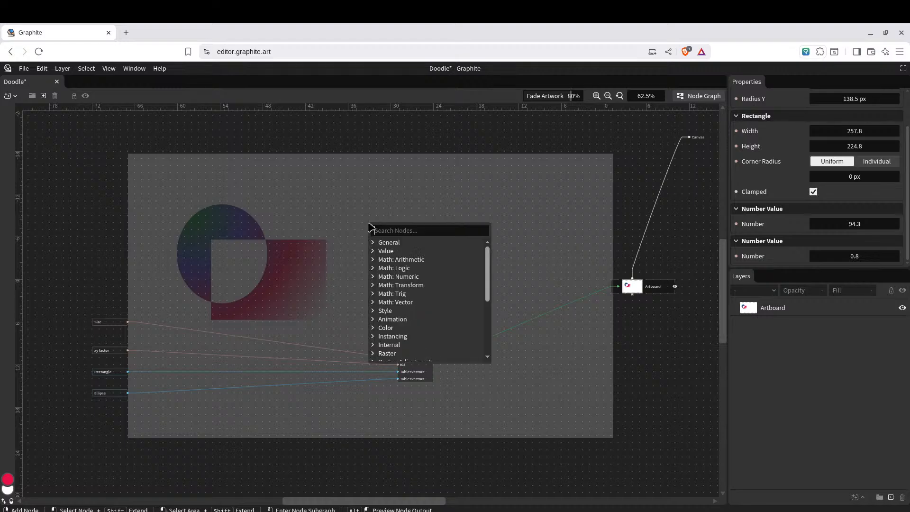
{"action": "left_click", "coordinate": [381, 245]}
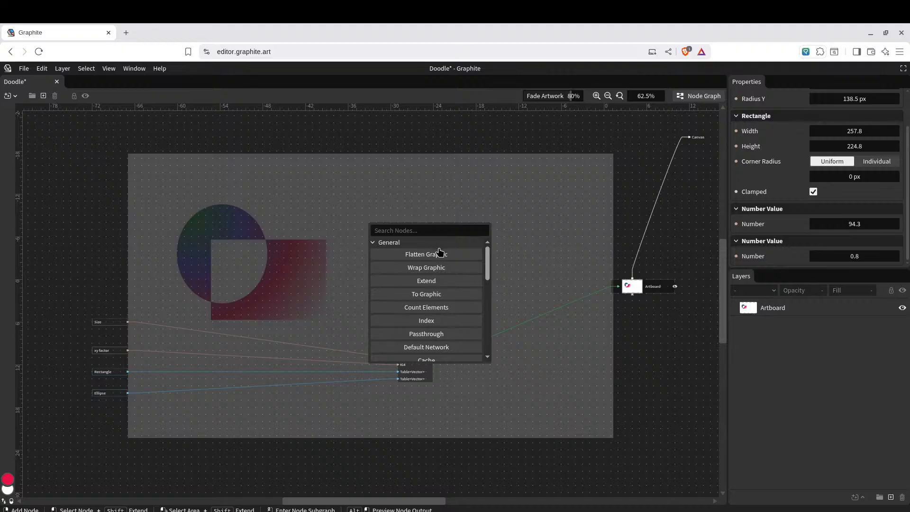
{"action": "scroll", "coordinate": [458, 285], "scroll_direction": "down", "scroll_amount": 3}
{"action": "scroll", "coordinate": [429, 264], "scroll_direction": "up", "scroll_amount": 3}
{"action": "type", "text": "sub"}
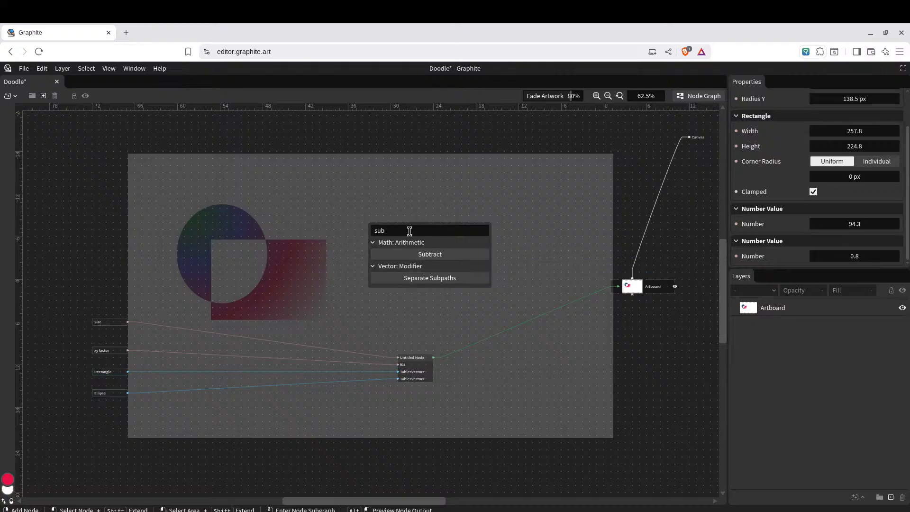
{"action": "key", "text": "BackSpace"}
{"action": "key", "text": "BackSpace"}
{"action": "key", "text": "BackSpace"}
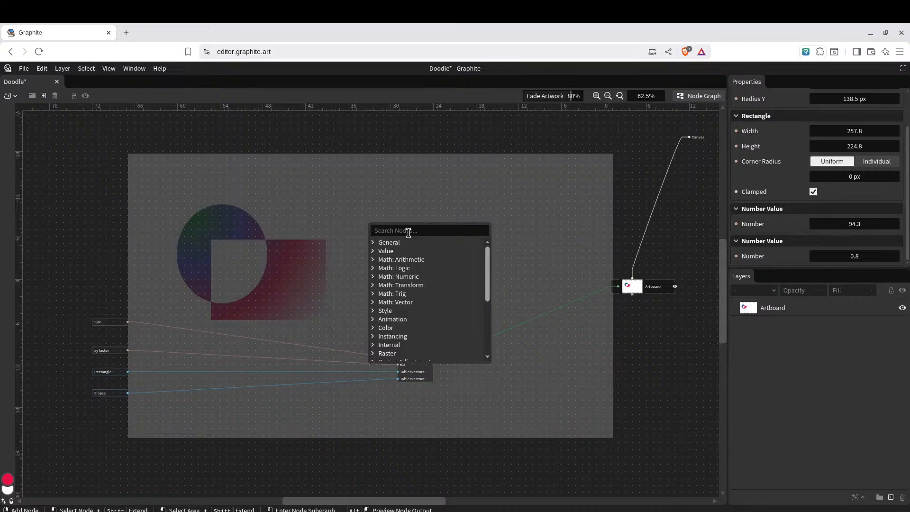
Add a Flatten Graphic node, insert it between the merged node and the Artboard, and return to the canvas
{"action": "left_click", "coordinate": [373, 243]}
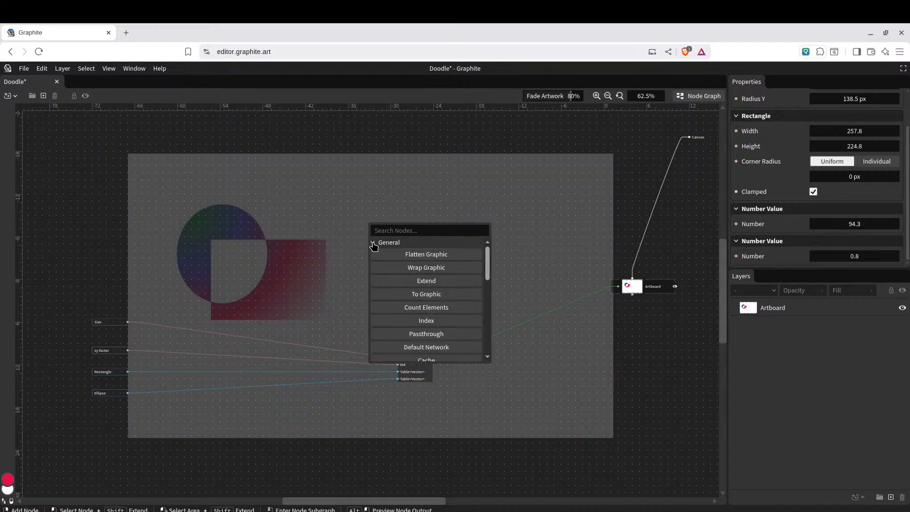
{"action": "left_click", "coordinate": [433, 257]}
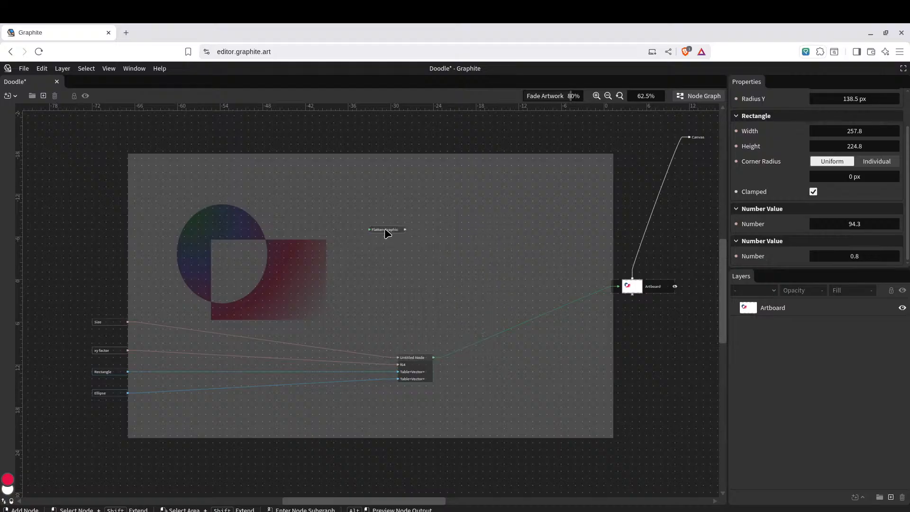
{"action": "left_click_drag", "start_coordinate": [386, 234], "coordinate": [510, 334]}
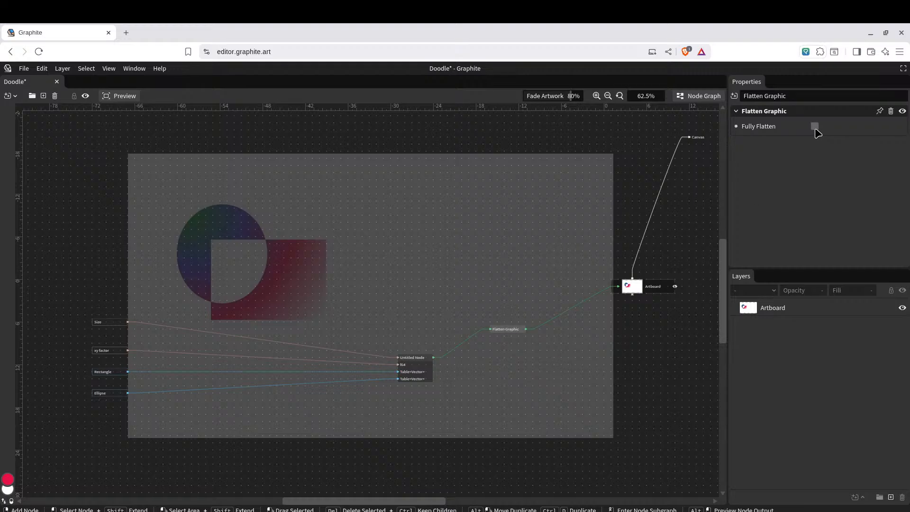
{"action": "left_click", "coordinate": [710, 99]}
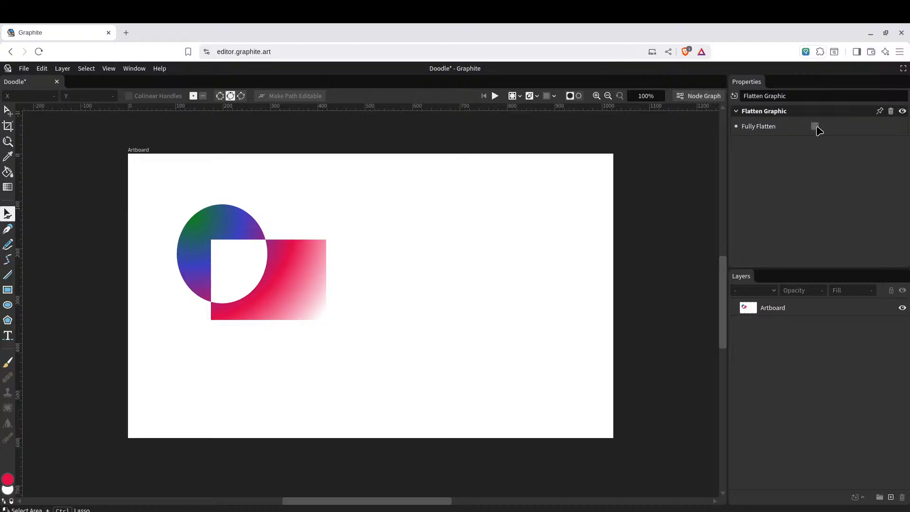
Enable Fully Flatten on the Flatten Graphic node and return to the node graph
{"action": "left_click", "coordinate": [815, 126]}
{"action": "left_click", "coordinate": [699, 96]}
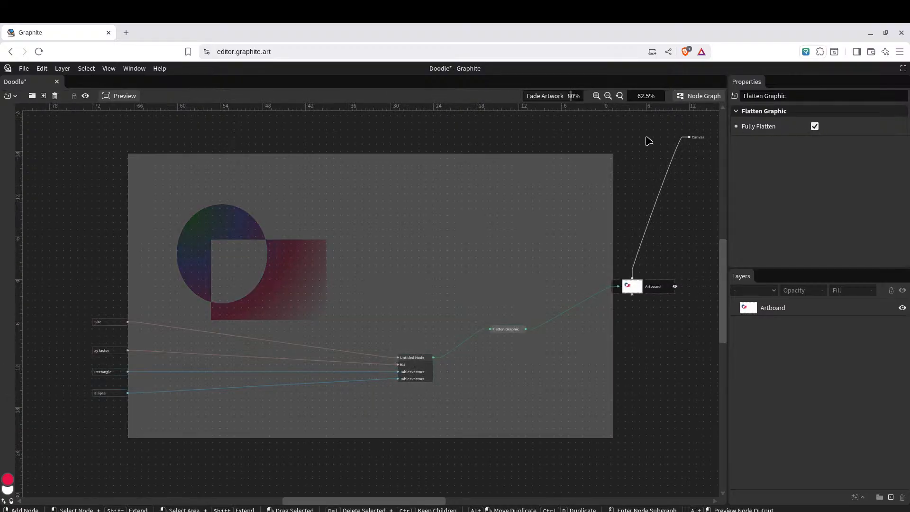
Add a Count Elements node from the General category and feed it the merged custom node's output, leaving Flatten Graphic disconnected
{"action": "left_click_drag", "start_coordinate": [469, 277], "coordinate": [429, 235]}
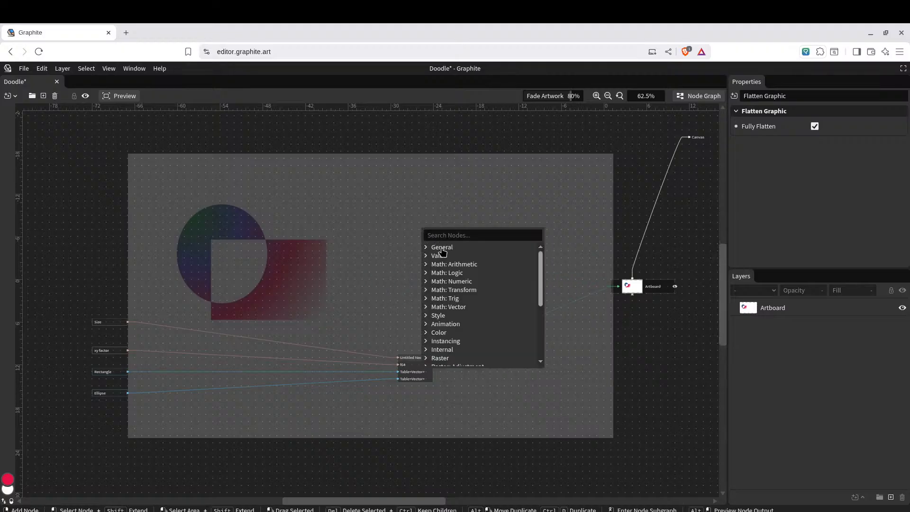
{"action": "left_click", "coordinate": [441, 248]}
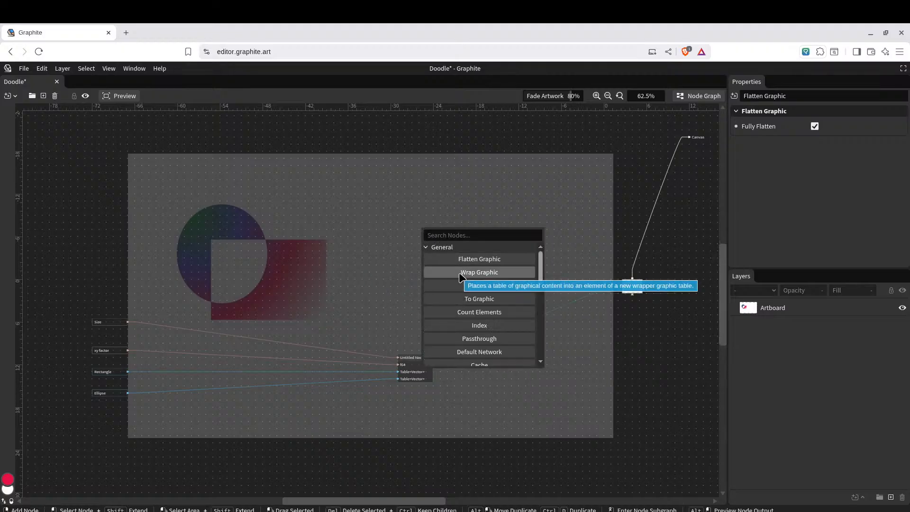
{"action": "left_click", "coordinate": [480, 312]}
{"action": "left_click_drag", "start_coordinate": [443, 240], "coordinate": [463, 304]}
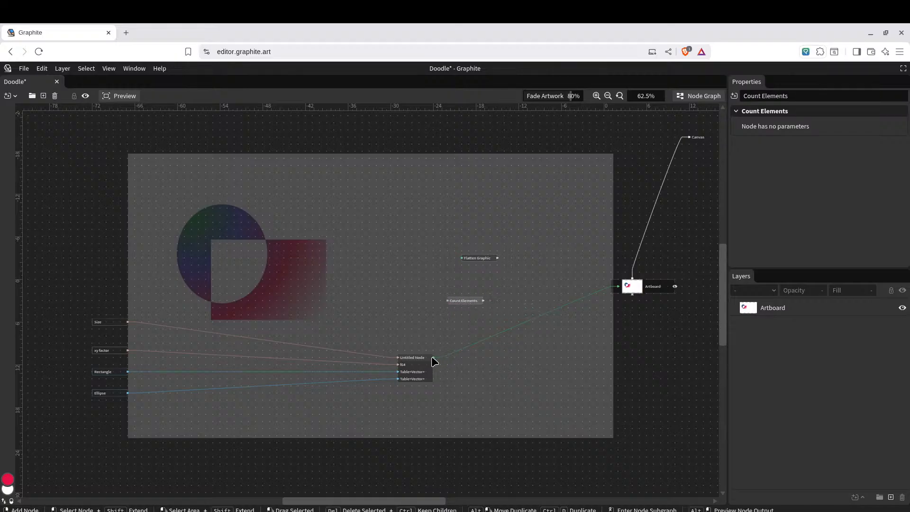
{"action": "left_click_drag", "start_coordinate": [432, 359], "coordinate": [452, 304]}
Search the node catalogue for "text" and add a Text node beside Count Elements
{"action": "right_click", "coordinate": [504, 280]}
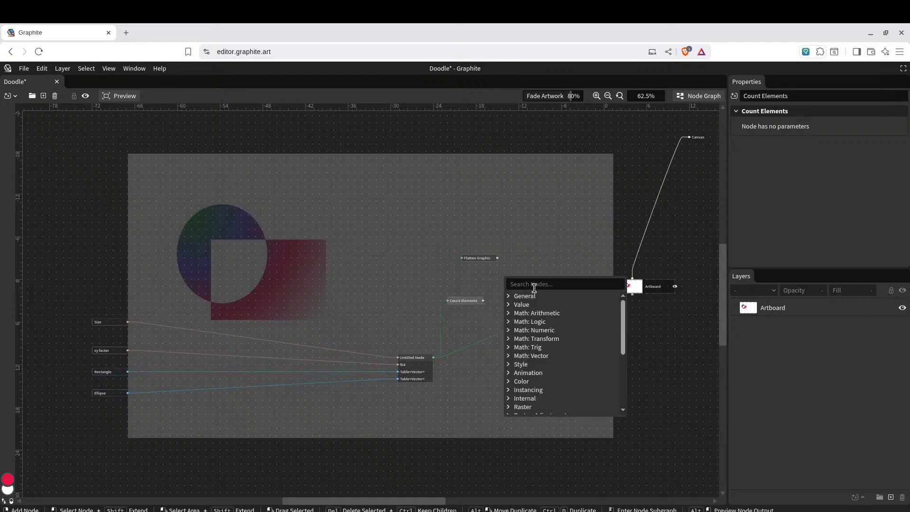
{"action": "type", "text": "t3ex"}
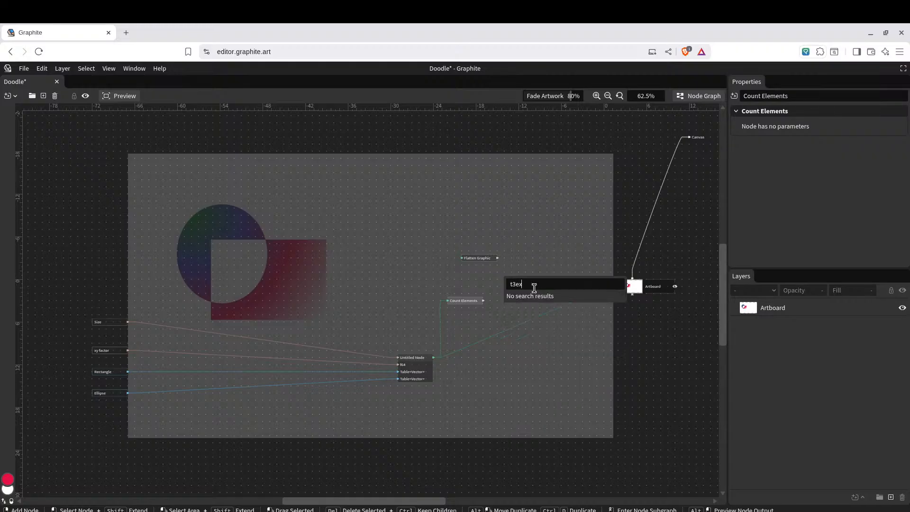
{"action": "key", "text": "BackSpace"}
{"action": "key", "text": "BackSpace"}
{"action": "key", "text": "BackSpace"}
{"action": "type", "text": "ext"}
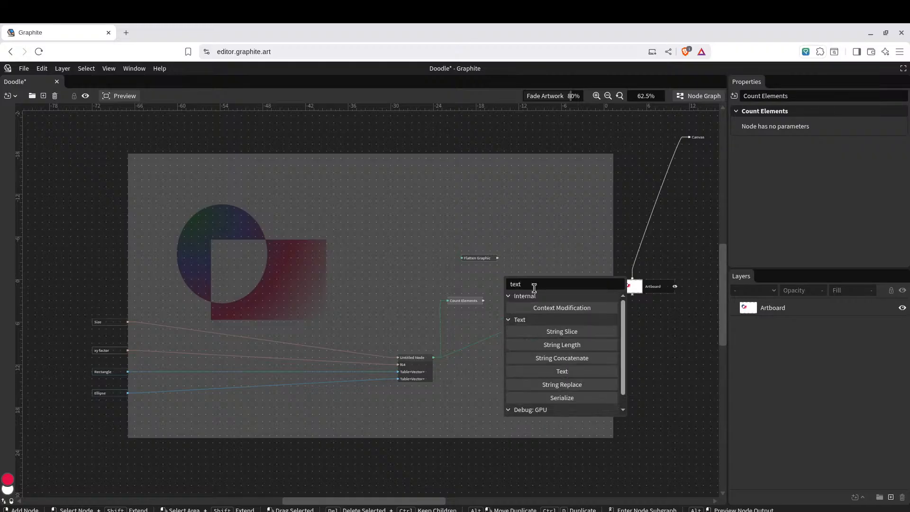
{"action": "left_click", "coordinate": [563, 372]}
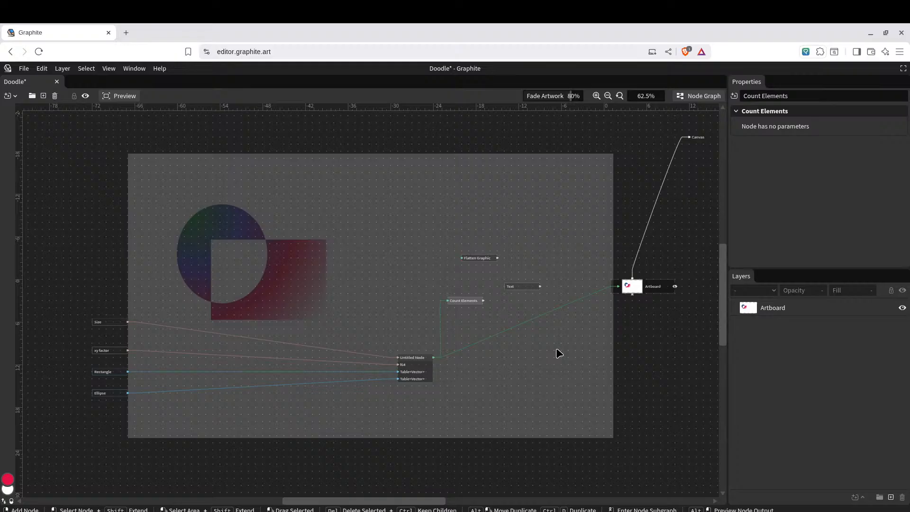
Expose the new Text node's Text parameter as an input and connect the Count Elements output to it
{"action": "left_click", "coordinate": [530, 287]}
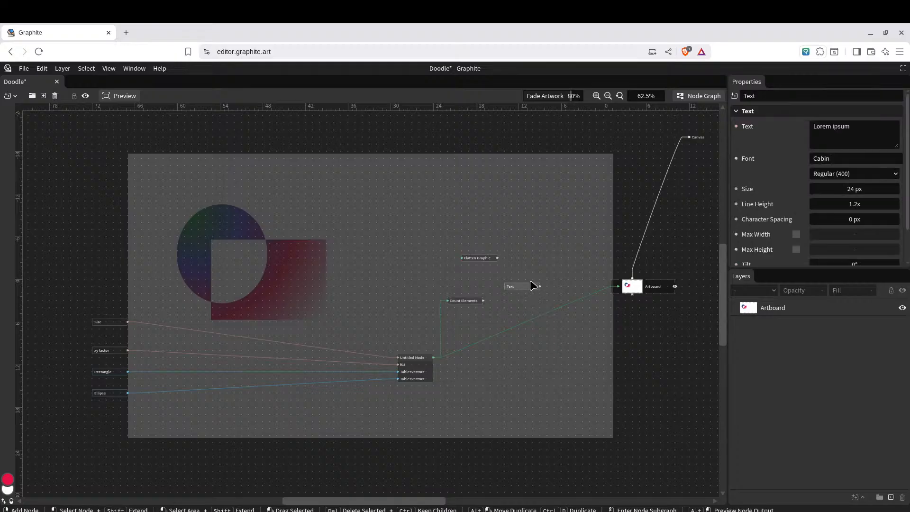
{"action": "left_click", "coordinate": [736, 126]}
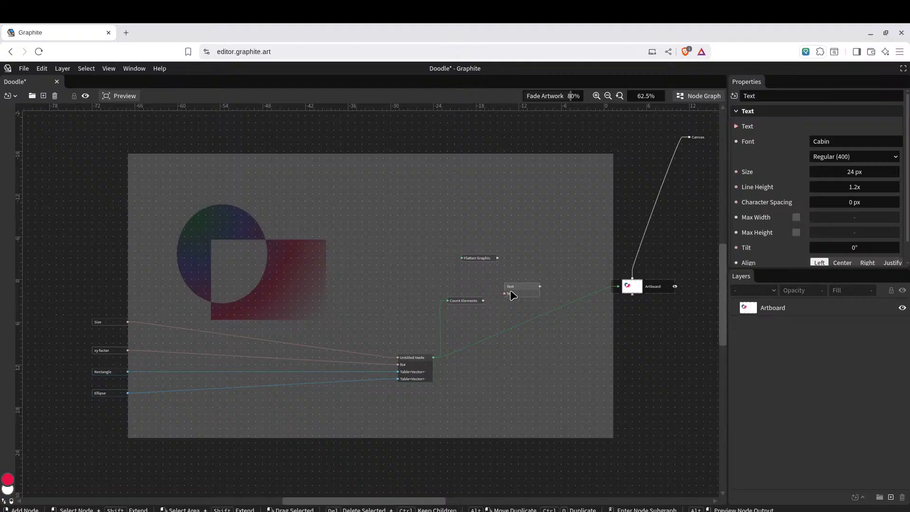
{"action": "mouse_move", "coordinate": [540, 286]}
{"action": "left_mouse_down"}
{"action": "mouse_move", "coordinate": [610, 286]}
{"action": "mouse_move", "coordinate": [593, 282]}
{"action": "mouse_move", "coordinate": [580, 262]}
{"action": "left_mouse_up"}
{"action": "left_click", "coordinate": [584, 233]}
Duplicate the Artboard node, stack the copy above the original, and connect the Text node's output to it
{"action": "left_click", "coordinate": [653, 288]}
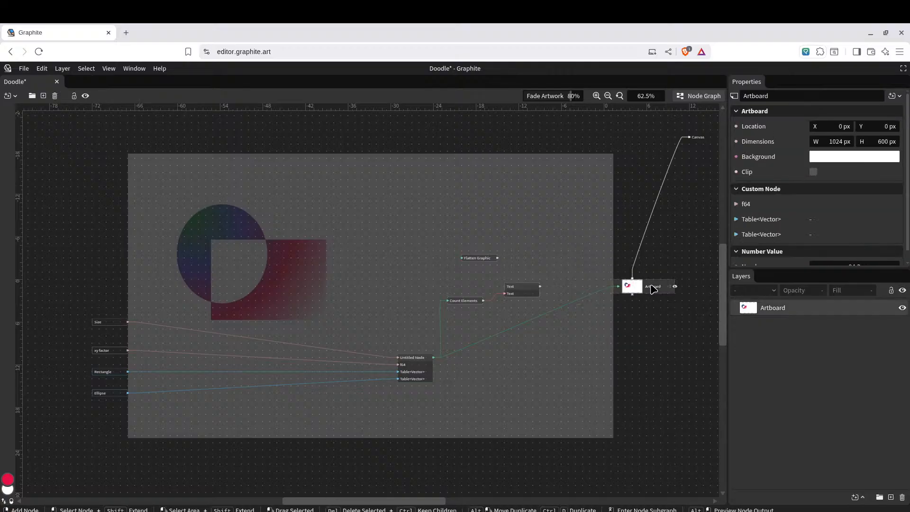
{"action": "key", "text": "ctrl+d"}
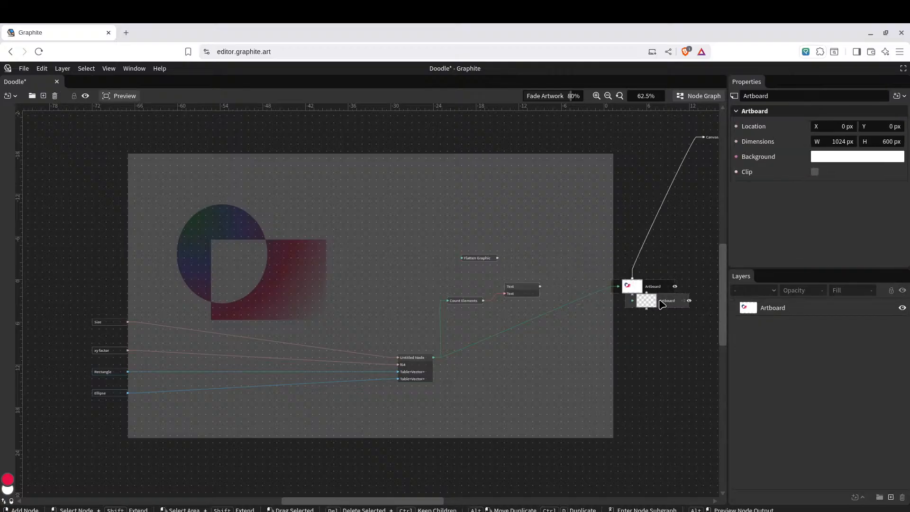
{"action": "left_click_drag", "start_coordinate": [660, 302], "coordinate": [653, 242]}
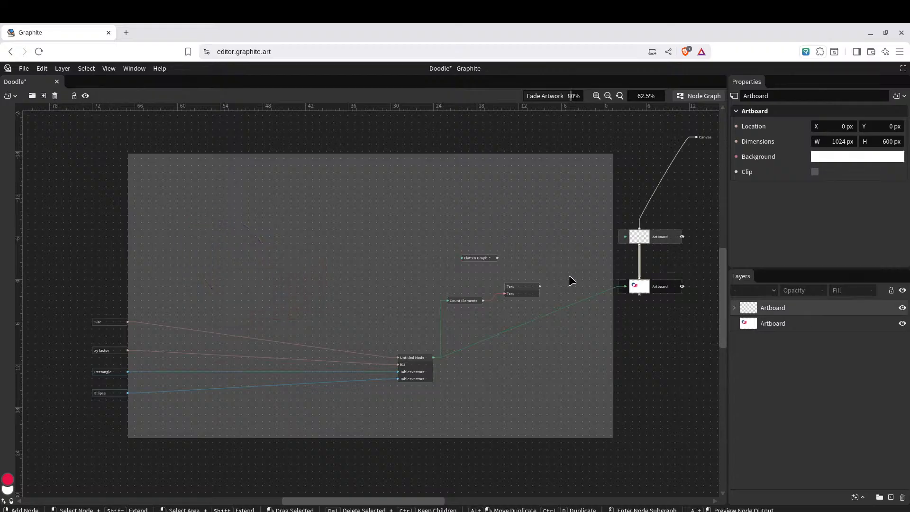
{"action": "left_click_drag", "start_coordinate": [544, 289], "coordinate": [639, 258]}
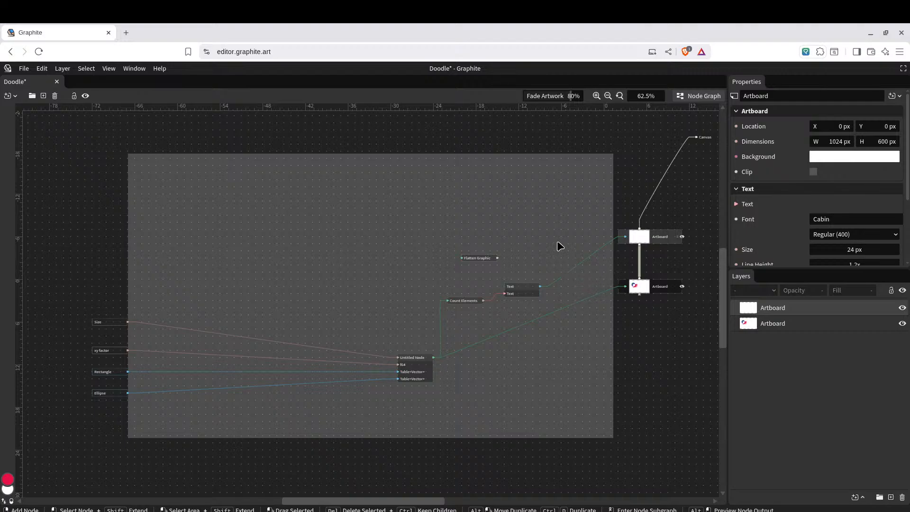
Add a Transform node between the Text node and the duplicate Artboard, and set its X translation to 7.6 px
{"action": "right_click", "coordinate": [525, 234]}
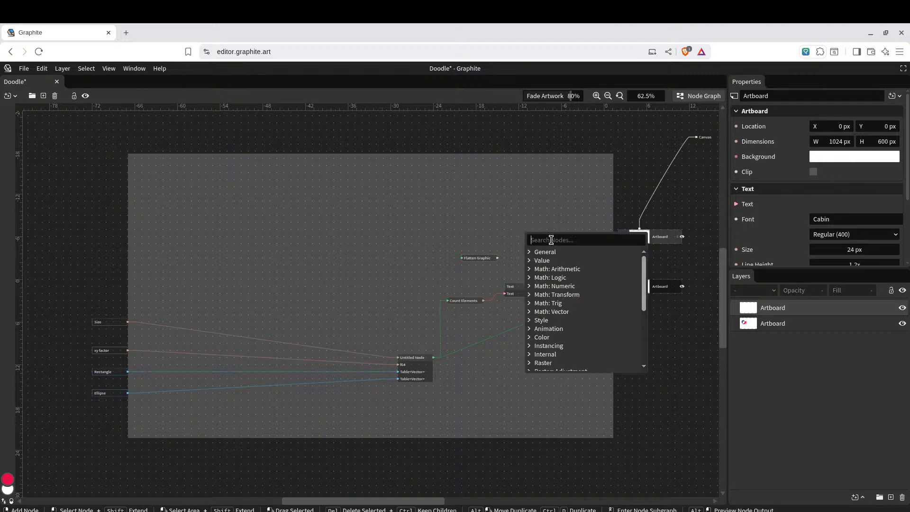
{"action": "type", "text": "trans"}
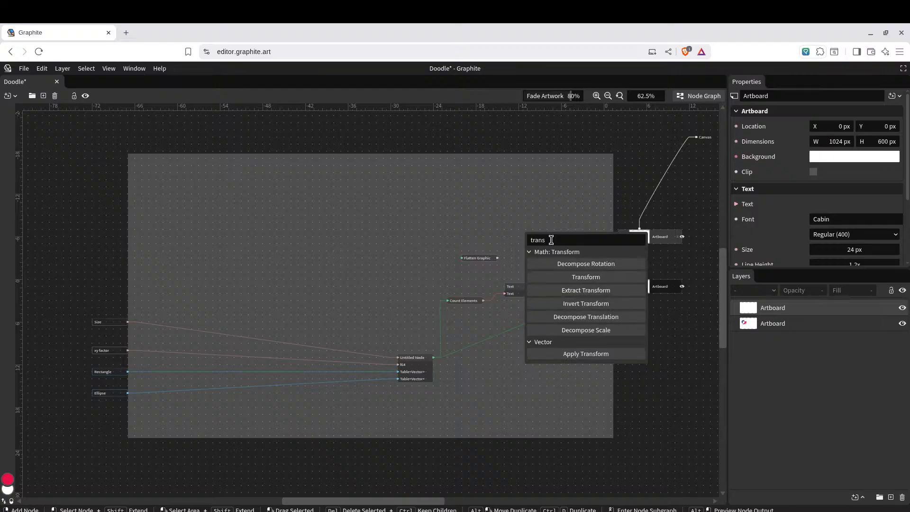
{"action": "left_click", "coordinate": [577, 277]}
{"action": "left_click_drag", "start_coordinate": [550, 244], "coordinate": [584, 266]}
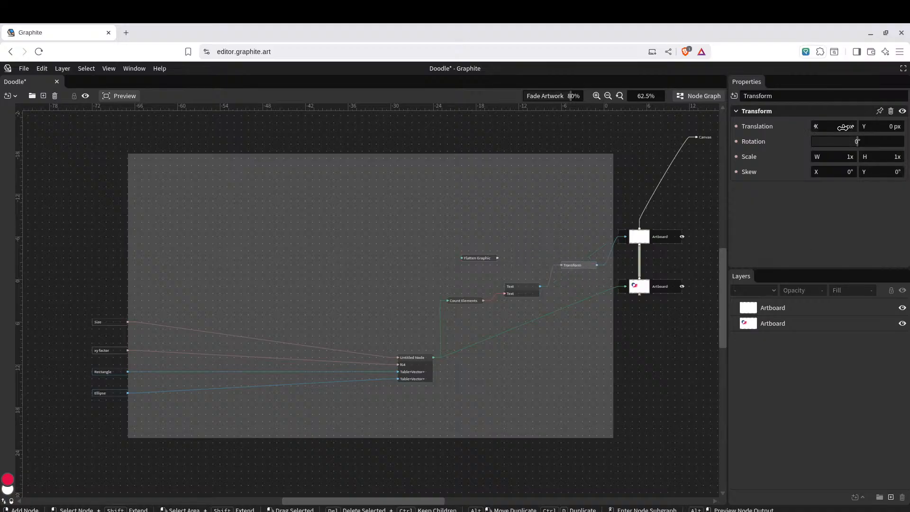
{"action": "left_click_drag", "start_coordinate": [842, 127], "coordinate": [876, 127]}
Pull the duplicate Artboard out of the stack, feed it the Transform output, and connect it alone to the Canvas
{"action": "left_click", "coordinate": [663, 240]}
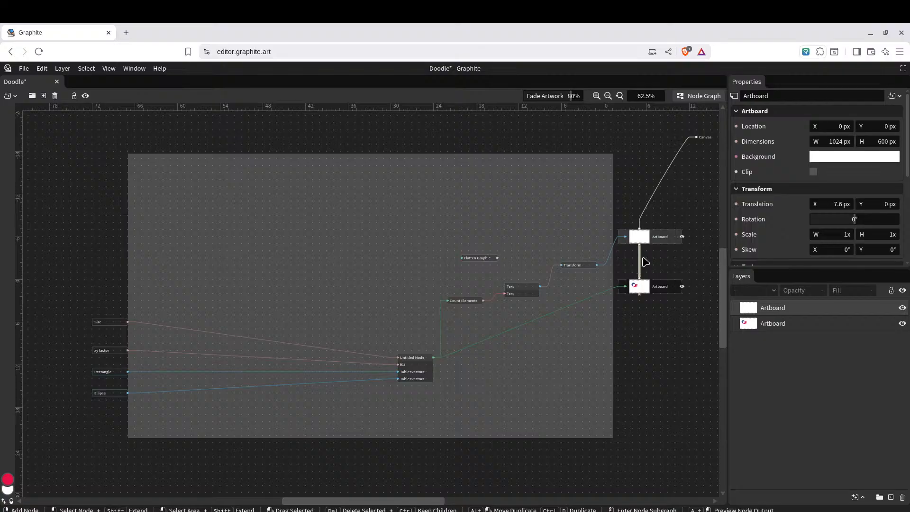
{"action": "left_click_drag", "start_coordinate": [661, 237], "coordinate": [574, 209]}
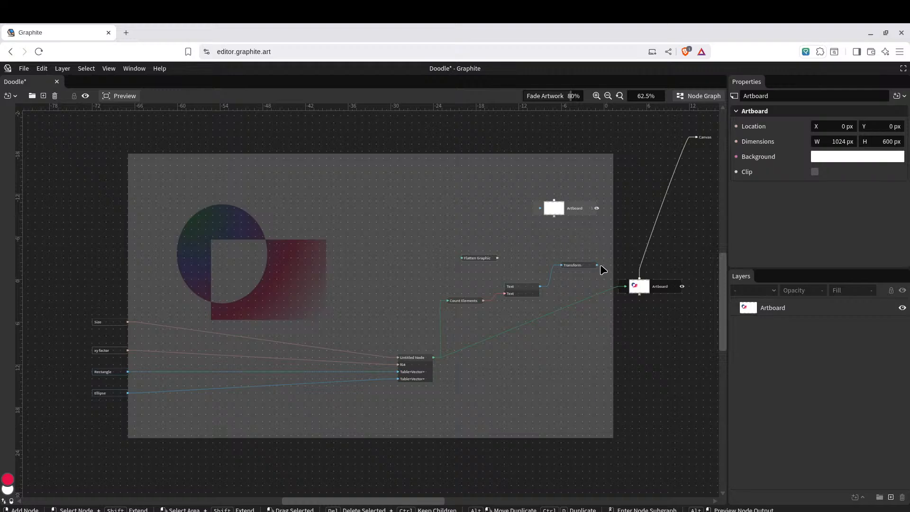
{"action": "left_click_drag", "start_coordinate": [598, 264], "coordinate": [697, 137]}
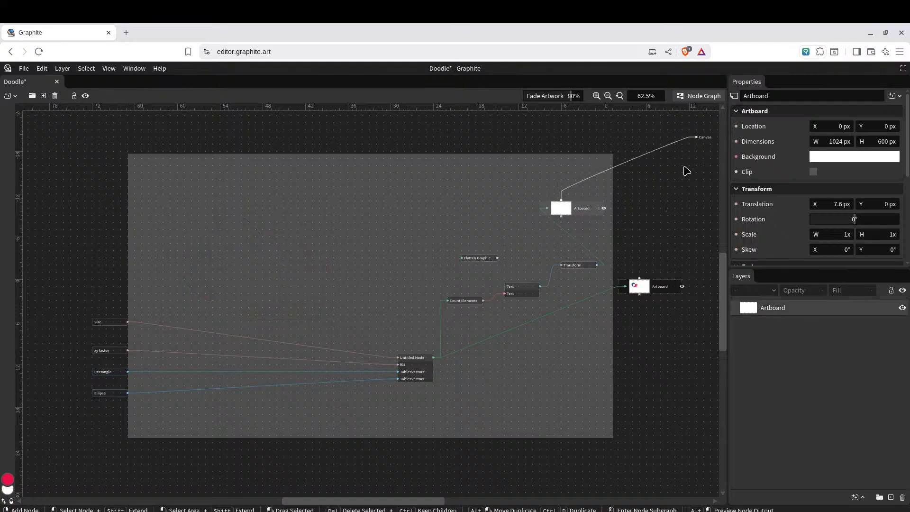
Set the Transform node's translation to X 55 px and Y 55 px, and deselect all nodes
{"action": "left_click", "coordinate": [586, 268]}
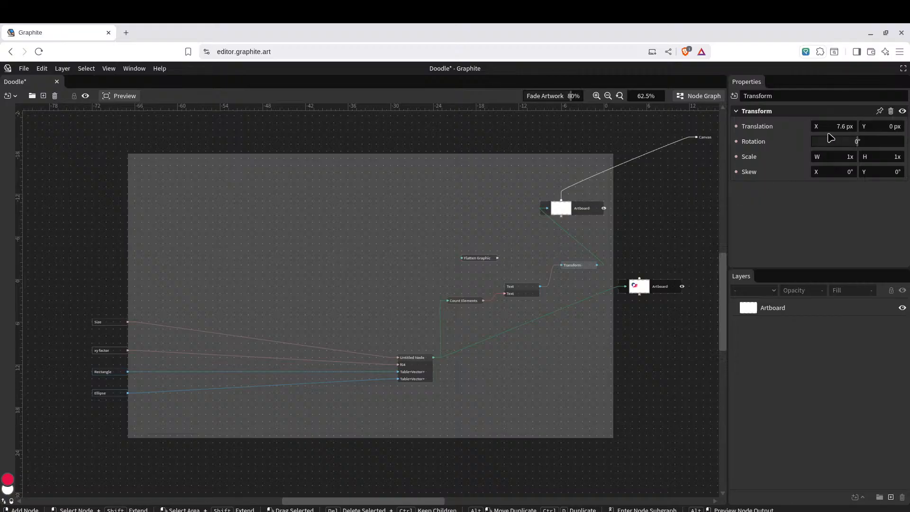
{"action": "left_click", "coordinate": [833, 126]}
{"action": "type", "text": "55"}
{"action": "key", "text": "Return"}
{"action": "left_click", "coordinate": [895, 127]}
{"action": "key", "text": "Return"}
{"action": "left_click", "coordinate": [435, 250]}
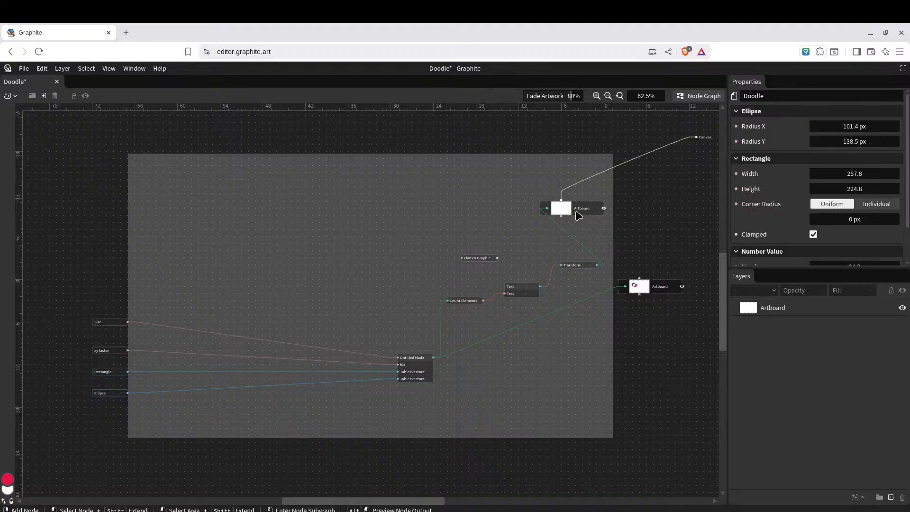
Move the duplicate Artboard closer to the Canvas node, review its text parameters, and return to the canvas
{"action": "left_click_drag", "start_coordinate": [586, 216], "coordinate": [635, 226]}
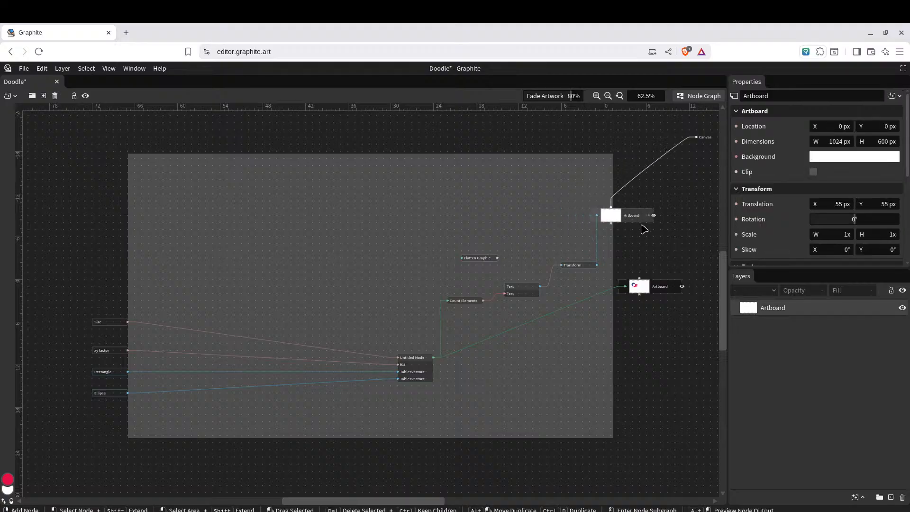
{"action": "scroll", "coordinate": [842, 218], "scroll_direction": "down", "scroll_amount": 3}
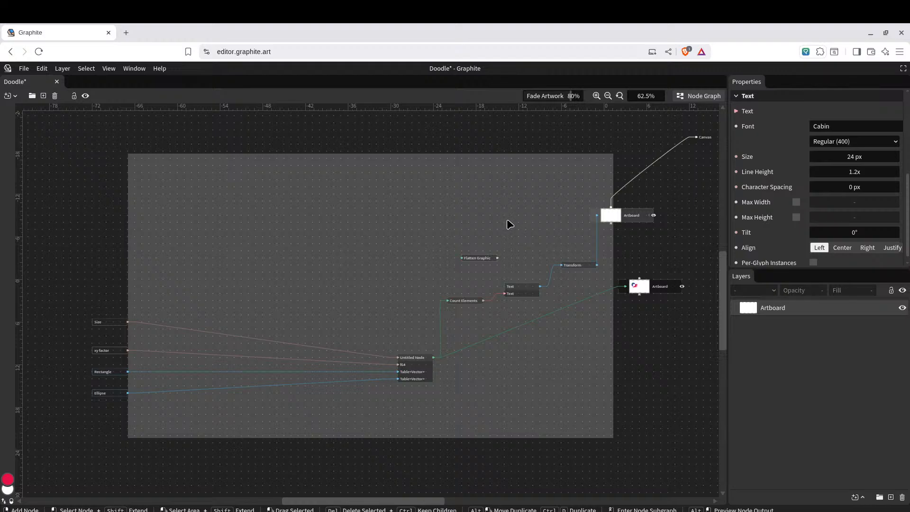
{"action": "left_click", "coordinate": [690, 96]}
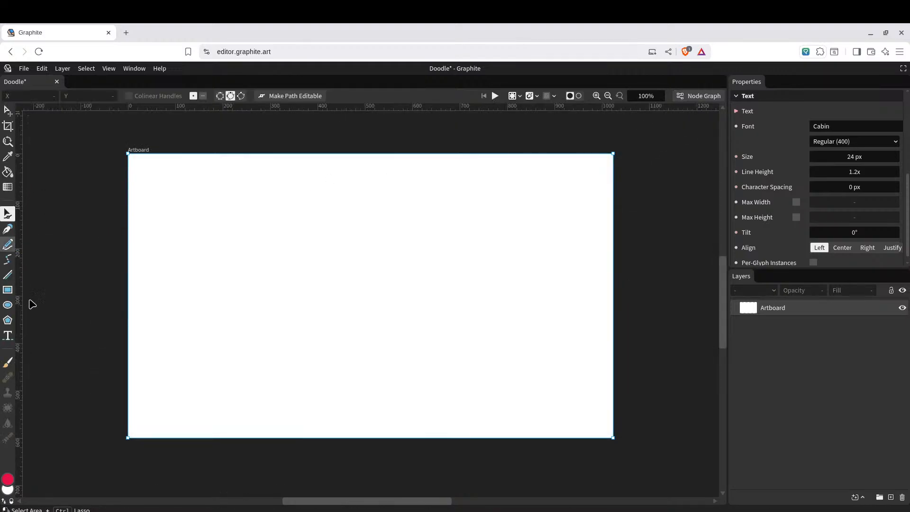
Place a text layer reading "Hello" on the artboard at about X 162, Y 176 px with the Text tool
{"action": "left_click", "coordinate": [15, 336]}
{"action": "left_click", "coordinate": [207, 237]}
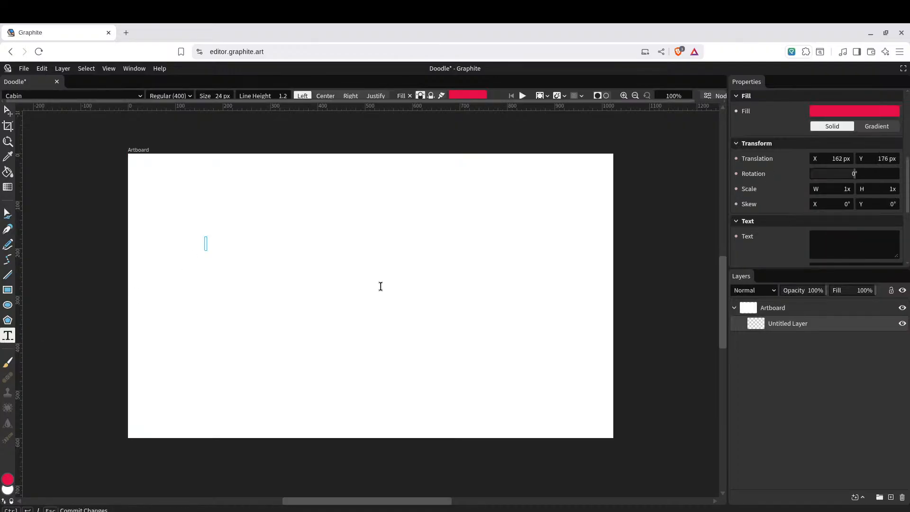
{"action": "type", "text": "Hello"}
{"action": "key", "text": "Escape"}
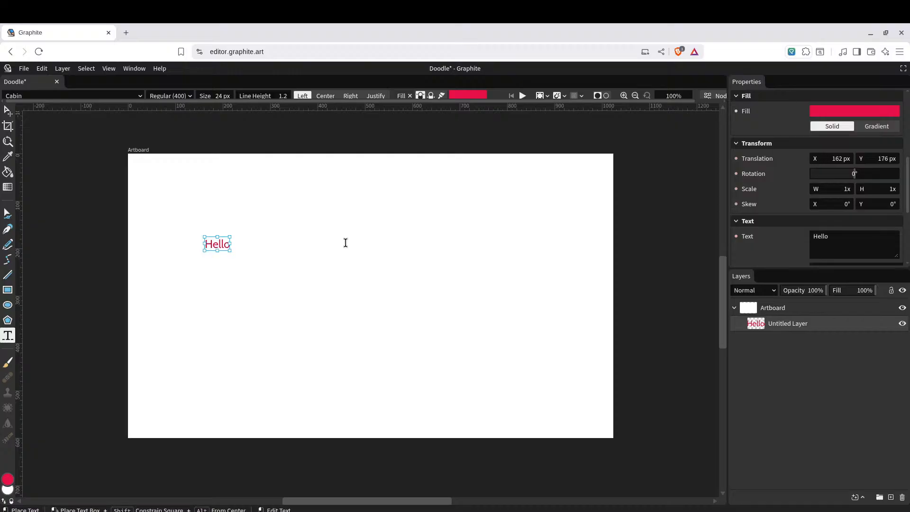
In the node graph, expose the "Hello" node's Text input and reroute the Count Elements output to it from the old Text node
{"action": "left_click", "coordinate": [713, 96]}
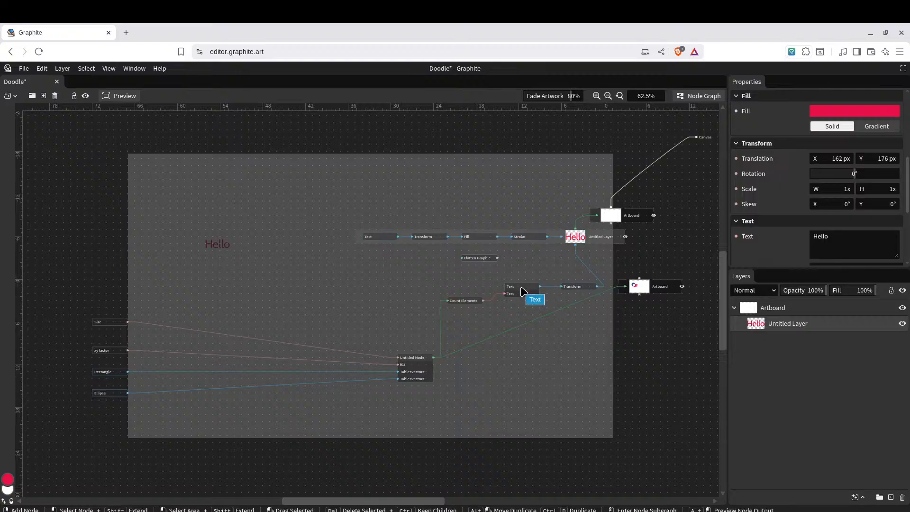
{"action": "left_click", "coordinate": [381, 240]}
{"action": "scroll", "coordinate": [777, 139], "scroll_direction": "up", "scroll_amount": 1}
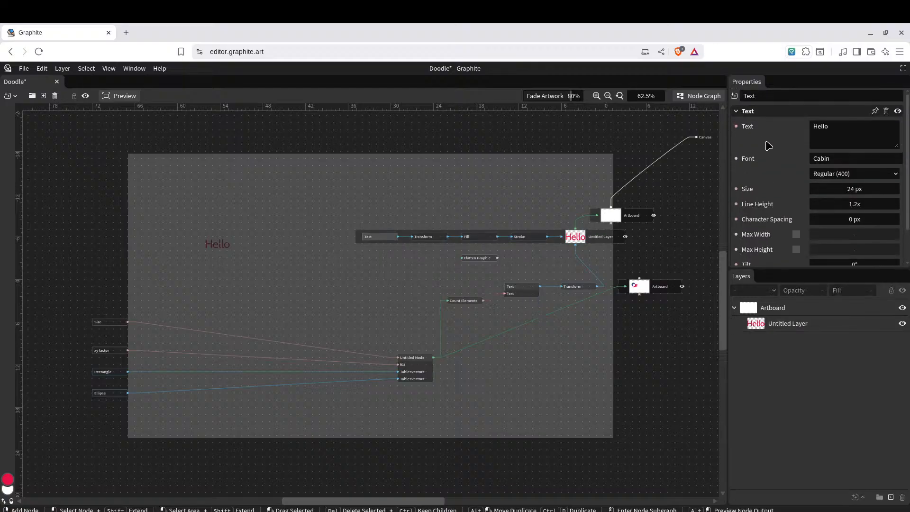
{"action": "left_click", "coordinate": [736, 126]}
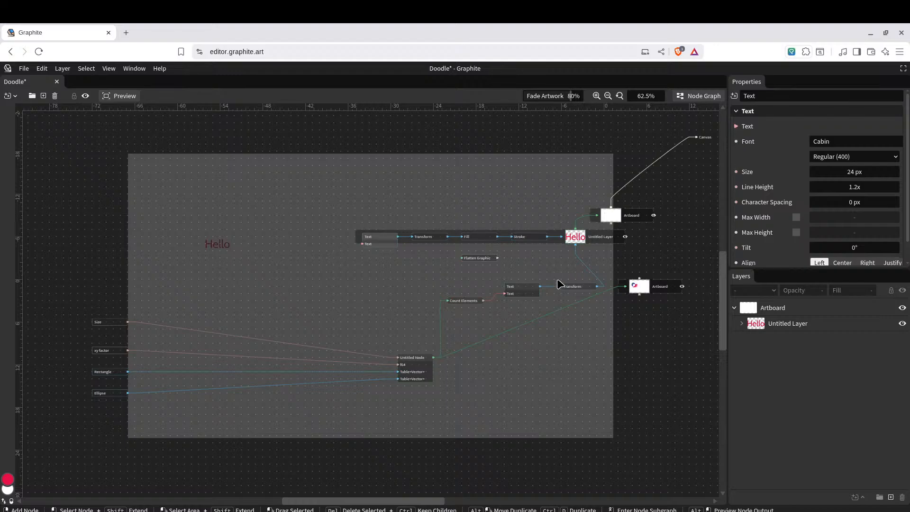
{"action": "left_click_drag", "start_coordinate": [505, 295], "coordinate": [363, 246]}
Shift the Count Elements node, the merged custom node, and the original Artboard further left in the graph
{"action": "left_click_drag", "start_coordinate": [465, 306], "coordinate": [389, 303]}
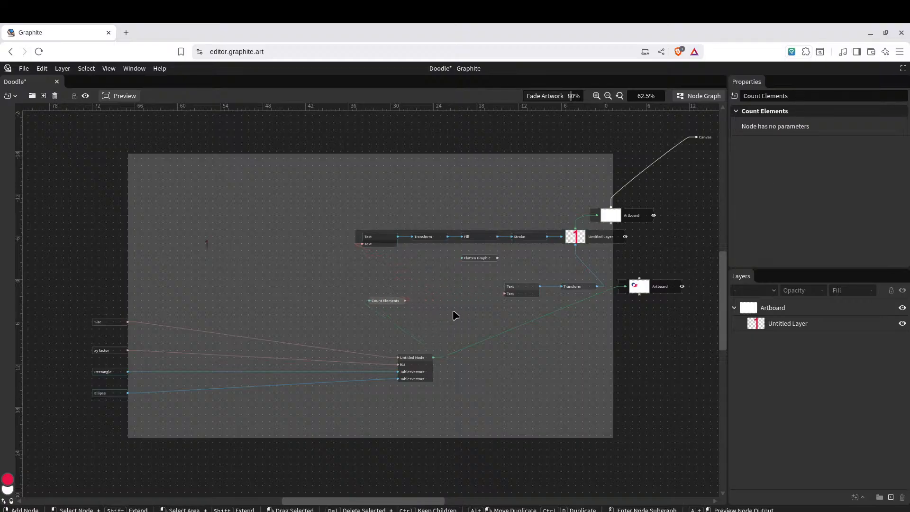
{"action": "left_click_drag", "start_coordinate": [413, 362], "coordinate": [305, 354]}
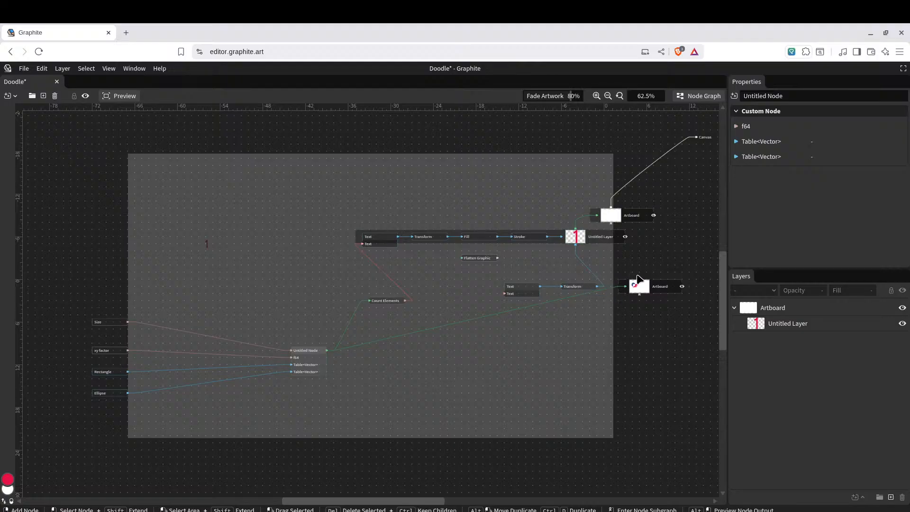
{"action": "left_click_drag", "start_coordinate": [639, 283], "coordinate": [580, 251]}
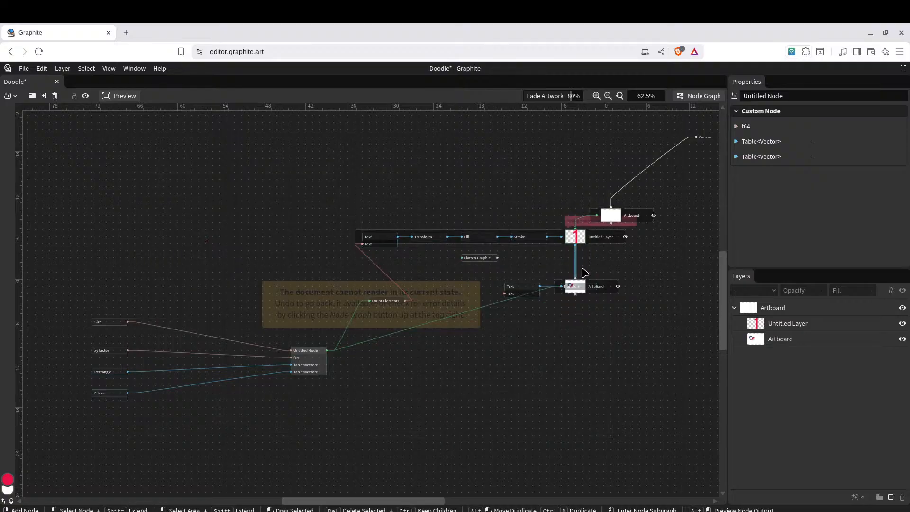
Delete the unused Text node and the leftover Transform node, moving the original Artboard aside to reach it
{"action": "left_click_drag", "start_coordinate": [522, 290], "coordinate": [466, 277]}
{"action": "key", "text": "Delete"}
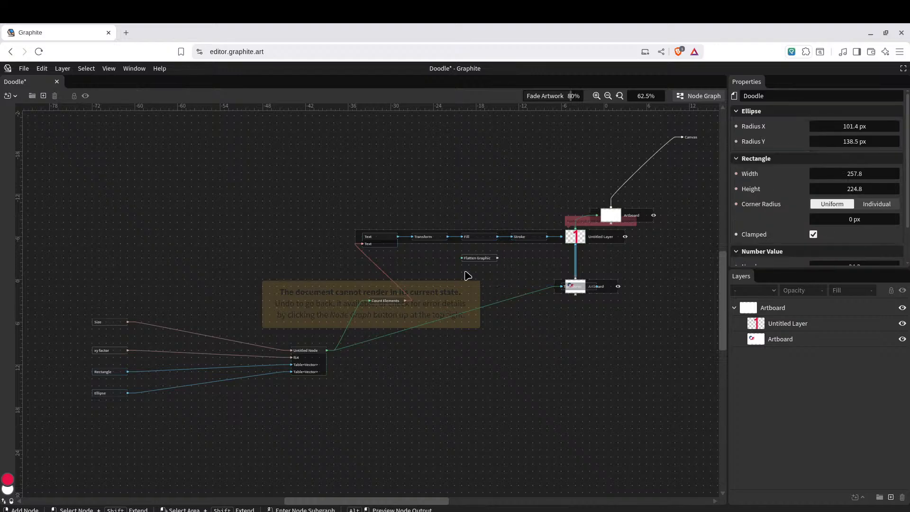
{"action": "mouse_move", "coordinate": [611, 291]}
{"action": "left_mouse_down"}
{"action": "mouse_move", "coordinate": [612, 322]}
{"action": "mouse_move", "coordinate": [602, 324]}
{"action": "mouse_move", "coordinate": [590, 296]}
{"action": "left_mouse_up"}
{"action": "left_click", "coordinate": [575, 286]}
{"action": "key", "text": "Delete"}
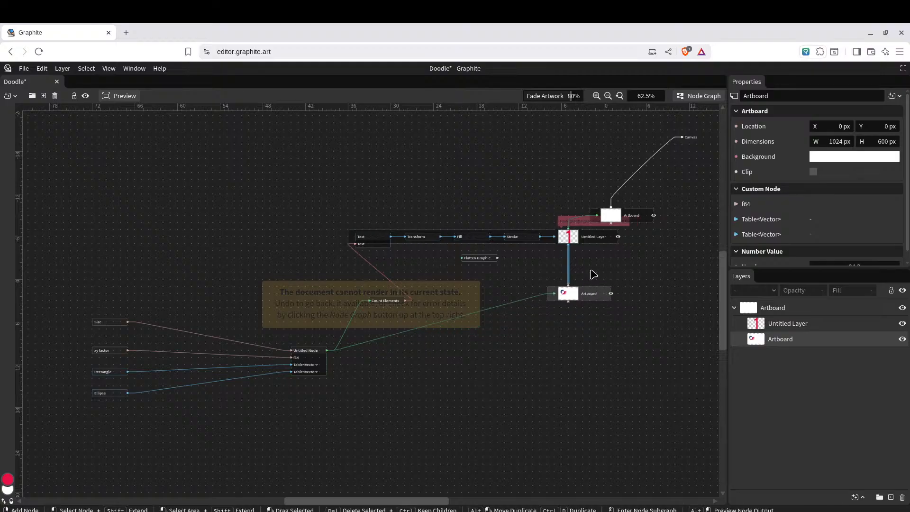
Connect the shape Artboard's output to Canvas, then move the bypassed blank Artboard left above the text layer
{"action": "left_click_drag", "start_coordinate": [591, 241], "coordinate": [586, 328]}
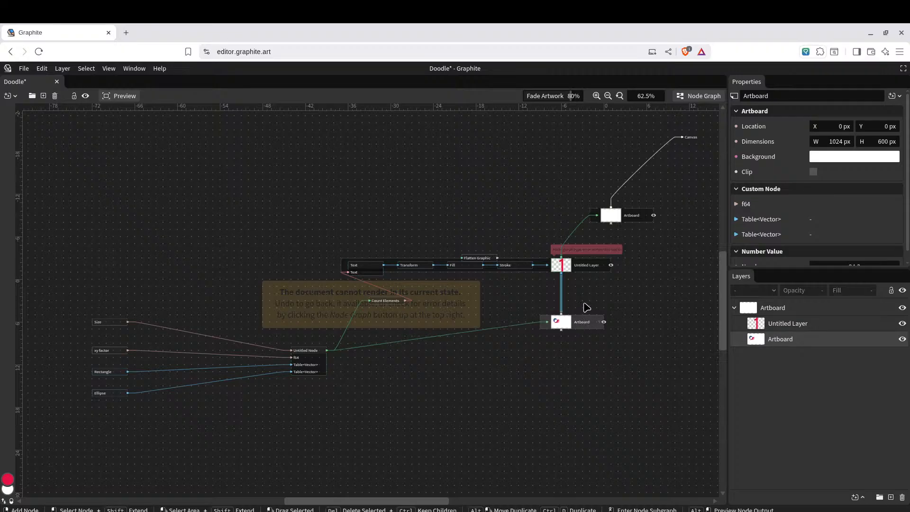
{"action": "left_click_drag", "start_coordinate": [565, 279], "coordinate": [682, 138]}
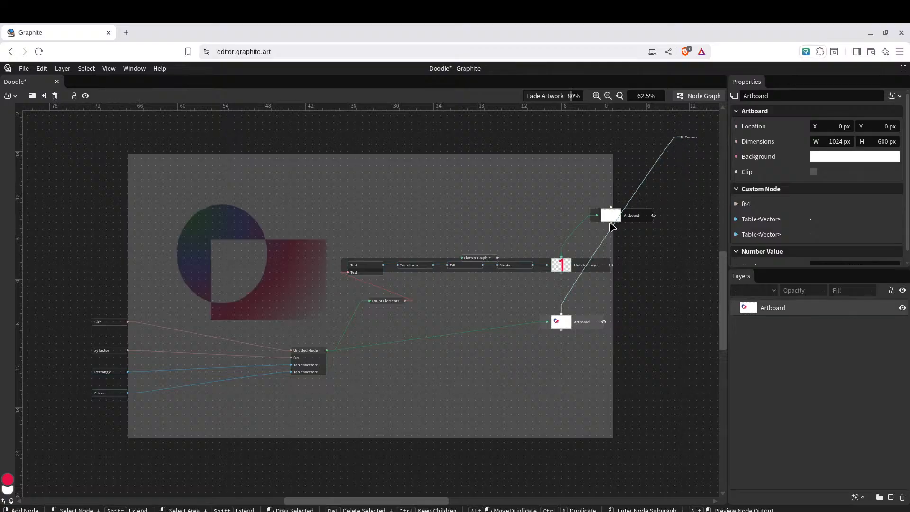
{"action": "left_click_drag", "start_coordinate": [608, 215], "coordinate": [561, 209]}
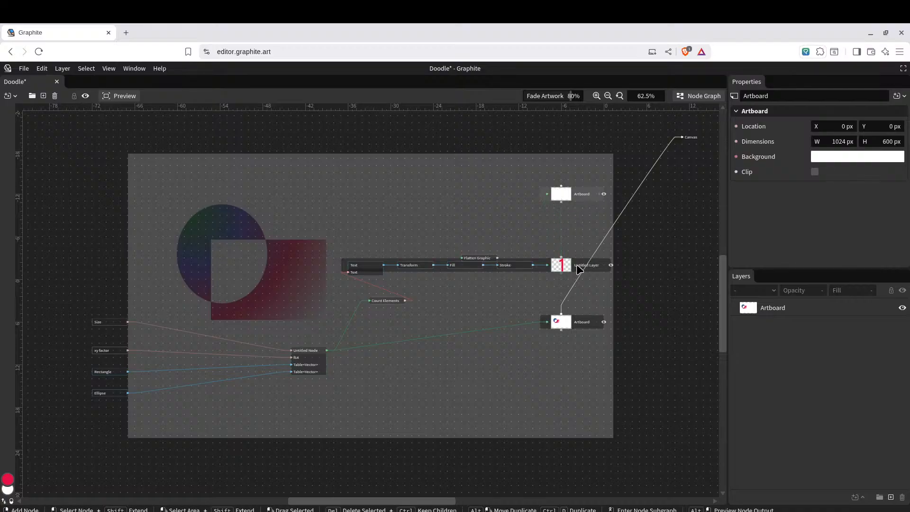
Try stacking the text layer above the shape Artboard and toggling its visibility, then pull it back out of the stack
{"action": "left_click_drag", "start_coordinate": [568, 269], "coordinate": [607, 246]}
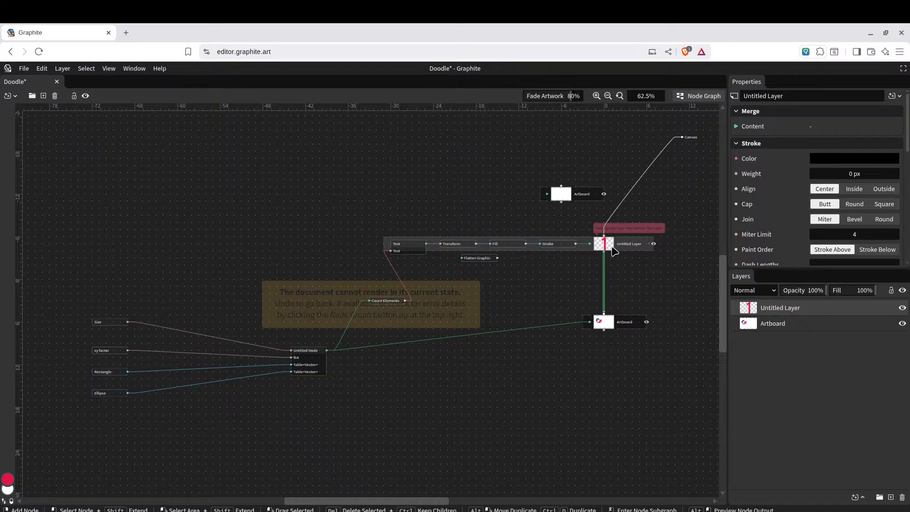
{"action": "left_click", "coordinate": [653, 245]}
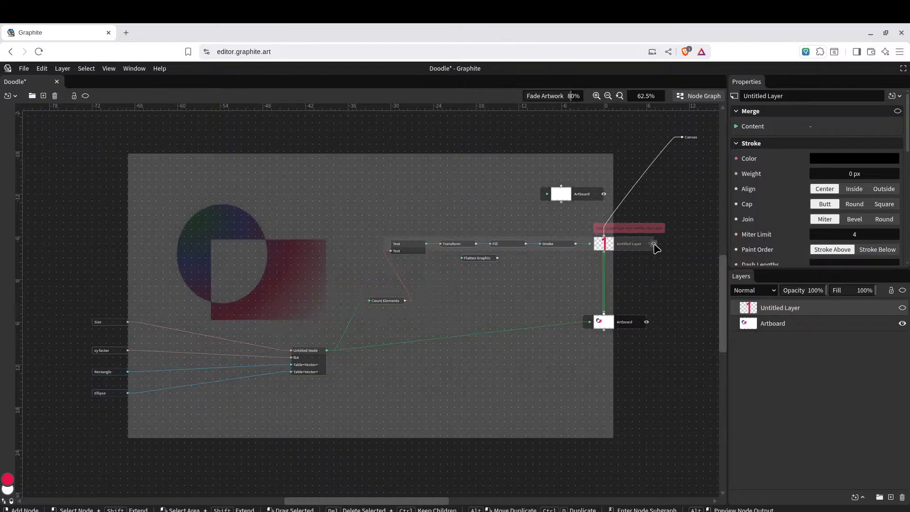
{"action": "left_click", "coordinate": [653, 244]}
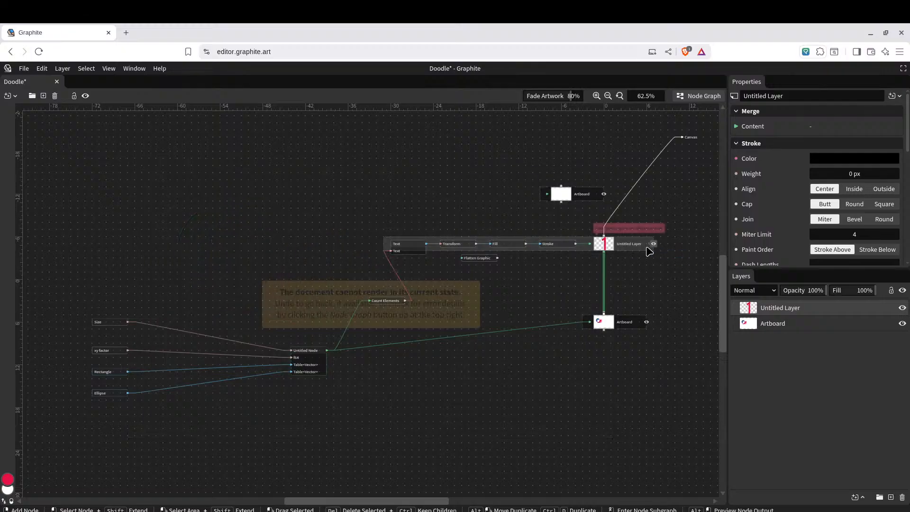
{"action": "left_click_drag", "start_coordinate": [621, 248], "coordinate": [535, 243]}
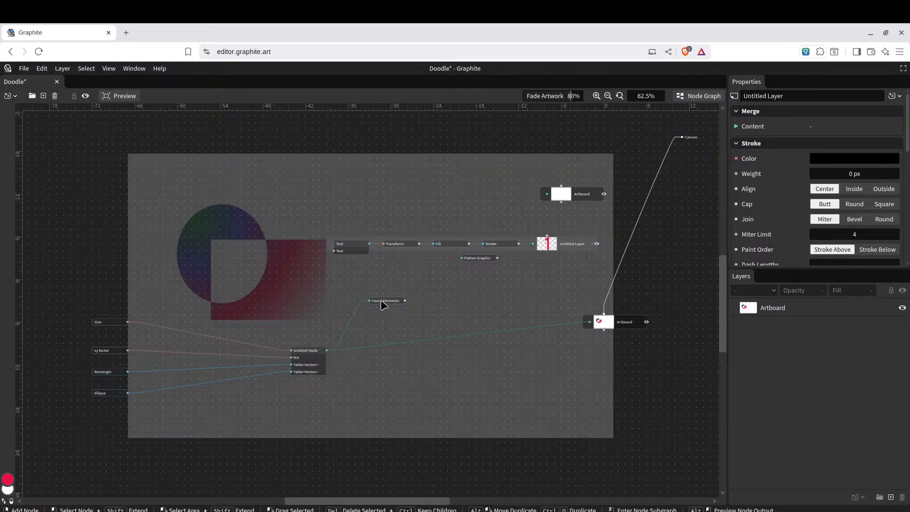
Move the Count Elements node left of the Text node and shift the blank and shape Artboards left
{"action": "left_click_drag", "start_coordinate": [376, 301], "coordinate": [335, 252]}
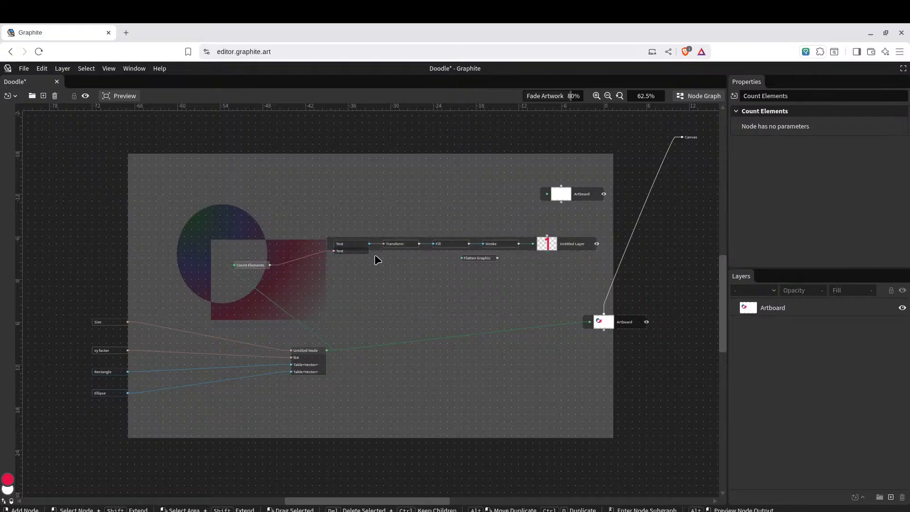
{"action": "left_click", "coordinate": [364, 243]}
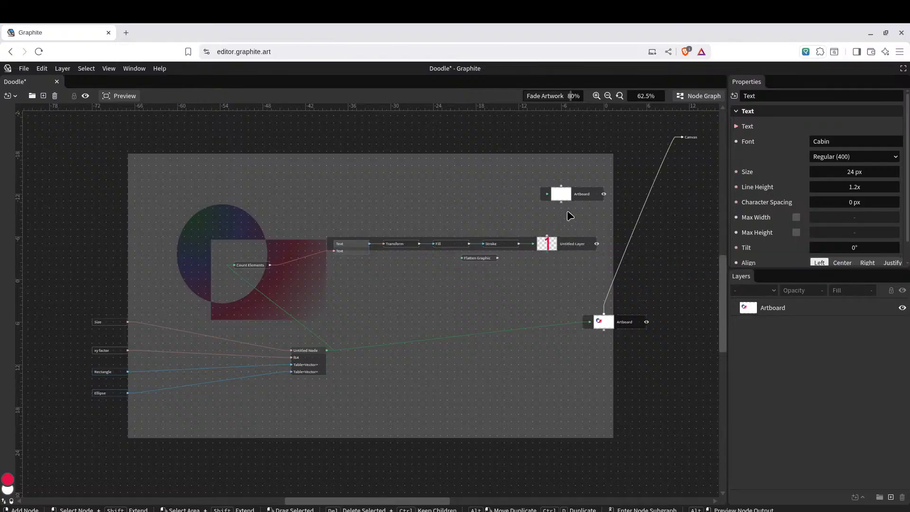
{"action": "left_click", "coordinate": [582, 194]}
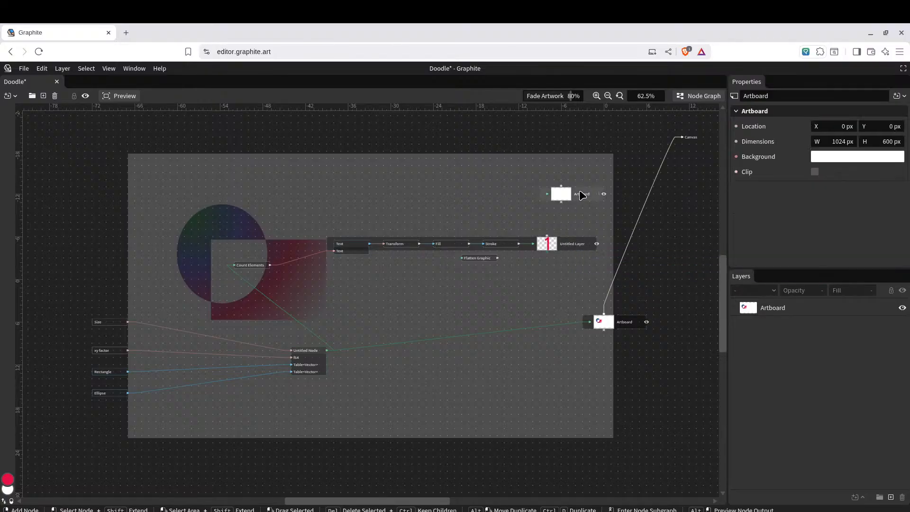
{"action": "mouse_move", "coordinate": [582, 194]}
{"action": "left_mouse_down"}
{"action": "mouse_move", "coordinate": [630, 180]}
{"action": "mouse_move", "coordinate": [669, 197]}
{"action": "mouse_move", "coordinate": [567, 193]}
{"action": "left_mouse_up"}
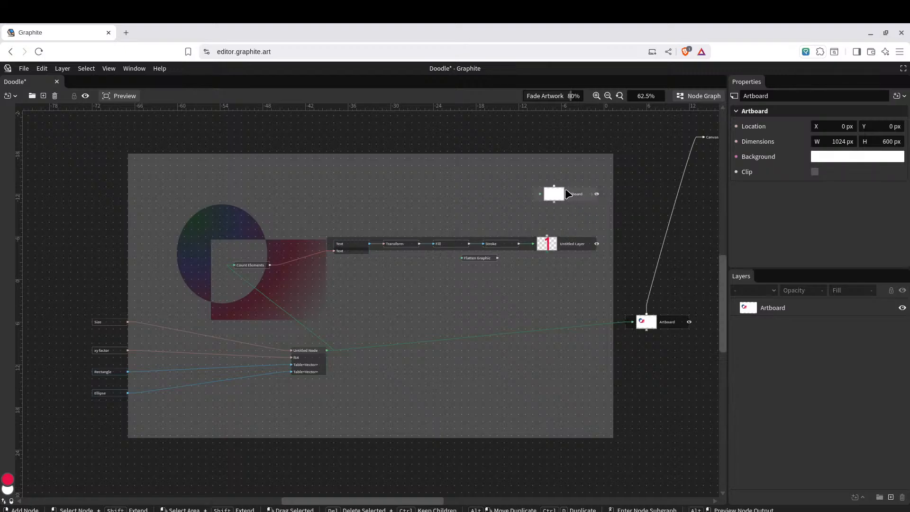
{"action": "left_click_drag", "start_coordinate": [664, 326], "coordinate": [625, 327]}
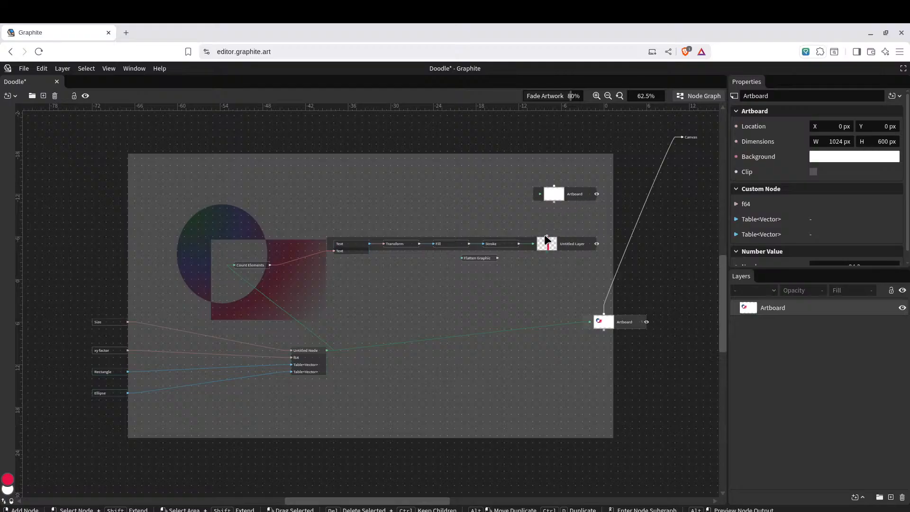
Connect the text layer's output directly to Canvas and delete the bypassed blank Artboard
{"action": "left_click_drag", "start_coordinate": [547, 240], "coordinate": [682, 138]}
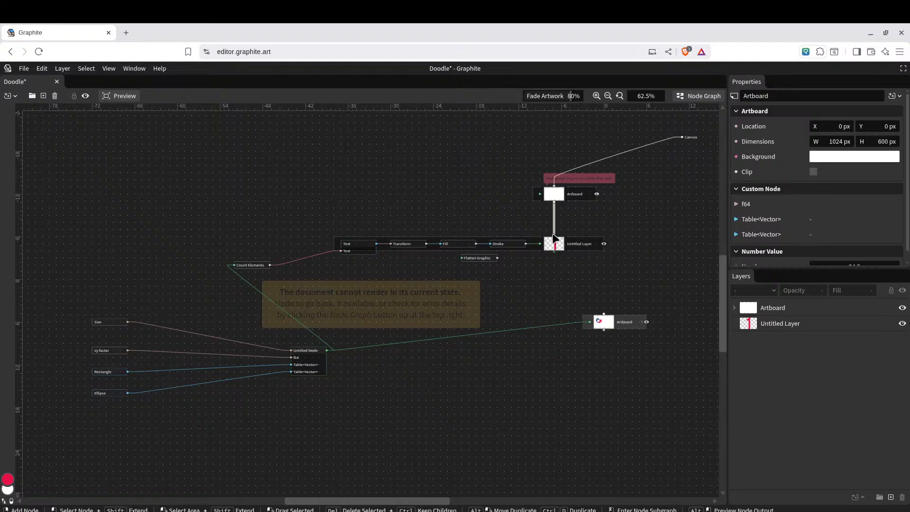
{"action": "left_click_drag", "start_coordinate": [553, 241], "coordinate": [682, 138]}
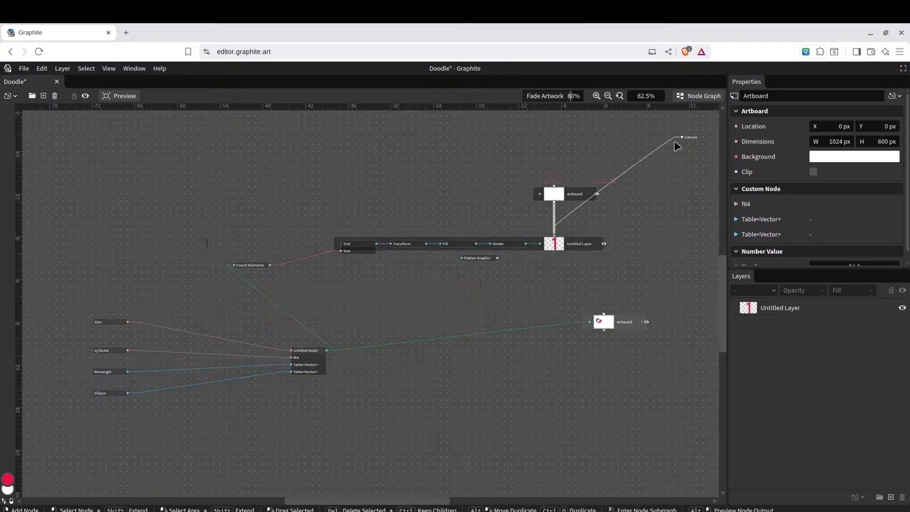
{"action": "left_click", "coordinate": [559, 198]}
{"action": "left_click_drag", "start_coordinate": [559, 198], "coordinate": [538, 176]}
{"action": "key", "text": "Delete"}
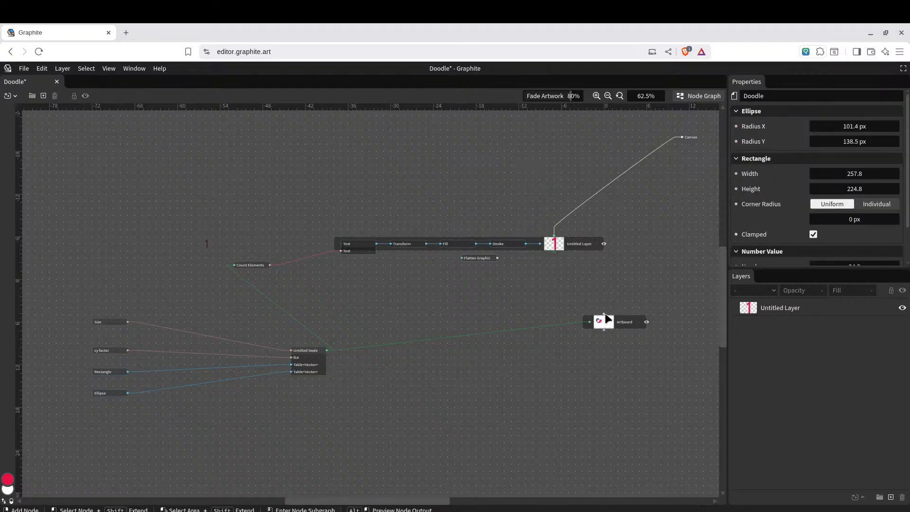
Try the shape Artboard on top of the text layer, then move it out below the chain, detached from the custom node
{"action": "left_click_drag", "start_coordinate": [608, 323], "coordinate": [628, 182]}
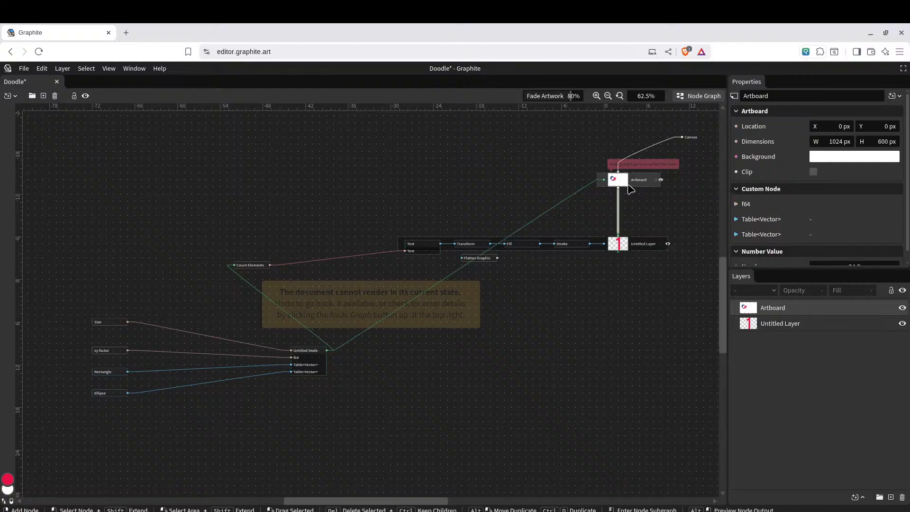
{"action": "left_click_drag", "start_coordinate": [624, 182], "coordinate": [538, 355]}
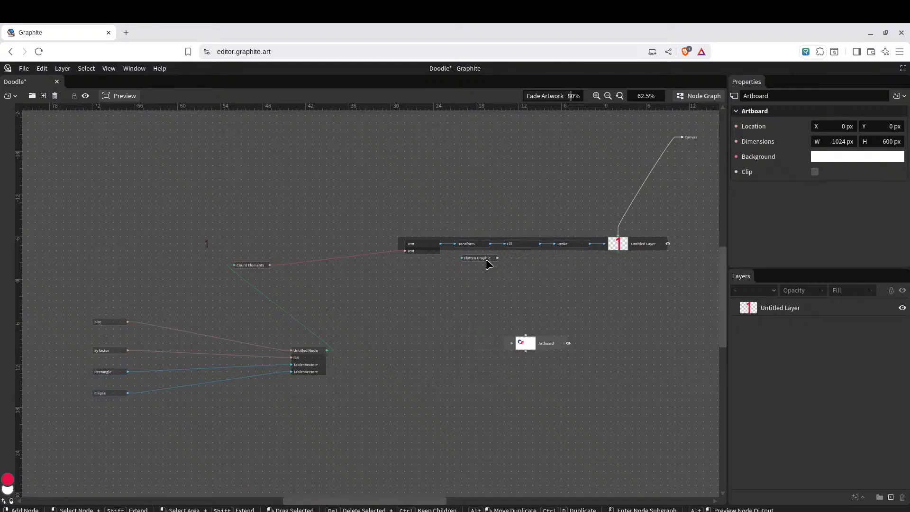
Insert the Flatten Graphic node between the text layer and Canvas, and check the artwork with the node graph hidden
{"action": "left_click_drag", "start_coordinate": [488, 264], "coordinate": [476, 290]}
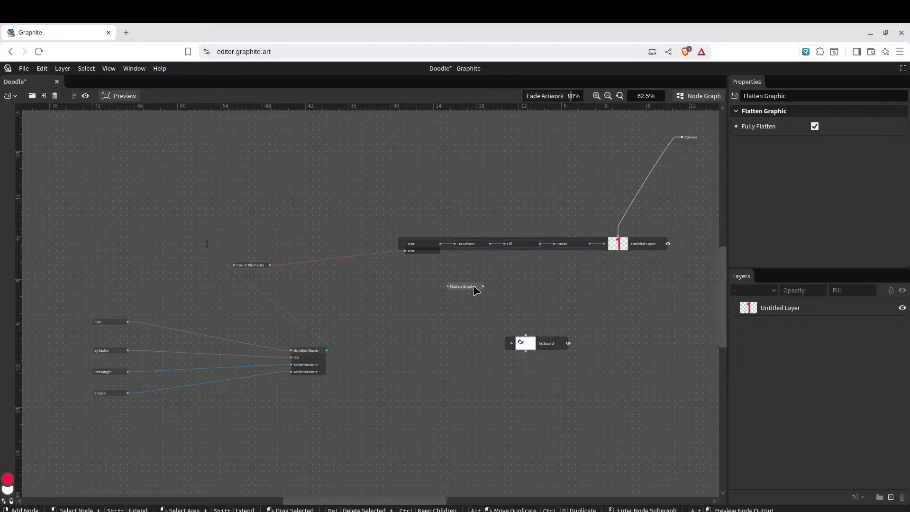
{"action": "left_click_drag", "start_coordinate": [476, 290], "coordinate": [655, 192]}
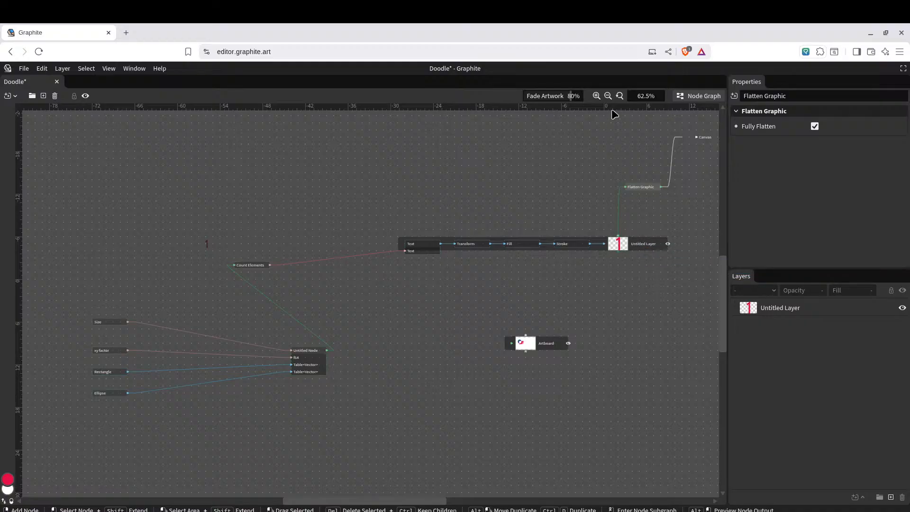
{"action": "left_click", "coordinate": [703, 98]}
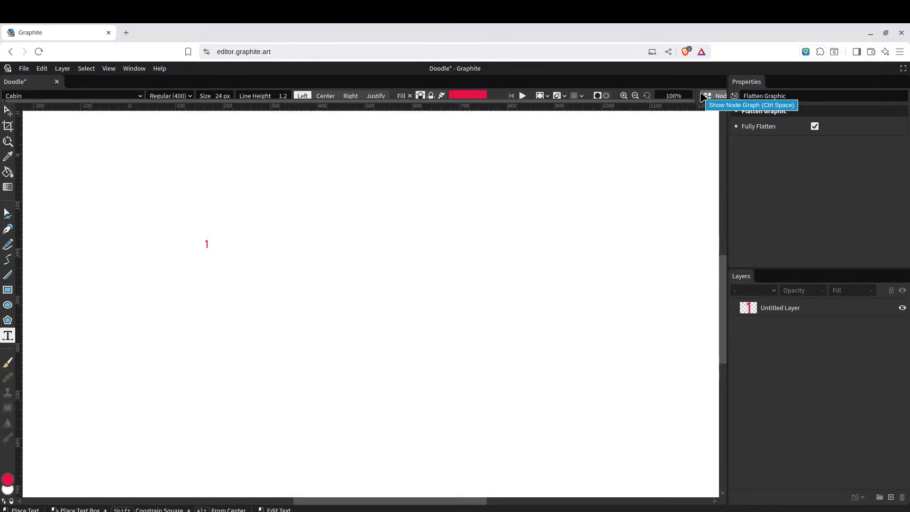
{"action": "left_click", "coordinate": [705, 97]}
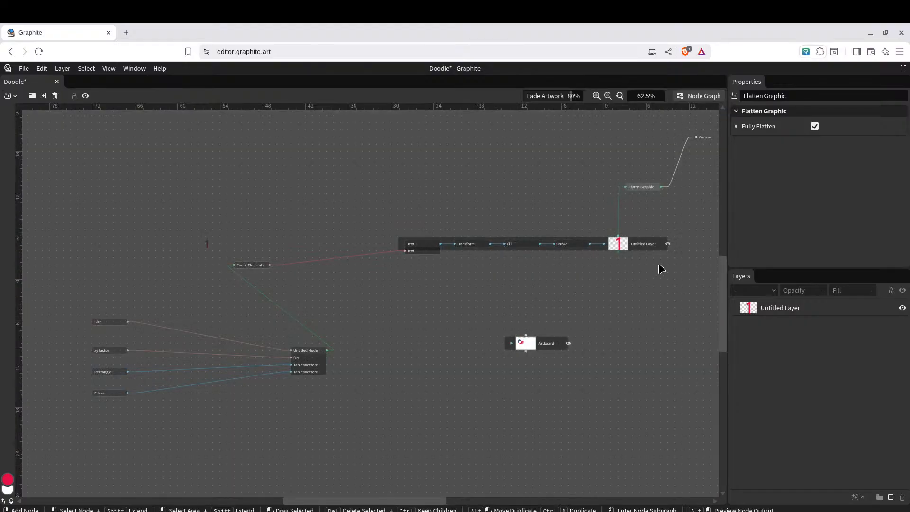
Shift the text layer with its nodes left, then unchain the Stroke node from it and move the layer away
{"action": "left_click_drag", "start_coordinate": [646, 249], "coordinate": [564, 273]}
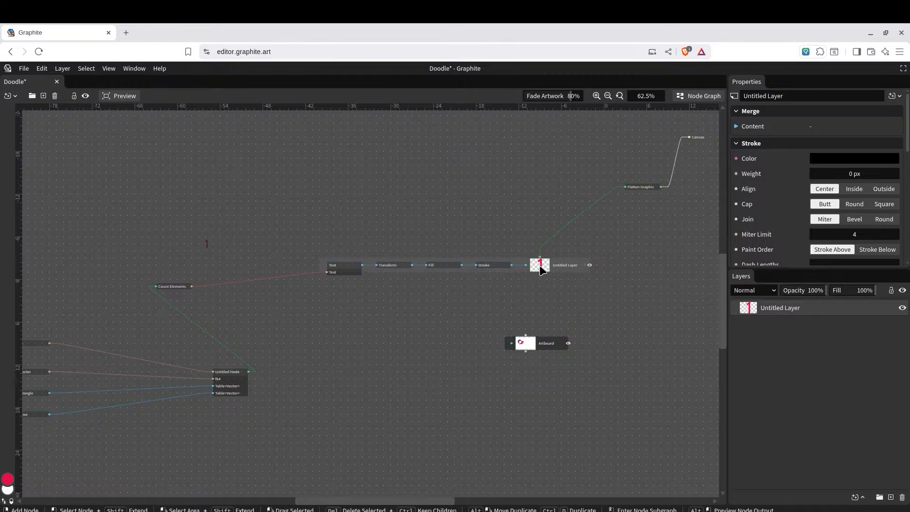
{"action": "left_click_drag", "start_coordinate": [526, 266], "coordinate": [509, 348]}
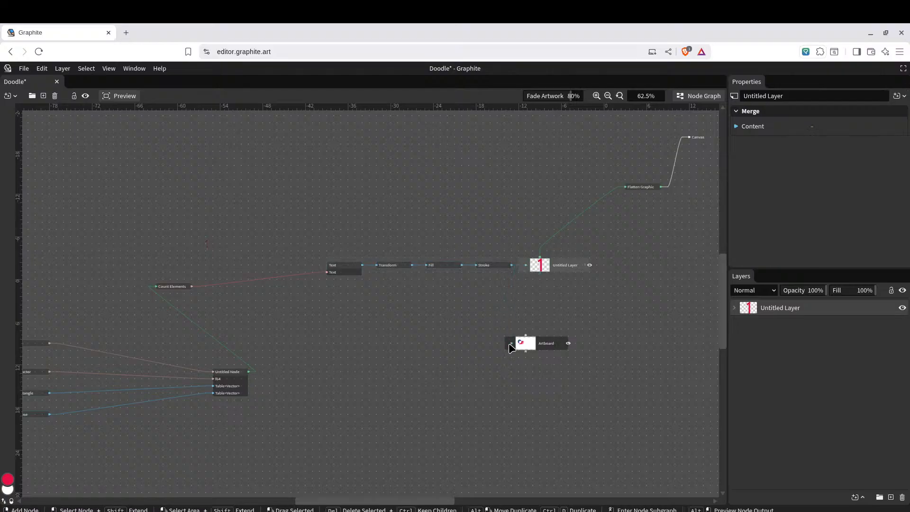
{"action": "left_click_drag", "start_coordinate": [550, 271], "coordinate": [578, 286]}
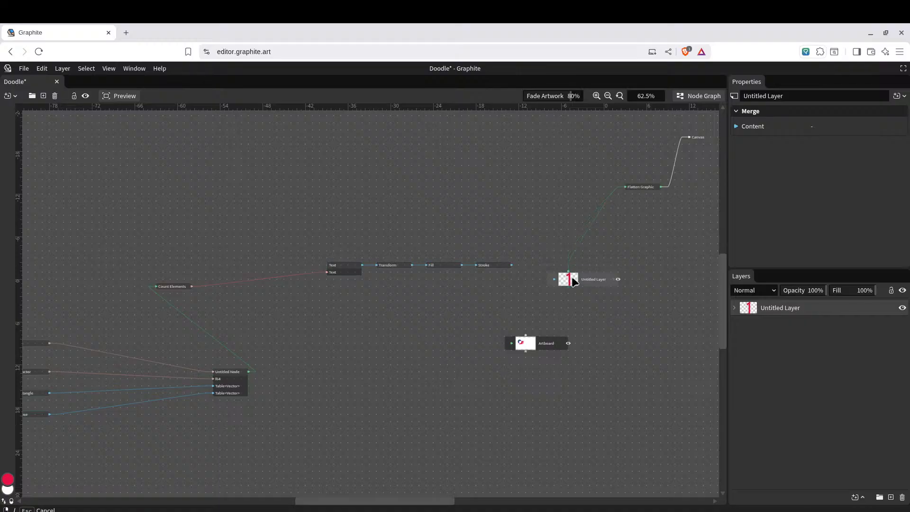
Wire Stroke into the Artboard and the Artboard to Canvas, taking Flatten Graphic out of the path, and preview the artwork
{"action": "left_click_drag", "start_coordinate": [528, 337], "coordinate": [626, 188]}
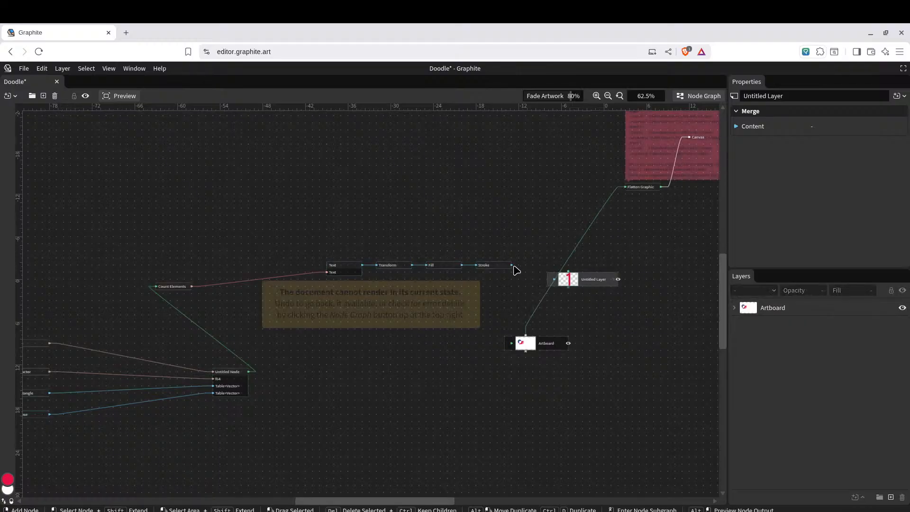
{"action": "left_click_drag", "start_coordinate": [513, 265], "coordinate": [525, 350]}
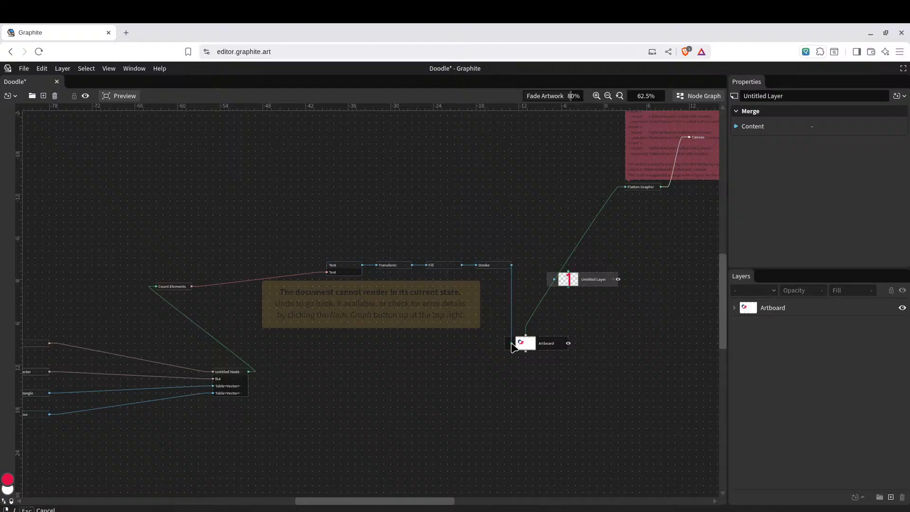
{"action": "left_click_drag", "start_coordinate": [489, 267], "coordinate": [475, 246]}
{"action": "left_click_drag", "start_coordinate": [642, 187], "coordinate": [509, 189]}
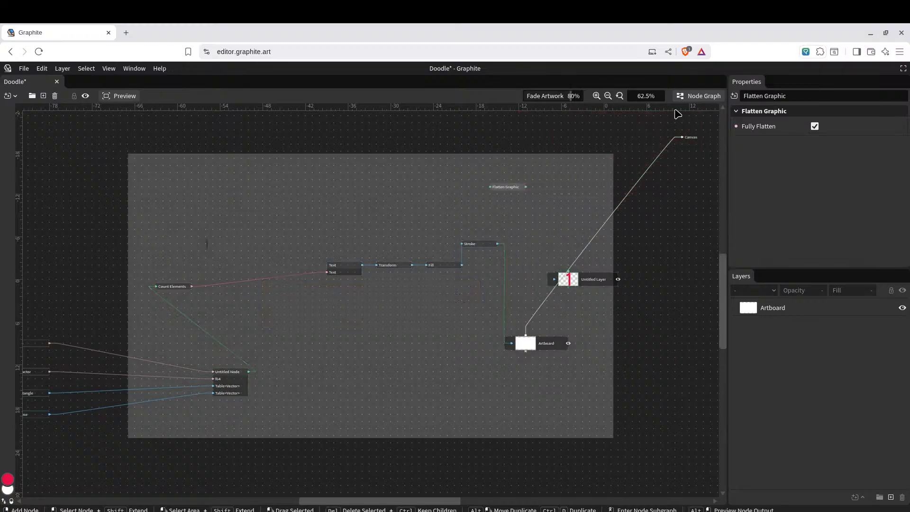
{"action": "left_click", "coordinate": [699, 96]}
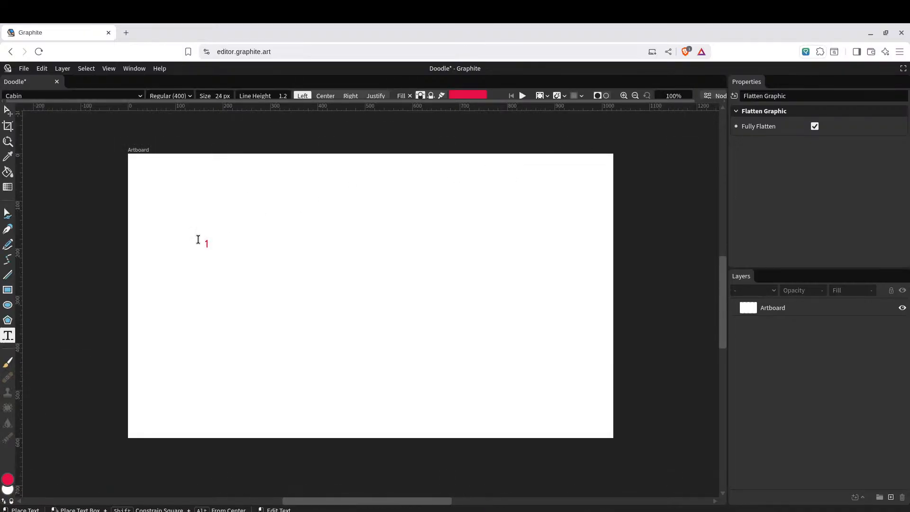
{"action": "left_click", "coordinate": [710, 96]}
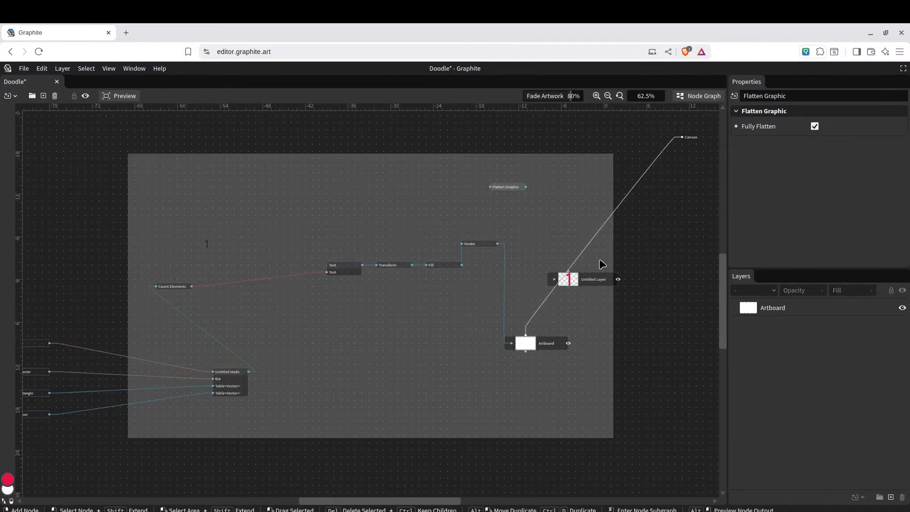
Delete the unused Untitled Layer after lining Stroke up with the Fill node and moving the Artboard higher
{"action": "left_click_drag", "start_coordinate": [588, 282], "coordinate": [608, 298]}
{"action": "mouse_move", "coordinate": [473, 248]}
{"action": "left_mouse_down"}
{"action": "mouse_move", "coordinate": [491, 270]}
{"action": "mouse_move", "coordinate": [481, 269]}
{"action": "left_mouse_up"}
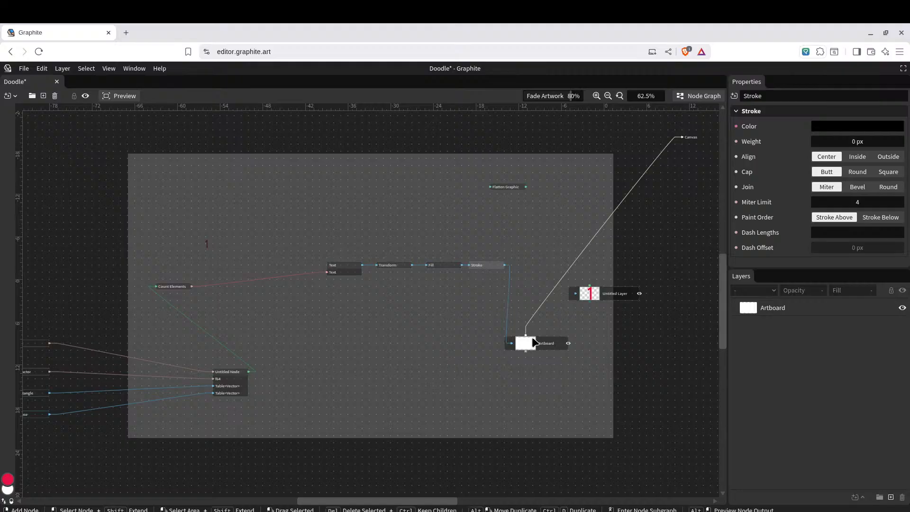
{"action": "mouse_move", "coordinate": [525, 344]}
{"action": "left_mouse_down"}
{"action": "mouse_move", "coordinate": [533, 303]}
{"action": "mouse_move", "coordinate": [527, 317]}
{"action": "left_mouse_up"}
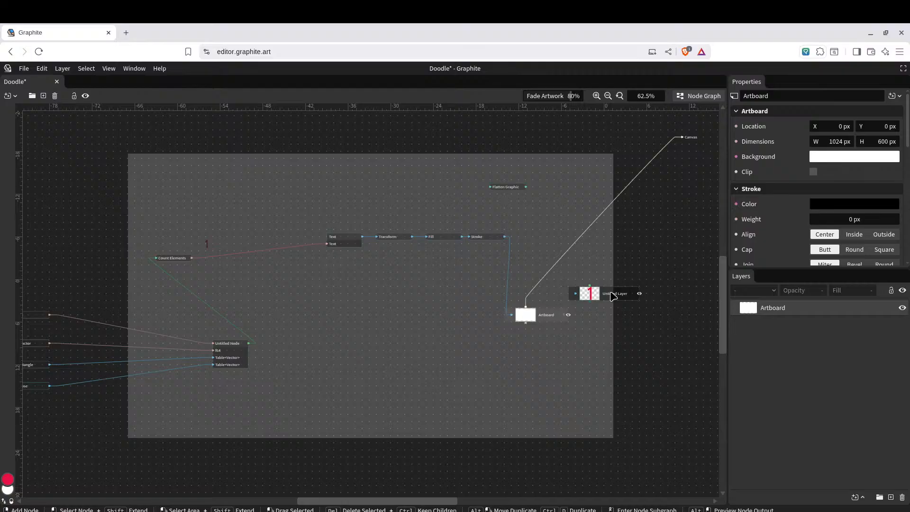
{"action": "left_click", "coordinate": [613, 296]}
{"action": "key", "text": "Delete"}
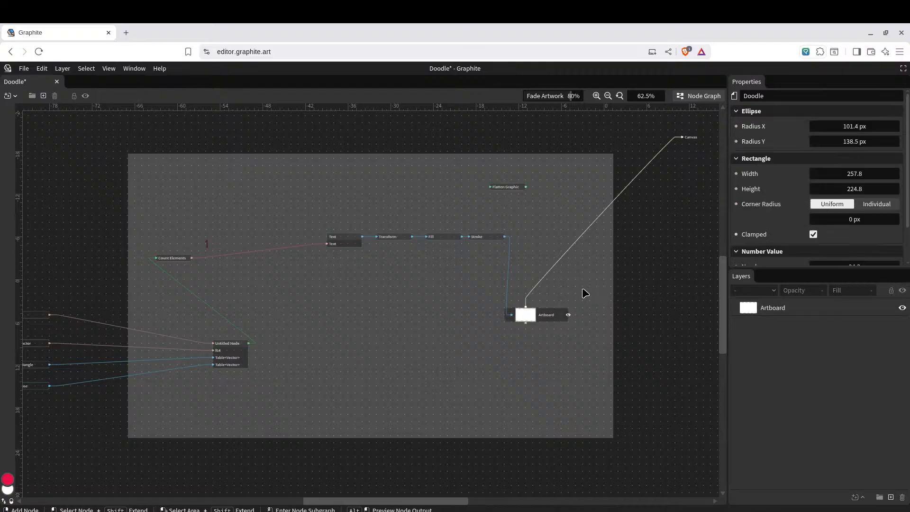
Rearrange the text chain by nudging the Artboard right and lowering the Stroke and Fill nodes towards it
{"action": "mouse_move", "coordinate": [522, 313]}
{"action": "left_mouse_down"}
{"action": "mouse_move", "coordinate": [544, 292]}
{"action": "mouse_move", "coordinate": [536, 306]}
{"action": "left_mouse_up"}
{"action": "mouse_move", "coordinate": [503, 237]}
{"action": "left_mouse_down"}
{"action": "mouse_move", "coordinate": [485, 246]}
{"action": "mouse_move", "coordinate": [517, 311]}
{"action": "mouse_move", "coordinate": [496, 310]}
{"action": "left_mouse_up"}
{"action": "mouse_move", "coordinate": [459, 232]}
{"action": "left_mouse_down"}
{"action": "mouse_move", "coordinate": [453, 307]}
{"action": "mouse_move", "coordinate": [462, 257]}
{"action": "left_mouse_up"}
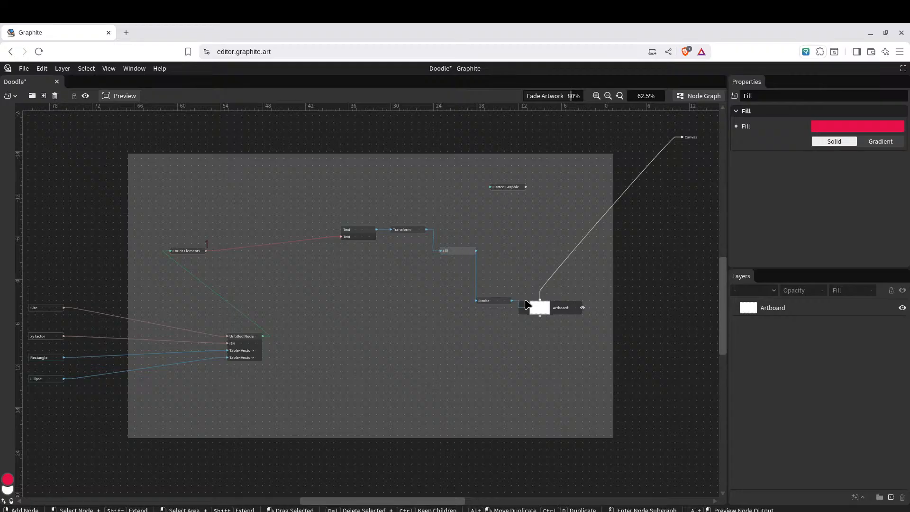
Duplicate the Artboard and stack the copy directly beneath the original
{"action": "left_click", "coordinate": [541, 309]}
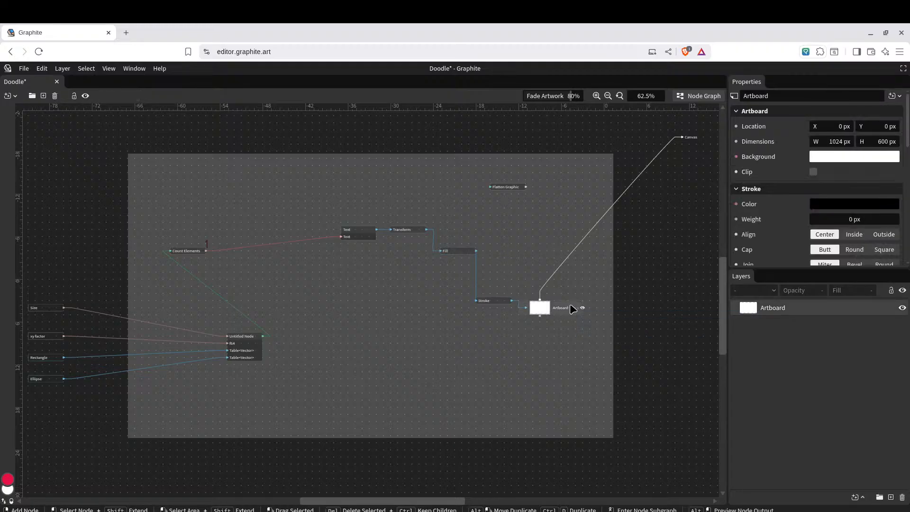
{"action": "key", "text": "ctrl+d"}
{"action": "mouse_move", "coordinate": [555, 322]}
{"action": "left_mouse_down"}
{"action": "mouse_move", "coordinate": [525, 354]}
{"action": "mouse_move", "coordinate": [538, 360]}
{"action": "mouse_move", "coordinate": [545, 359]}
{"action": "mouse_move", "coordinate": [541, 320]}
{"action": "left_mouse_up"}
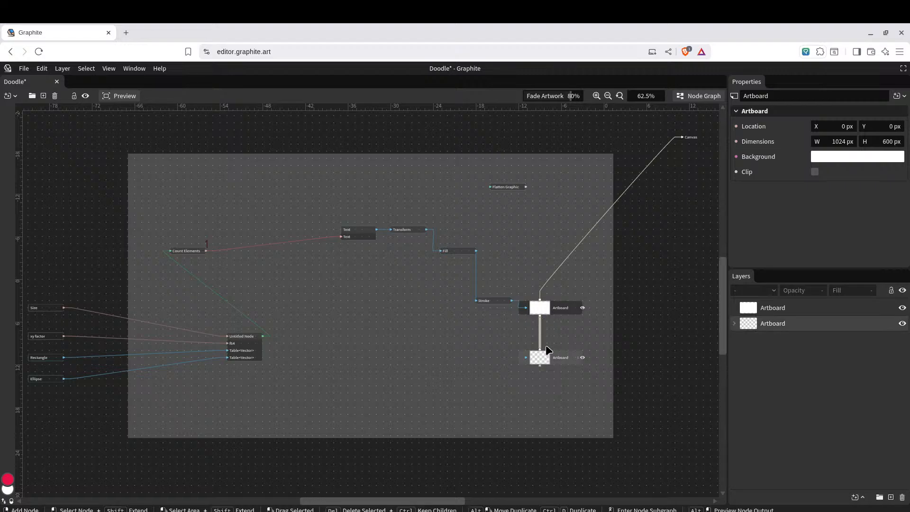
Wire the Untitled Node's output into the lower Artboard and check it by briefly hiding the upper Artboard
{"action": "left_click_drag", "start_coordinate": [261, 337], "coordinate": [527, 362]}
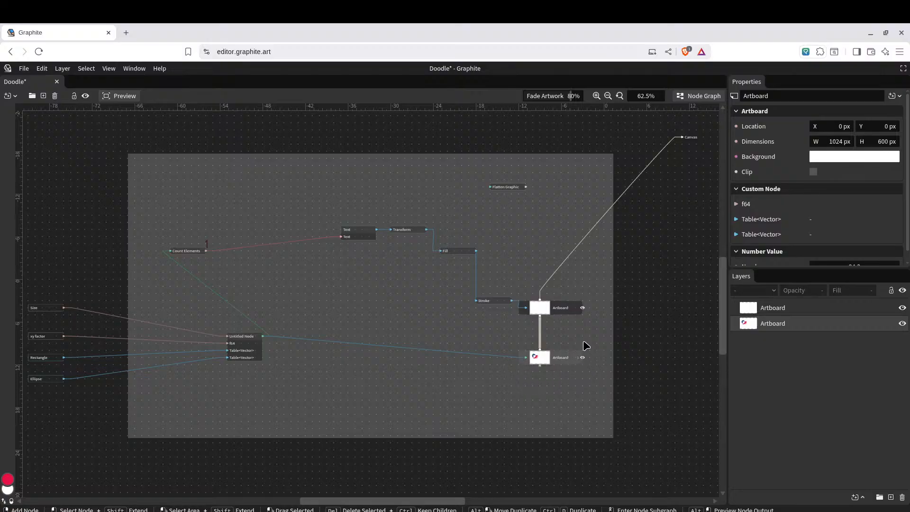
{"action": "left_click", "coordinate": [582, 308]}
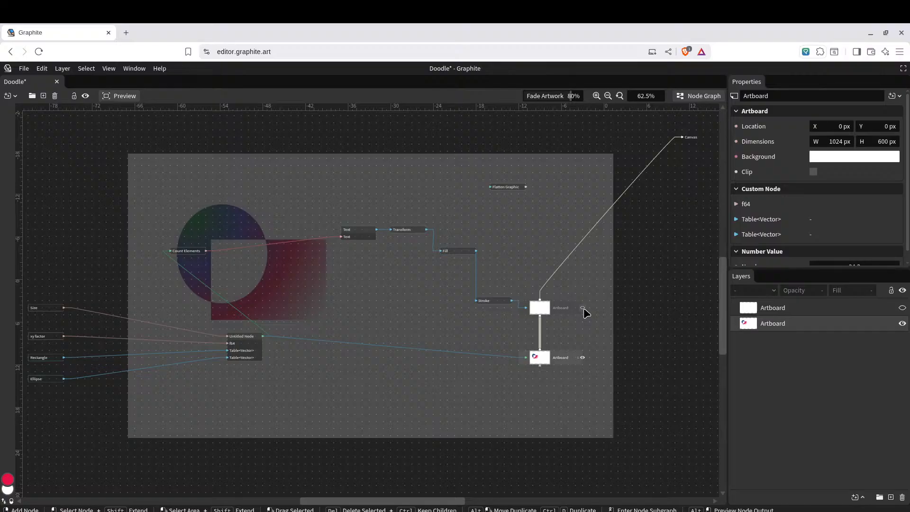
{"action": "left_click", "coordinate": [583, 308]}
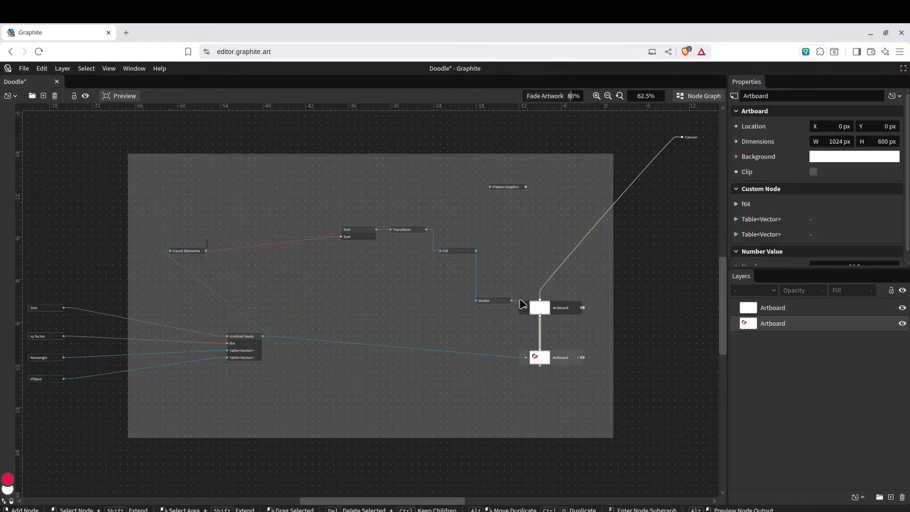
Line up Stroke, Fill, Transform and Text in a row with the upper Artboard, and place Count Elements just before Text
{"action": "left_click_drag", "start_coordinate": [498, 302], "coordinate": [503, 310]}
{"action": "left_click_drag", "start_coordinate": [456, 254], "coordinate": [458, 313]}
{"action": "left_click_drag", "start_coordinate": [405, 231], "coordinate": [416, 310]}
{"action": "left_click_drag", "start_coordinate": [366, 237], "coordinate": [353, 313]}
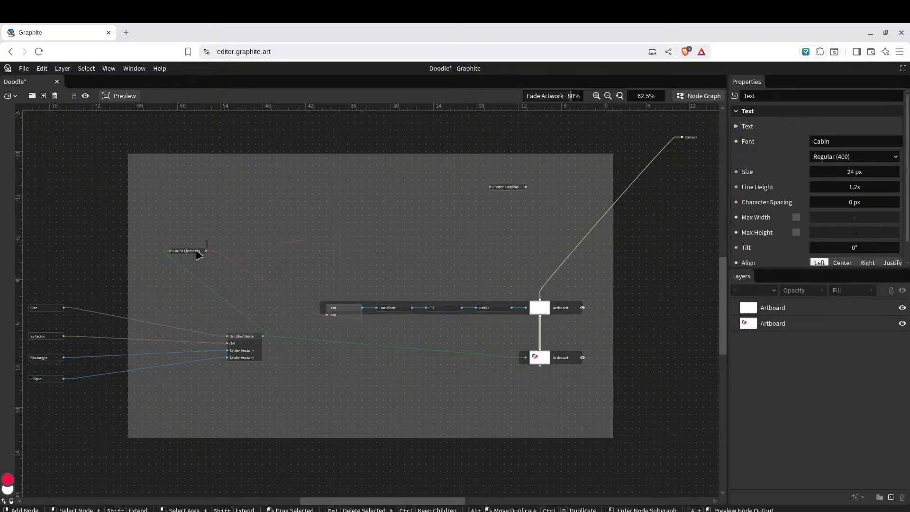
{"action": "left_click_drag", "start_coordinate": [199, 252], "coordinate": [312, 320]}
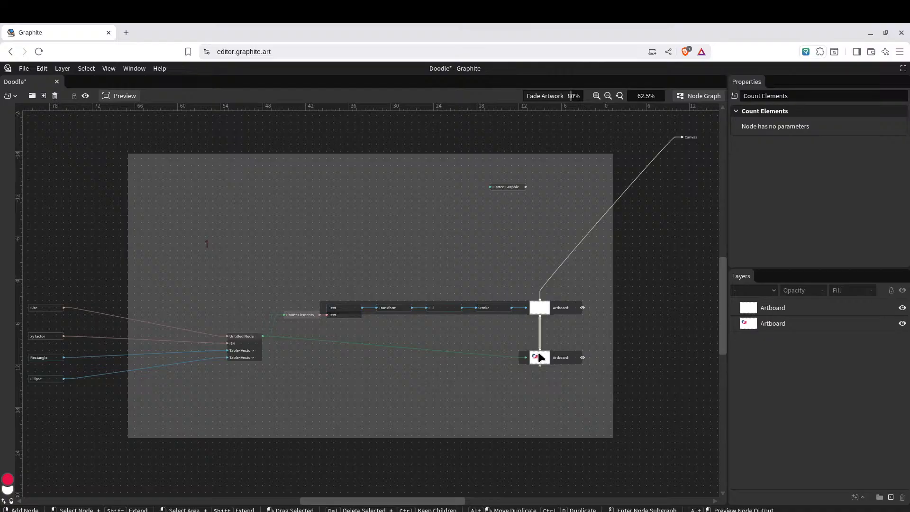
Move the shape Artboard up level with the Untitled Node, and delete the unused Flatten Graphic node
{"action": "mouse_move", "coordinate": [541, 357]}
{"action": "left_mouse_down"}
{"action": "mouse_move", "coordinate": [536, 336]}
{"action": "mouse_move", "coordinate": [547, 331]}
{"action": "left_mouse_up"}
{"action": "left_click", "coordinate": [571, 386]}
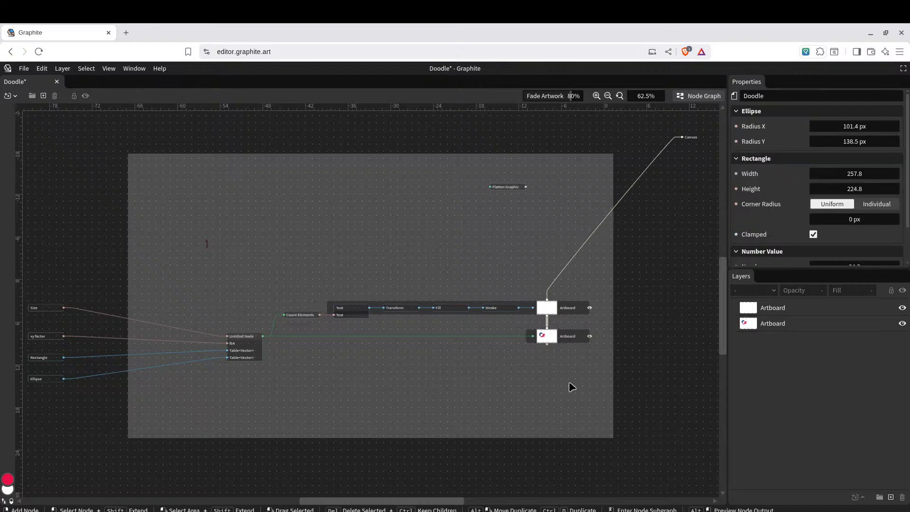
{"action": "left_click", "coordinate": [517, 188]}
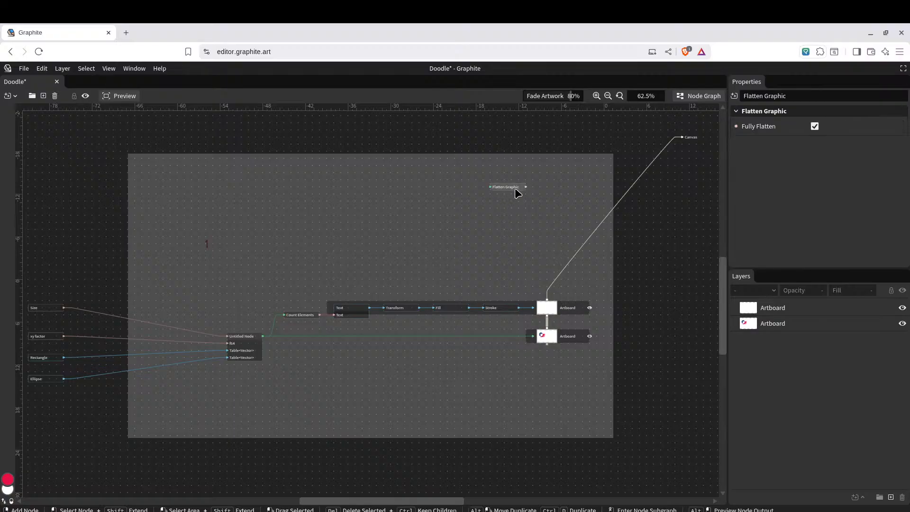
{"action": "key", "text": "Delete"}
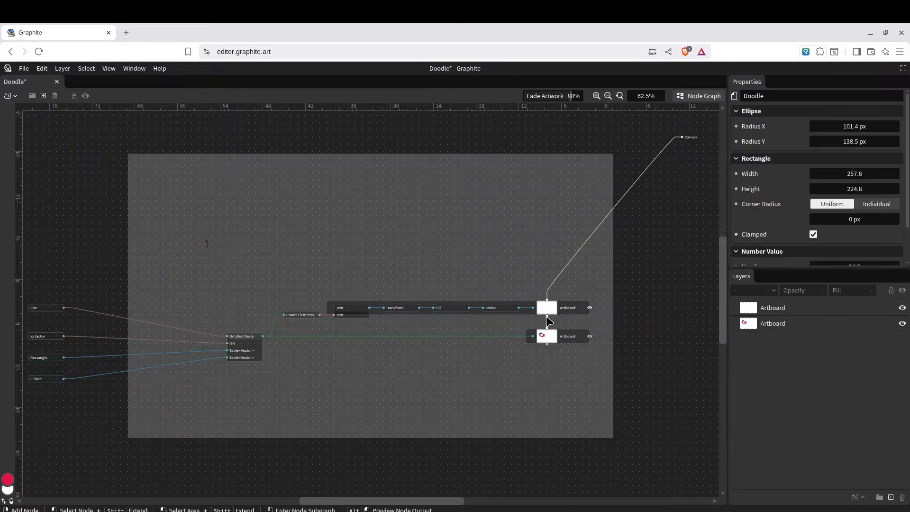
Wire the shape Artboard's output straight to Canvas to preview the artwork, and set Fade Artwork to 74%
{"action": "mouse_move", "coordinate": [547, 320]}
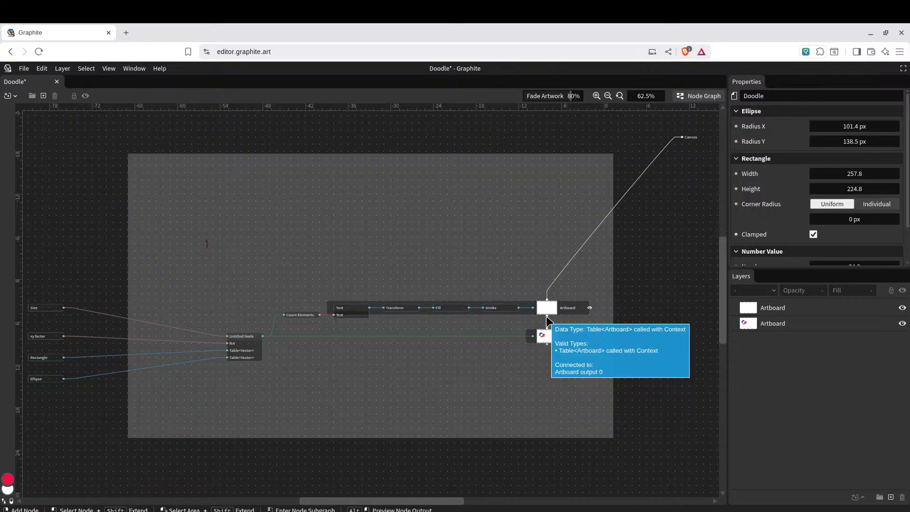
{"action": "left_click_drag", "start_coordinate": [546, 317], "coordinate": [684, 148]}
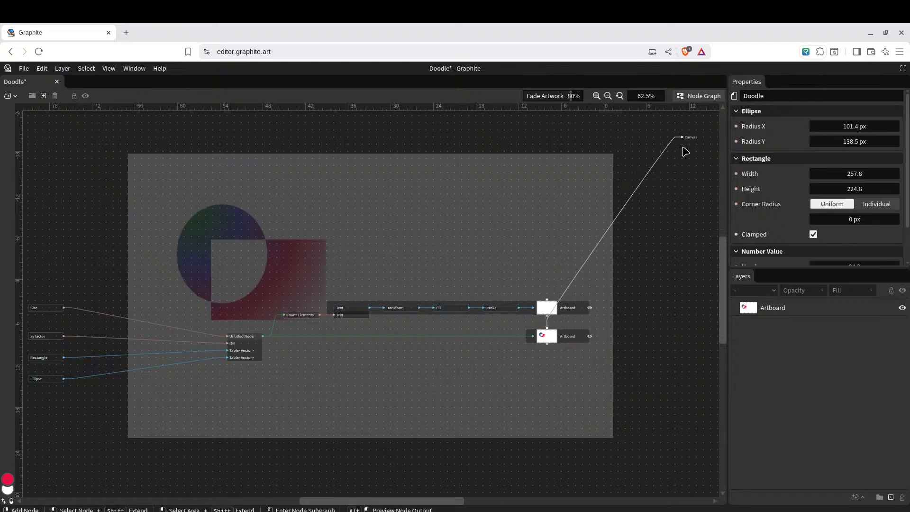
{"action": "left_click", "coordinate": [698, 99]}
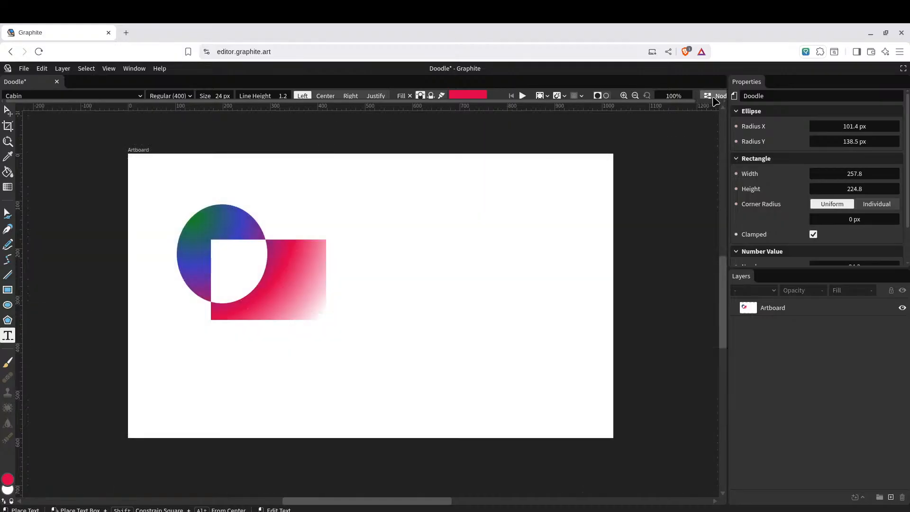
{"action": "left_click", "coordinate": [706, 97]}
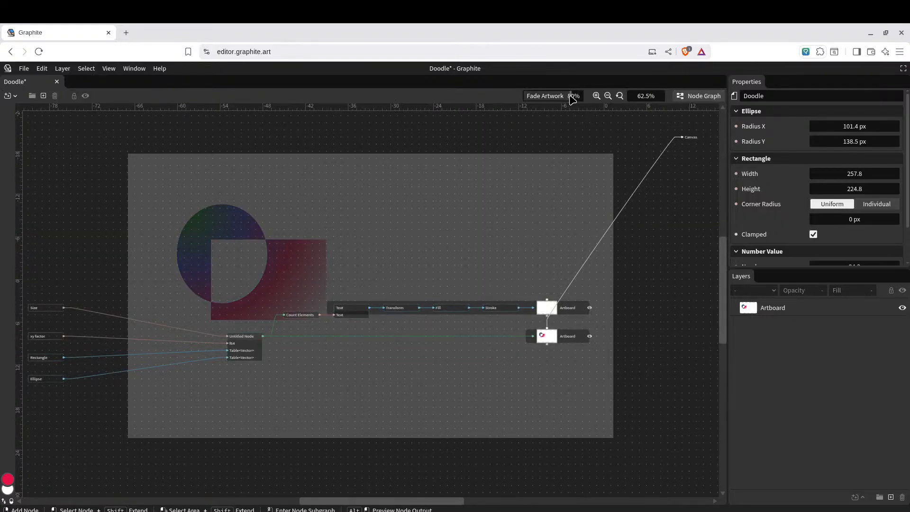
{"action": "mouse_move", "coordinate": [572, 98]}
{"action": "left_mouse_down"}
{"action": "mouse_move", "coordinate": [475, 101]}
{"action": "mouse_move", "coordinate": [663, 115]}
{"action": "mouse_move", "coordinate": [603, 120]}
{"action": "mouse_move", "coordinate": [541, 107]}
{"action": "mouse_move", "coordinate": [569, 103]}
{"action": "left_mouse_up"}
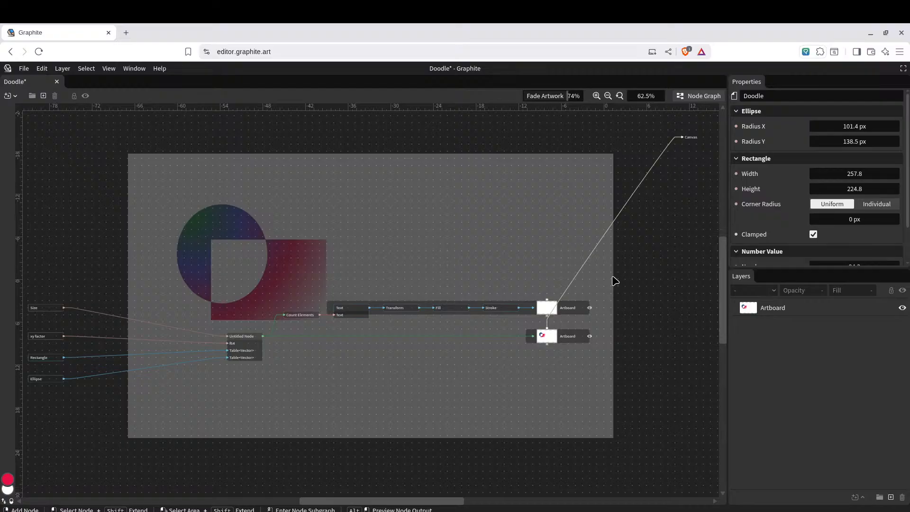
Stack the text Artboard beneath the shape Artboard, and rewire Count Elements to Text from a lower position near the Untitled Node
{"action": "mouse_move", "coordinate": [546, 304]}
{"action": "left_mouse_down"}
{"action": "mouse_move", "coordinate": [551, 283]}
{"action": "mouse_move", "coordinate": [534, 262]}
{"action": "mouse_move", "coordinate": [521, 253]}
{"action": "mouse_move", "coordinate": [495, 263]}
{"action": "mouse_move", "coordinate": [549, 264]}
{"action": "mouse_move", "coordinate": [512, 300]}
{"action": "mouse_move", "coordinate": [500, 250]}
{"action": "mouse_move", "coordinate": [515, 254]}
{"action": "mouse_move", "coordinate": [532, 376]}
{"action": "mouse_move", "coordinate": [545, 389]}
{"action": "mouse_move", "coordinate": [539, 342]}
{"action": "left_mouse_up"}
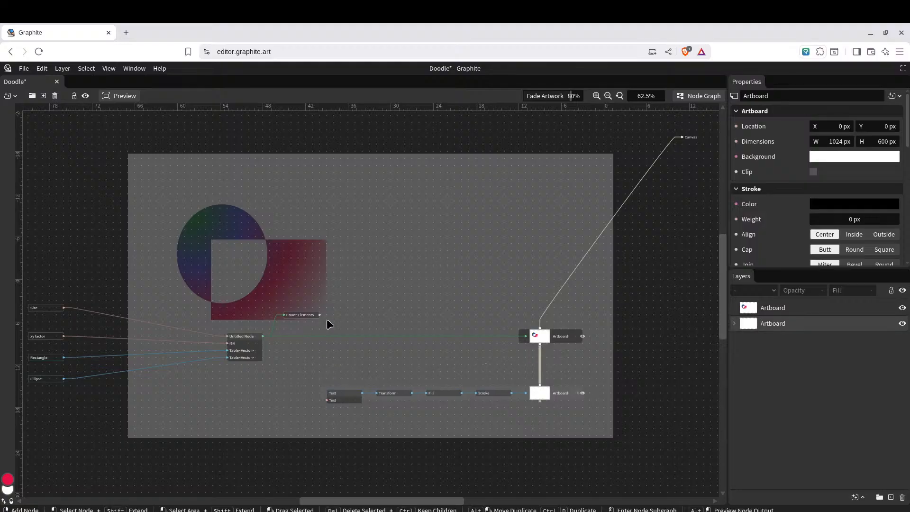
{"action": "left_click_drag", "start_coordinate": [319, 315], "coordinate": [327, 400]}
{"action": "left_click_drag", "start_coordinate": [304, 323], "coordinate": [296, 367]}
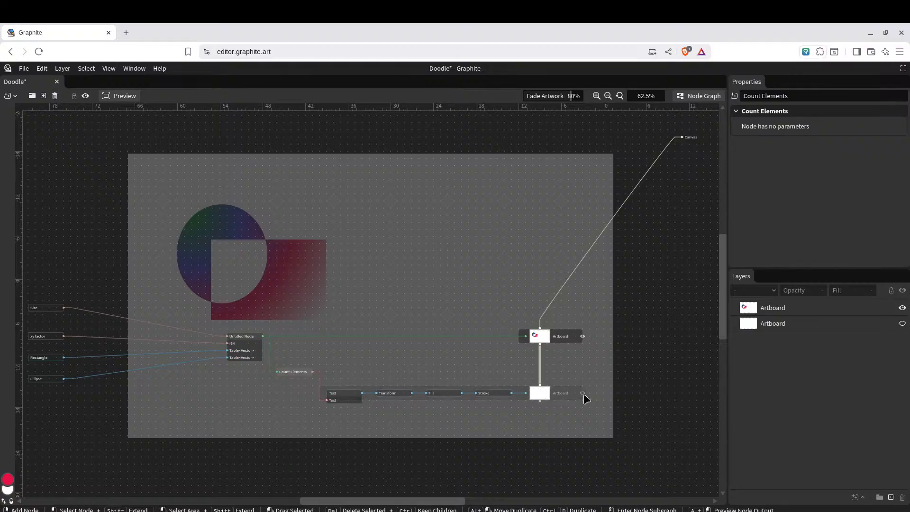
Set the text Transform node's X translation to 520.3 px, hiding the shape Artboard only while adjusting it
{"action": "left_click", "coordinate": [582, 336]}
{"action": "left_click", "coordinate": [582, 335]}
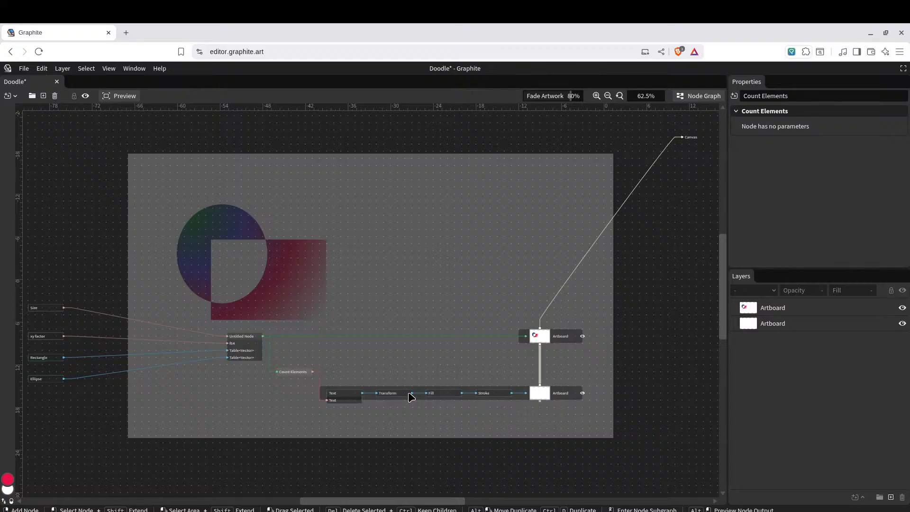
{"action": "left_click", "coordinate": [392, 395]}
{"action": "left_click_drag", "start_coordinate": [852, 126], "coordinate": [829, 127]}
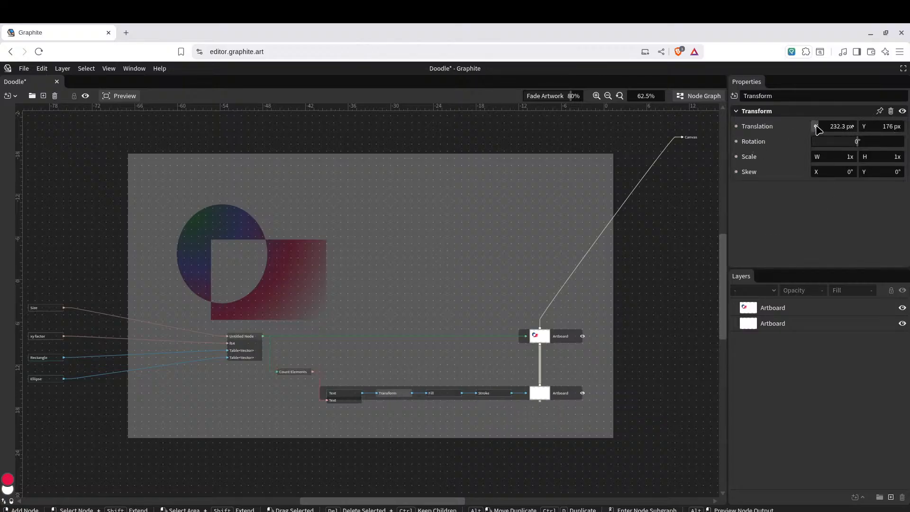
{"action": "left_click", "coordinate": [582, 336]}
{"action": "left_click_drag", "start_coordinate": [830, 126], "coordinate": [852, 127]}
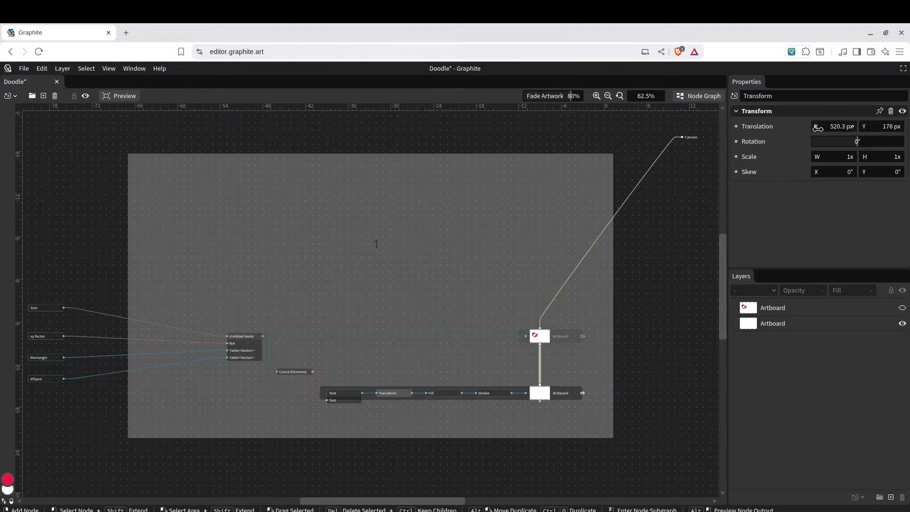
{"action": "left_click", "coordinate": [582, 336]}
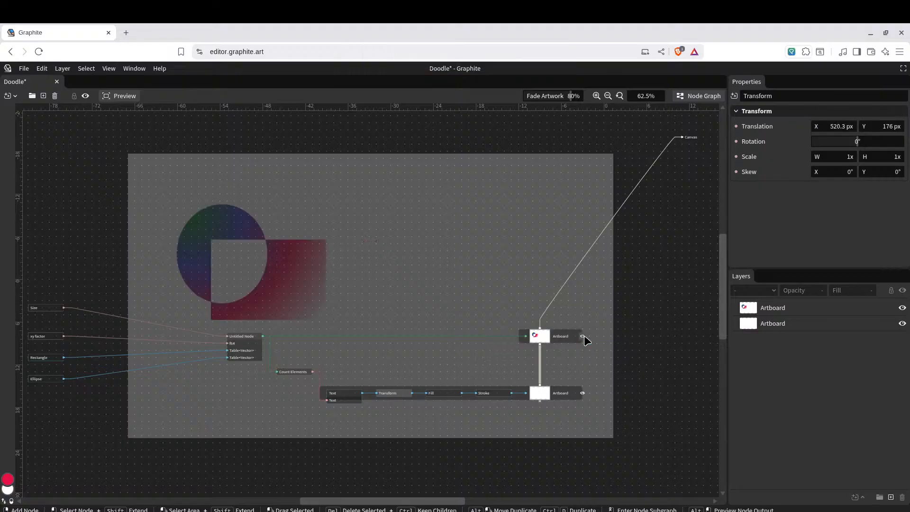
Toggle the shape Artboard's visibility in the graph to compare the artboards, and select both Artboard layers
{"action": "left_click", "coordinate": [582, 336]}
{"action": "left_click", "coordinate": [583, 336]}
{"action": "left_click", "coordinate": [583, 336]}
{"action": "left_click", "coordinate": [583, 336]}
{"action": "left_click", "coordinate": [789, 308]}
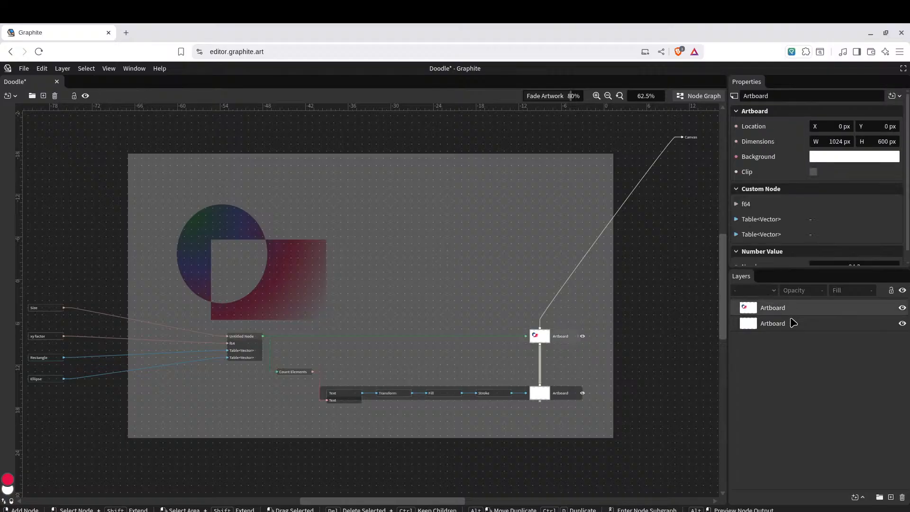
{"action": "left_click", "coordinate": [792, 325]}
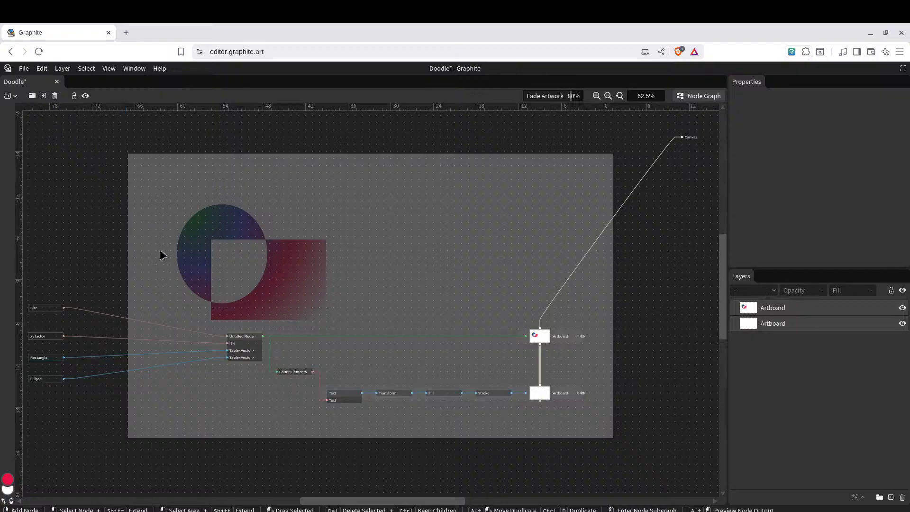
Return to the canvas, select both Artboard layers, and toggle their visibility to compare the shape and text artboards
{"action": "left_click", "coordinate": [716, 96]}
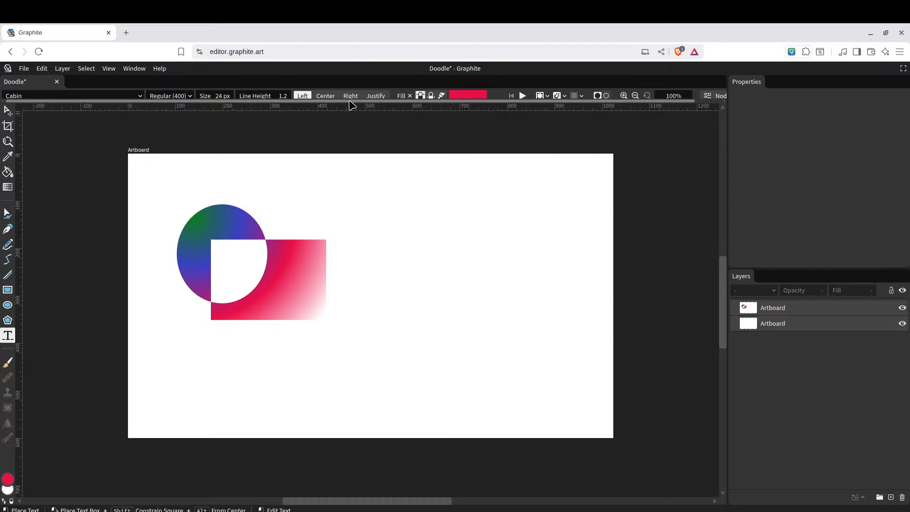
{"action": "left_click", "coordinate": [790, 307]}
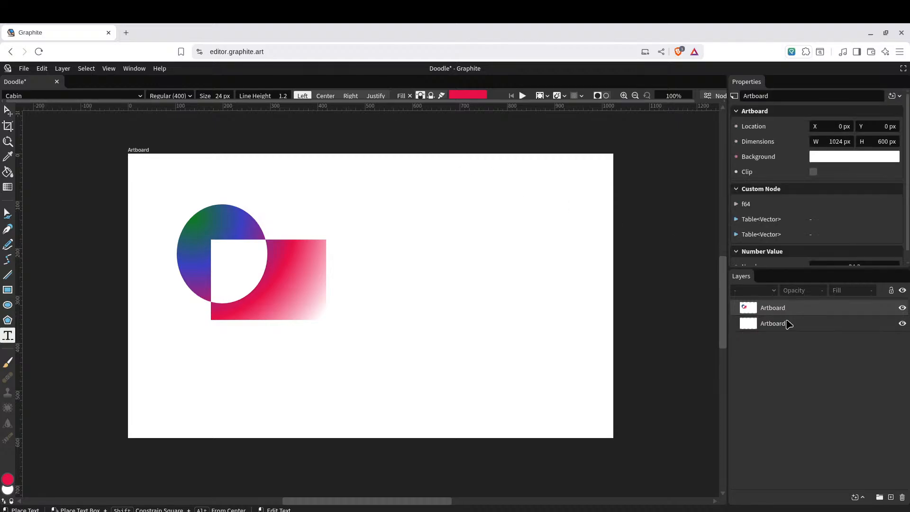
{"action": "left_click", "coordinate": [789, 324], "text": "shift"}
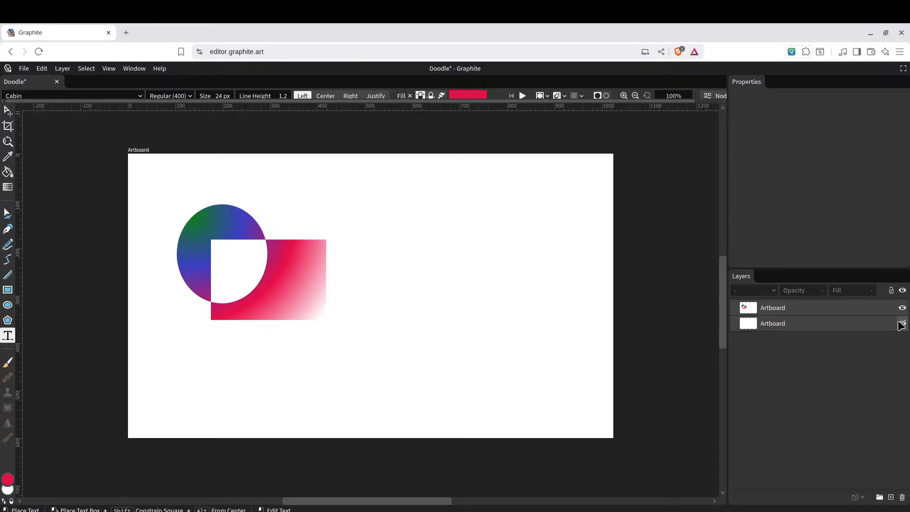
{"action": "left_click", "coordinate": [902, 307]}
{"action": "left_click", "coordinate": [905, 310]}
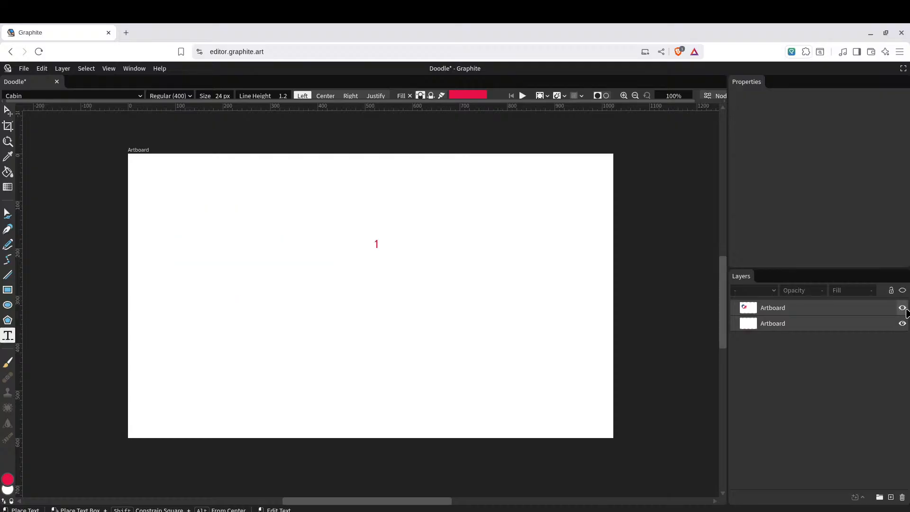
{"action": "left_click", "coordinate": [905, 310]}
{"action": "left_click", "coordinate": [905, 310]}
{"action": "left_click", "coordinate": [905, 309]}
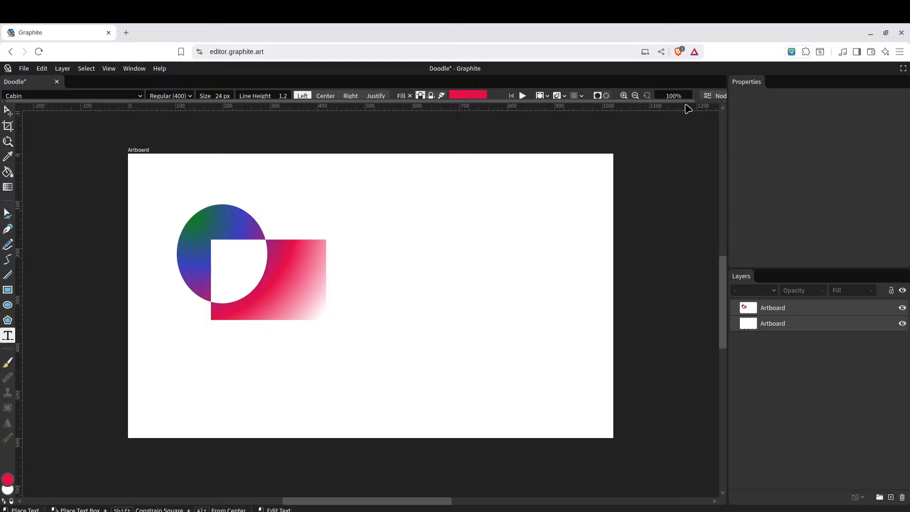
Widen the canvas area by narrowing the Properties and Layers panels
{"action": "left_click_drag", "start_coordinate": [727, 156], "coordinate": [766, 196]}
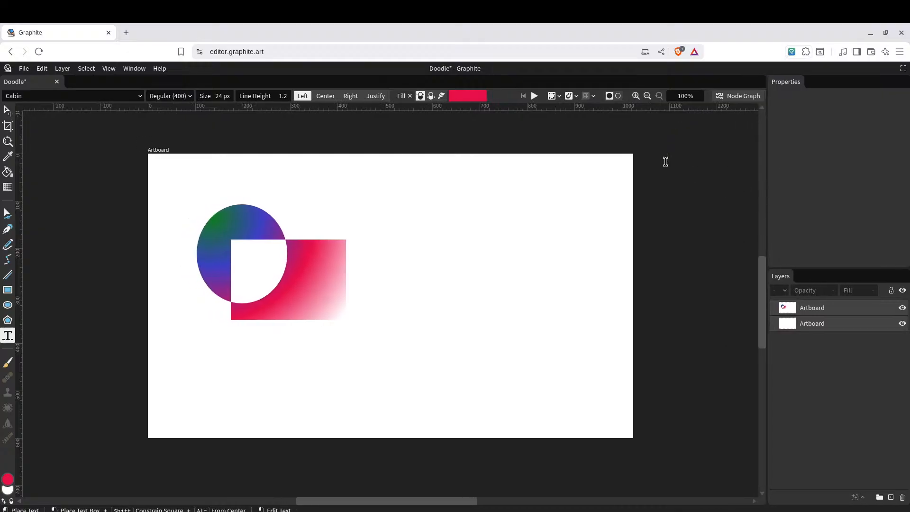